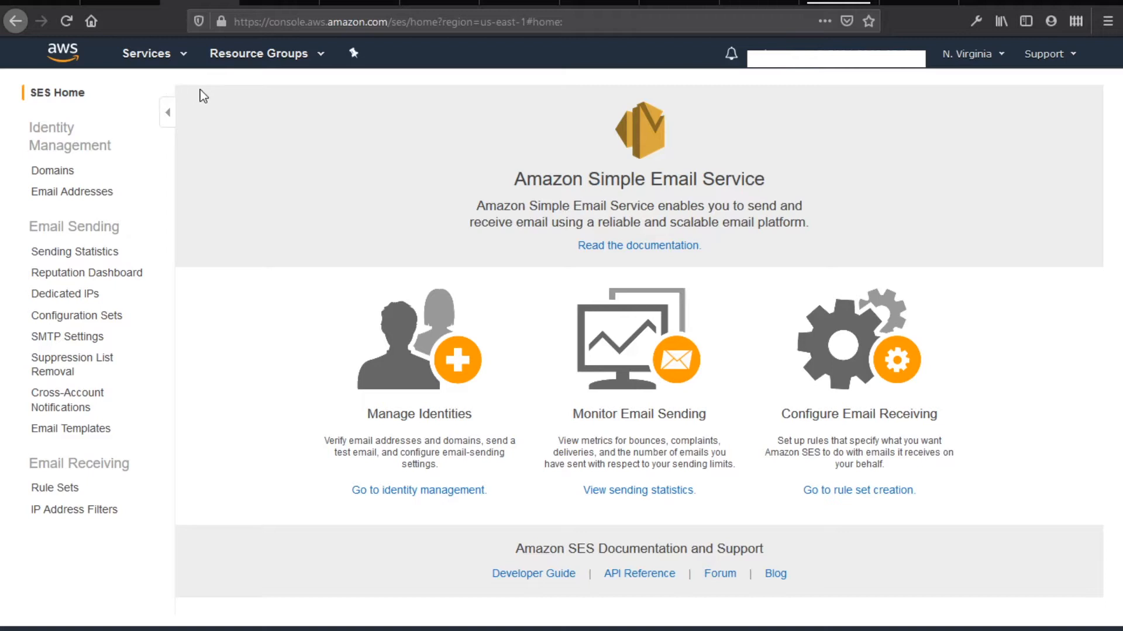
Find Simple Email Service through the Services search and show the list of AWS regions
left_click(170, 59)
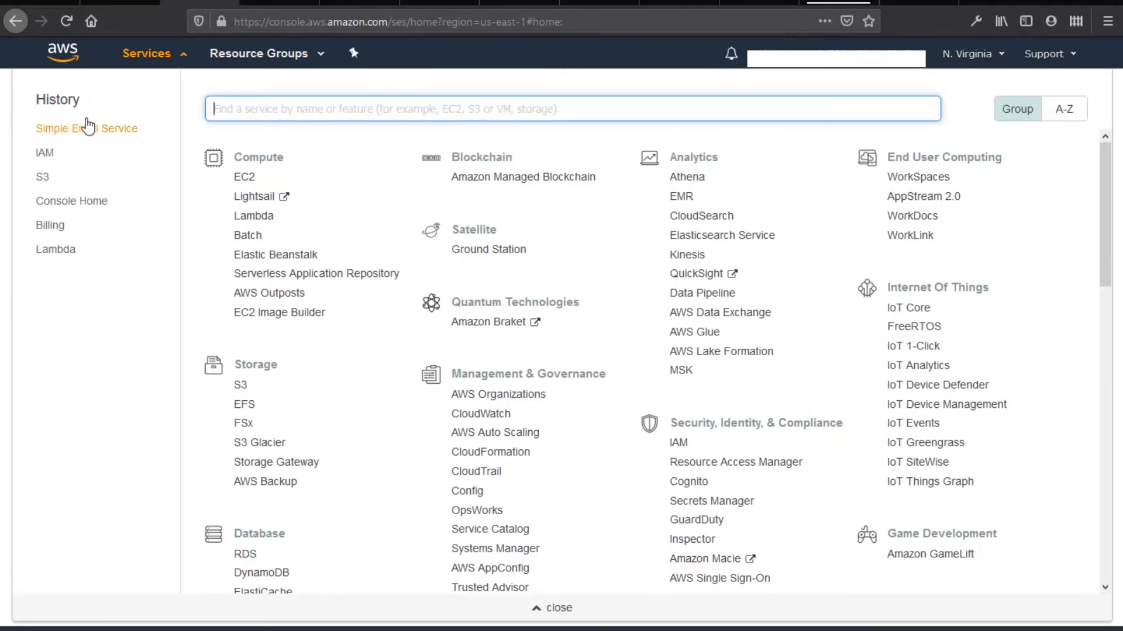
type("simple")
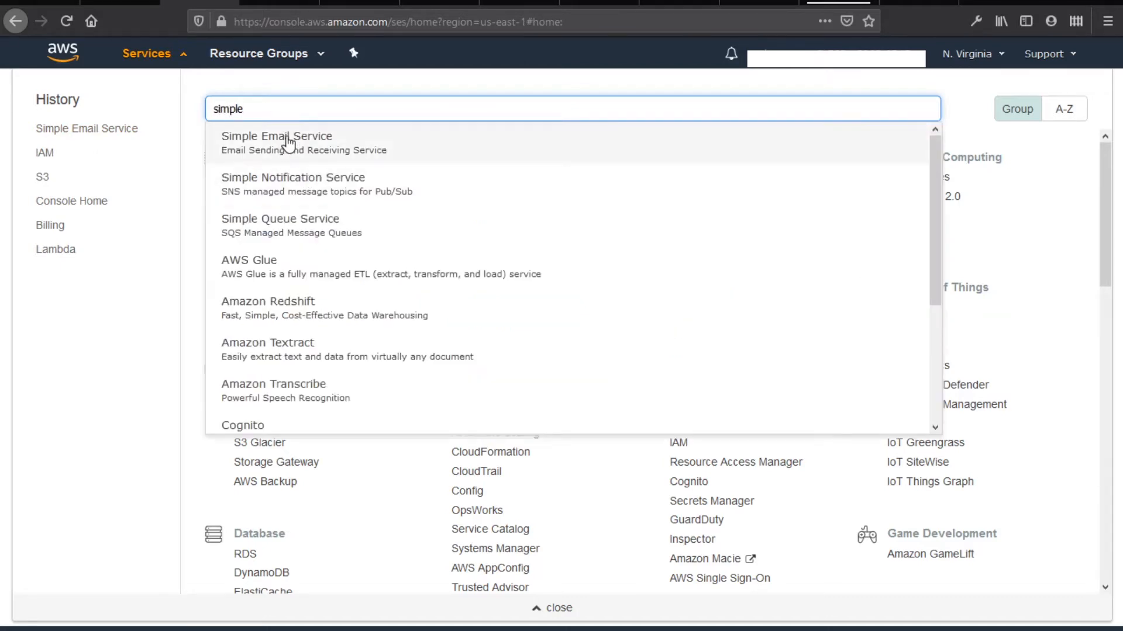
left_click(288, 142)
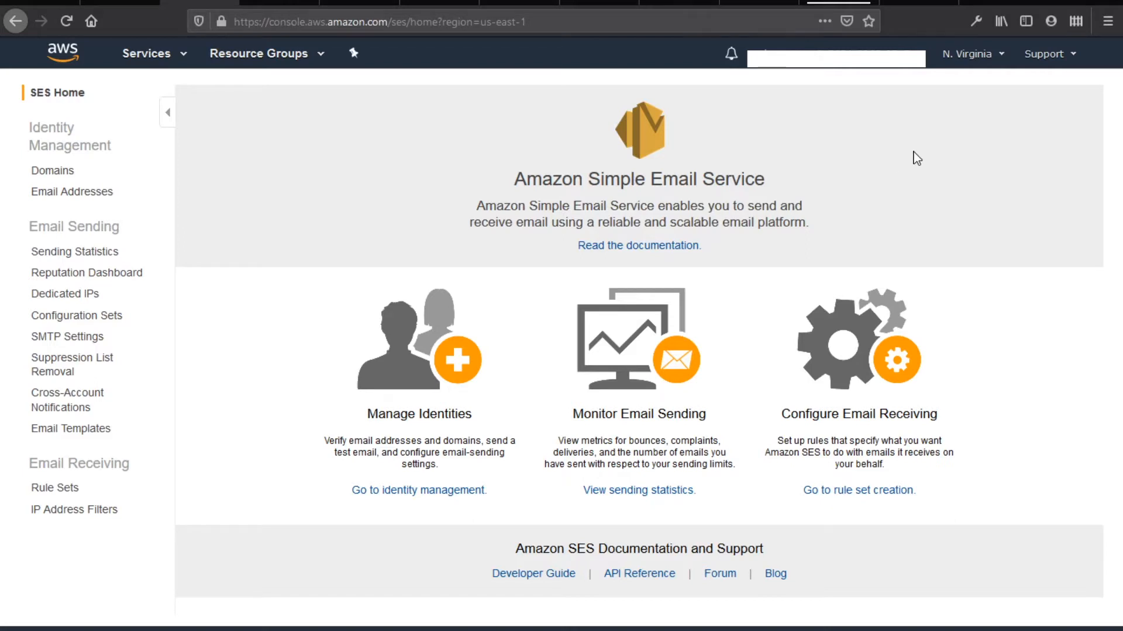
left_click(977, 62)
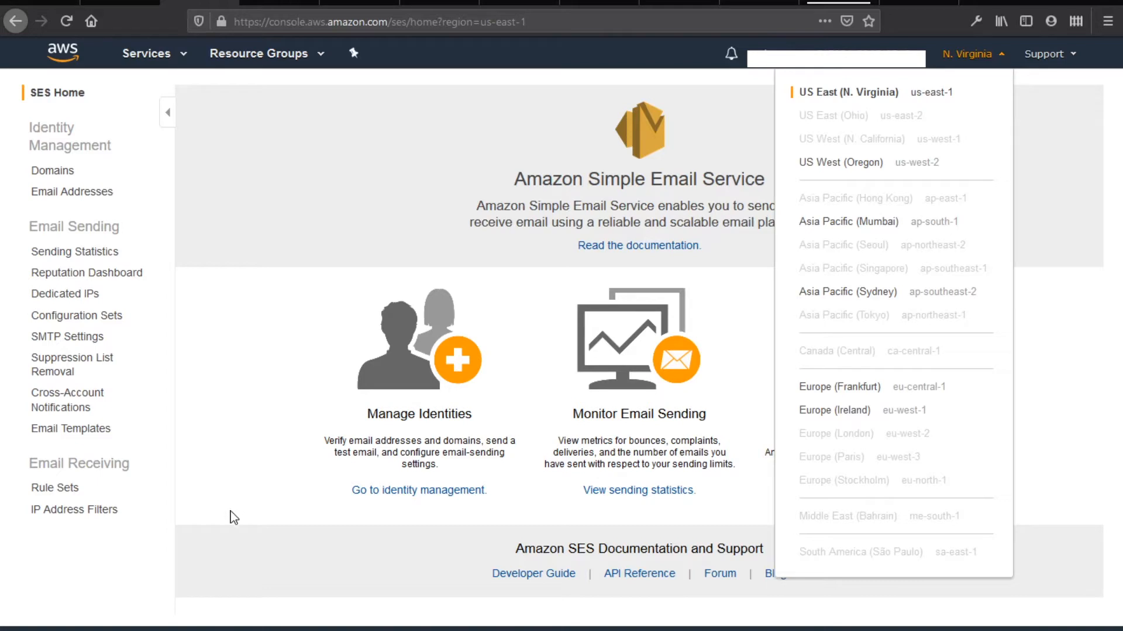
Dismiss the region dropdown and the Services menu to stay on the SES home page
left_click(153, 64)
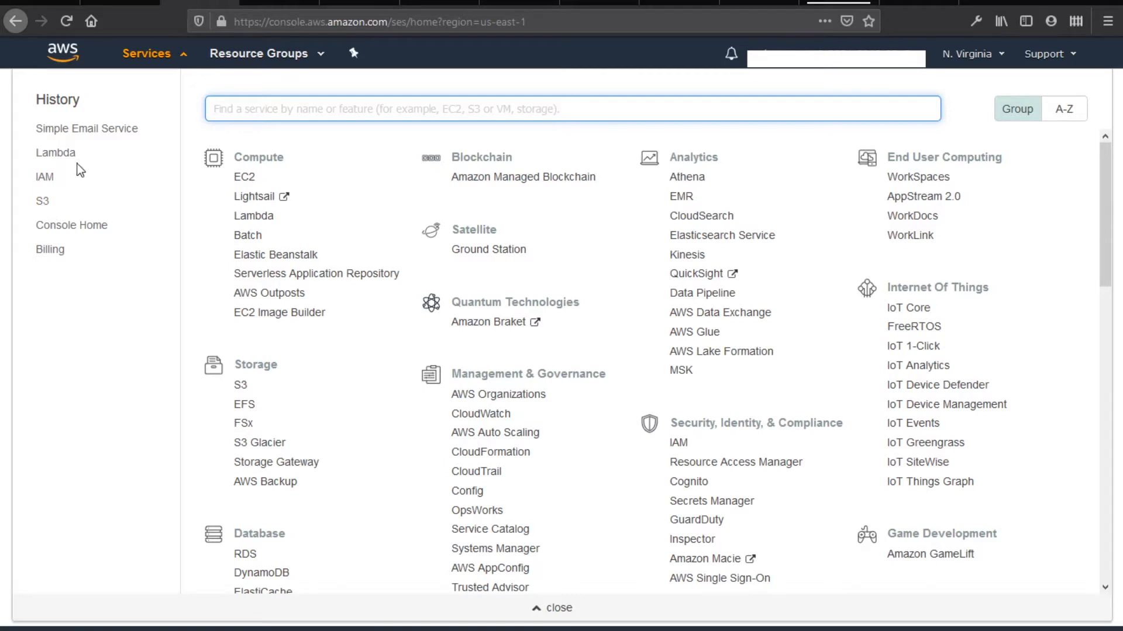
left_click(6, 176)
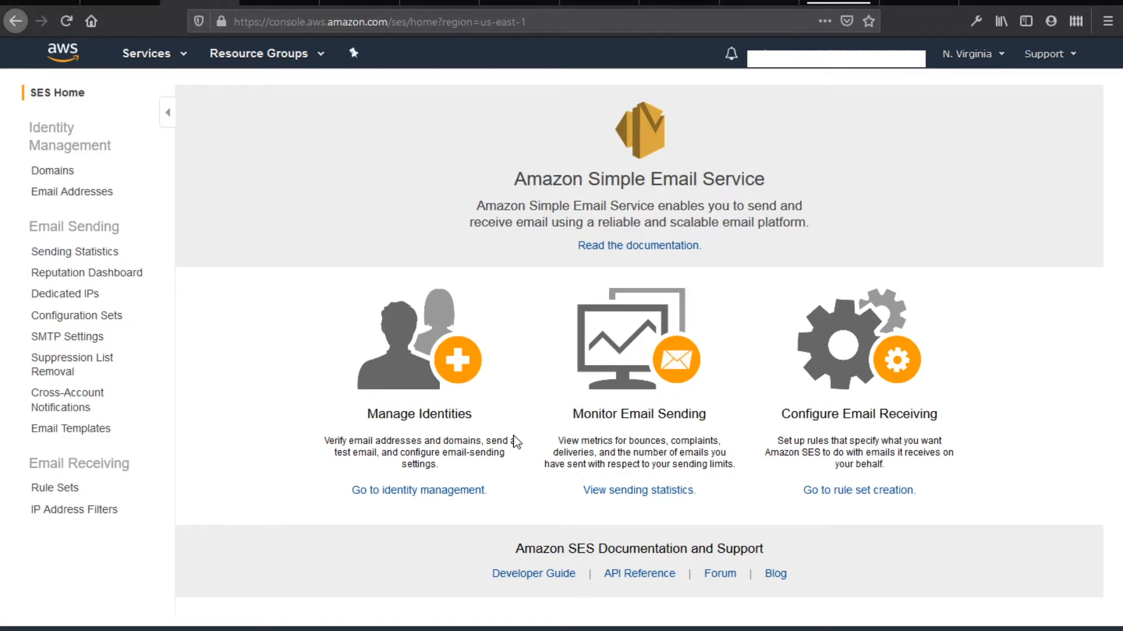
Review the SES, Gmail and Lambda topics in the Notepad outline, then open SES Domains
key("alt+Tab")
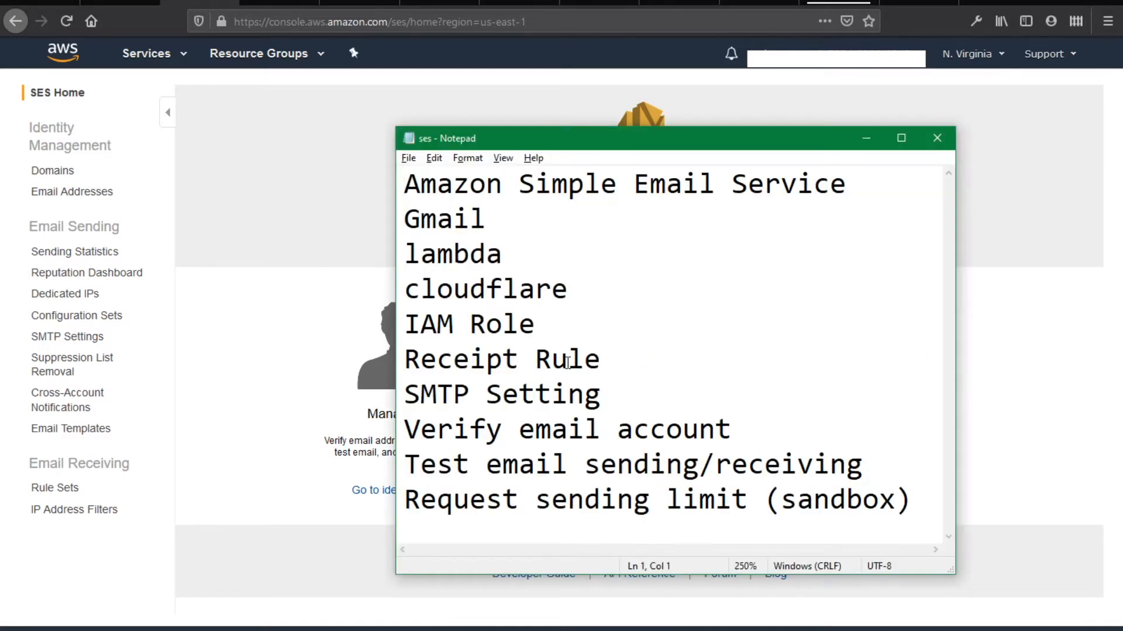
left_click_drag(405, 183, 884, 181)
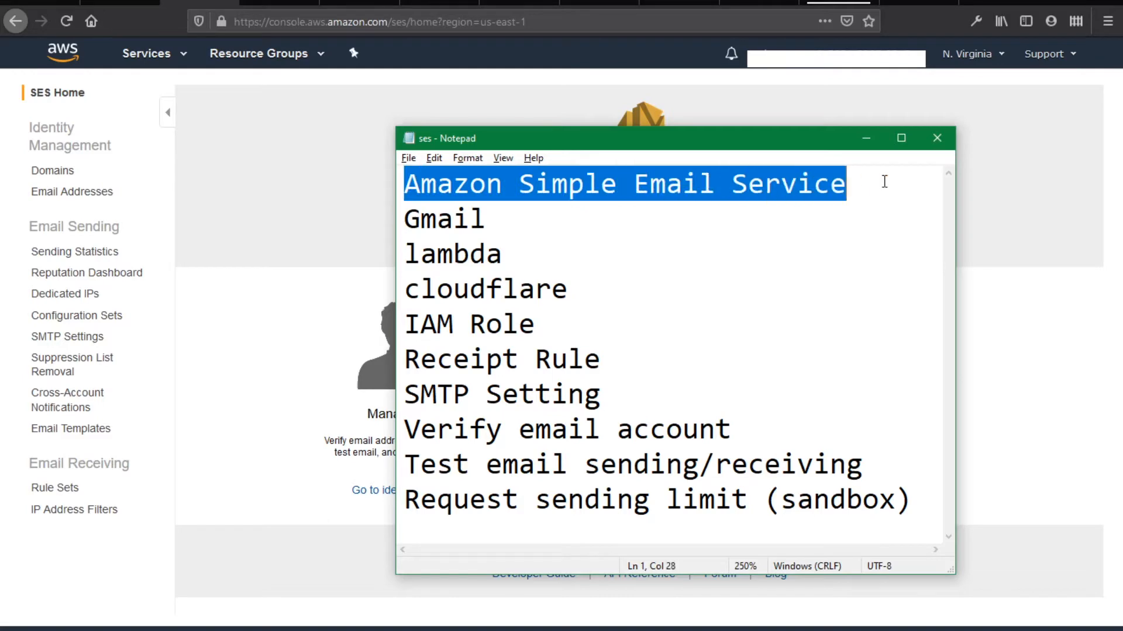
left_click_drag(407, 225, 494, 218)
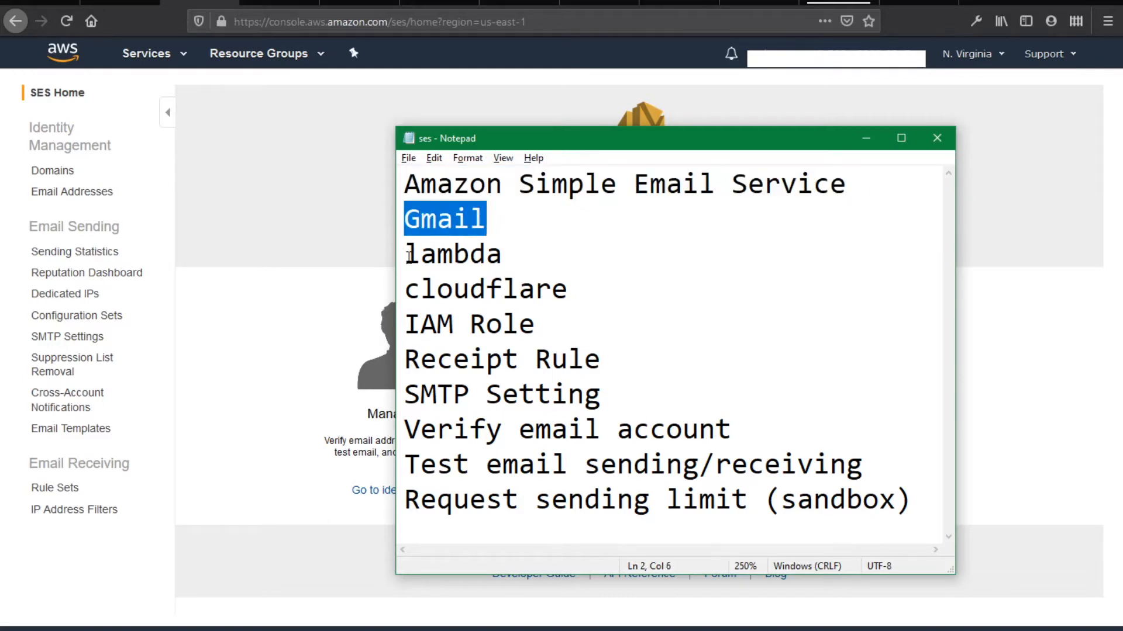
left_click_drag(409, 254, 506, 257)
left_click(506, 258)
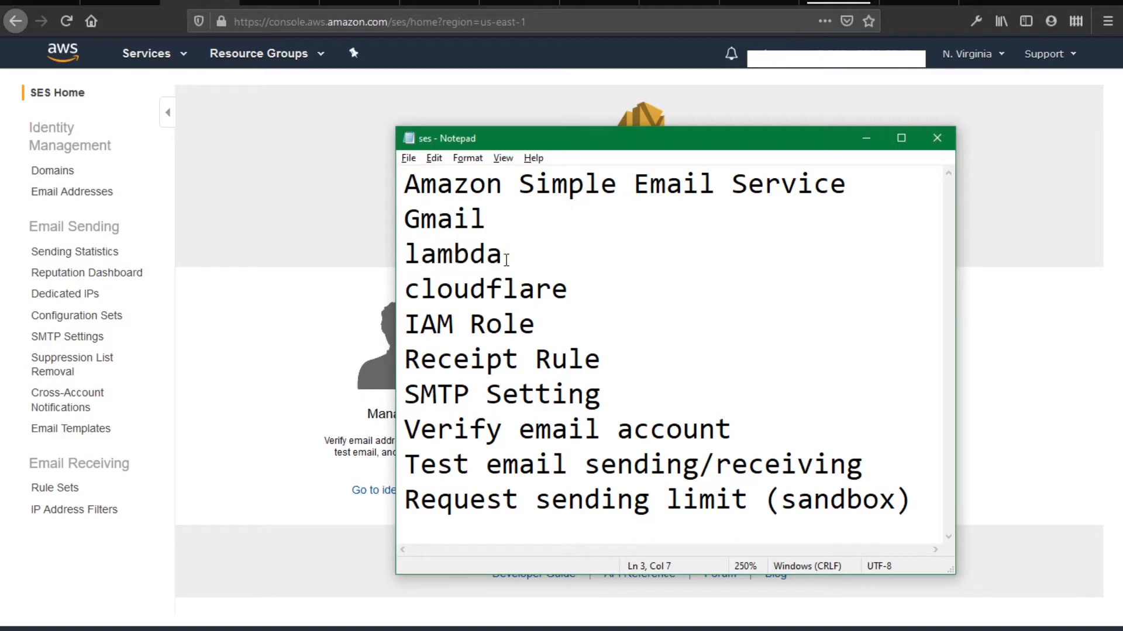
left_click(233, 123)
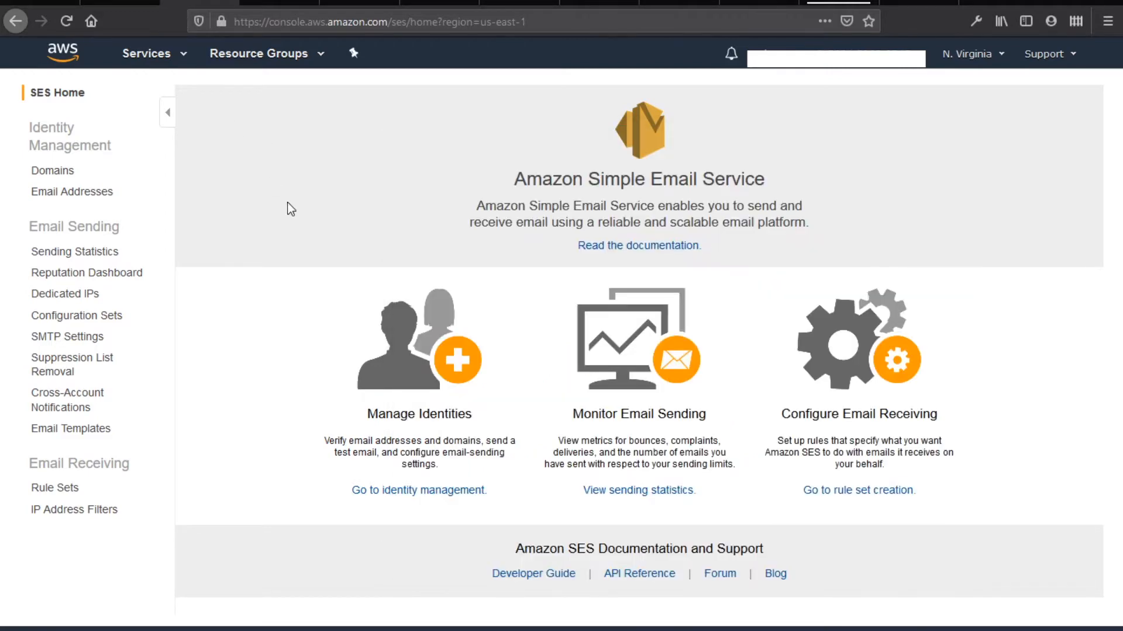
left_click(54, 173)
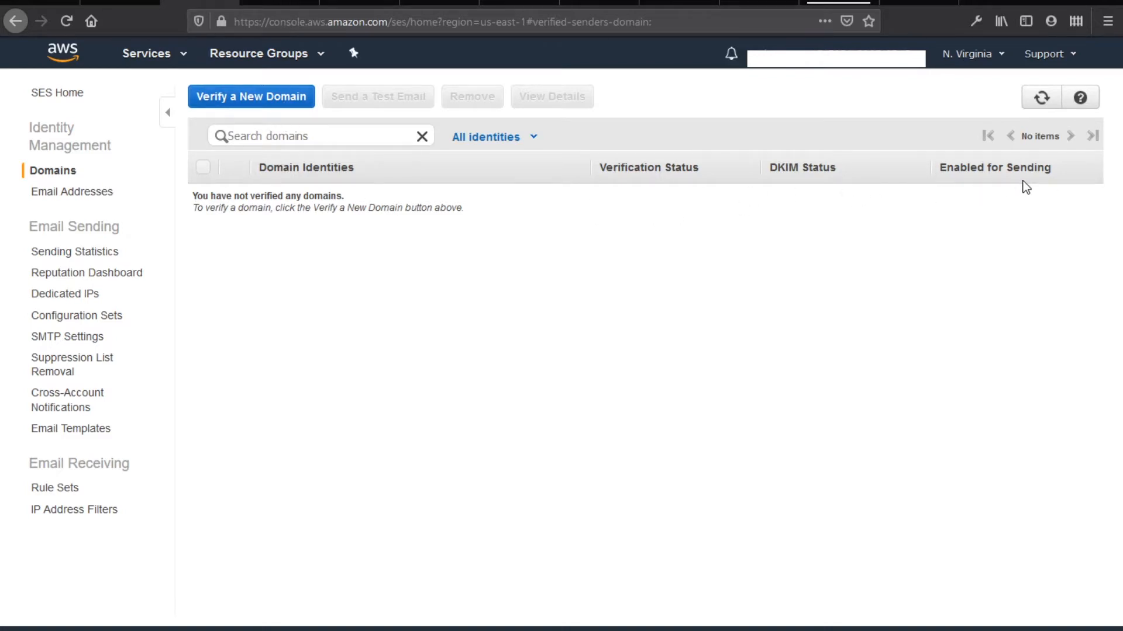
Submit gulihijau.com for SES domain verification with Generate DKIM Settings ticked
left_click(270, 112)
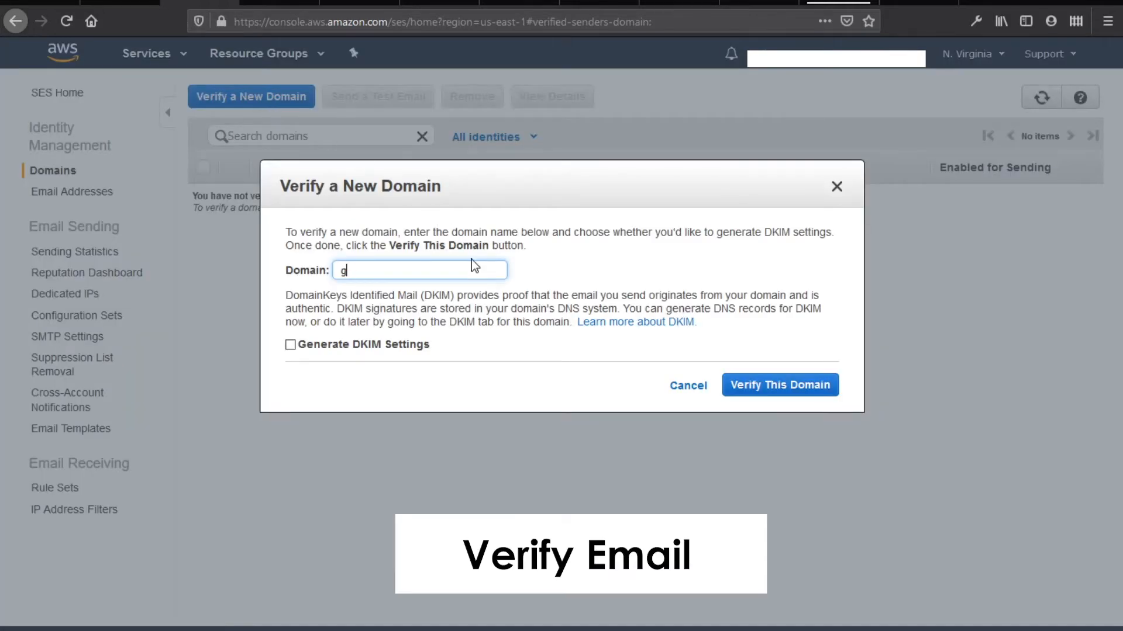
type("gulihijau.com")
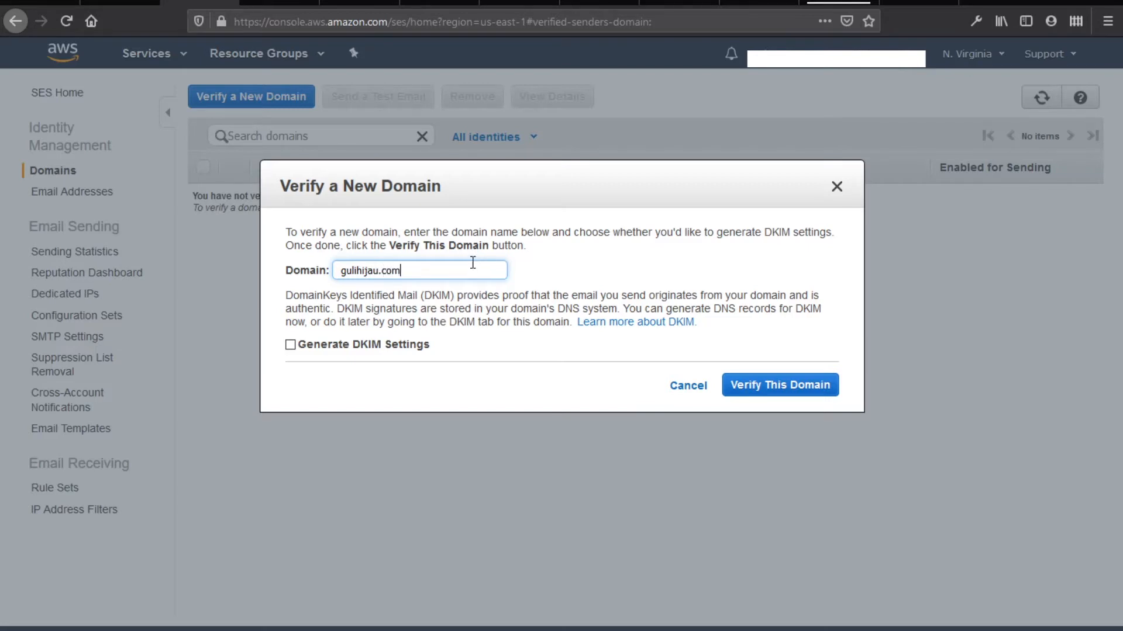
left_click(364, 349)
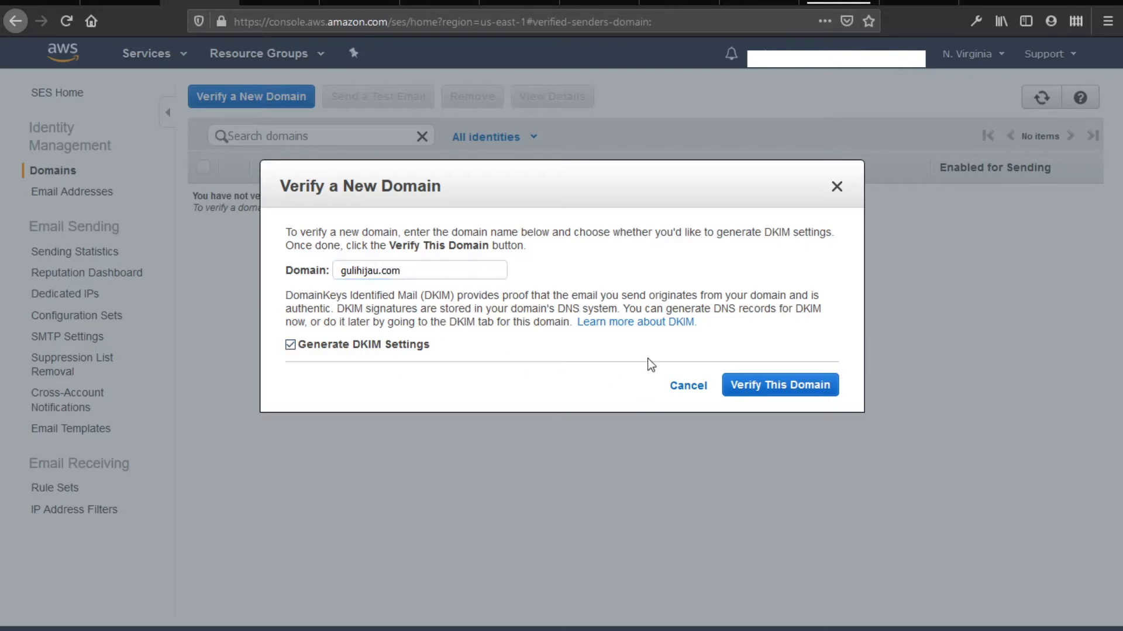
left_click(808, 395)
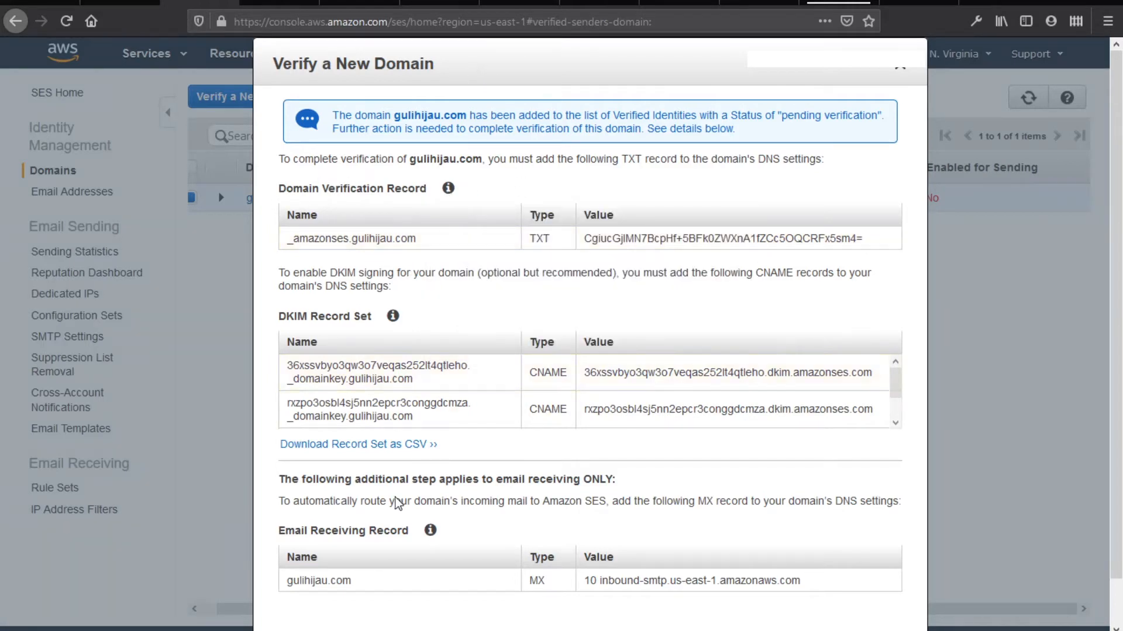
Switch to the Cloudflare DNS records page for gulihijau.com
scroll(402, 529, "down", 2)
scroll(440, 472, "up", 2)
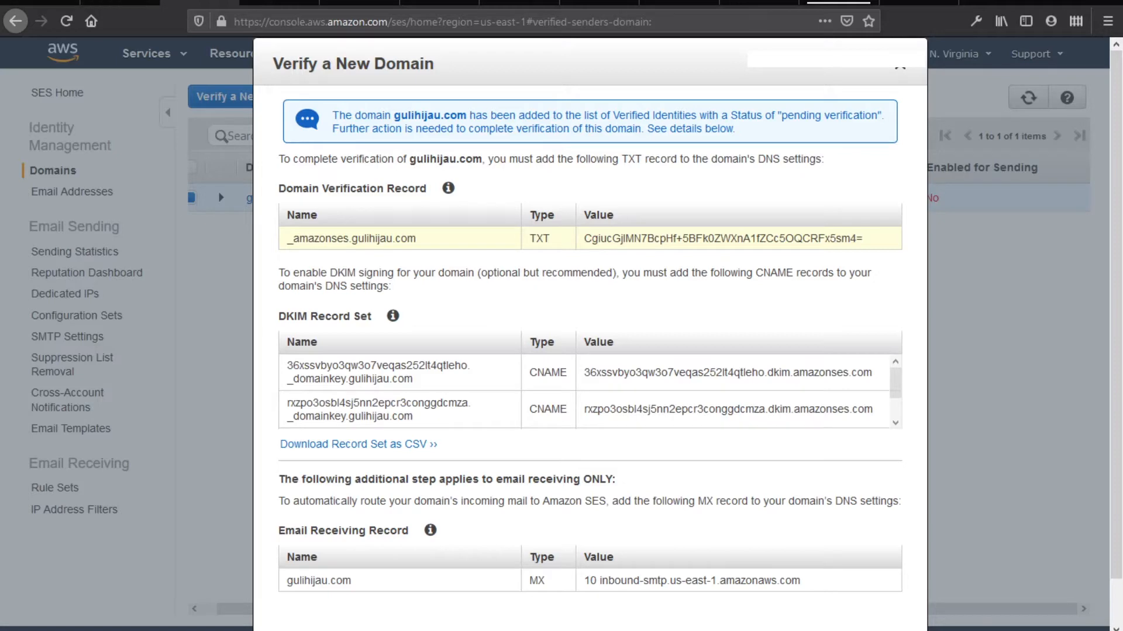
left_click(360, 3)
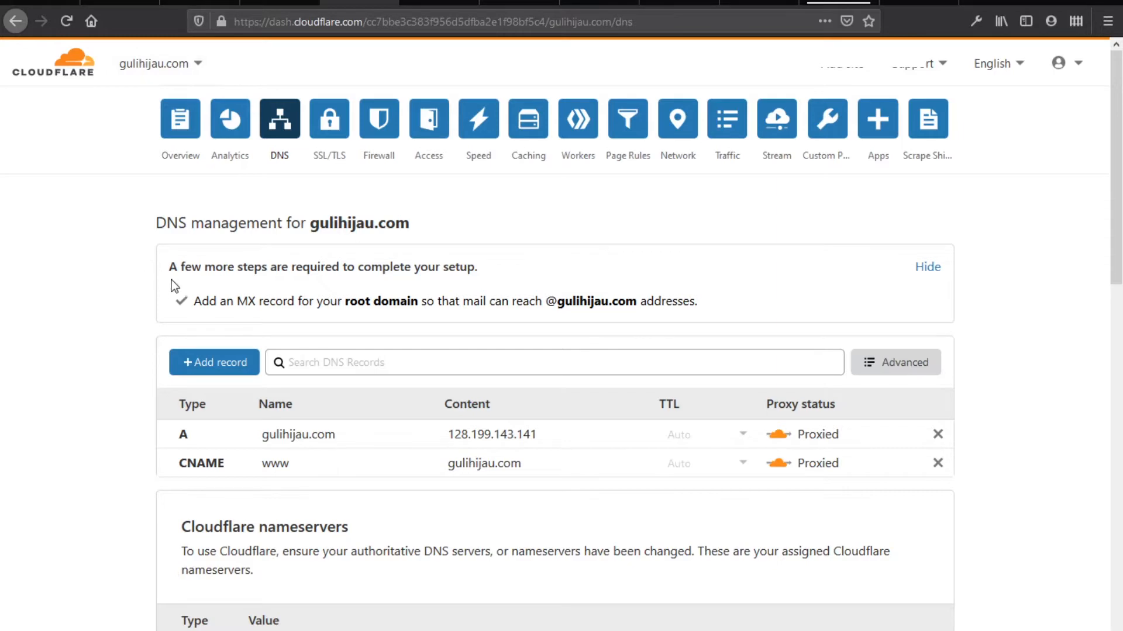
left_click(459, 359)
left_click(199, 3)
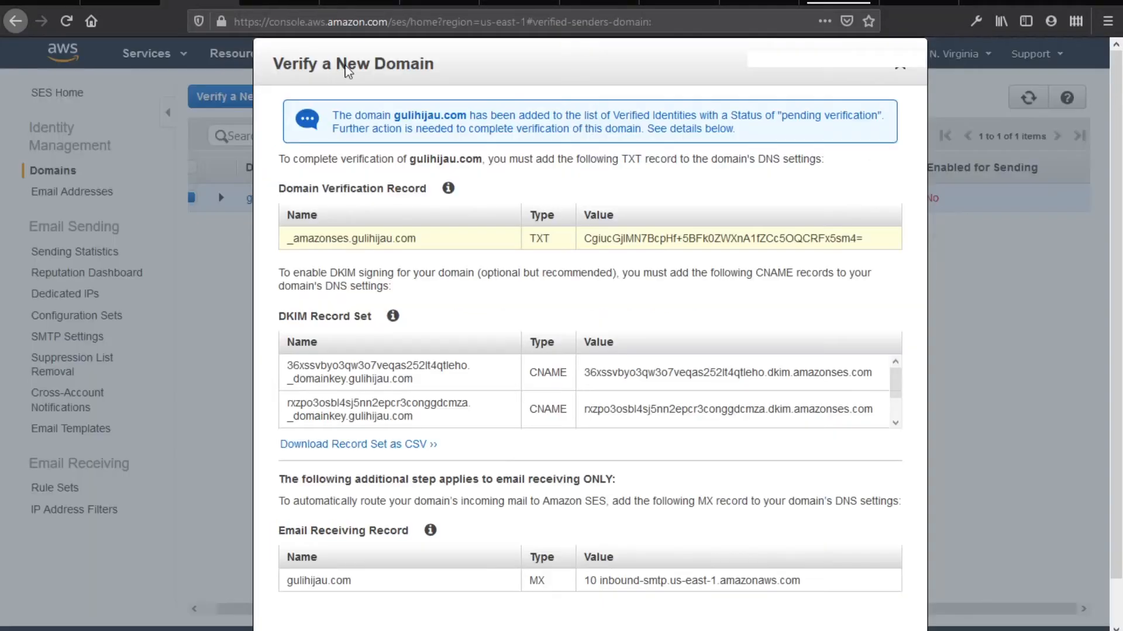
left_click_drag(552, 237, 521, 241)
left_click(268, 2)
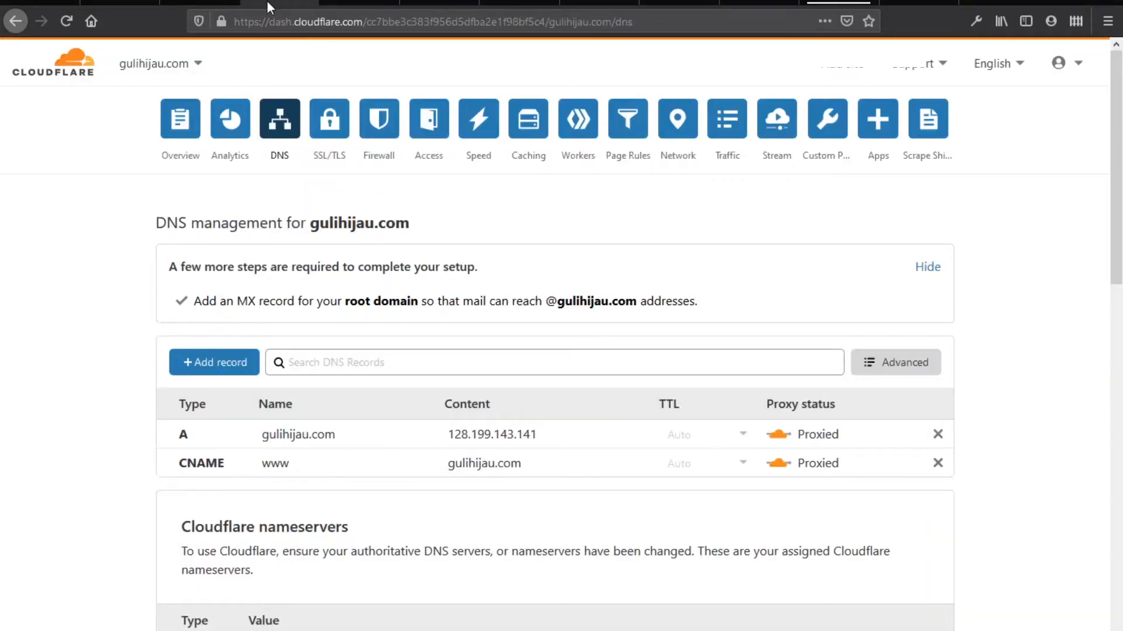
Start a new Cloudflare TXT record named _amazonses.gulihijau.com, copied from the SES records
left_click(240, 365)
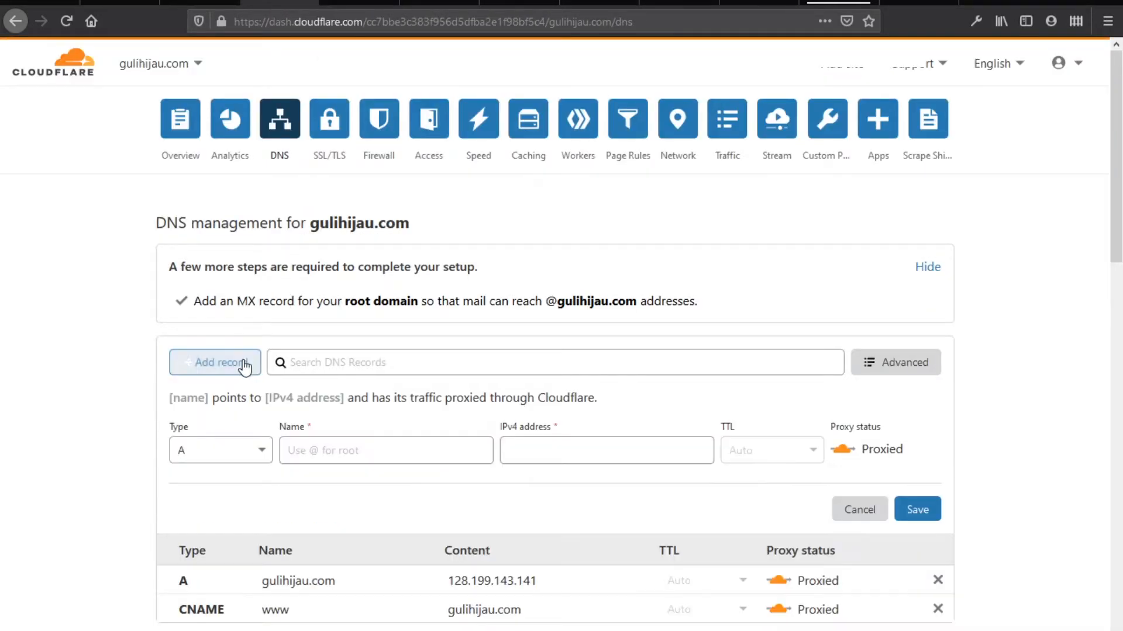
left_click(235, 450)
scroll(237, 503, "down", 5)
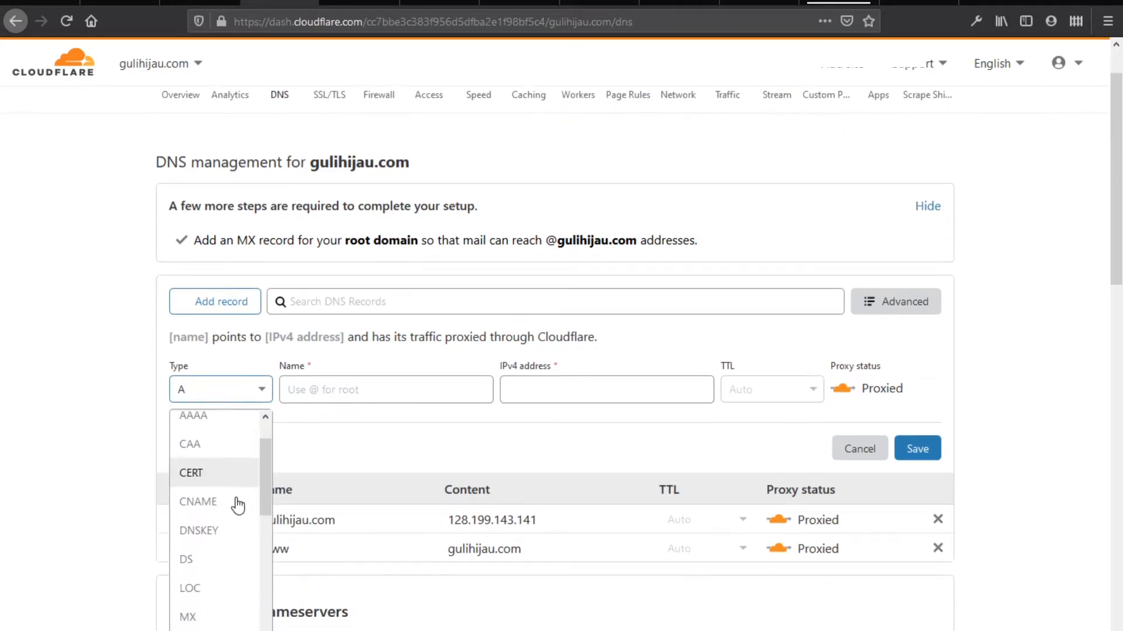
left_click(390, 388)
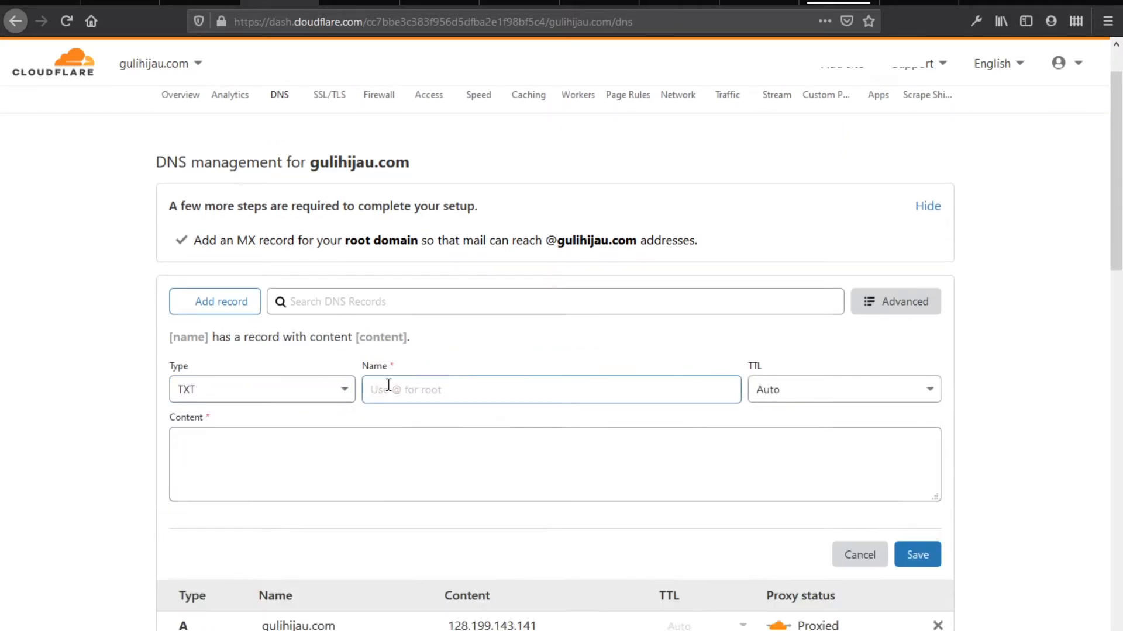
left_click(199, 3)
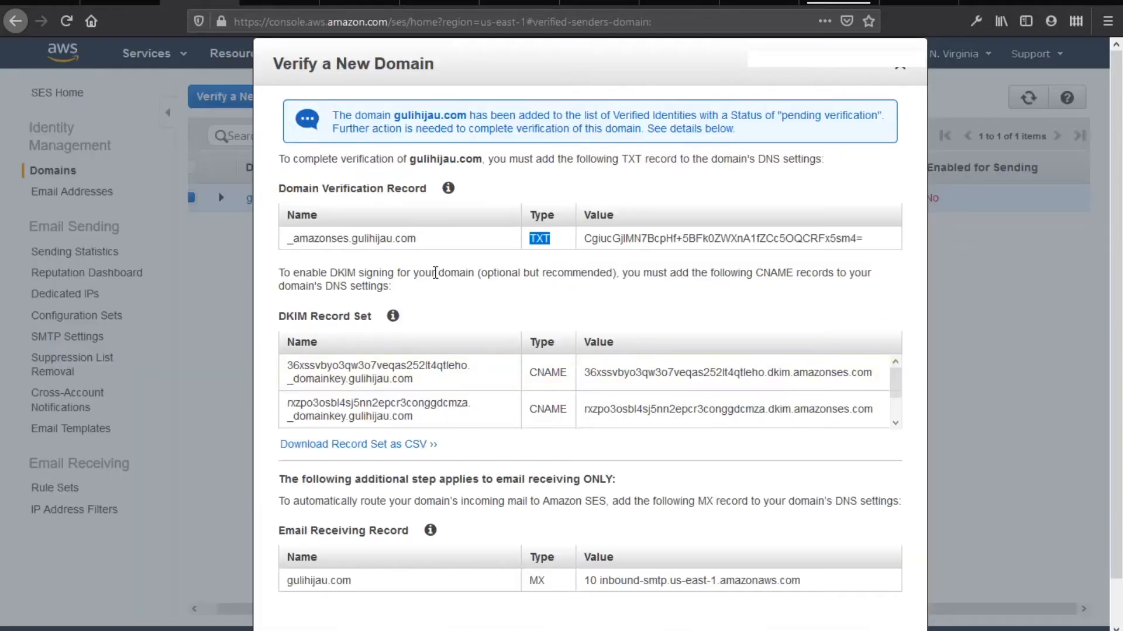
left_click_drag(423, 242, 286, 250)
key("ctrl+c")
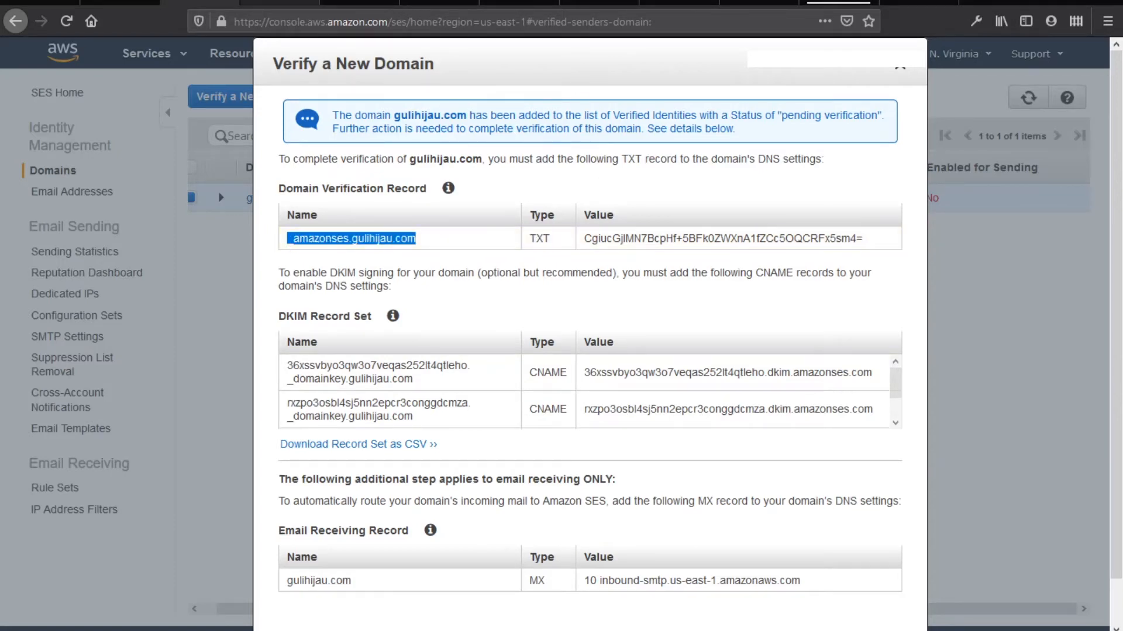
left_click(279, 2)
left_click(614, 390)
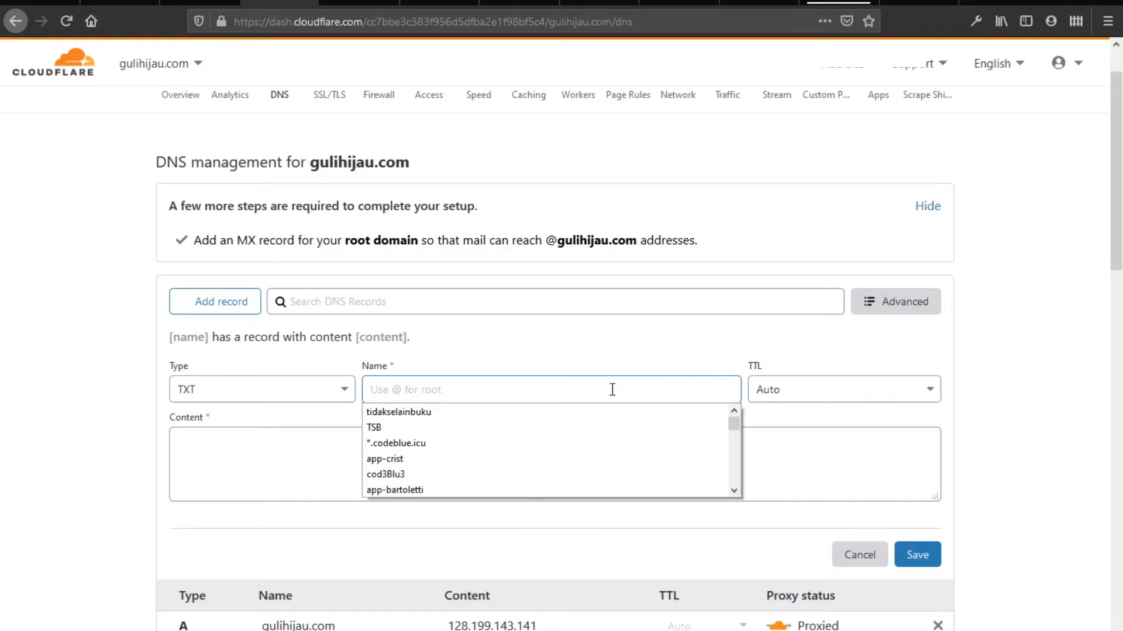
key("ctrl+v")
Paste the SES verification value as content and save the TXT record, then copy the first DKIM name
left_click(199, 2)
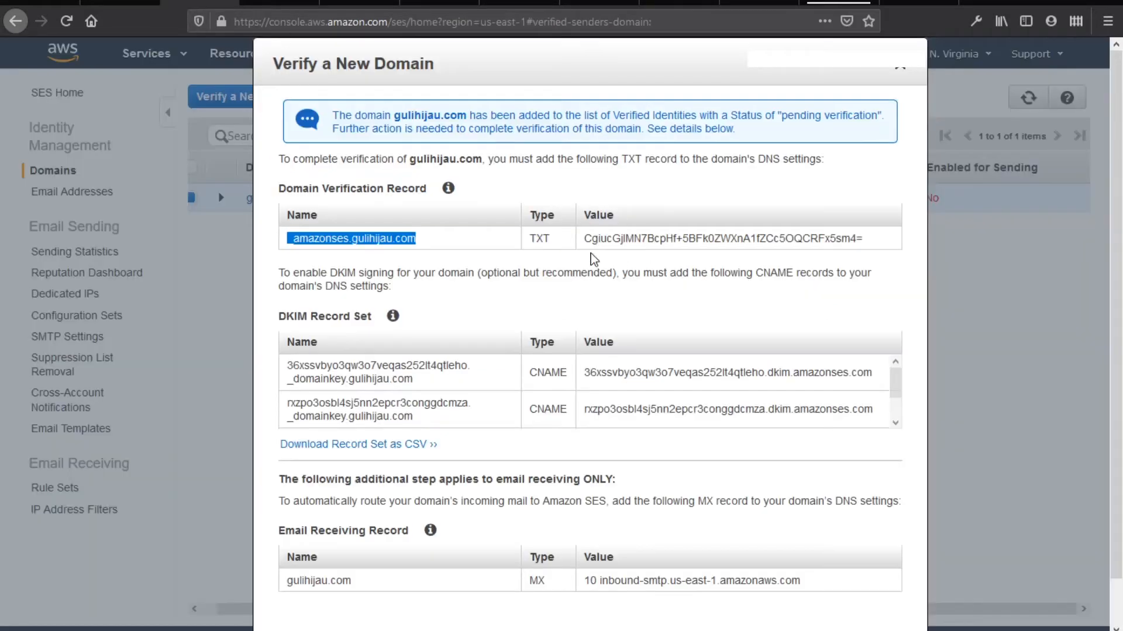
left_click_drag(588, 238, 882, 248)
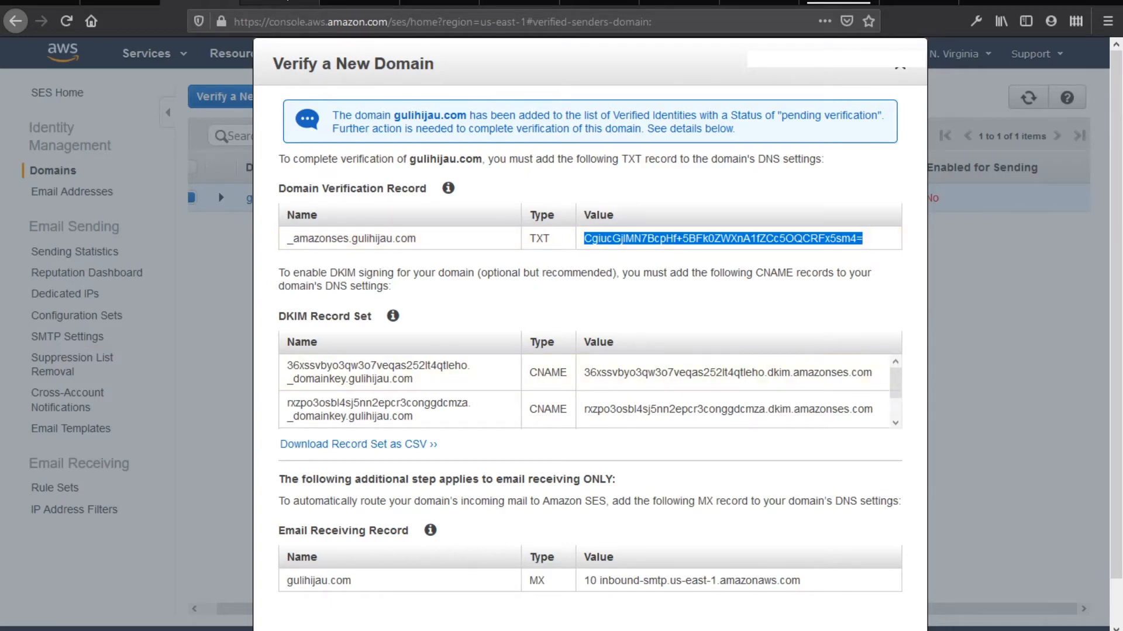
left_click(295, 4)
left_click(388, 443)
type("CgiucGjIMN7BcpHf+5BFk0ZWXnA1fZCc5OQCRFx5sm4=")
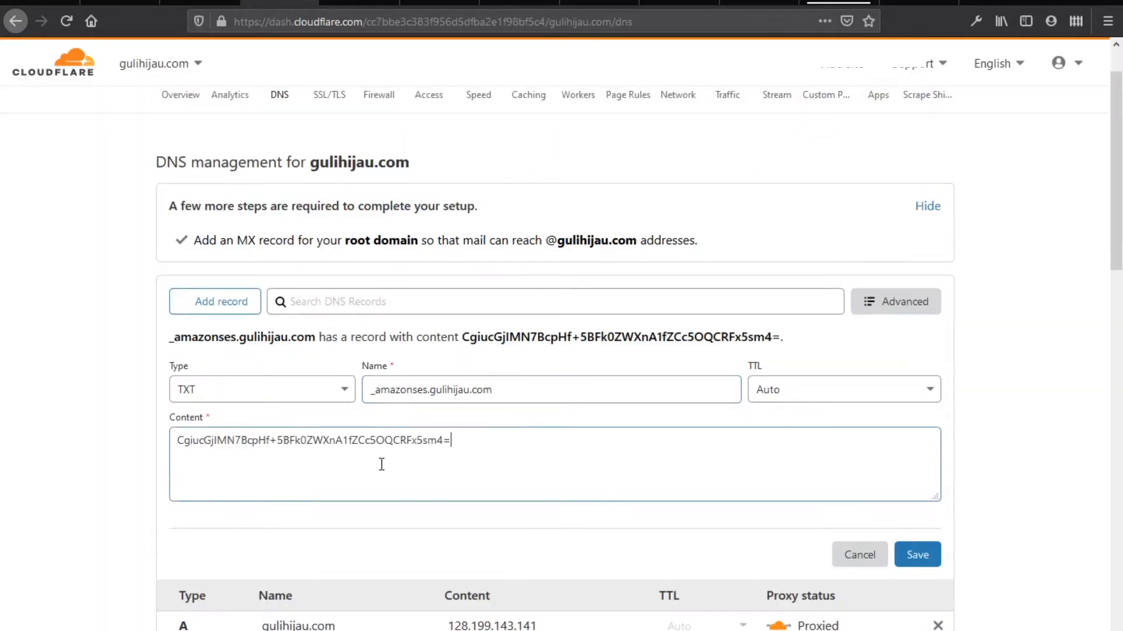
left_click(917, 555)
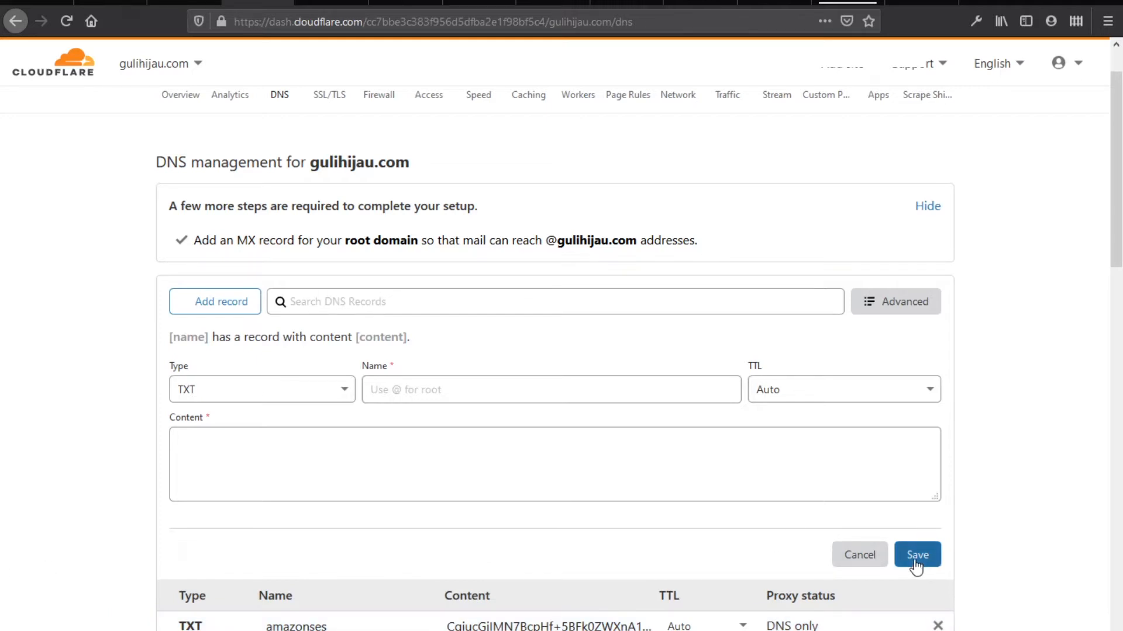
scroll(359, 535, "down", 1)
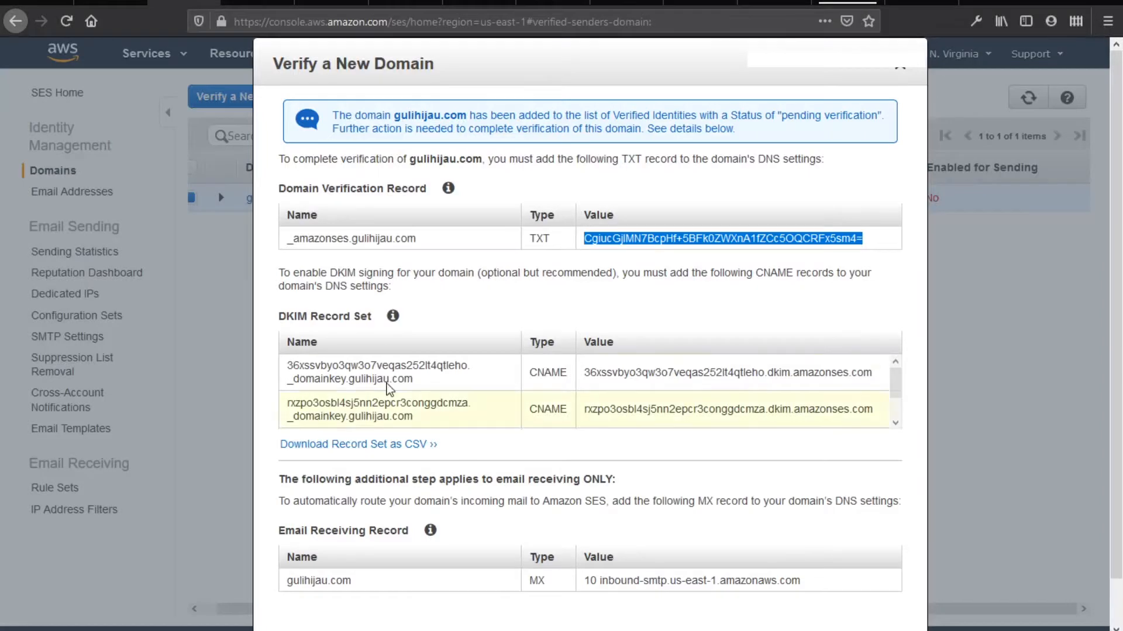
left_click_drag(443, 387, 291, 365)
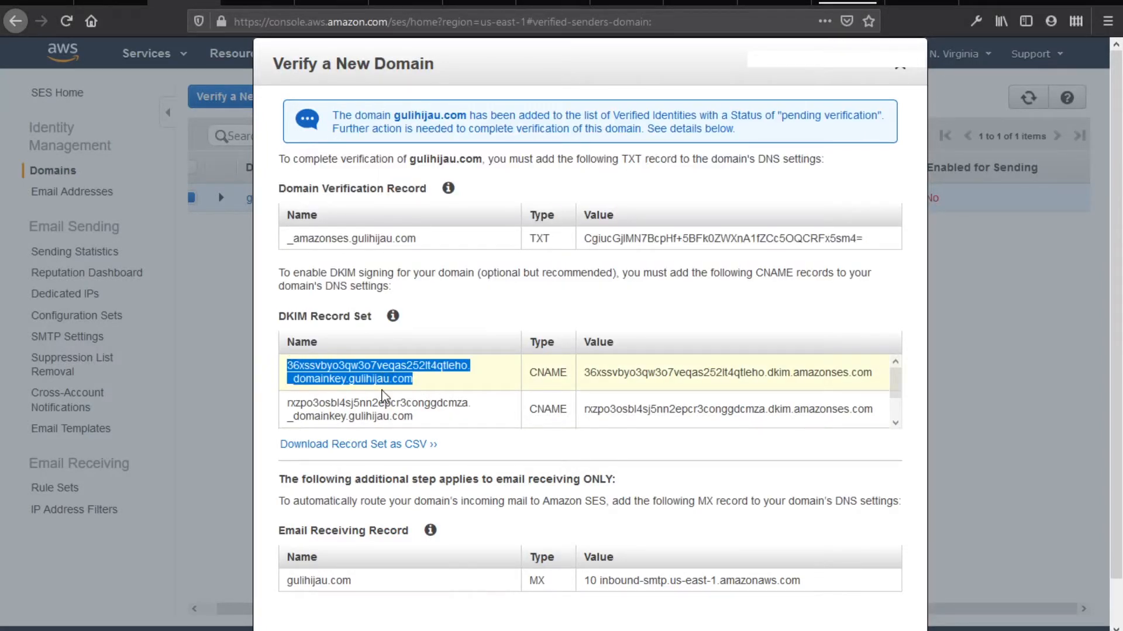
left_click(276, 4)
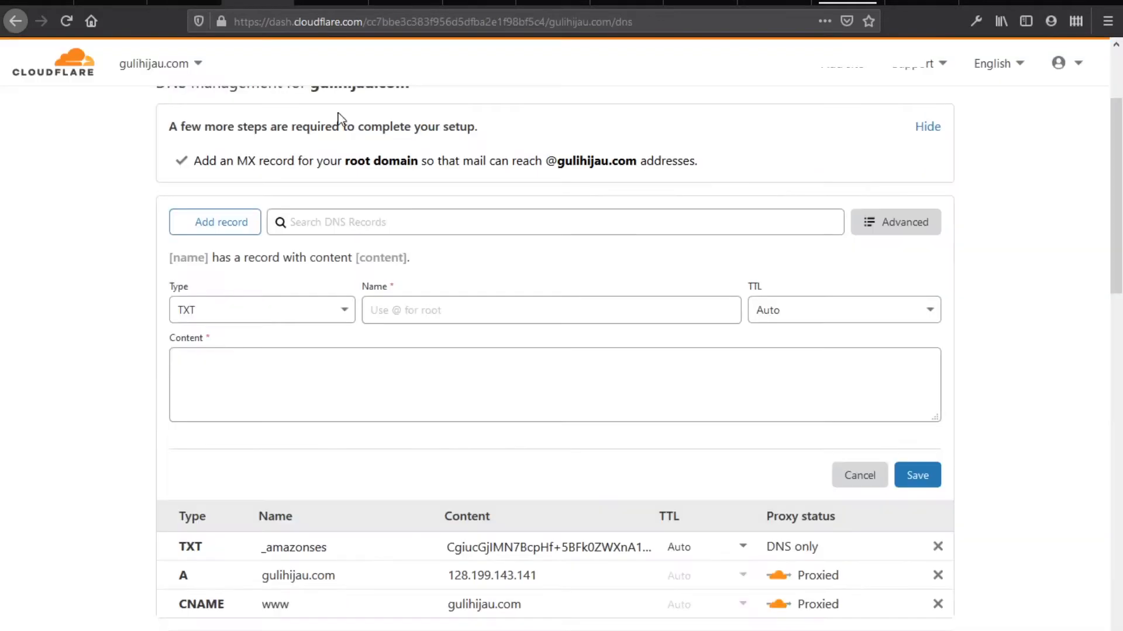
Add the first DKIM CNAME record with its SES name and target, set to DNS only
left_click(320, 316)
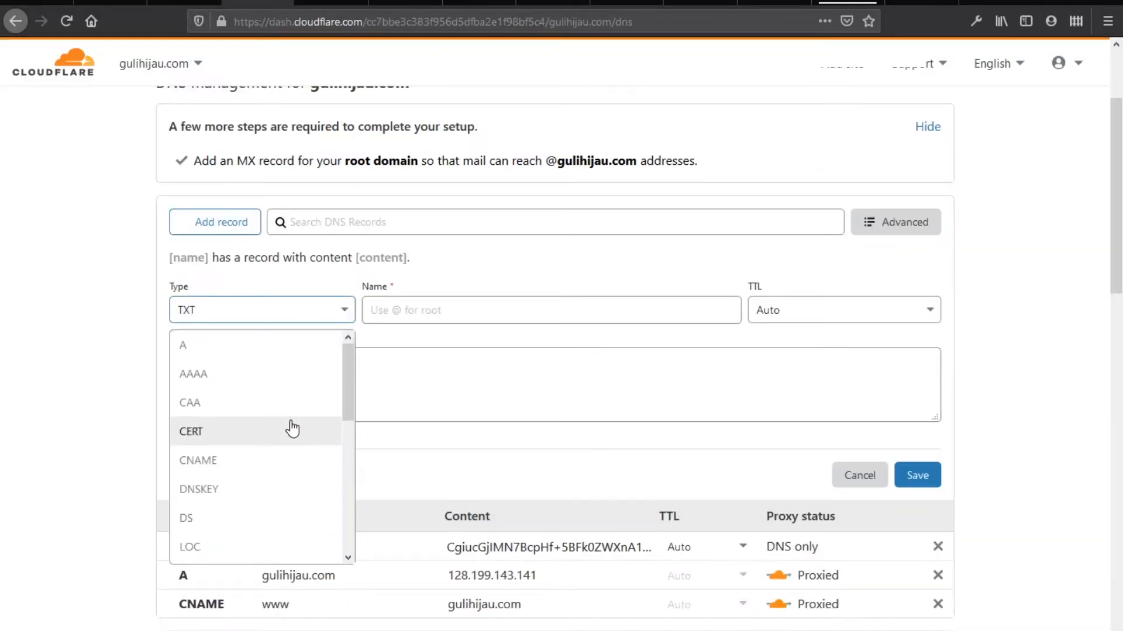
left_click(282, 457)
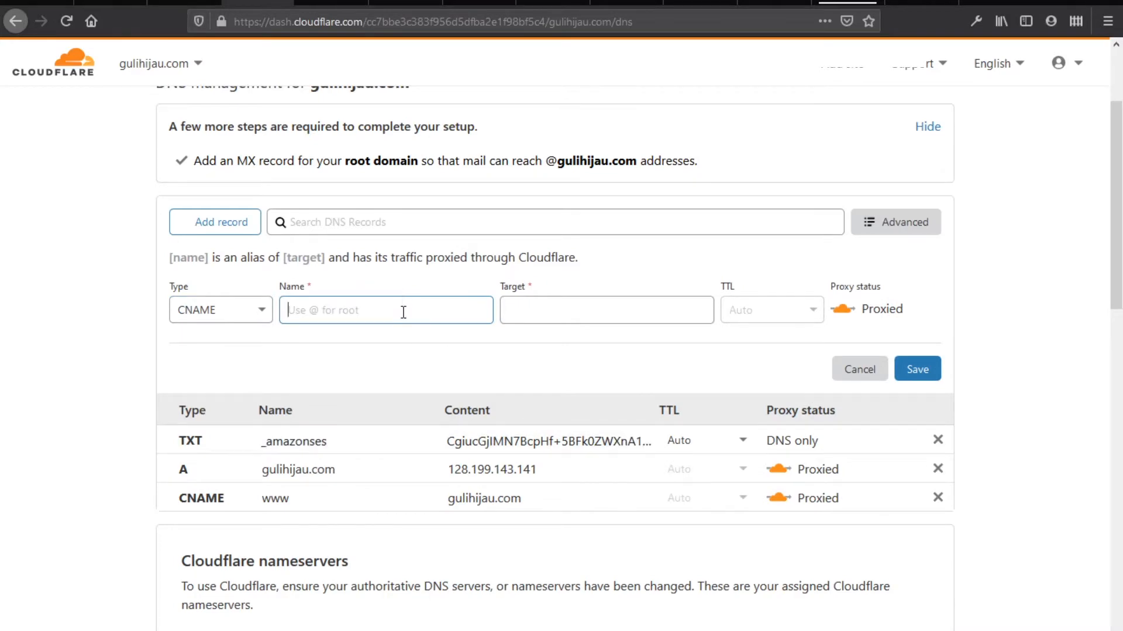
type("36xssvbyo3qw3o7veqas252lt4qtleho._domainkey.gulihijau.com")
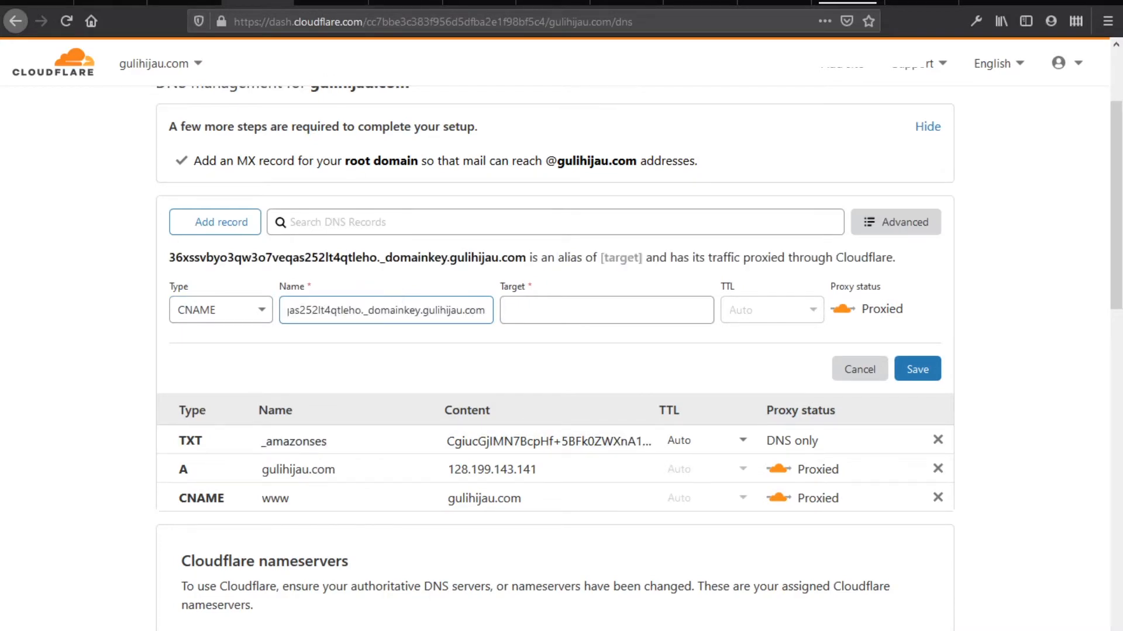
left_click(184, 7)
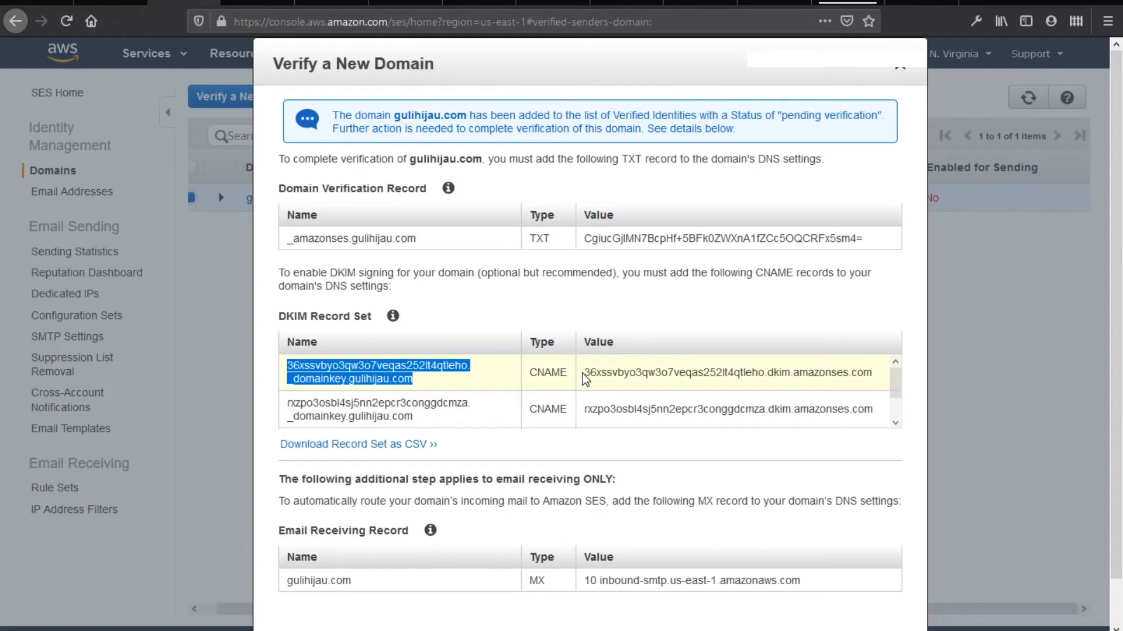
left_click_drag(584, 373, 884, 377)
key("ctrl+c")
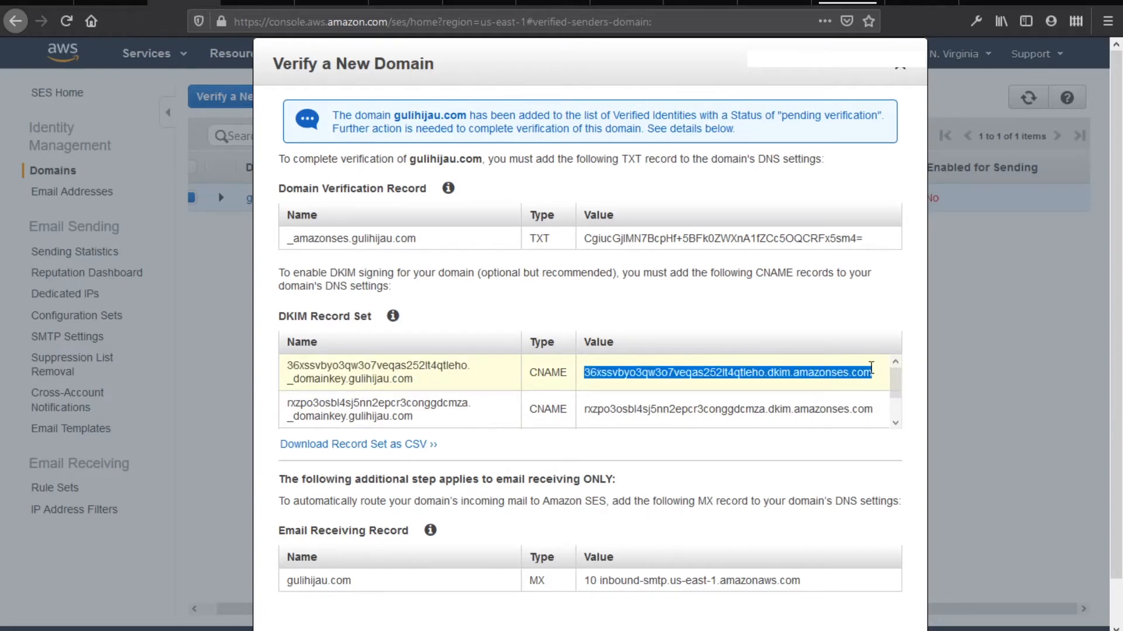
left_click(258, 6)
left_click(552, 305)
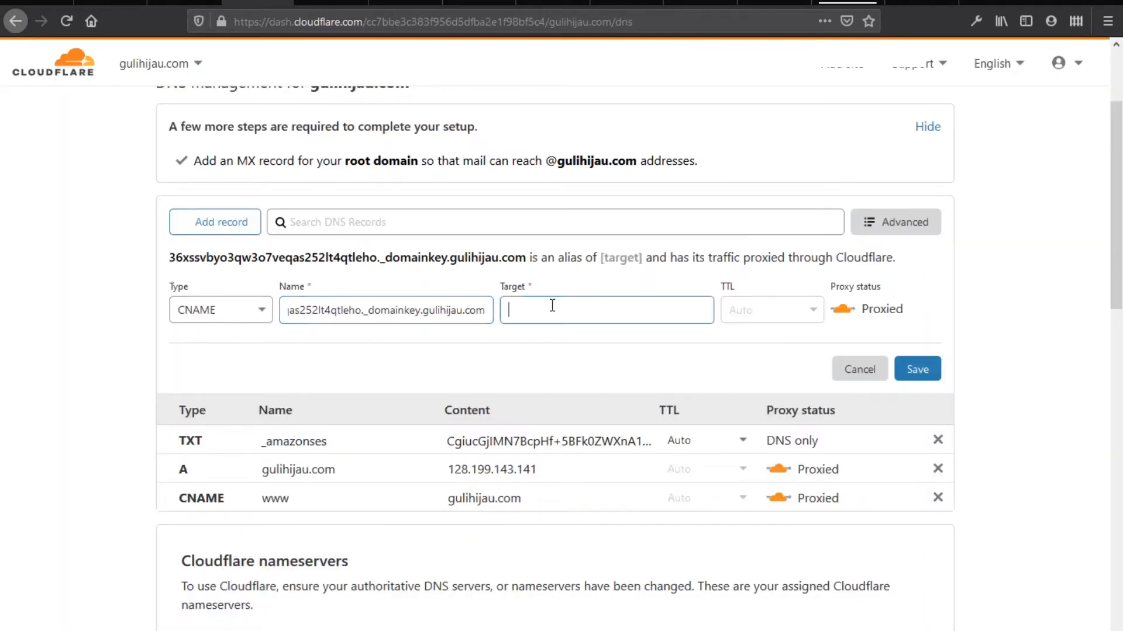
key("ctrl+v")
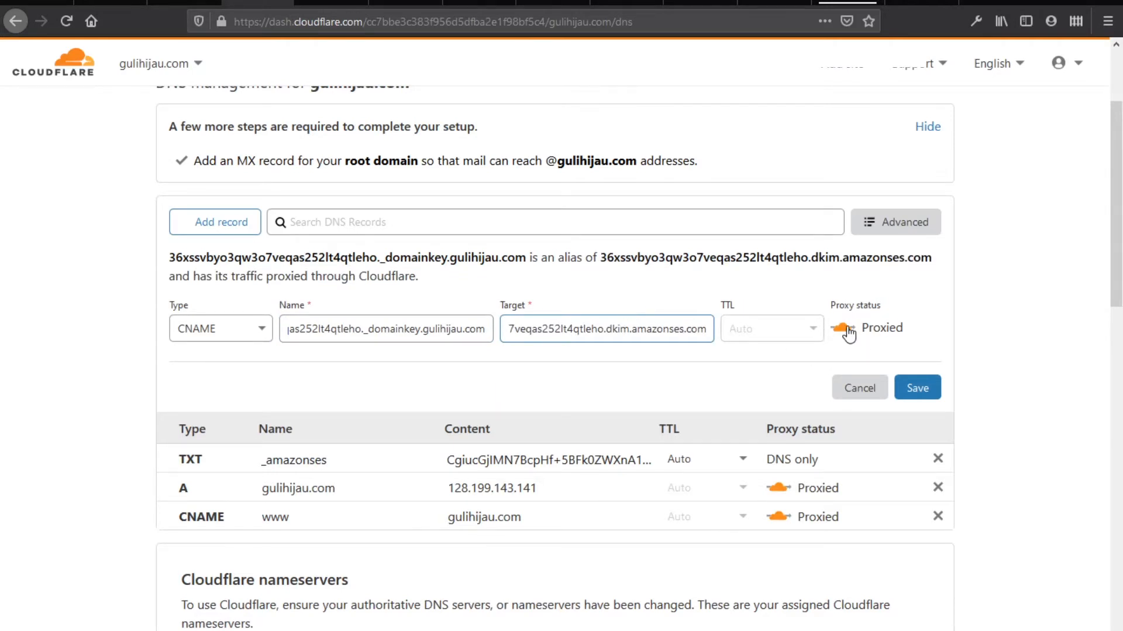
left_click(843, 328)
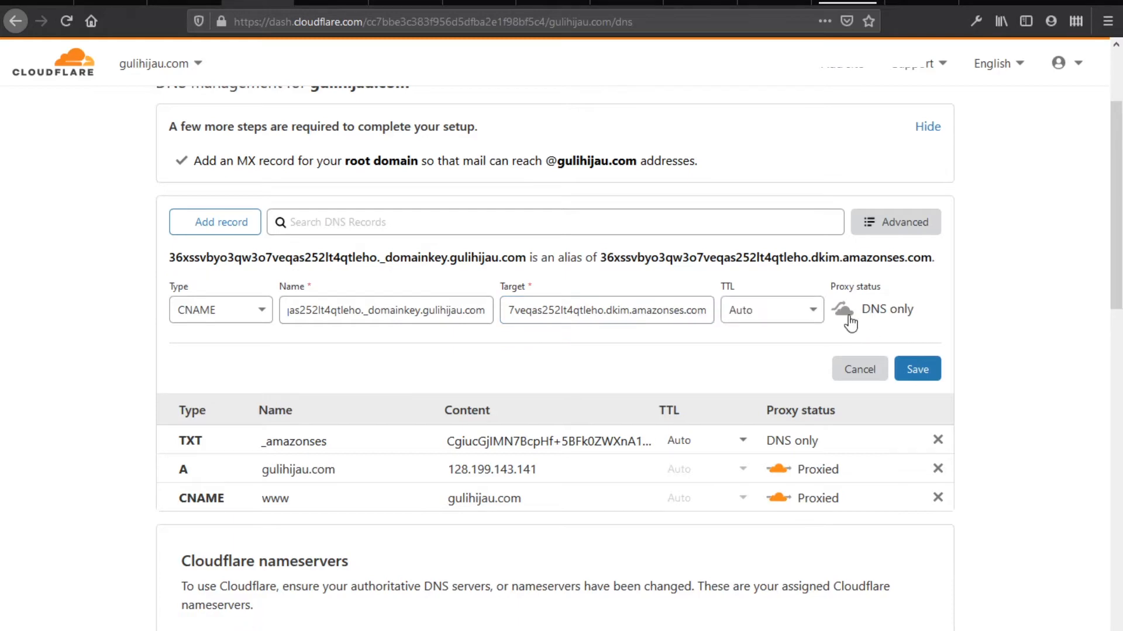
left_click(924, 368)
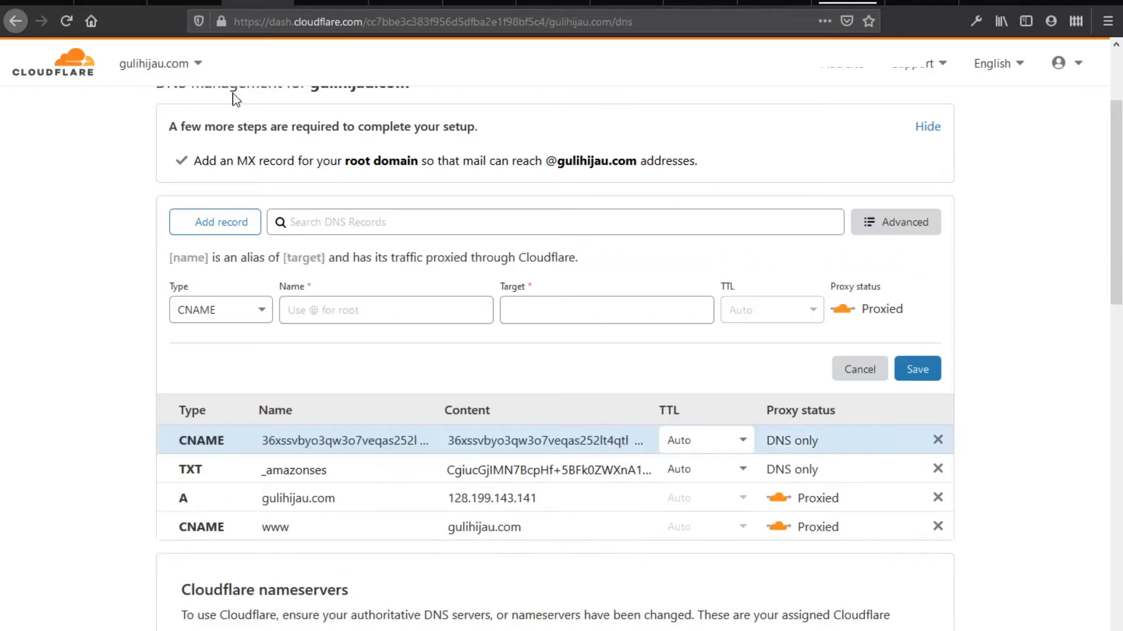
Add the second DKIM CNAME record with its SES name and target, set to DNS only
left_click(169, 3)
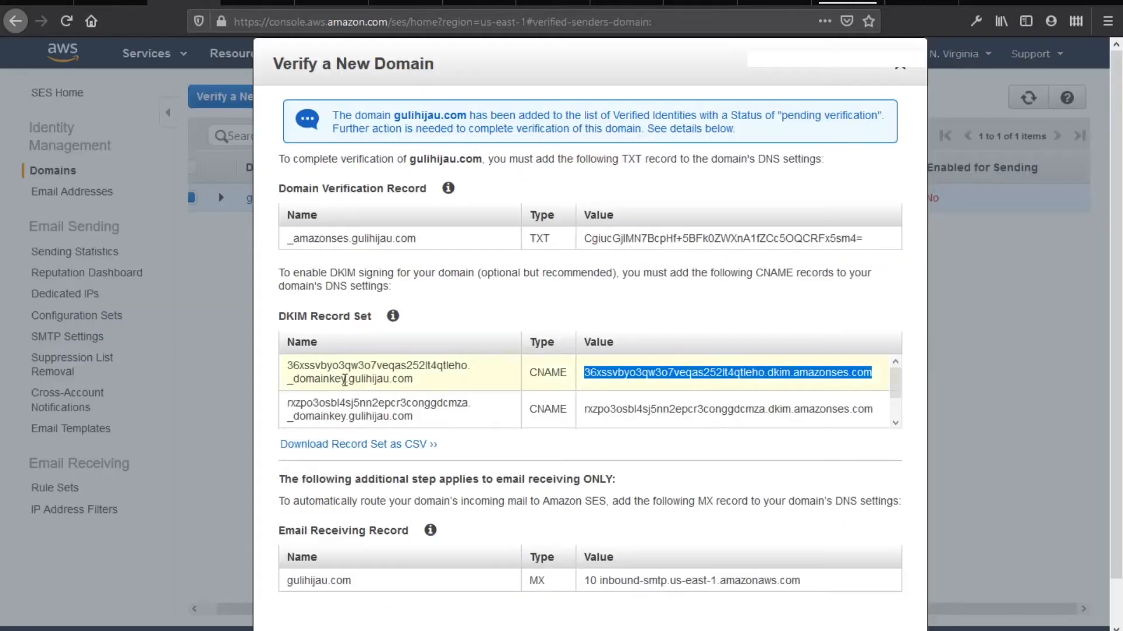
left_click_drag(413, 416, 289, 403)
key("ctrl+c")
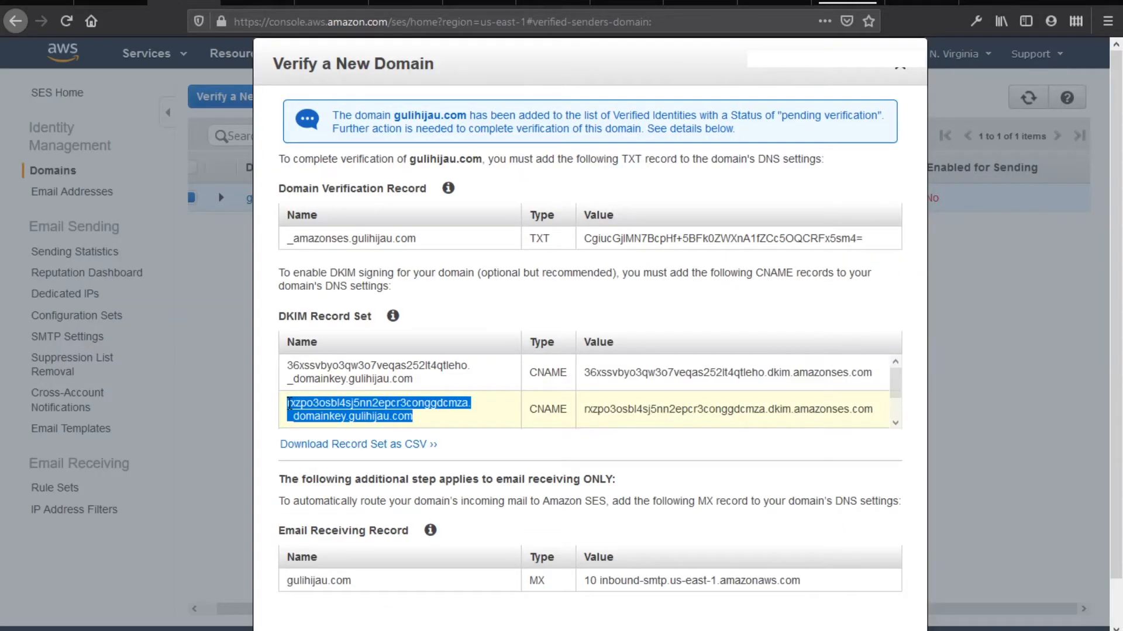
left_click(257, 3)
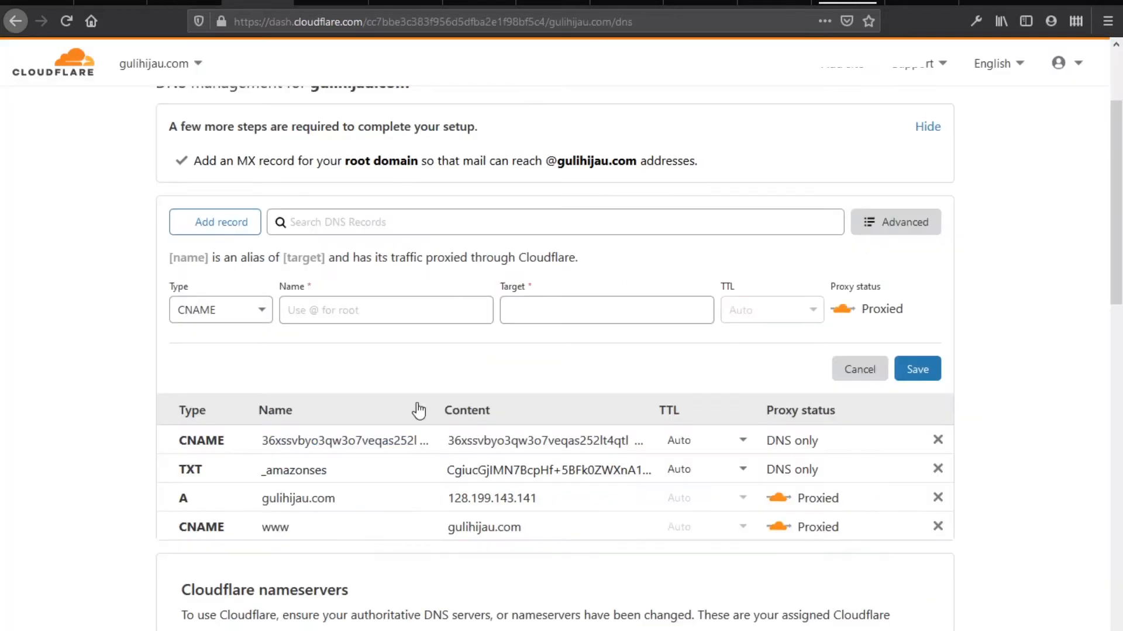
key("ctrl+v")
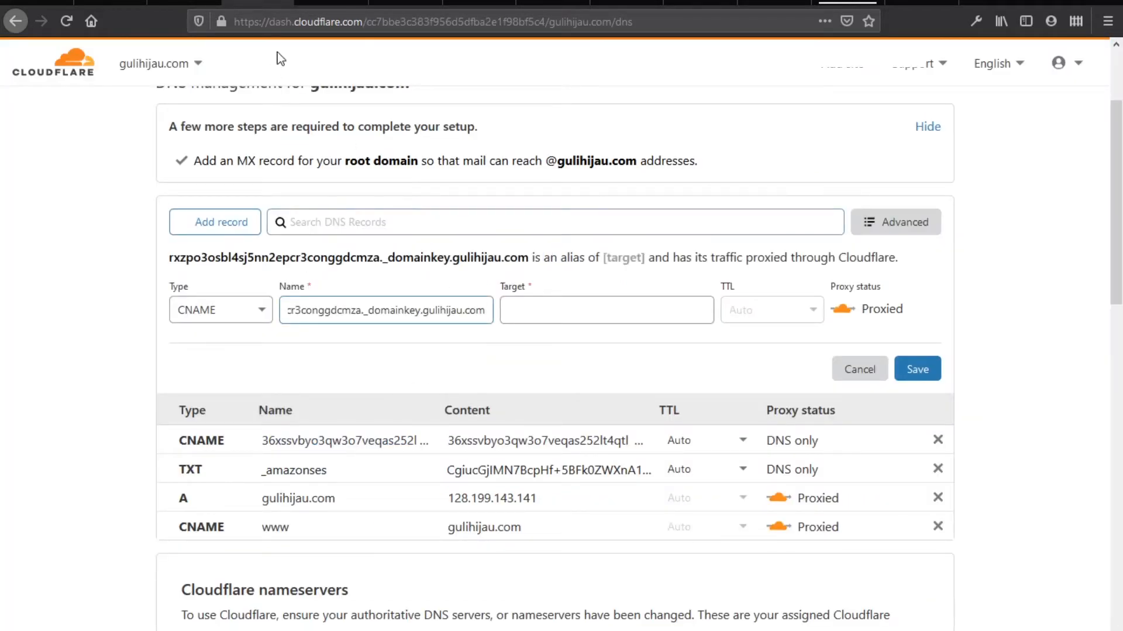
left_click(184, 3)
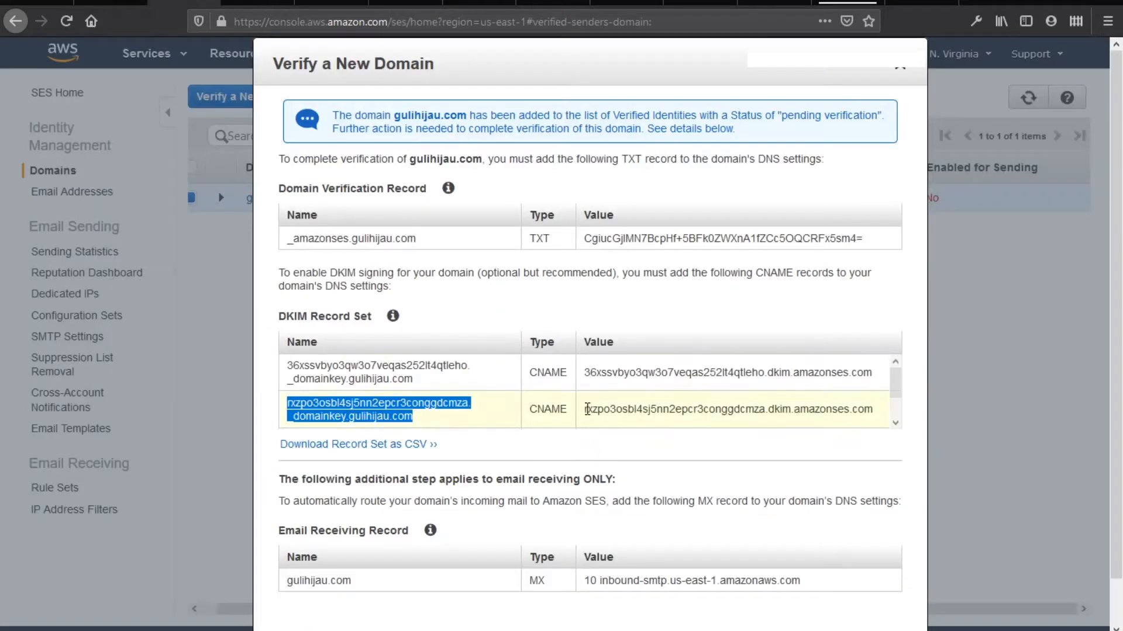
left_click_drag(586, 410, 871, 409)
key("ctrl+c")
key("ctrl+Tab")
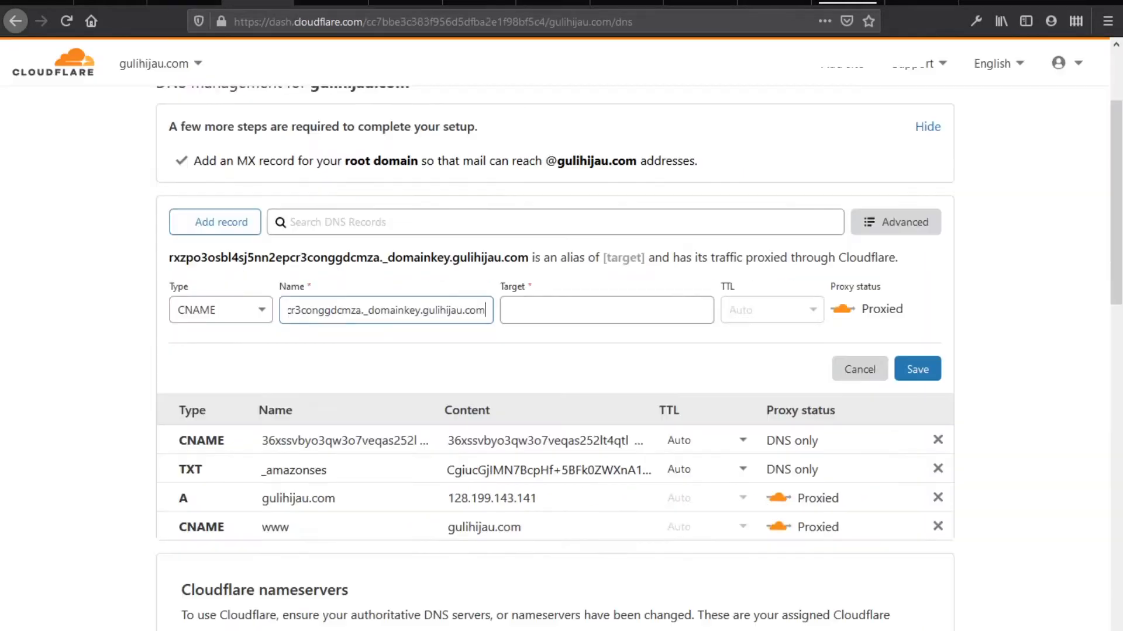
left_click(588, 313)
key("ctrl+v")
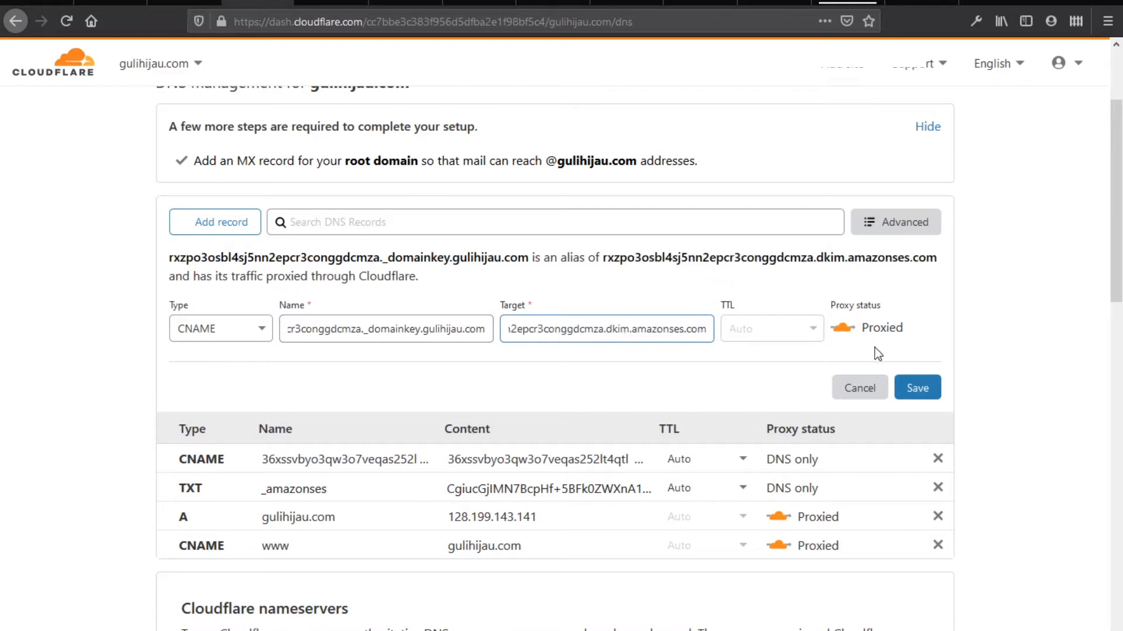
left_click(843, 309)
left_click(917, 370)
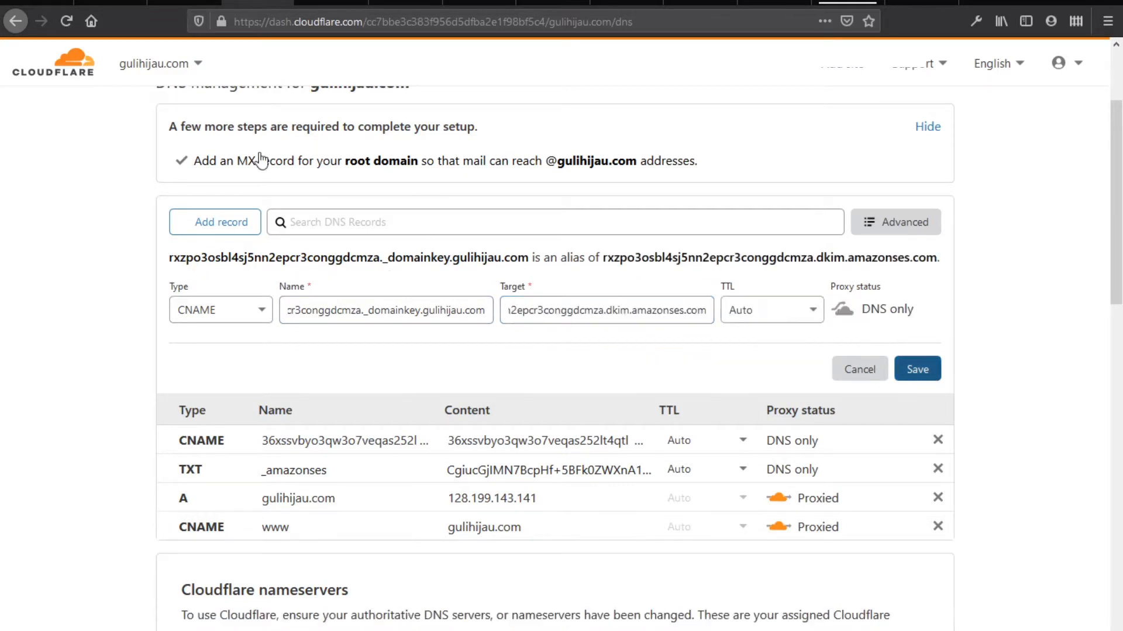
Copy the third DKIM record name from the SES verification records
left_click(184, 3)
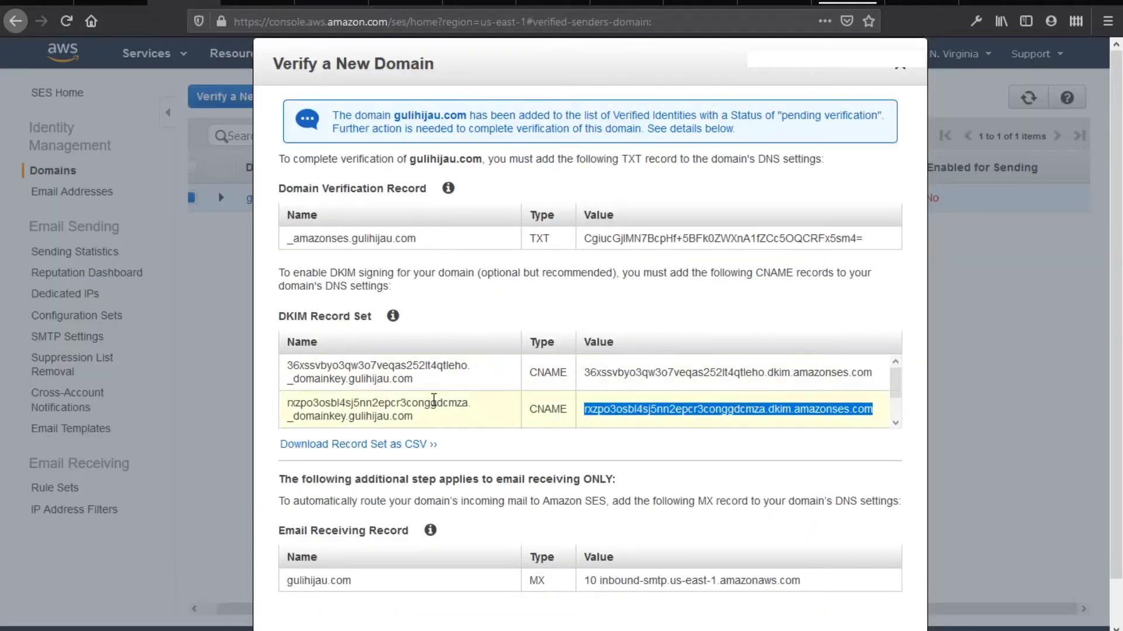
scroll(431, 404, "down", 1)
mouse_move(440, 419)
left_mouse_down()
mouse_move(280, 410)
mouse_move(440, 422)
left_mouse_up()
key("ctrl+c")
left_click(292, 409)
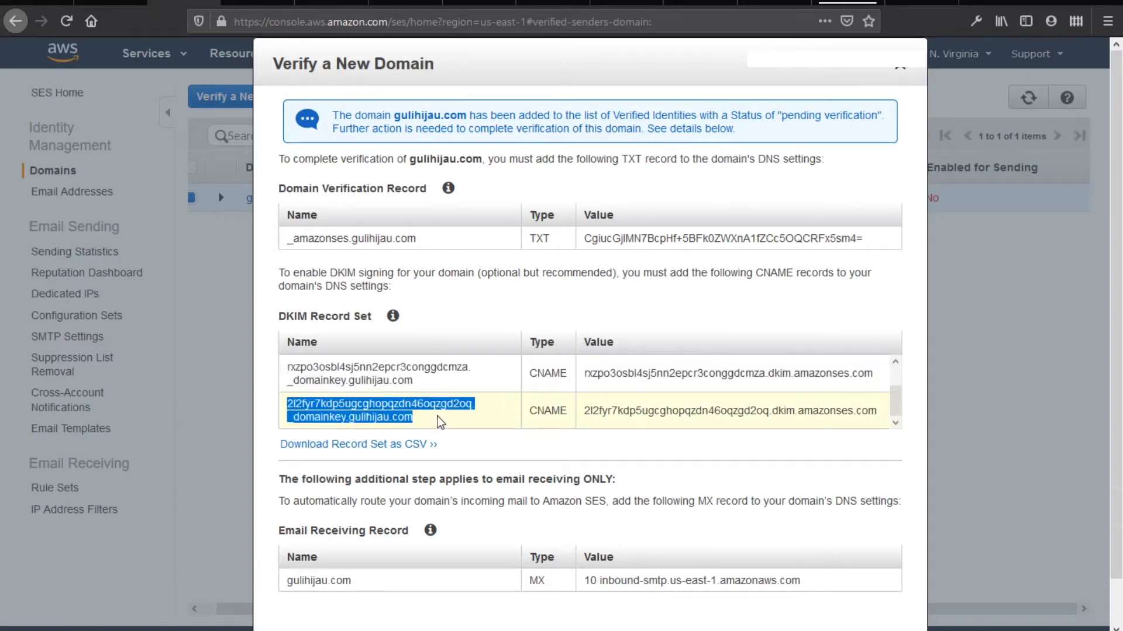
Paste the third DKIM name 2l2fyr7kdp5ugcghopqzdn46oqzgd2oq._domainkey and its SES value into the CNAME form
left_click(258, 3)
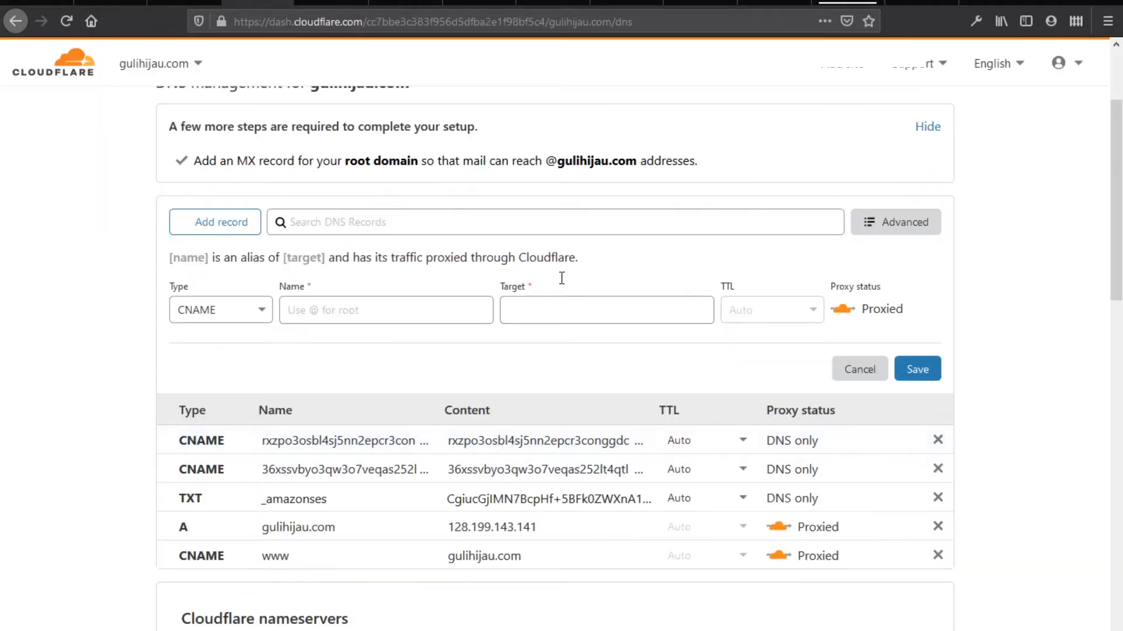
left_click(450, 316)
key("ctrl+v")
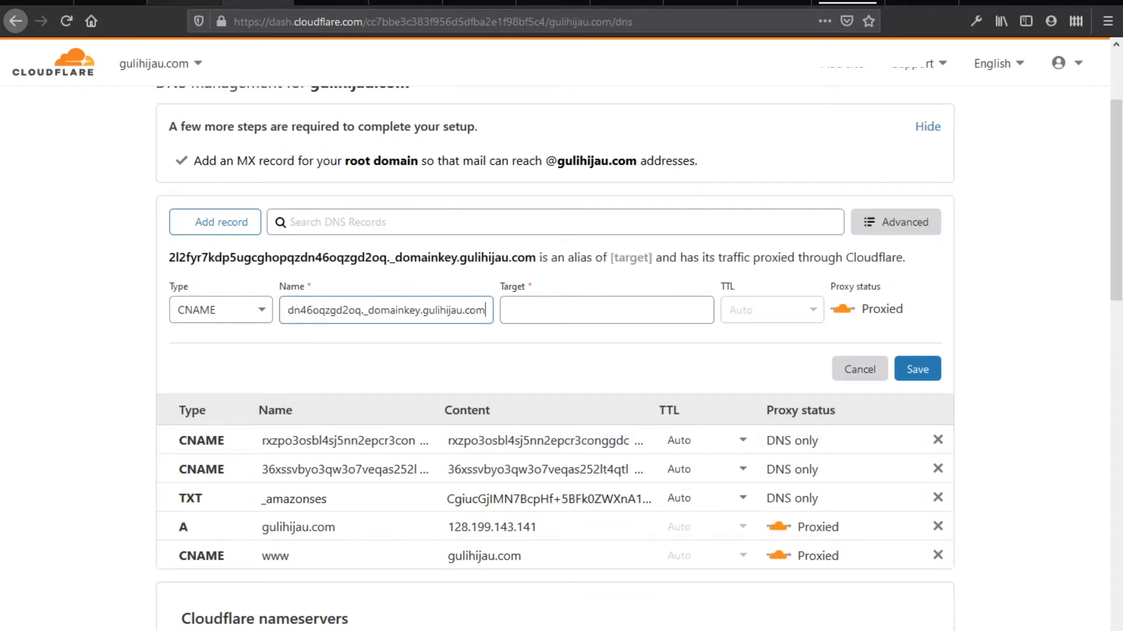
left_click(184, 3)
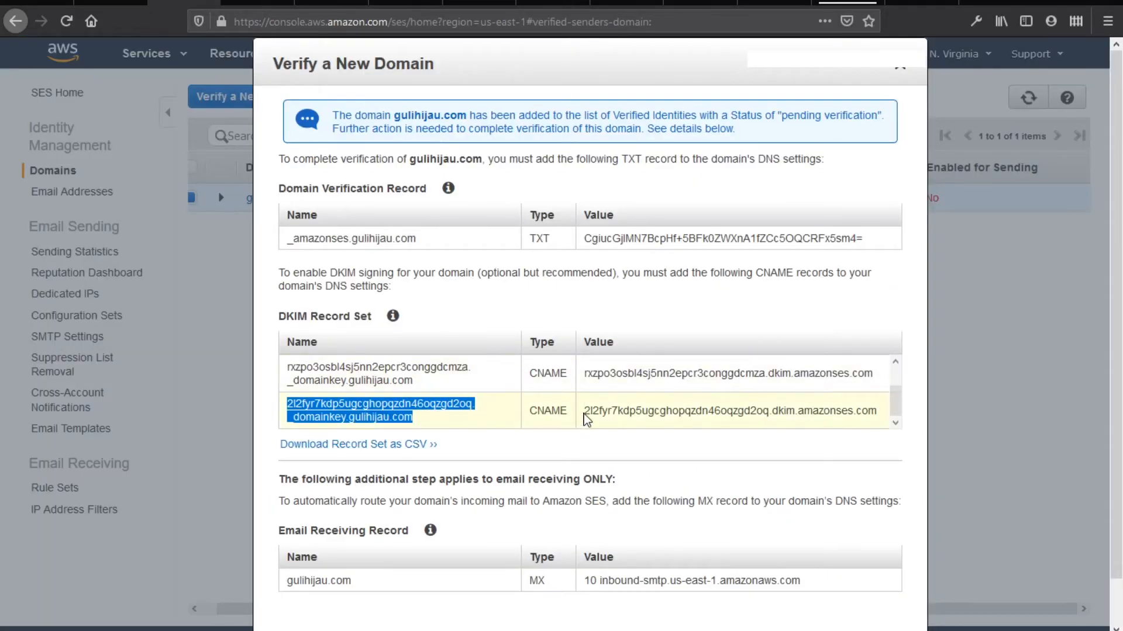
left_click_drag(584, 412, 877, 431)
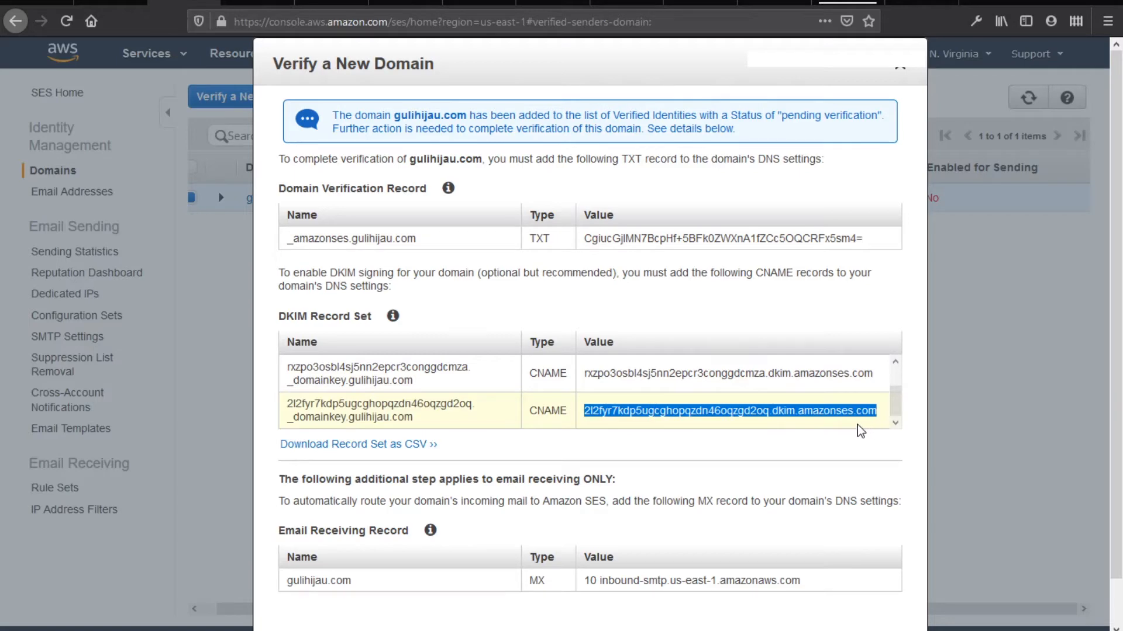
key("ctrl+c")
left_click(257, 5)
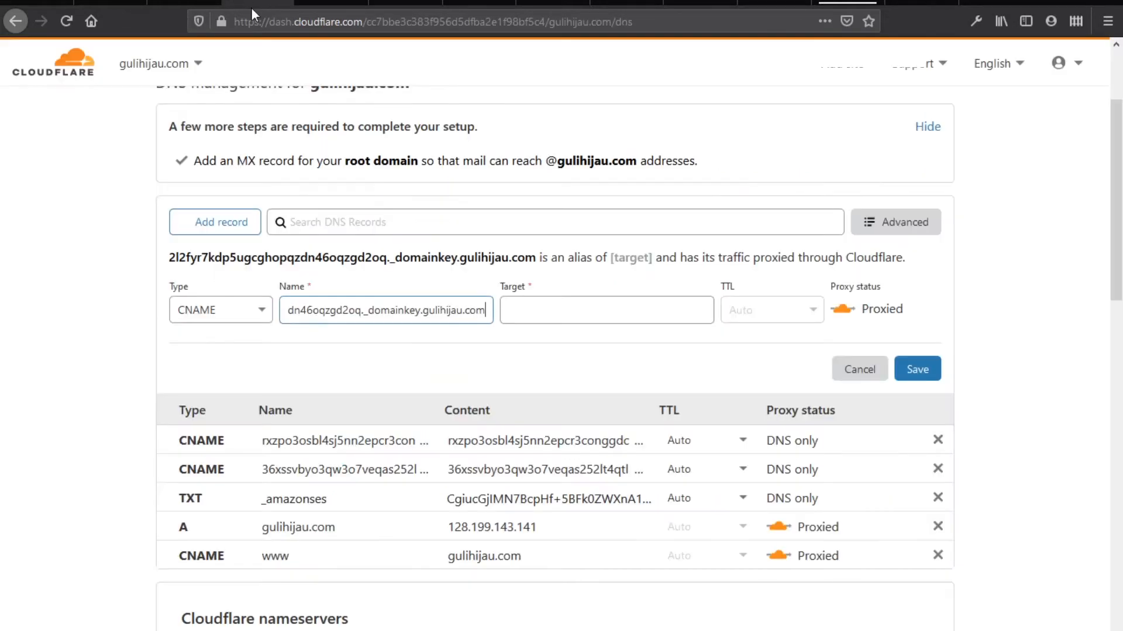
left_click(622, 321)
key("ctrl+v")
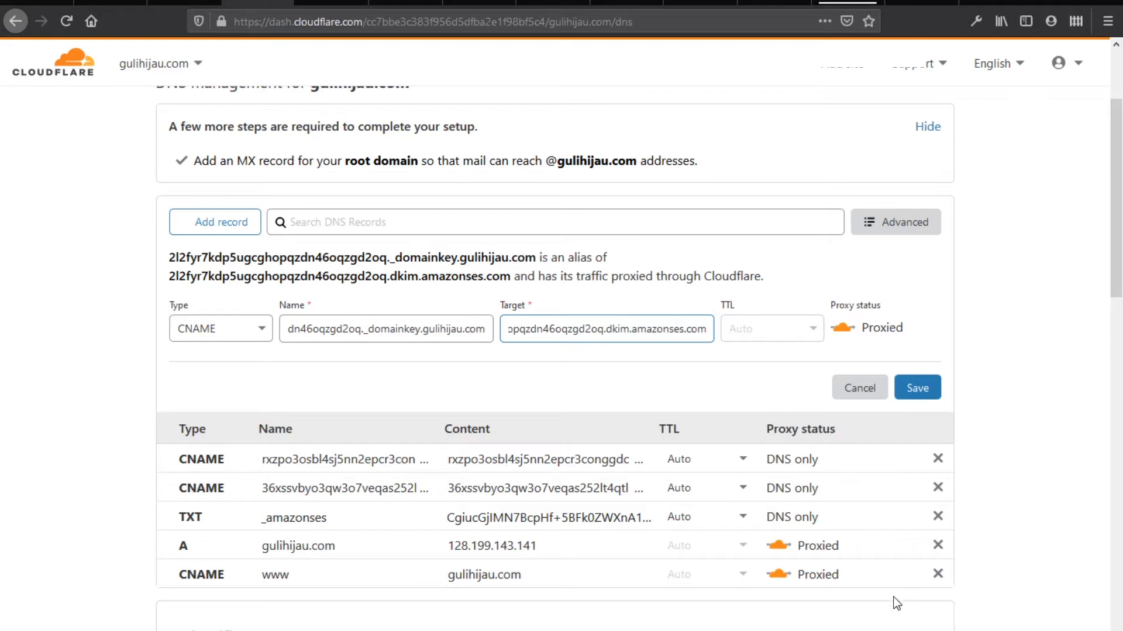
After checking the DMARC and SPF notes, save the third DKIM CNAME as DNS only
key("alt+Tab")
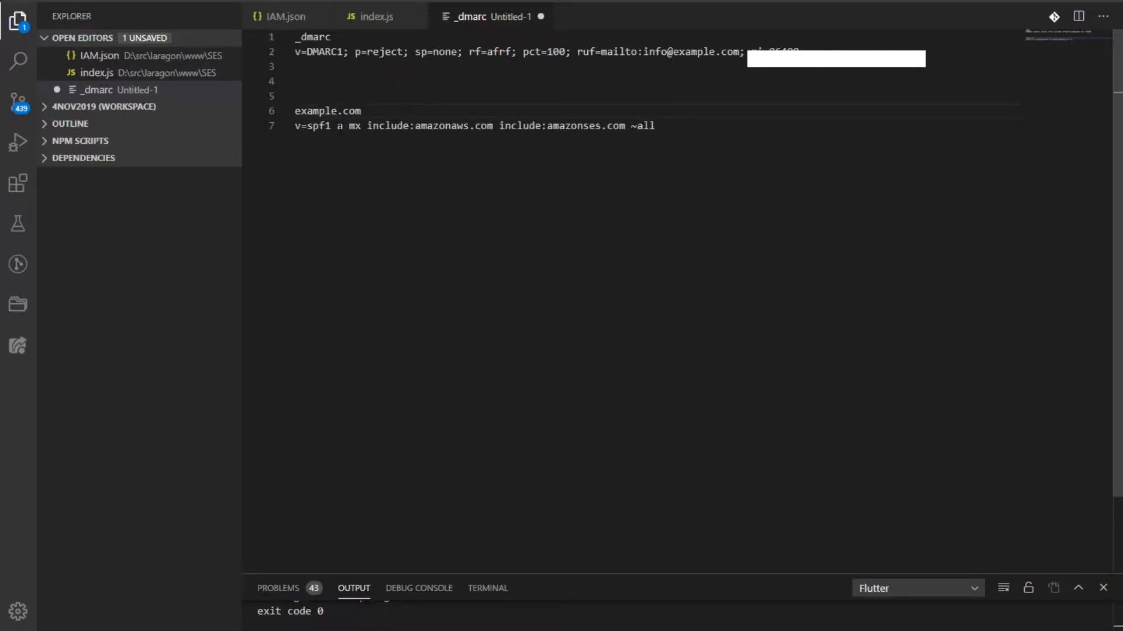
key("alt+Tab")
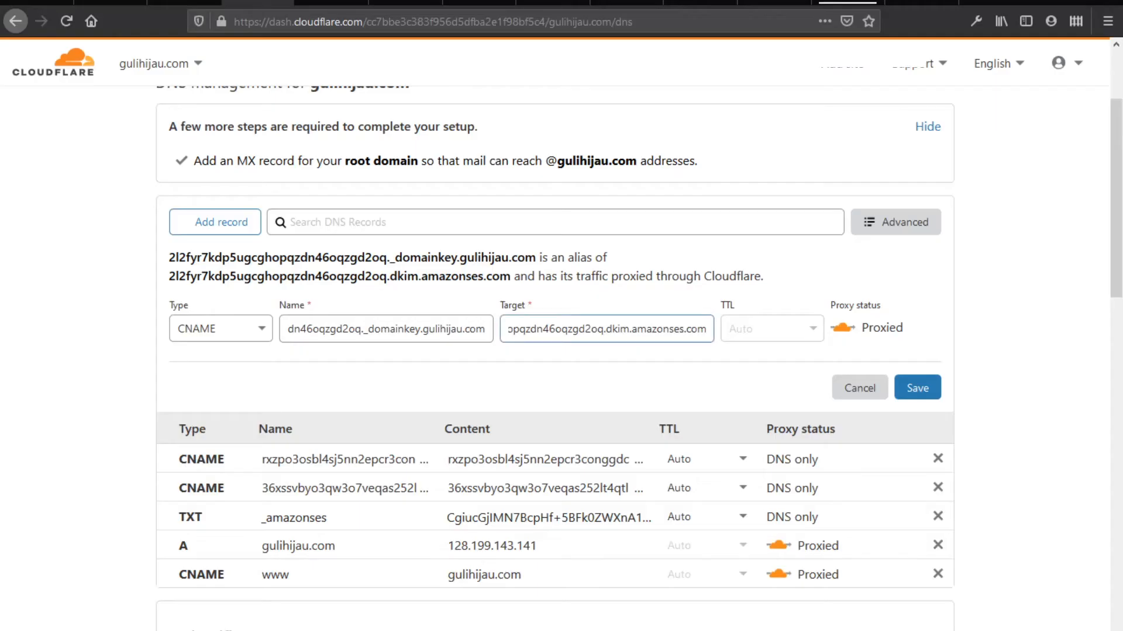
left_click(844, 338)
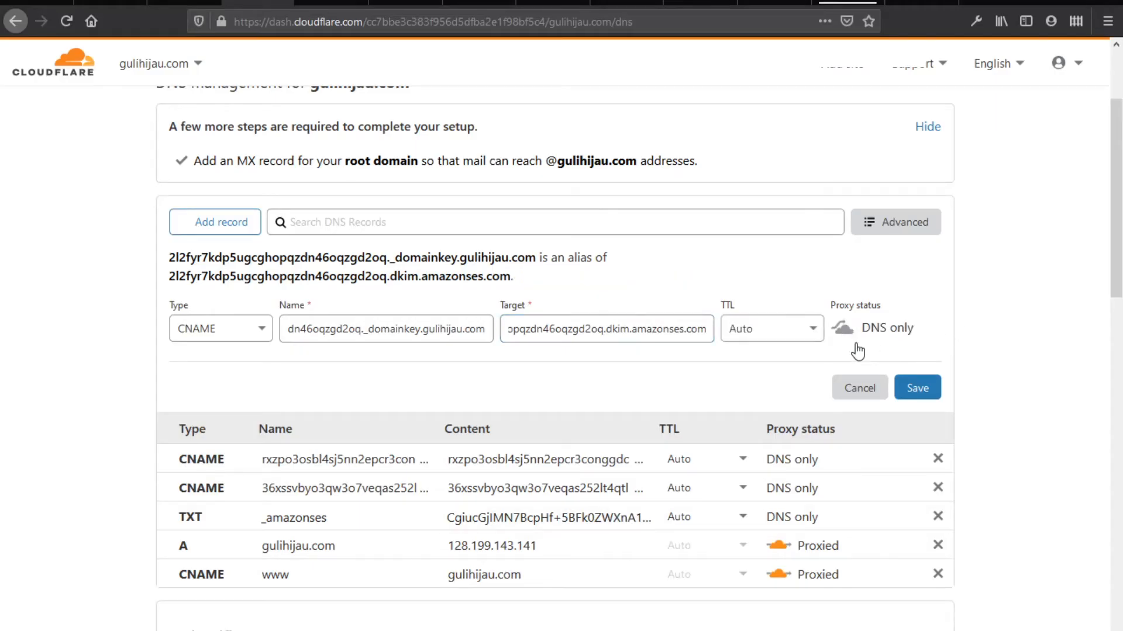
left_click(917, 389)
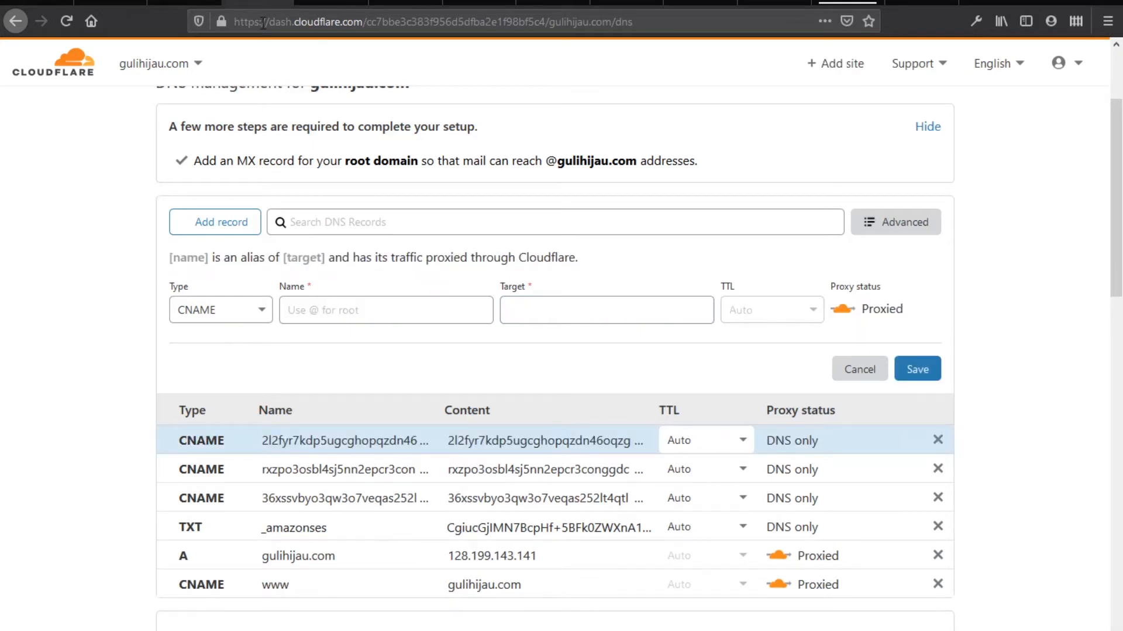
left_click(169, 4)
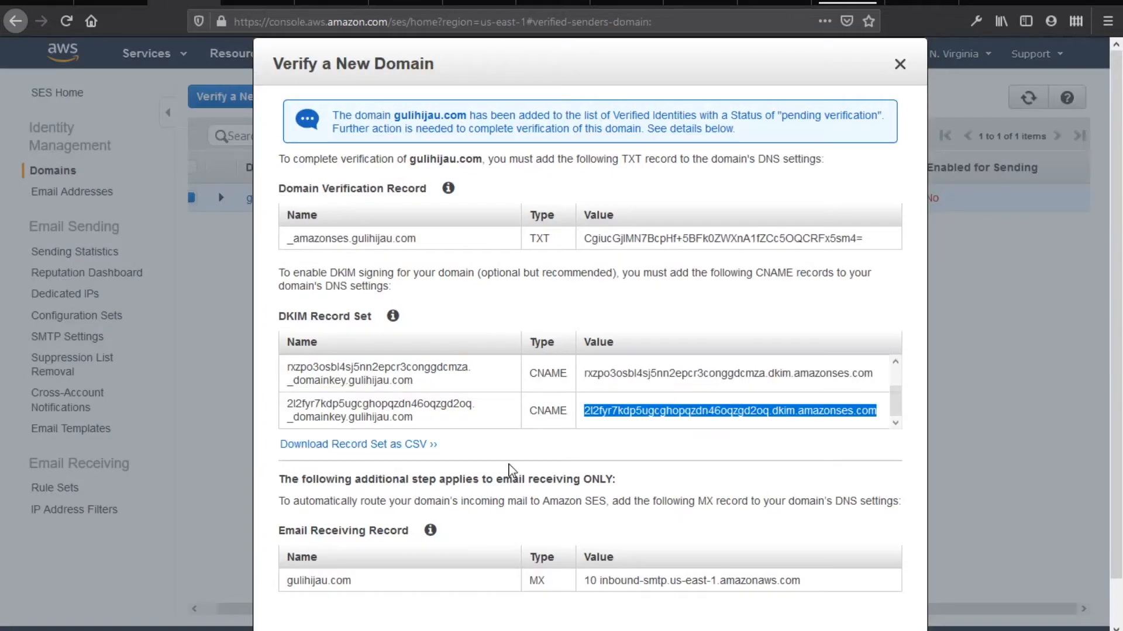
Start a new MX record in Cloudflare for the root domain gulihijau.com
scroll(508, 538, "down", 1)
left_click_drag(352, 534, 295, 535)
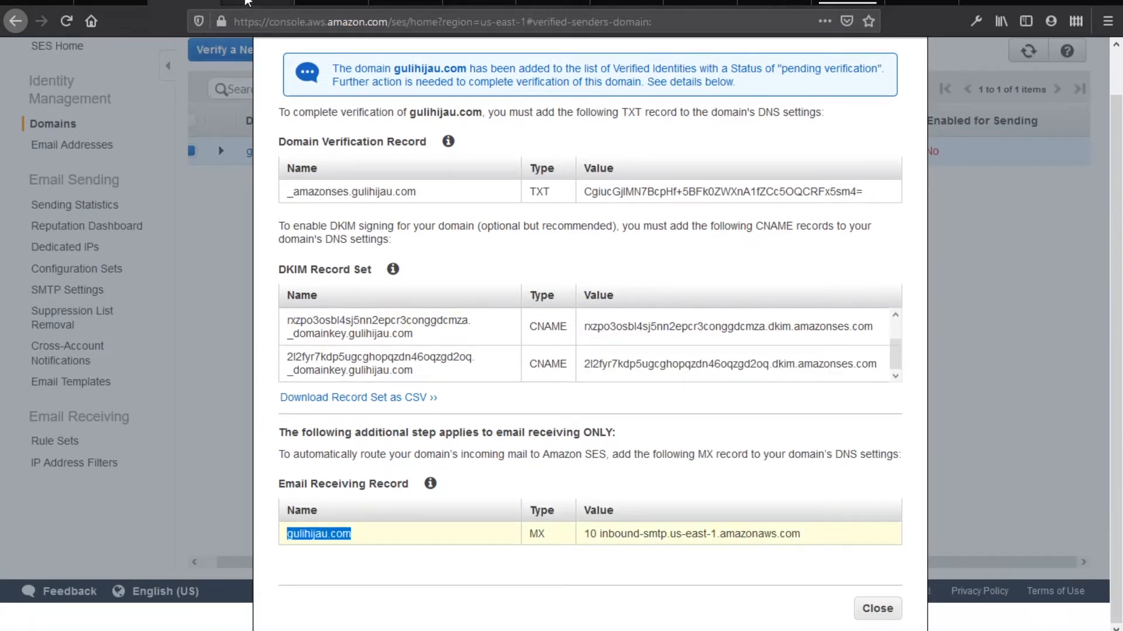
left_click(257, 5)
left_click(249, 325)
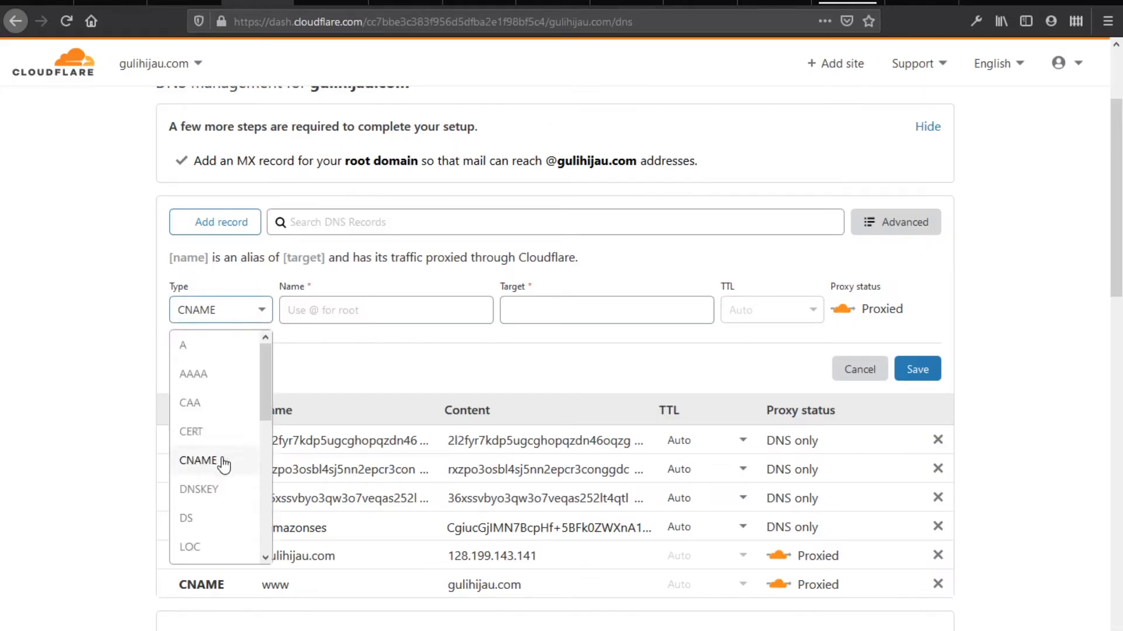
scroll(220, 464, "down", 5)
scroll(208, 413, "up", 4)
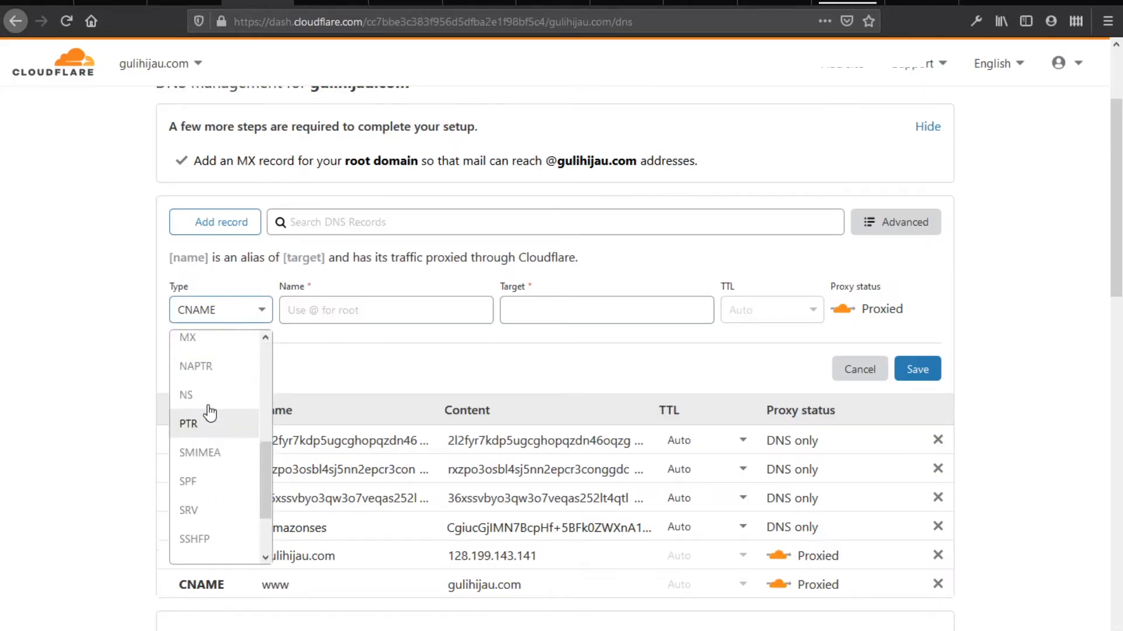
left_click(367, 299)
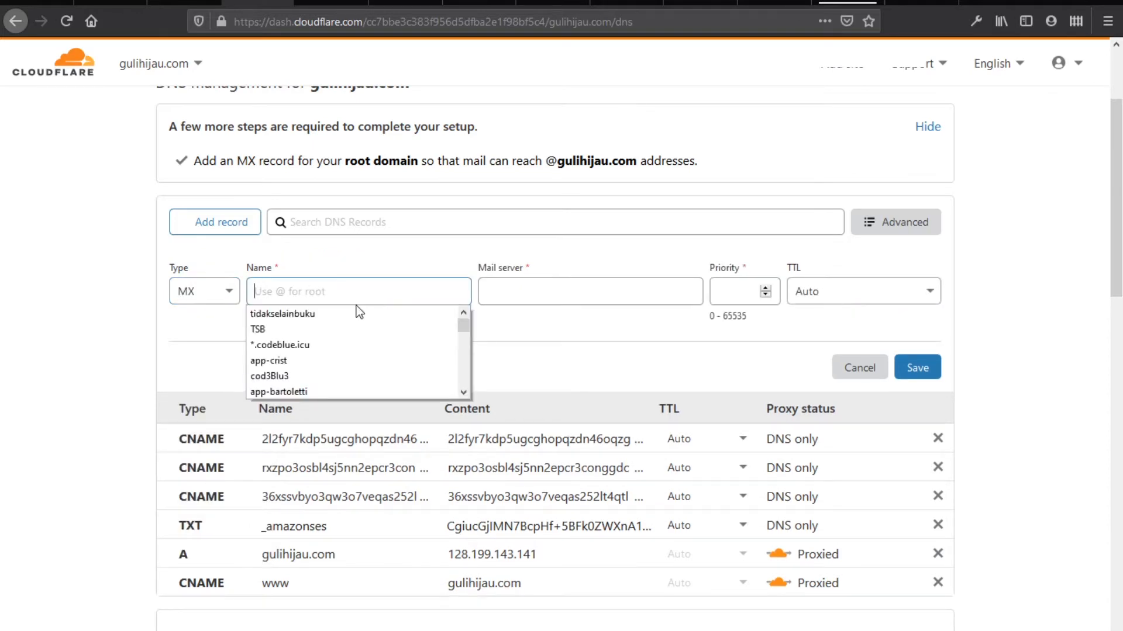
type("@")
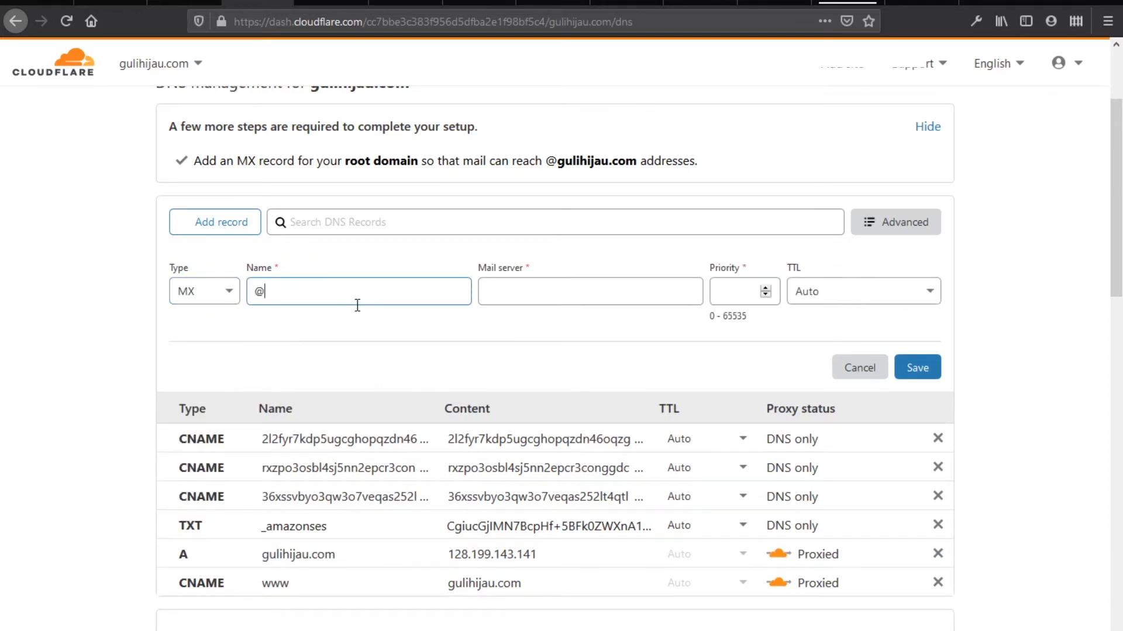
key("BackSpace")
type("gulihijau.com")
Set the mail server to inbound-smtp.us-east-1.amazonaws.com, copied from the SES records
left_click(510, 292)
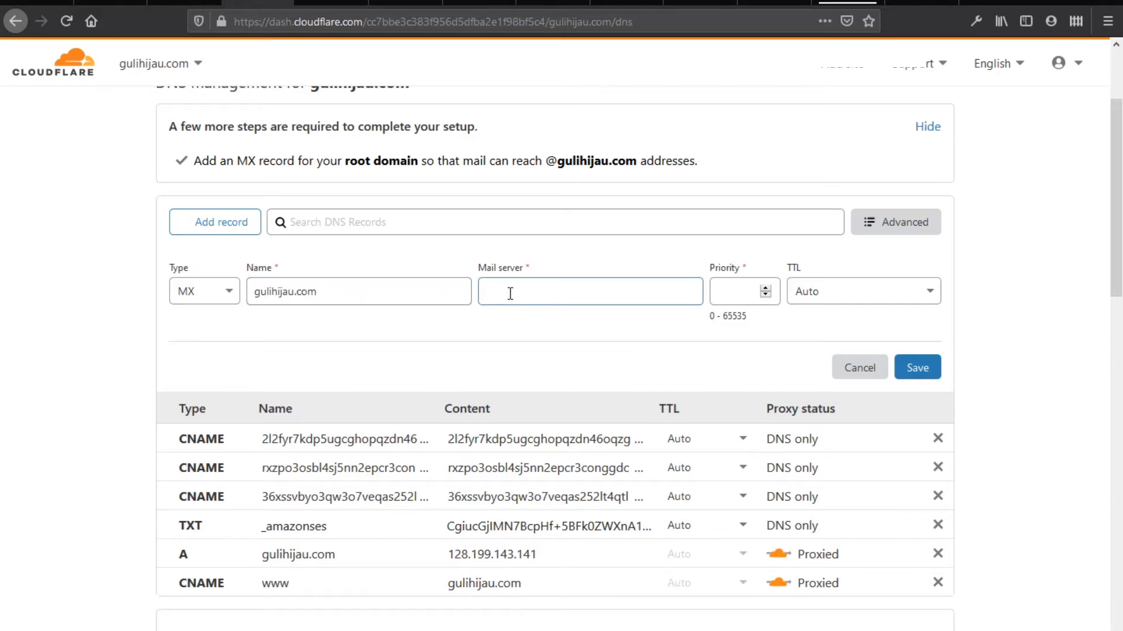
left_click(184, 11)
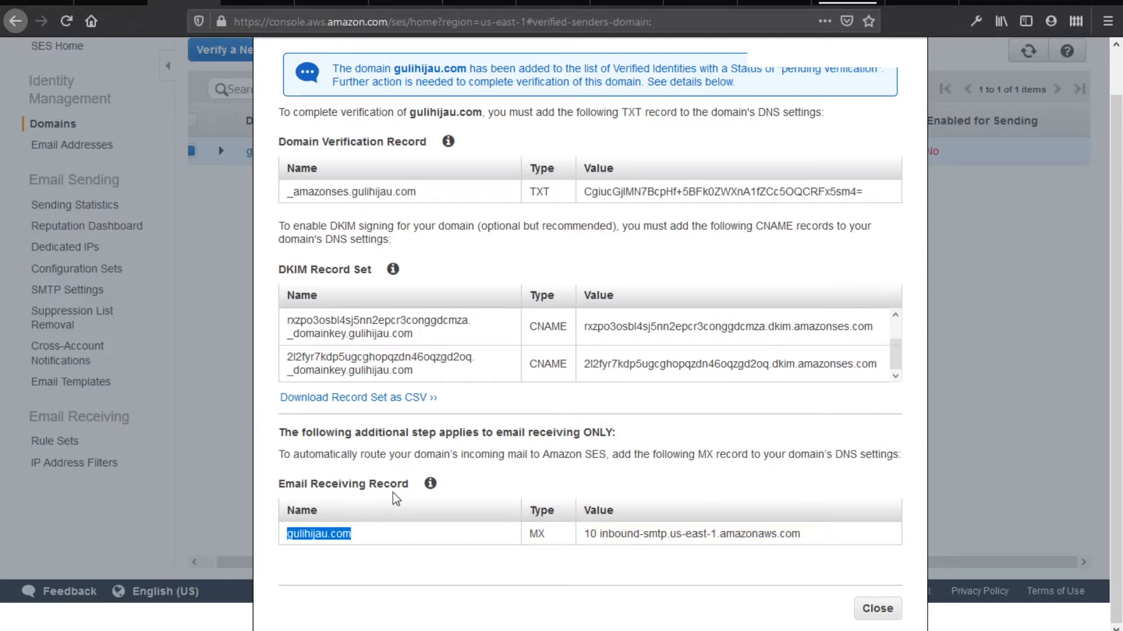
left_click_drag(586, 535, 597, 536)
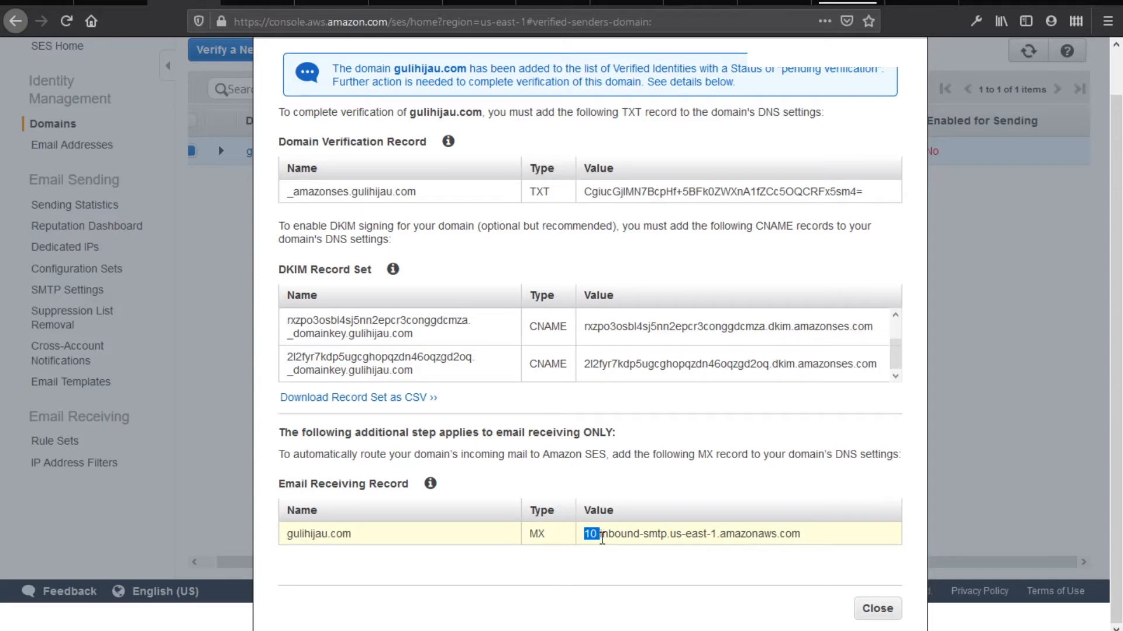
left_click(599, 534)
left_click_drag(613, 537, 817, 543)
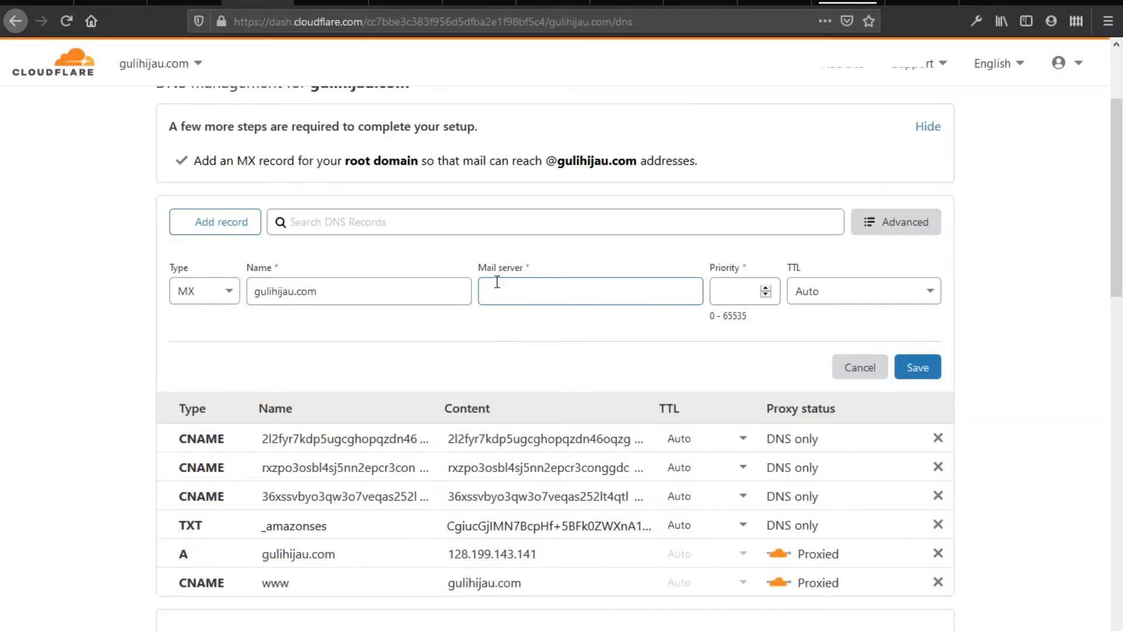
type("inbound-smtp.us-east-1.amazonaws.com")
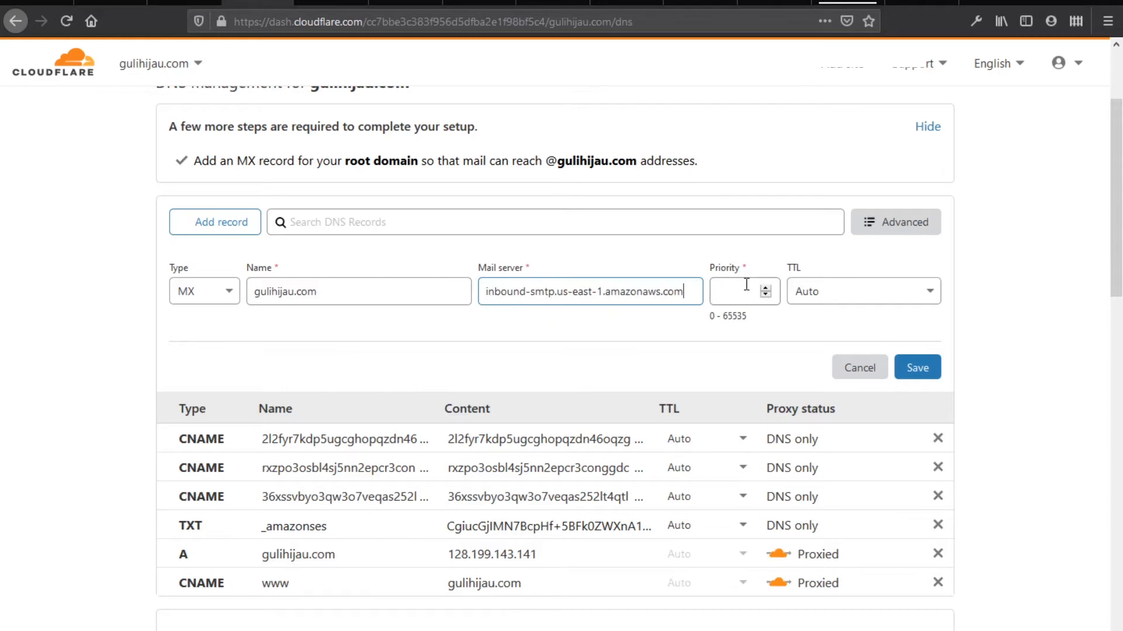
Give the MX record priority 10 and save it
left_click(184, 7)
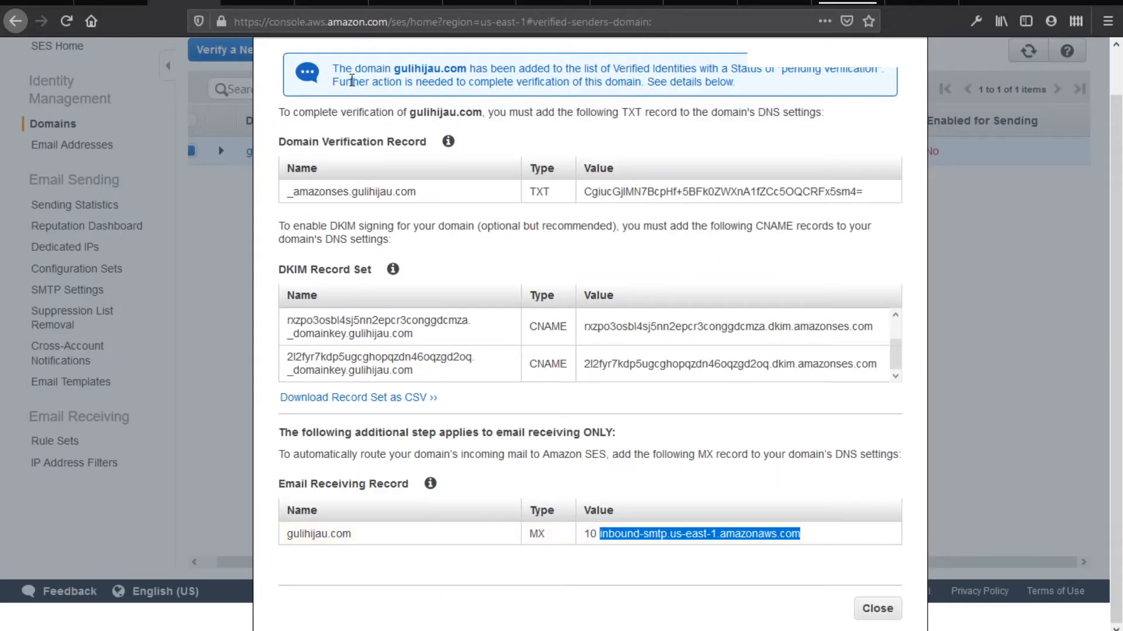
left_click(263, 3)
left_click(745, 291)
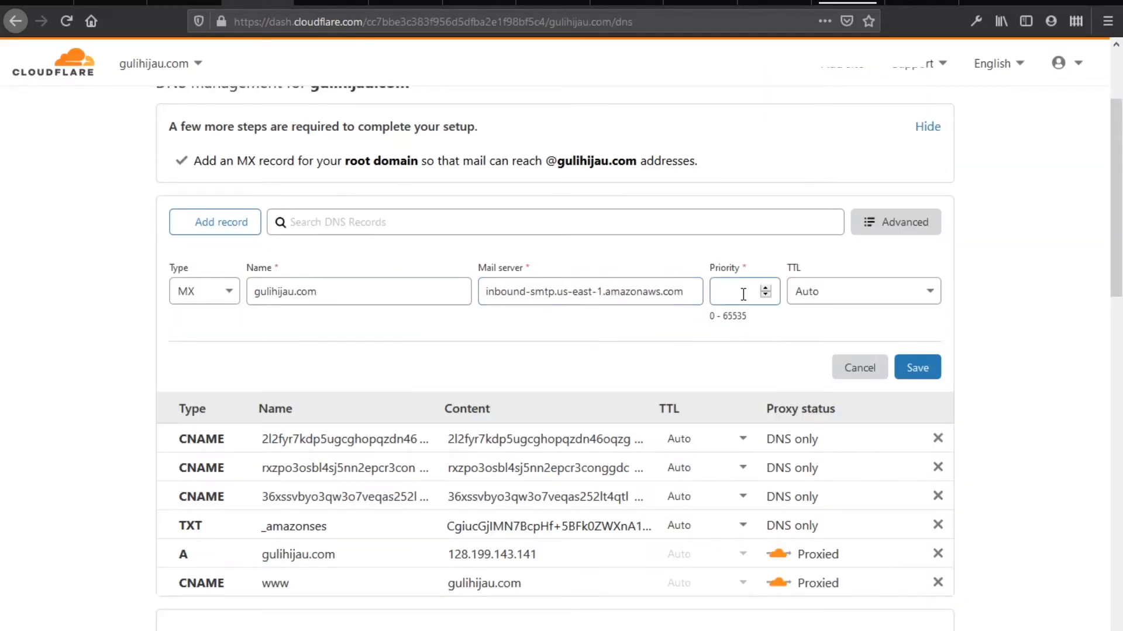
type("10")
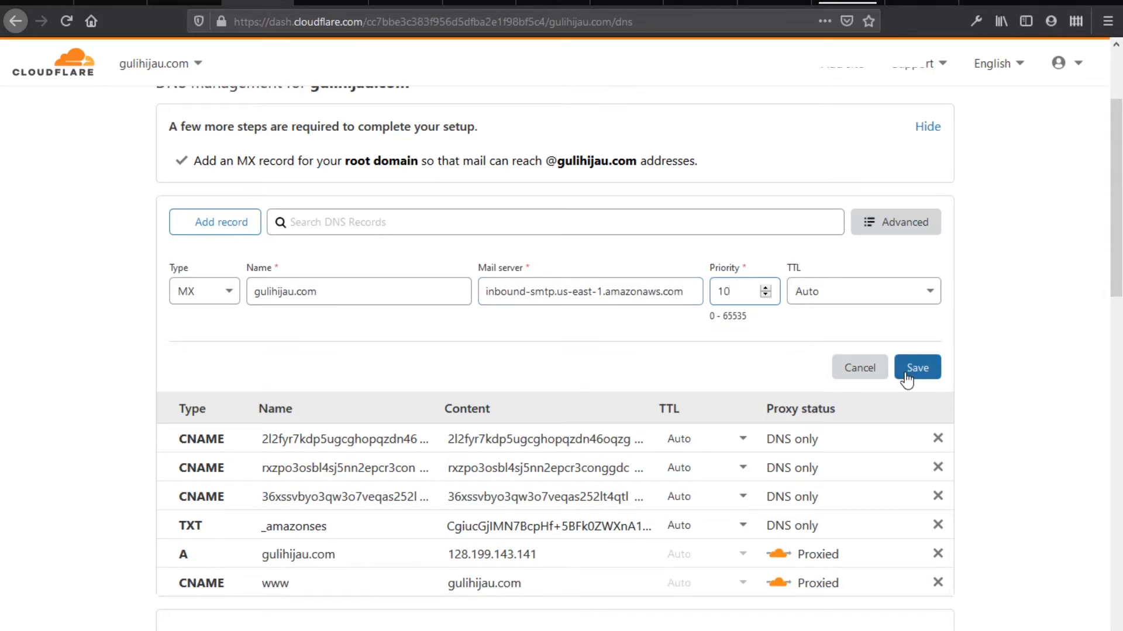
left_click(906, 373)
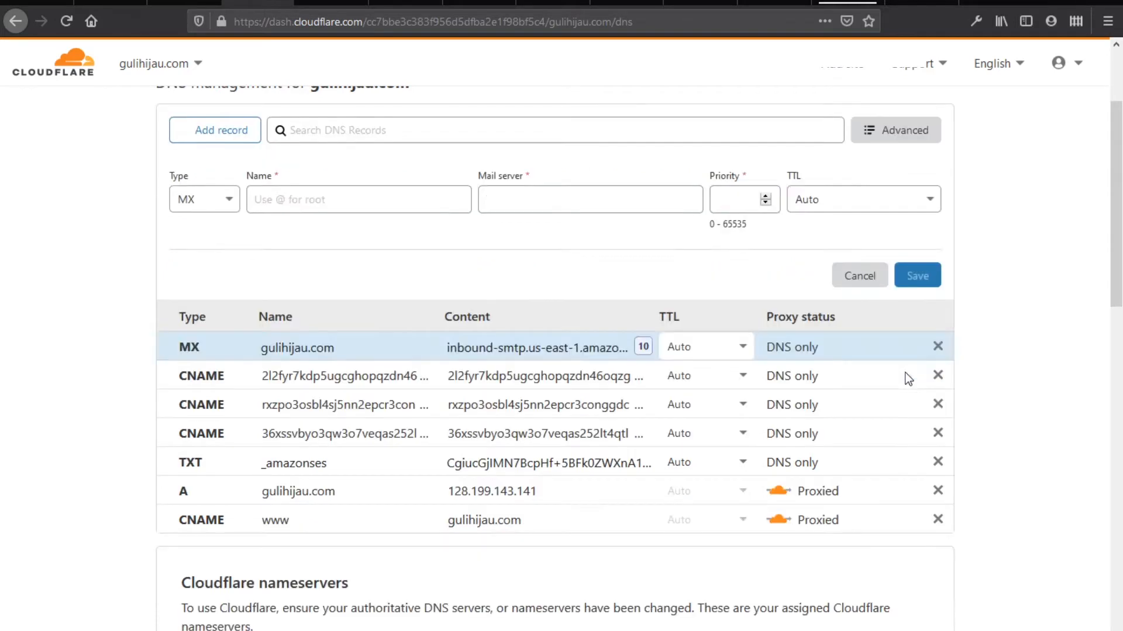
scroll(734, 381, "down", 2)
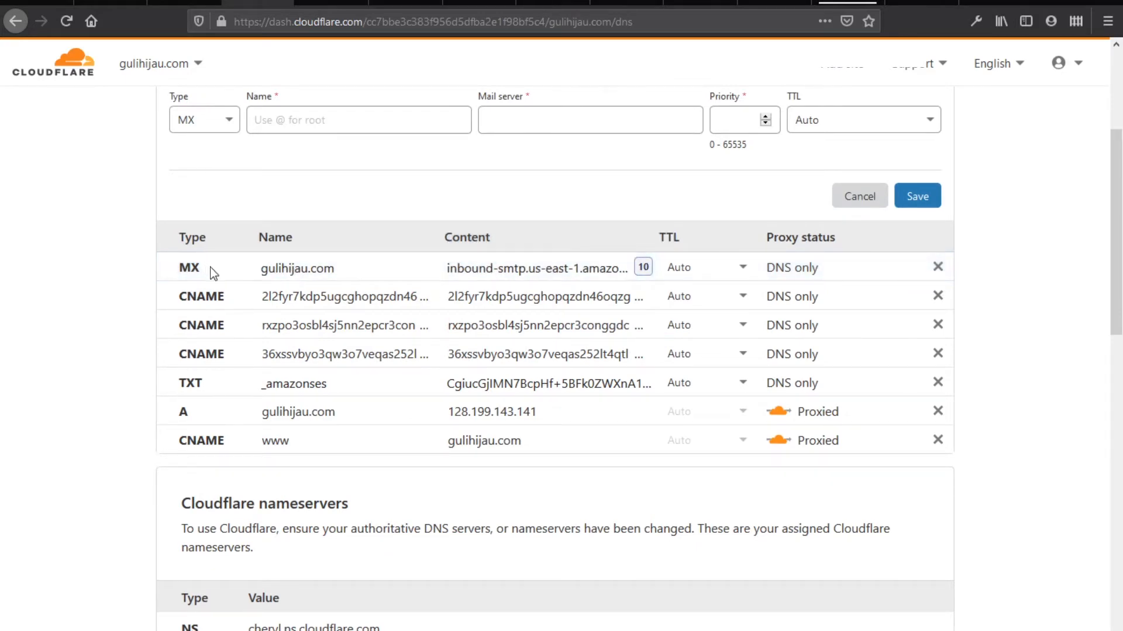
scroll(1091, 387, "up", 4)
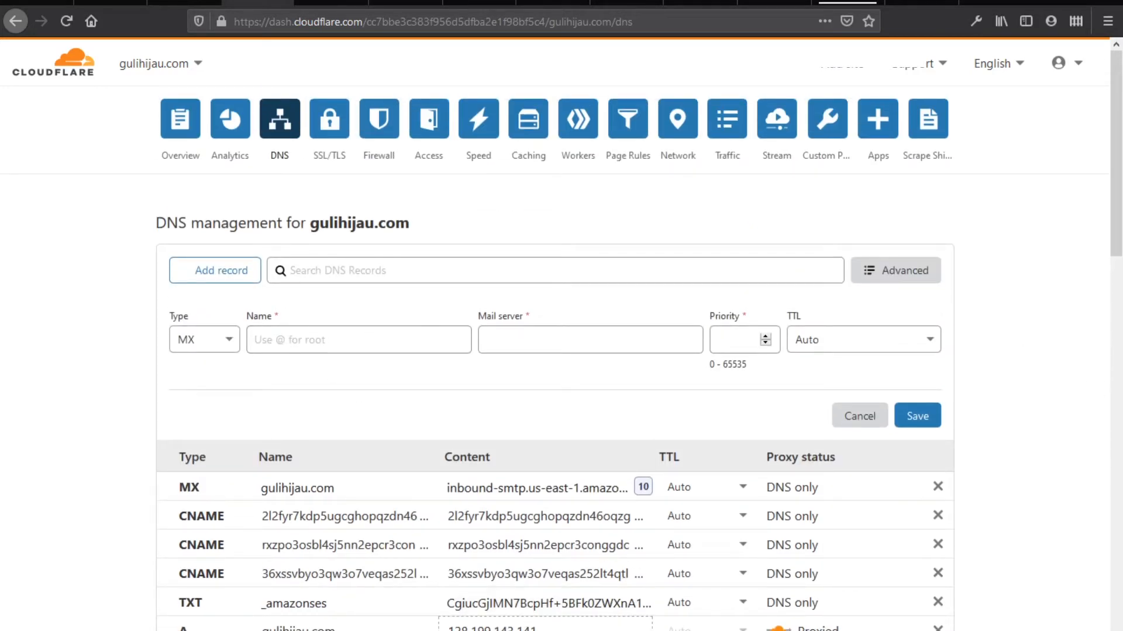
In the VS Code DMARC note, replace 'example' with 'gulihijau' in the ruf report address
mouse_move(518, 630)
left_click(518, 576)
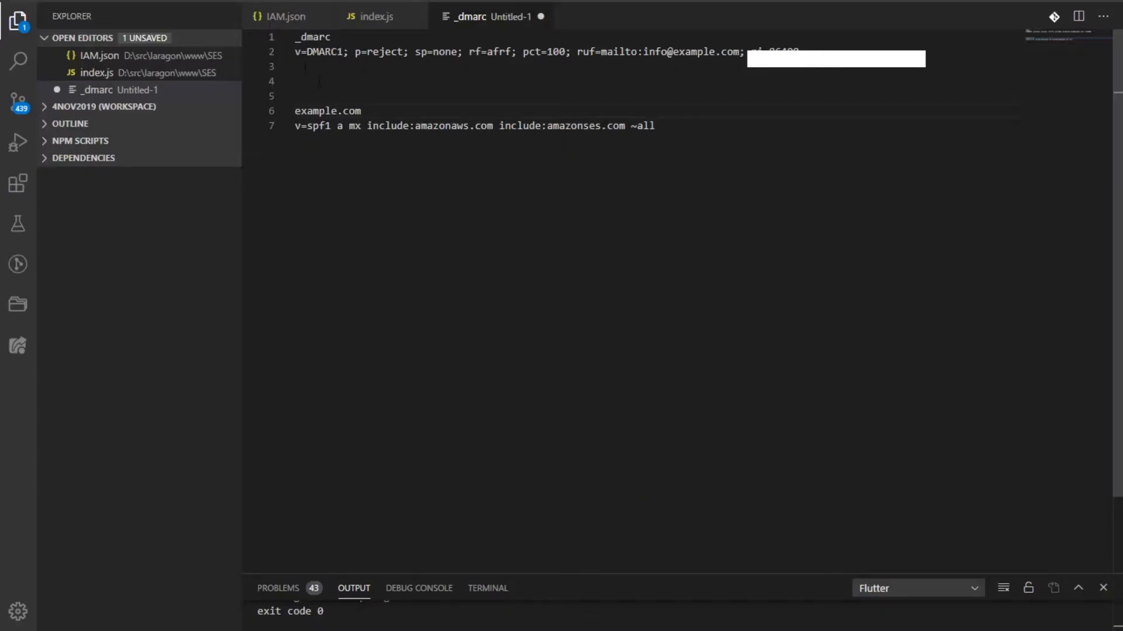
left_click_drag(295, 38, 343, 37)
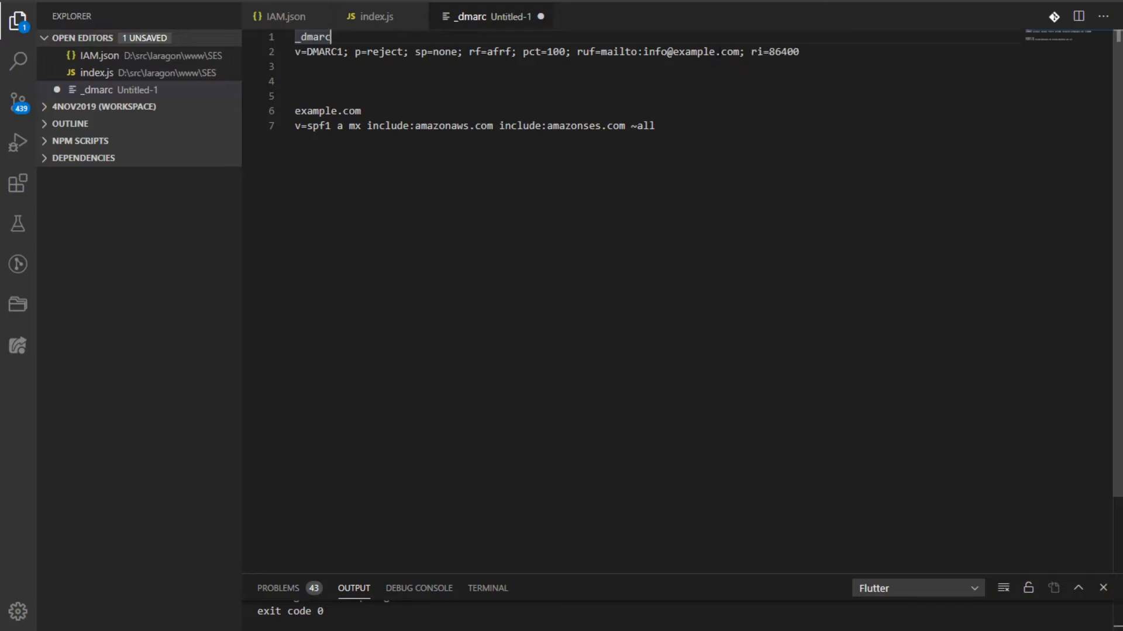
left_click_drag(717, 52, 673, 53)
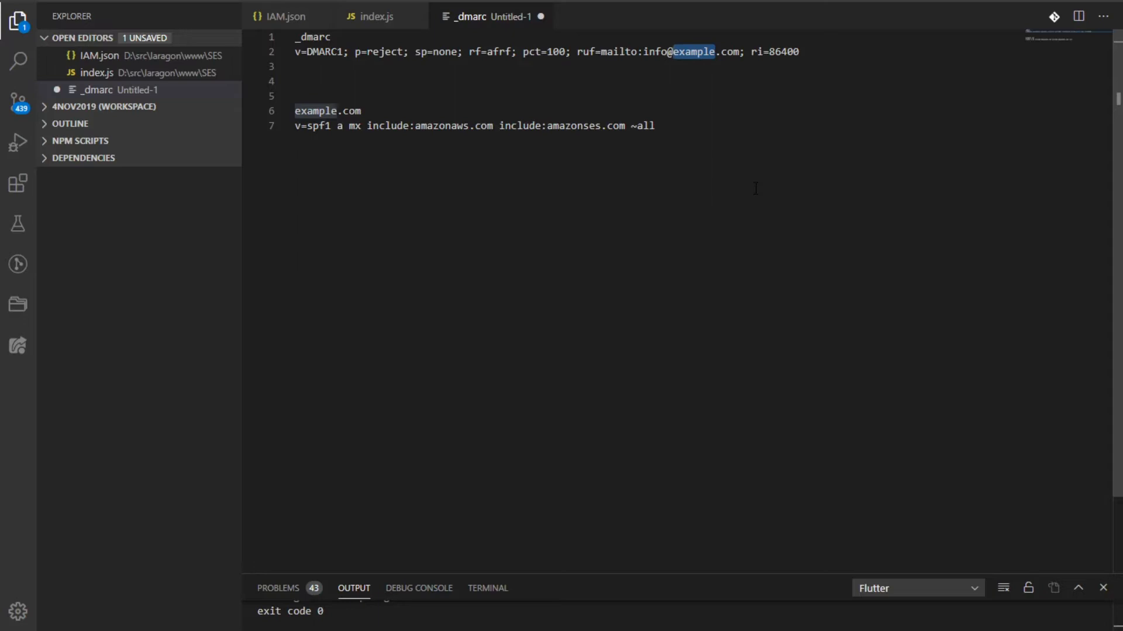
key("Left")
key("Left")
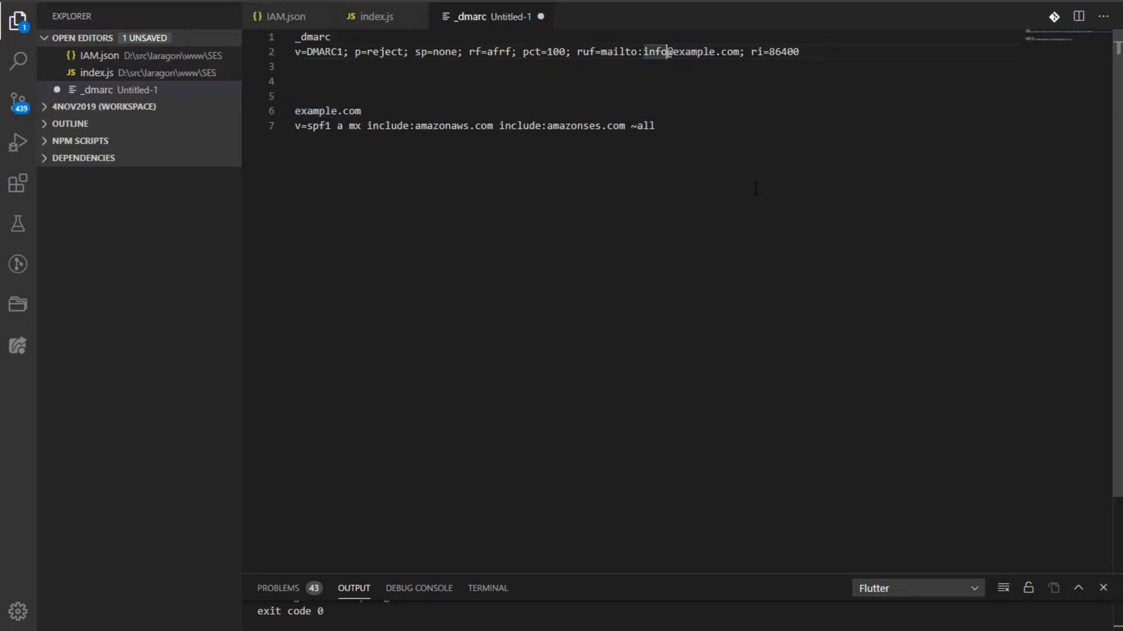
key("BackSpace")
key("BackSpace")
type("fo")
key("shift+Right")
key("shift+Right")
key("shift+Right")
key("shift+Right")
key("shift+Right")
key("shift+Right")
key("shift+Right")
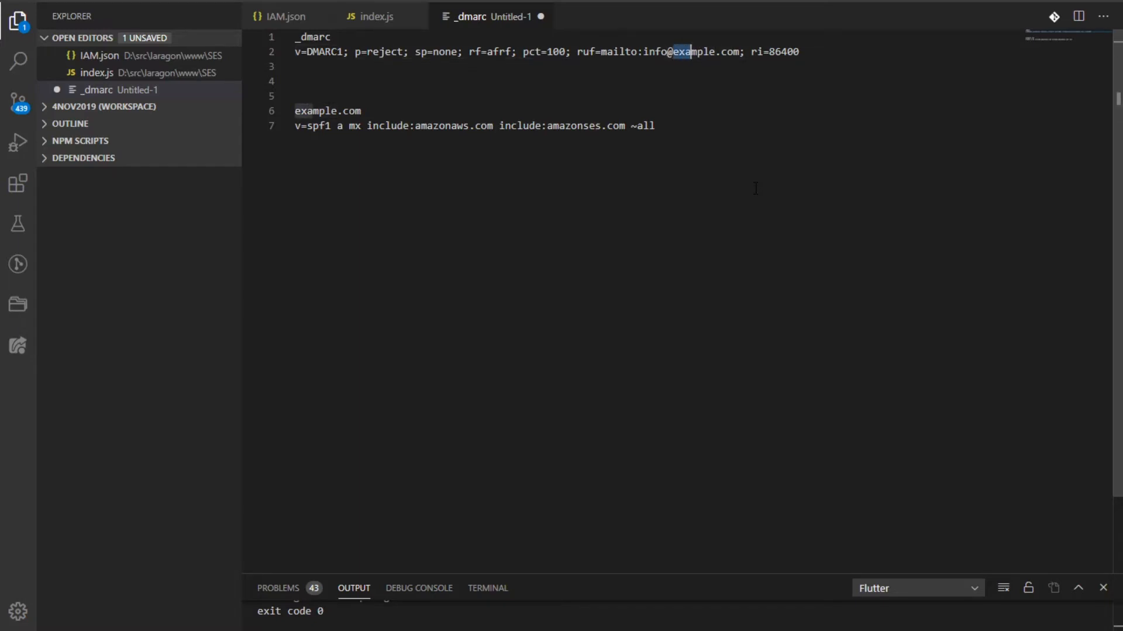
type("gulihijau")
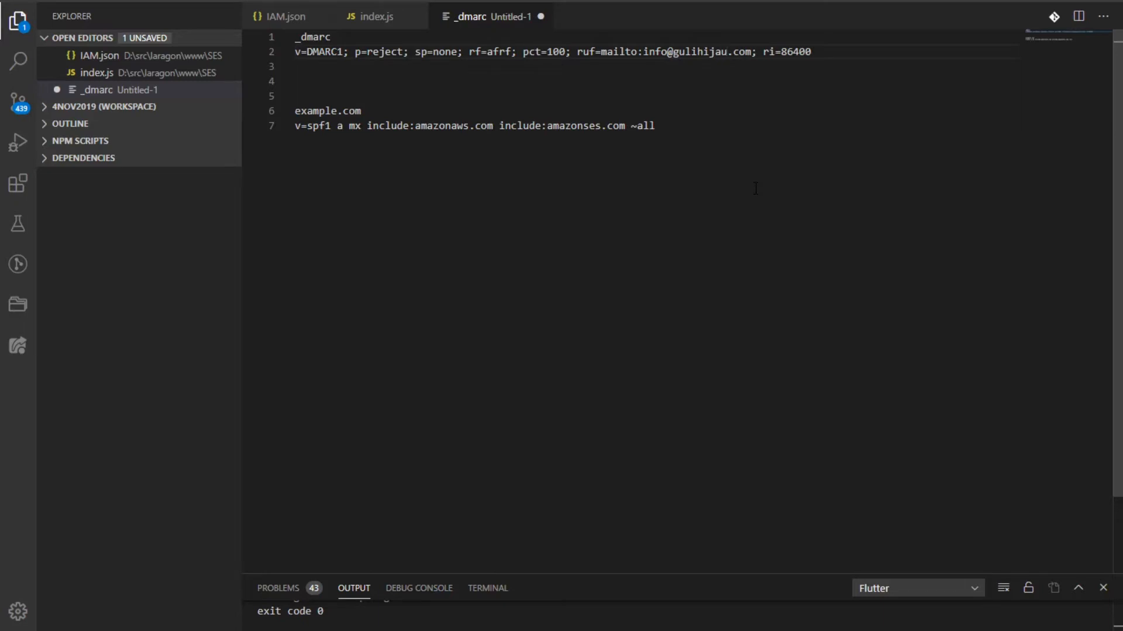
Select the _dmarc name and value lines, then return to Cloudflare in Firefox
left_click_drag(817, 51, 296, 66)
key("ctrl+c")
left_click(301, 52)
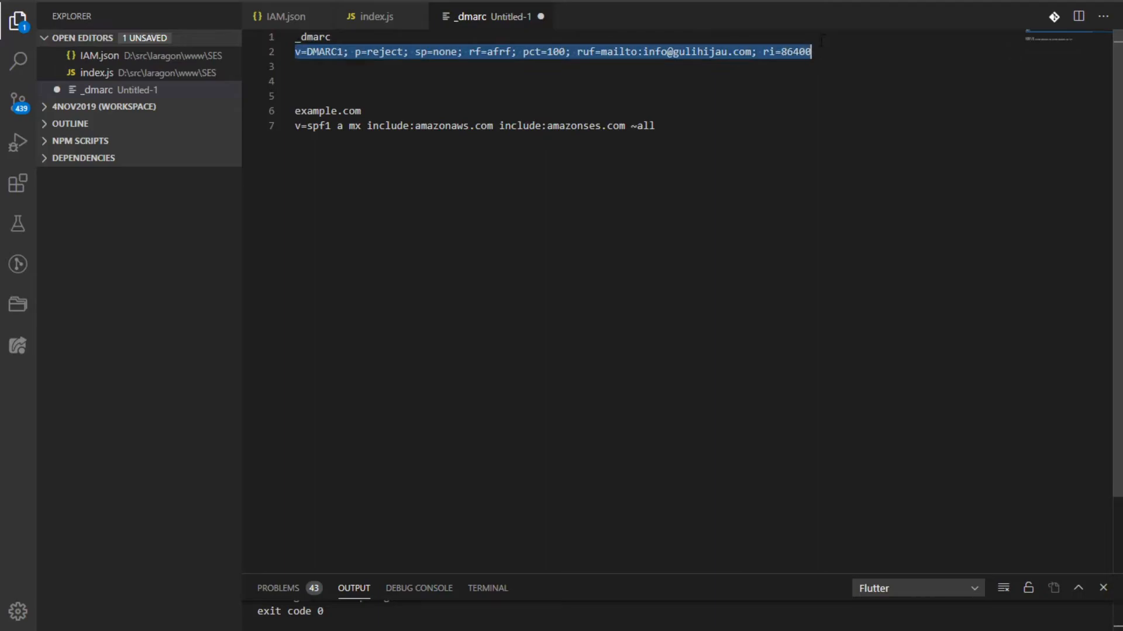
key("alt+Tab")
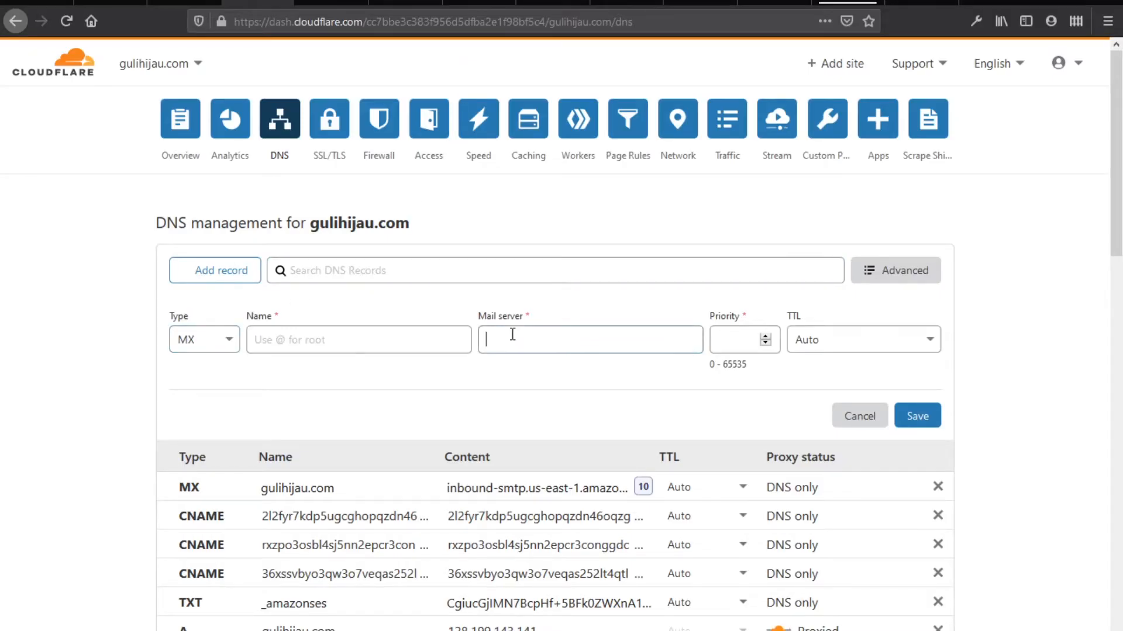
Add a Cloudflare TXT record named _dmarc containing v=DMARC1; p=reject; pct=100; ri=86400
left_click(229, 340)
scroll(205, 520, "down", 5)
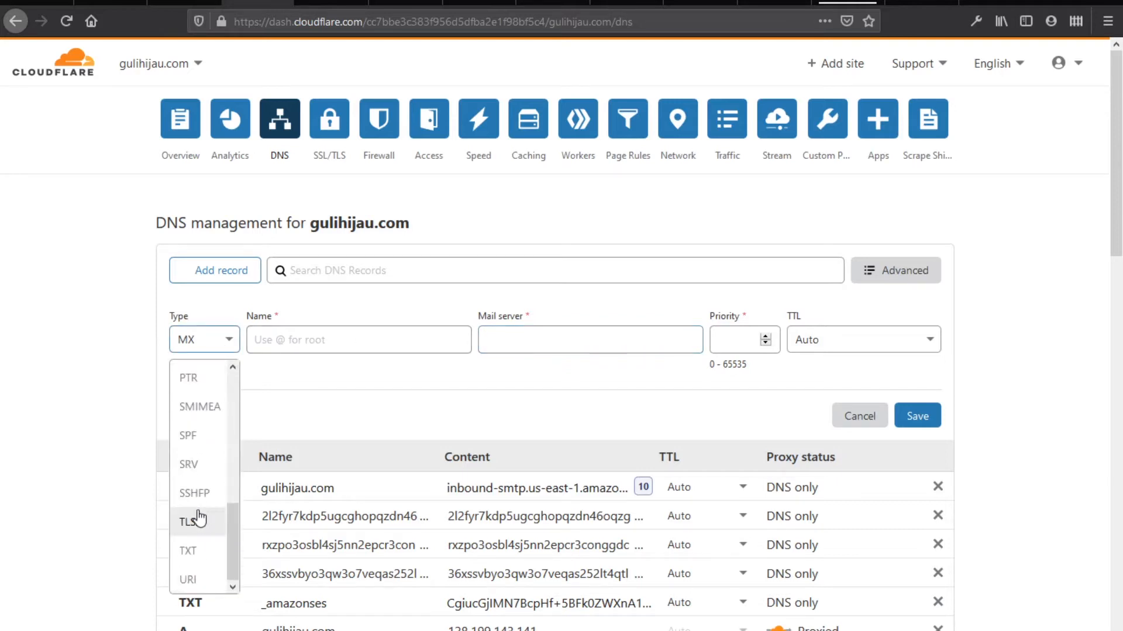
left_click(205, 548)
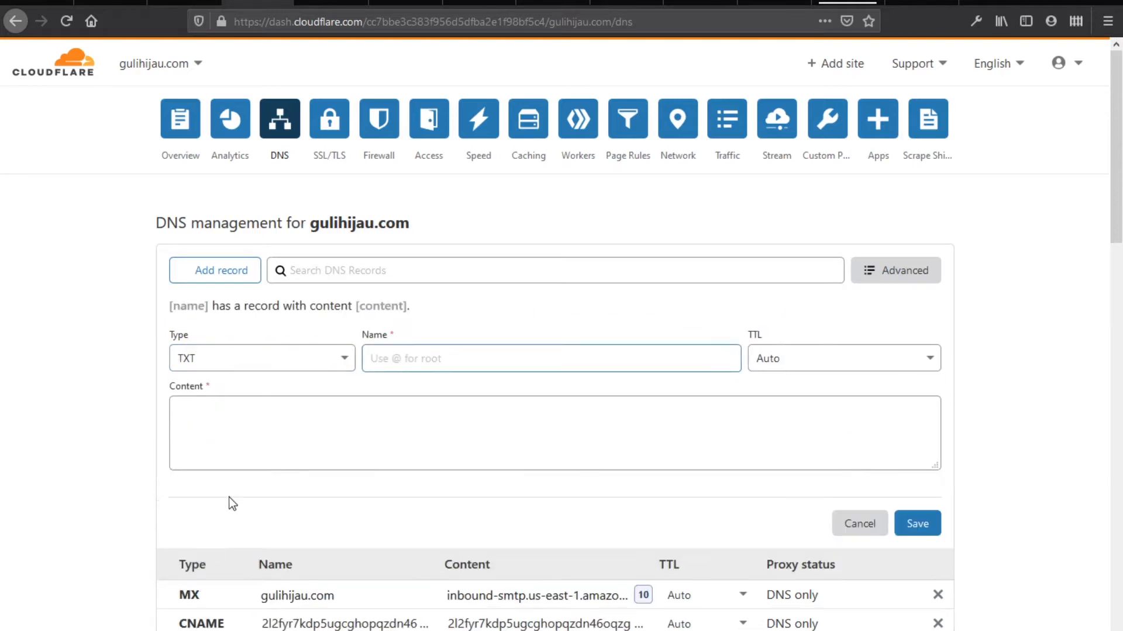
left_click(267, 422)
key("ctrl+v")
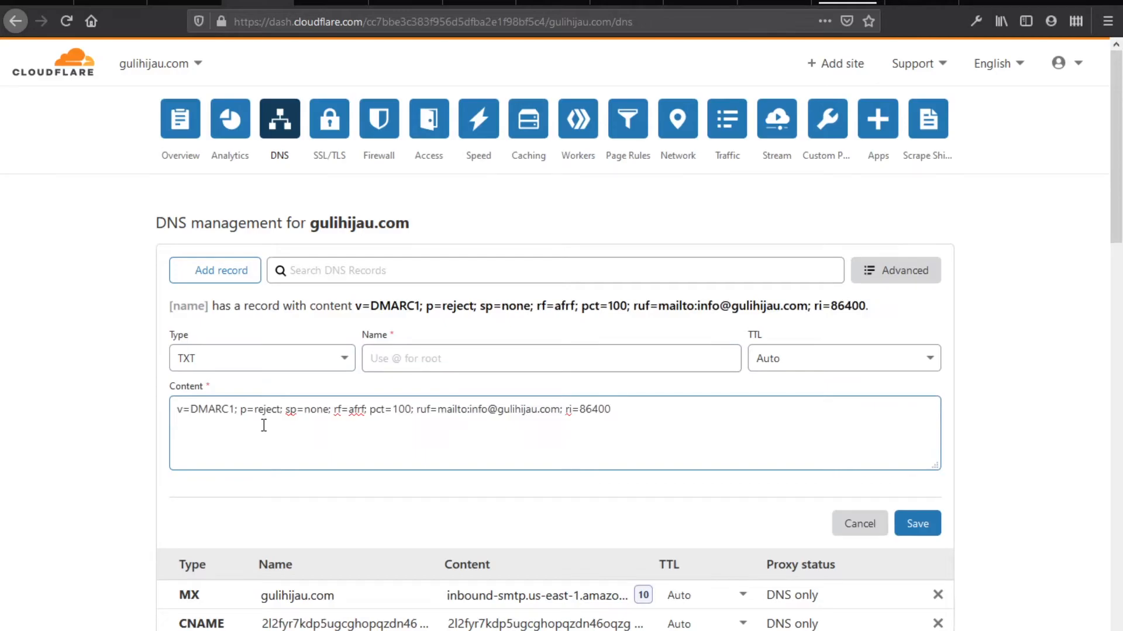
key("alt+Tab")
left_click_drag(331, 37, 262, 41)
key("ctrl+c")
key("alt+Tab")
left_click(393, 357)
key("ctrl+v")
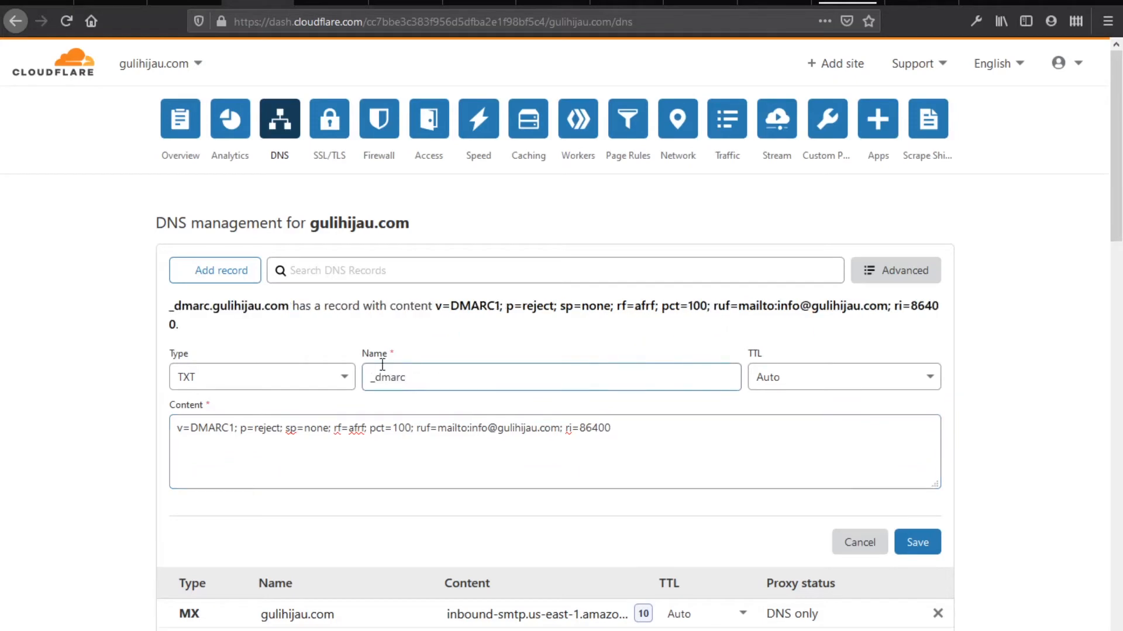
left_click(918, 542)
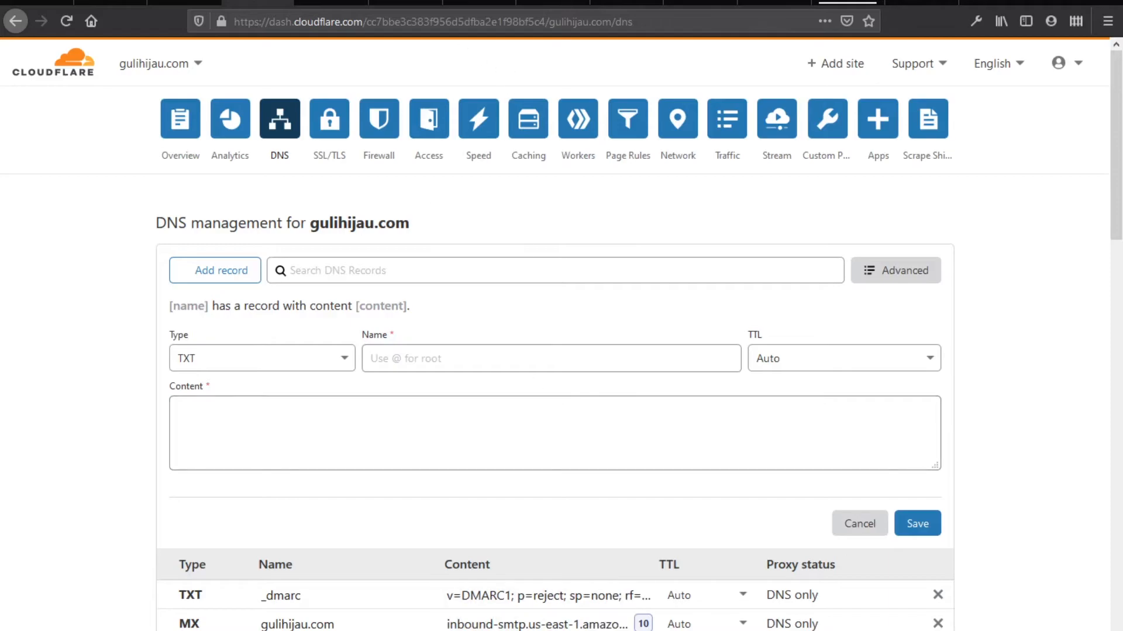
key("alt+Tab")
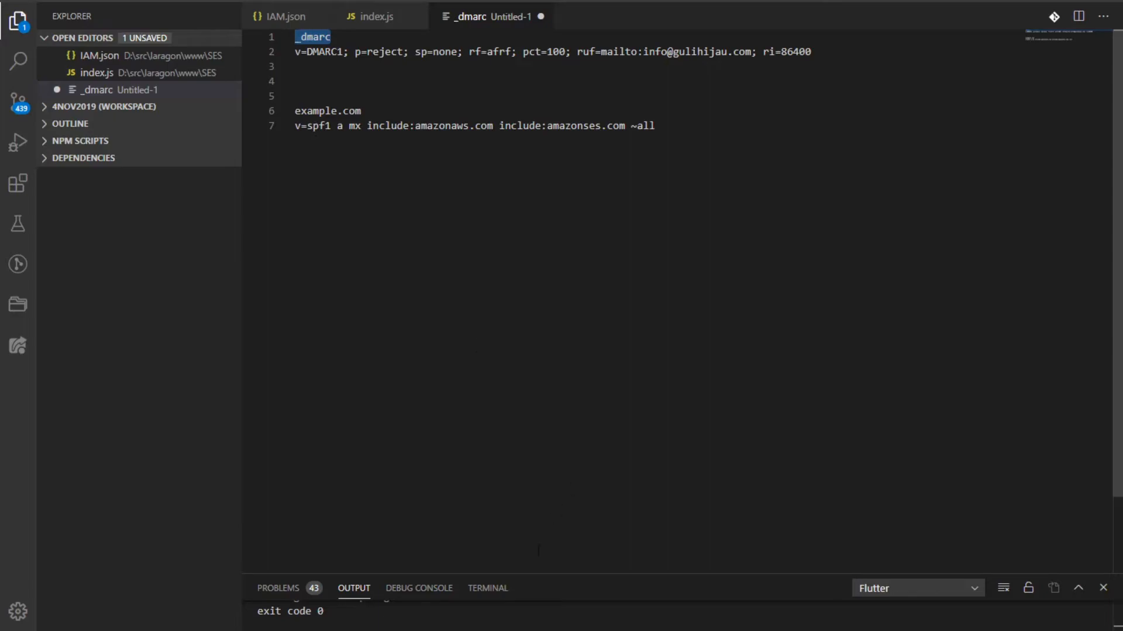
Start a new Cloudflare DNS record at the root name @
left_click(497, 630)
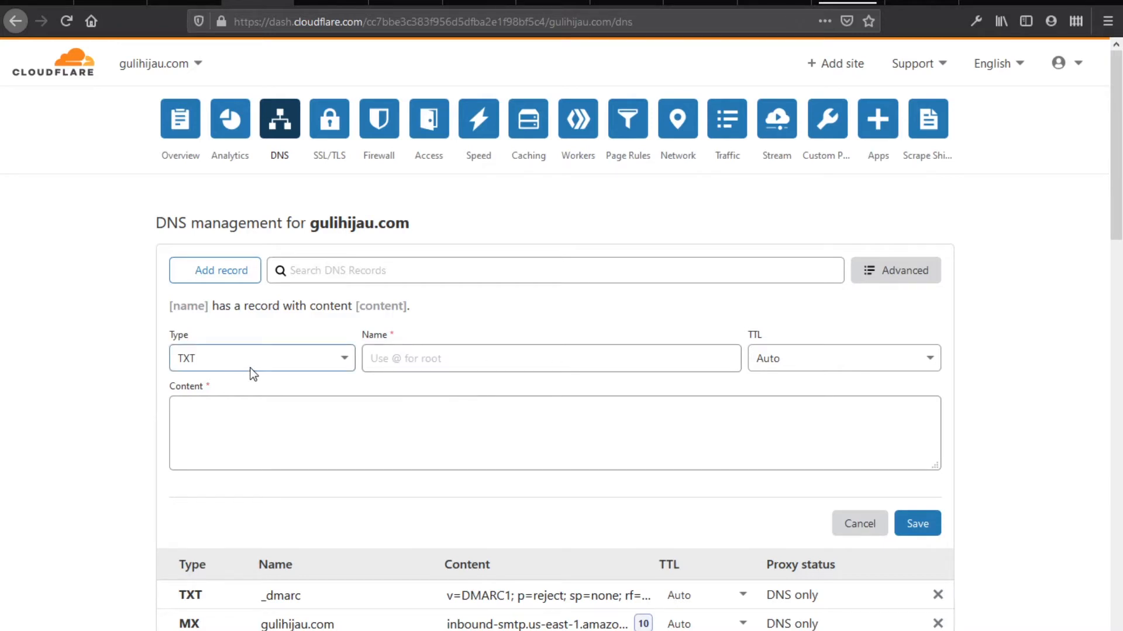
key("alt+Tab")
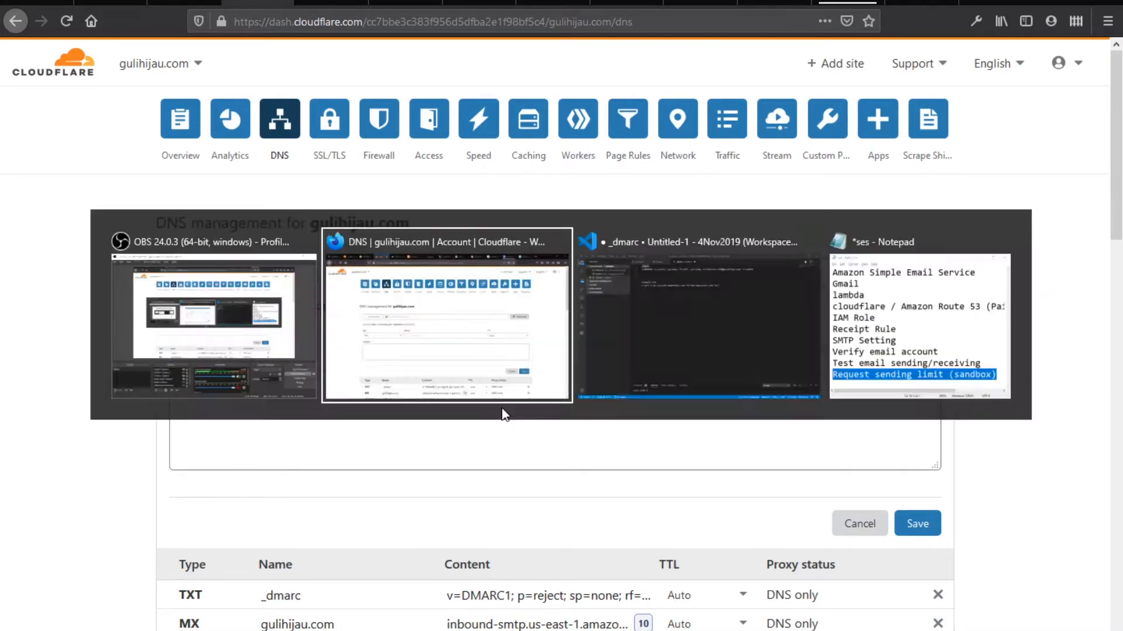
left_click(465, 358)
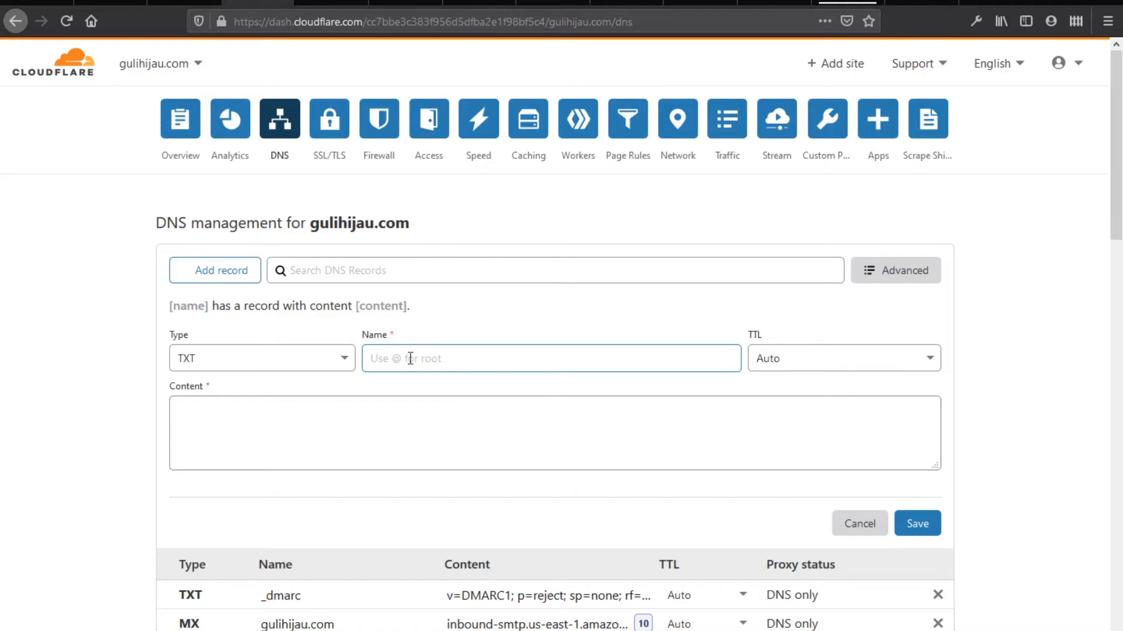
type("@")
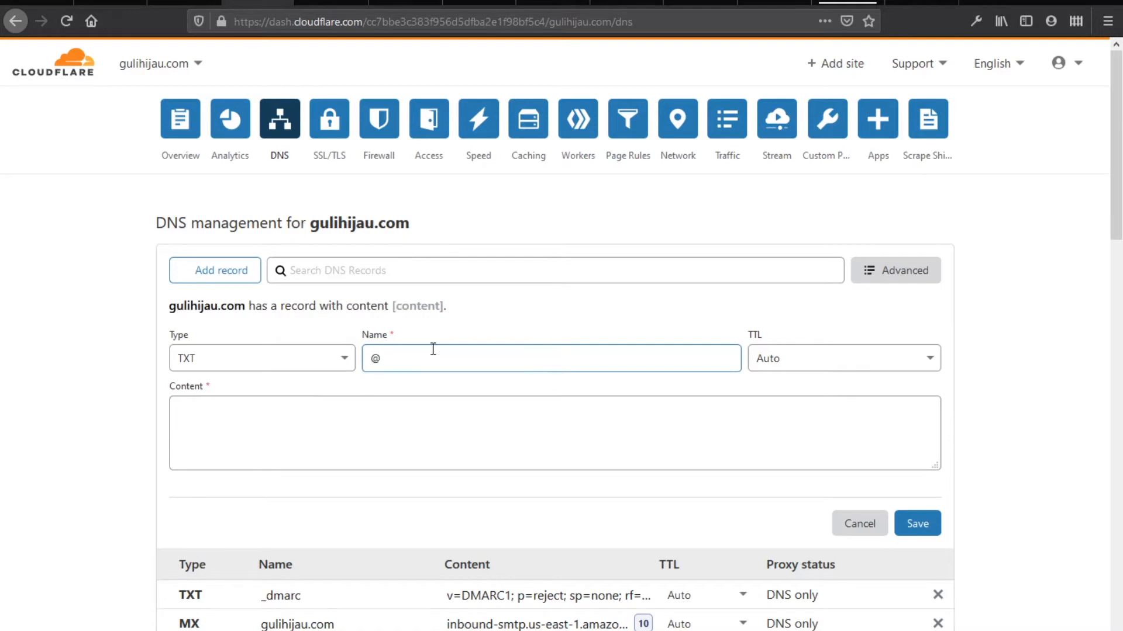
left_click(483, 416)
Set the record content to the SPF value from line 7 in VS Code, then save
key("alt+Tab")
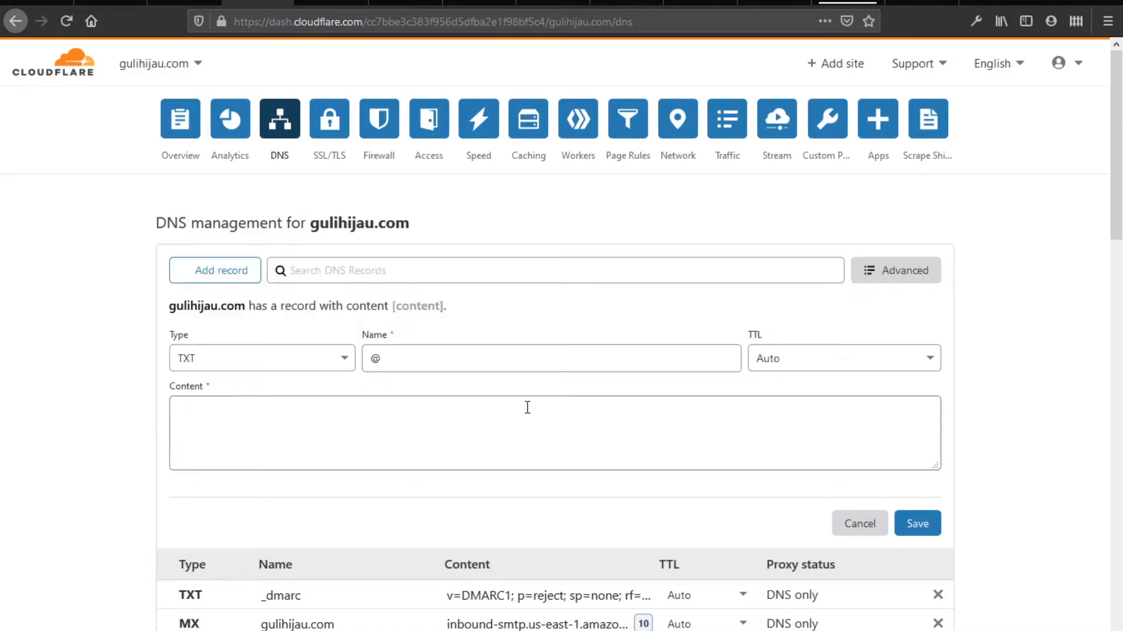
key("alt+Tab")
key("alt+Tab")
key("alt+Tab")
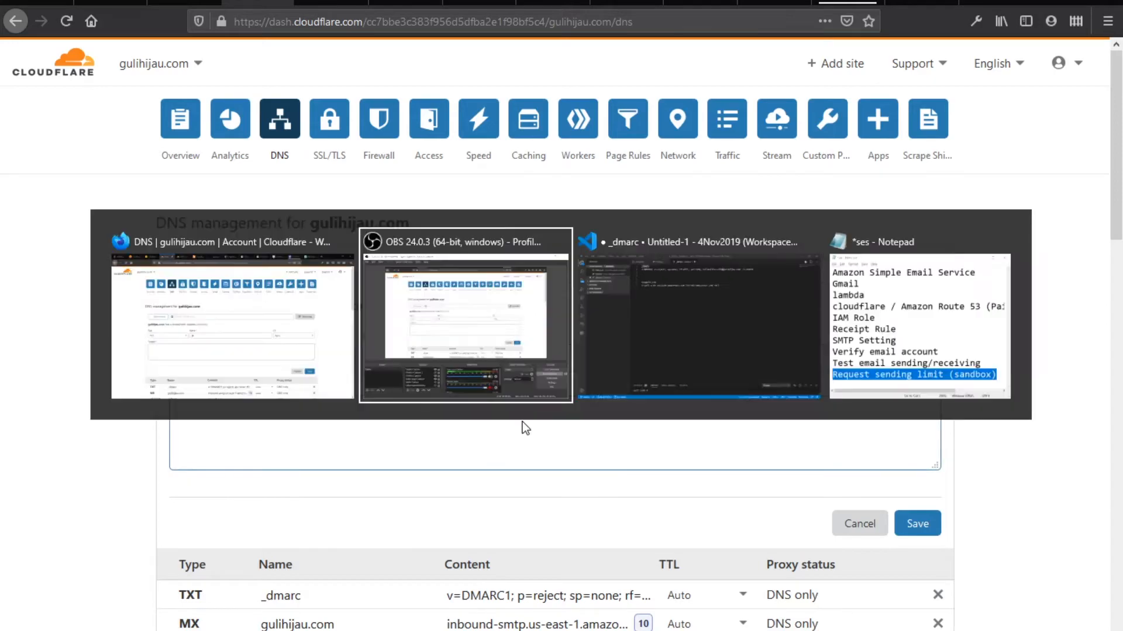
left_click_drag(655, 125, 294, 140)
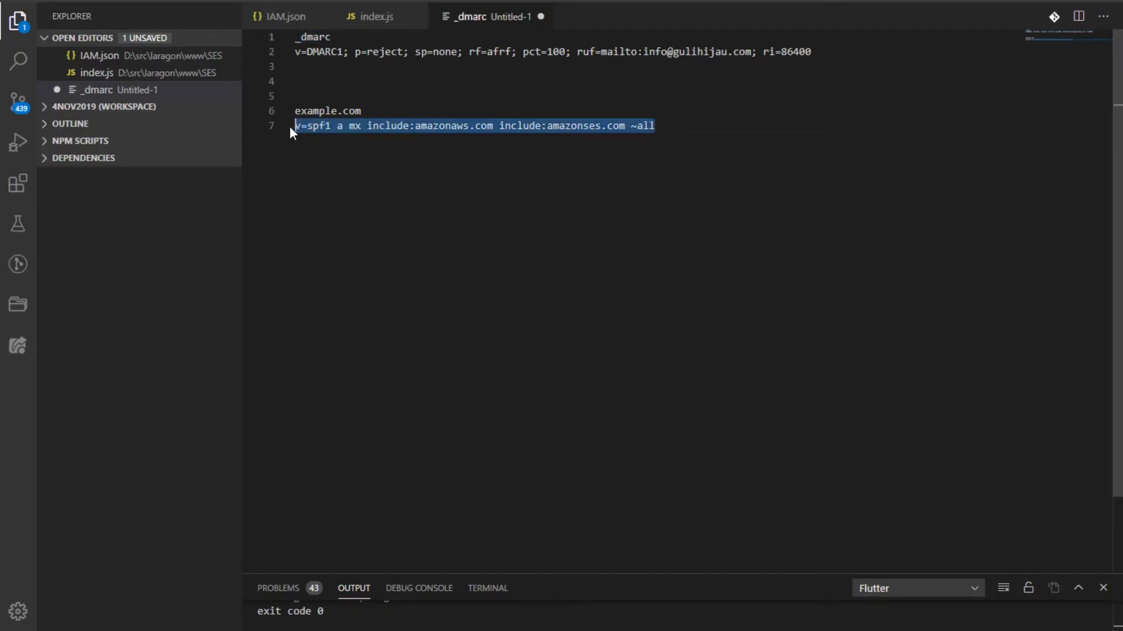
key("ctrl+c")
key("alt+Tab")
left_click(351, 441)
key("ctrl+v")
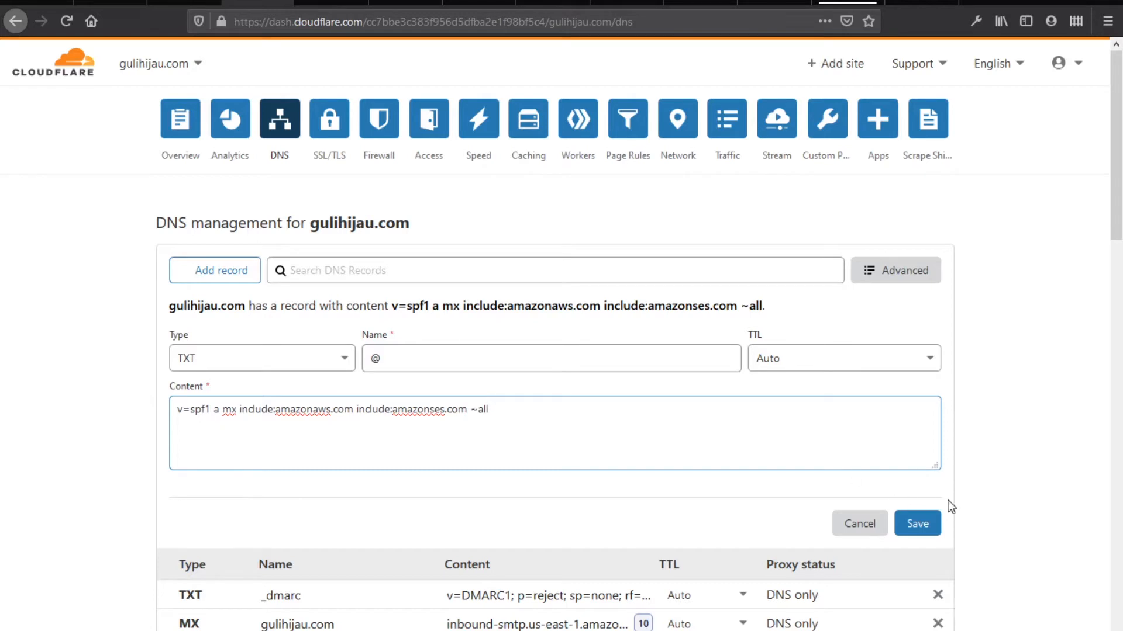
left_click(919, 526)
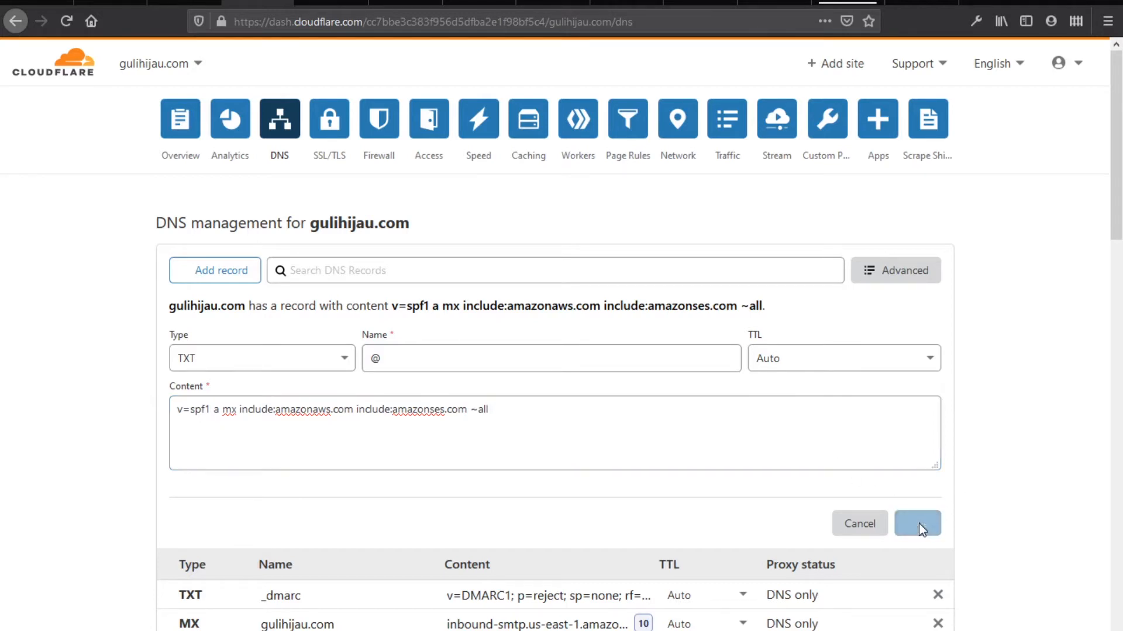
scroll(984, 517, "down", 4)
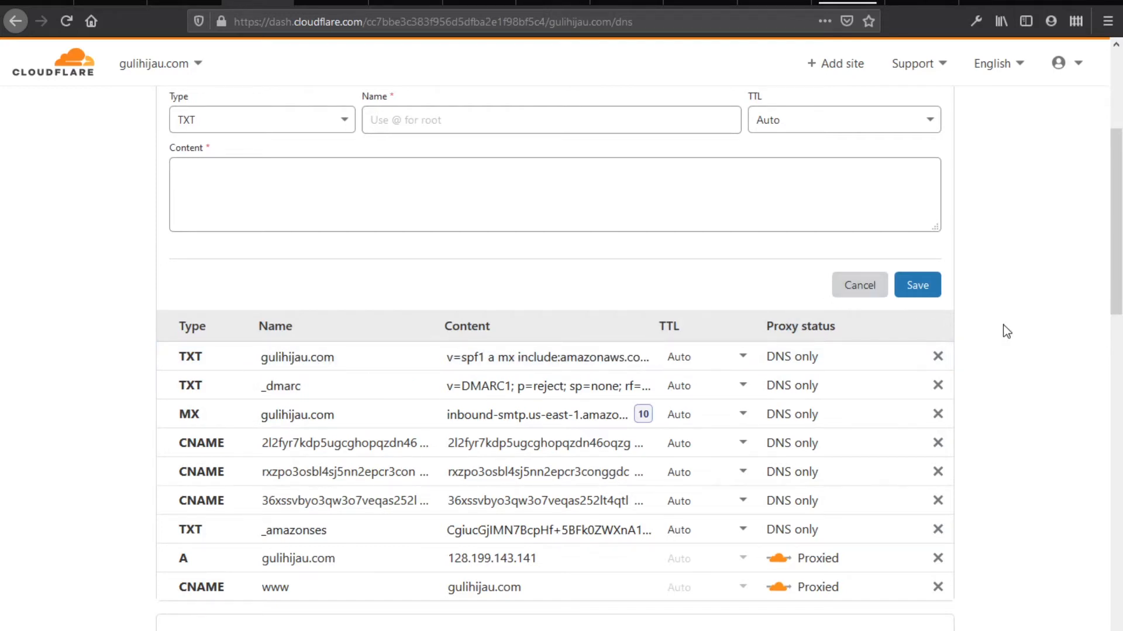
scroll(1015, 419, "down", 2)
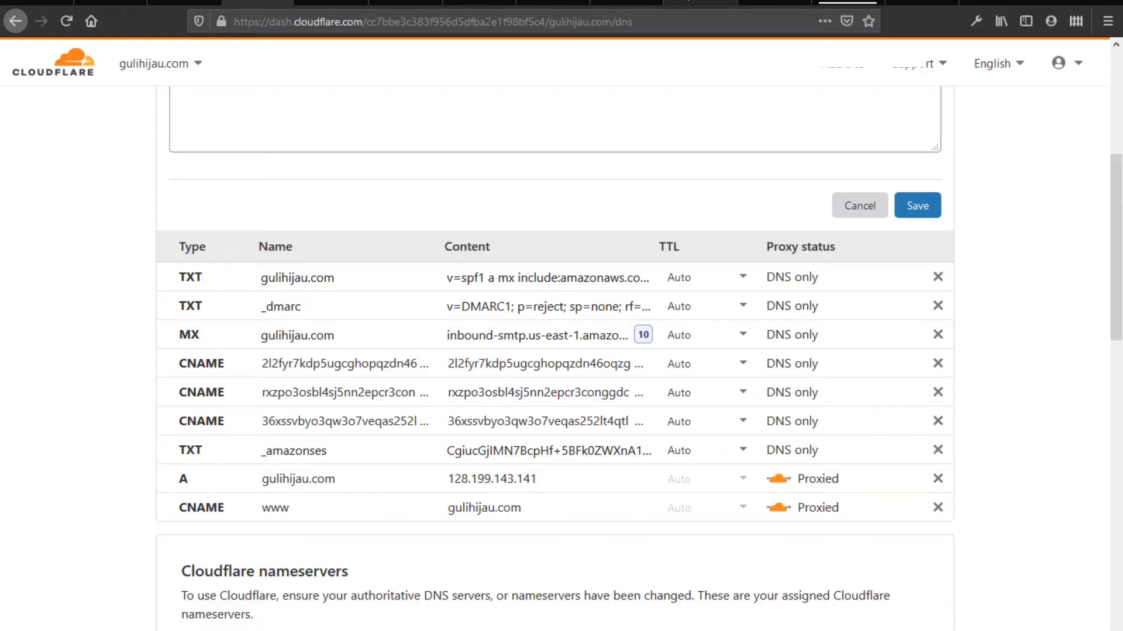
left_click(688, 2)
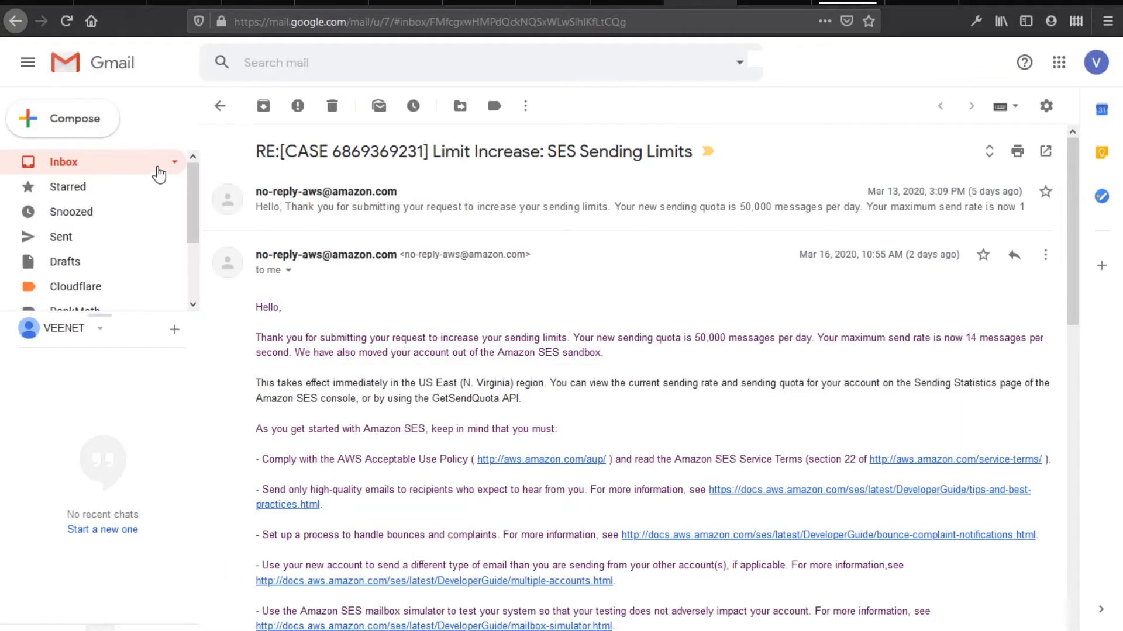
Read the Domain Verification SUCCESS email for gulihijau.com in the Gmail inbox
left_click(158, 173)
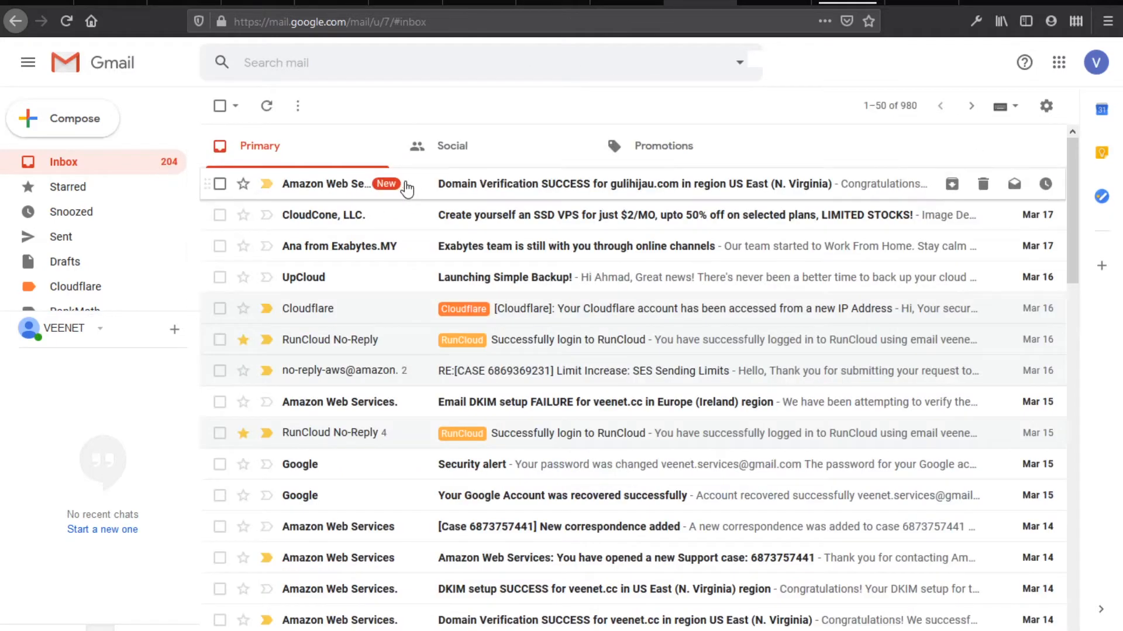
left_click(436, 189)
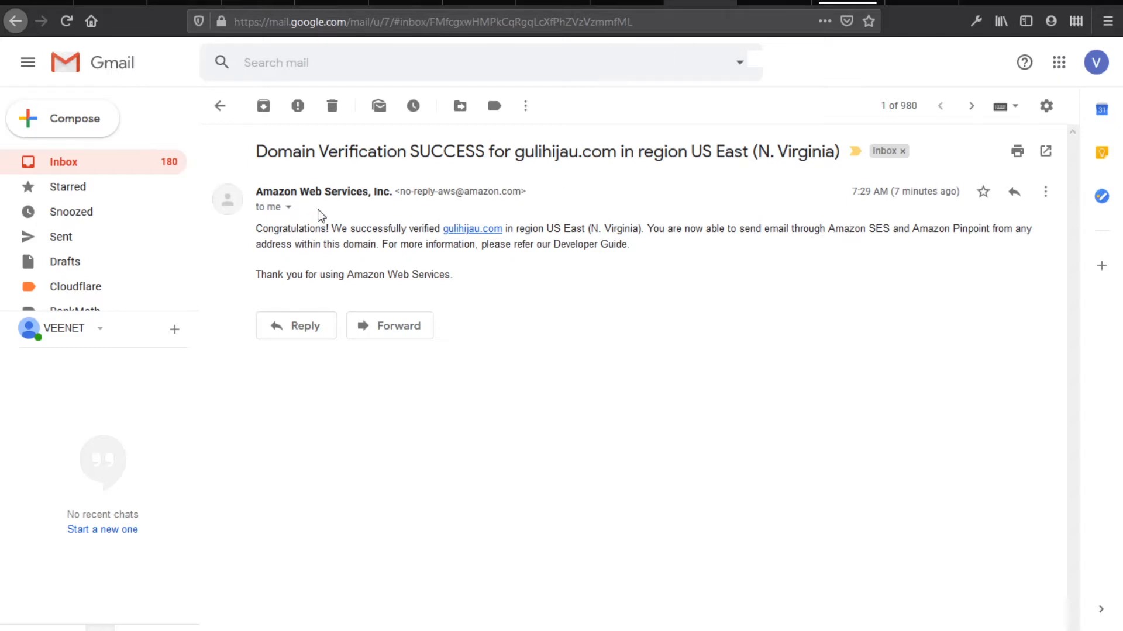
left_click(622, 2)
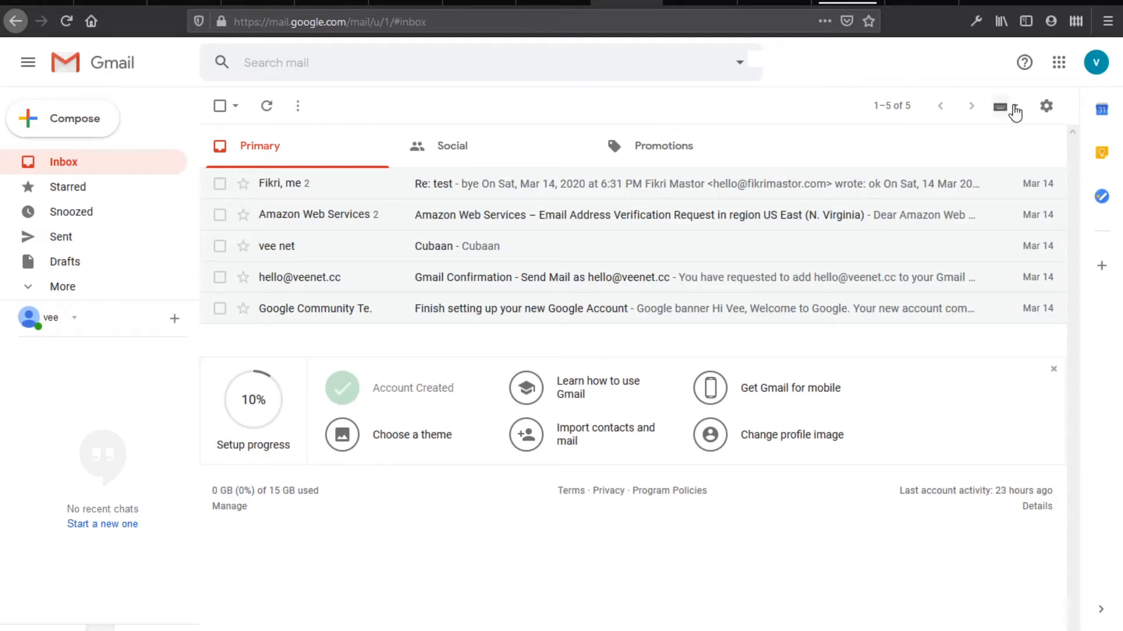
Delete the extra custom send-mail-as address in Gmail's Accounts and Import settings
left_click(1046, 106)
left_click(993, 204)
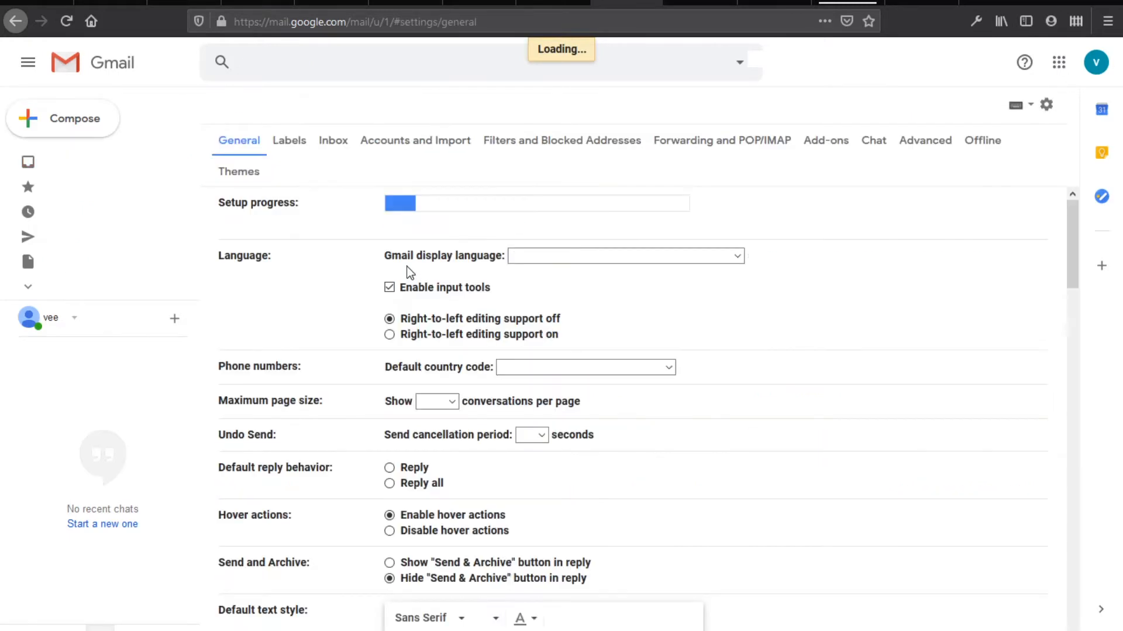
left_click(393, 142)
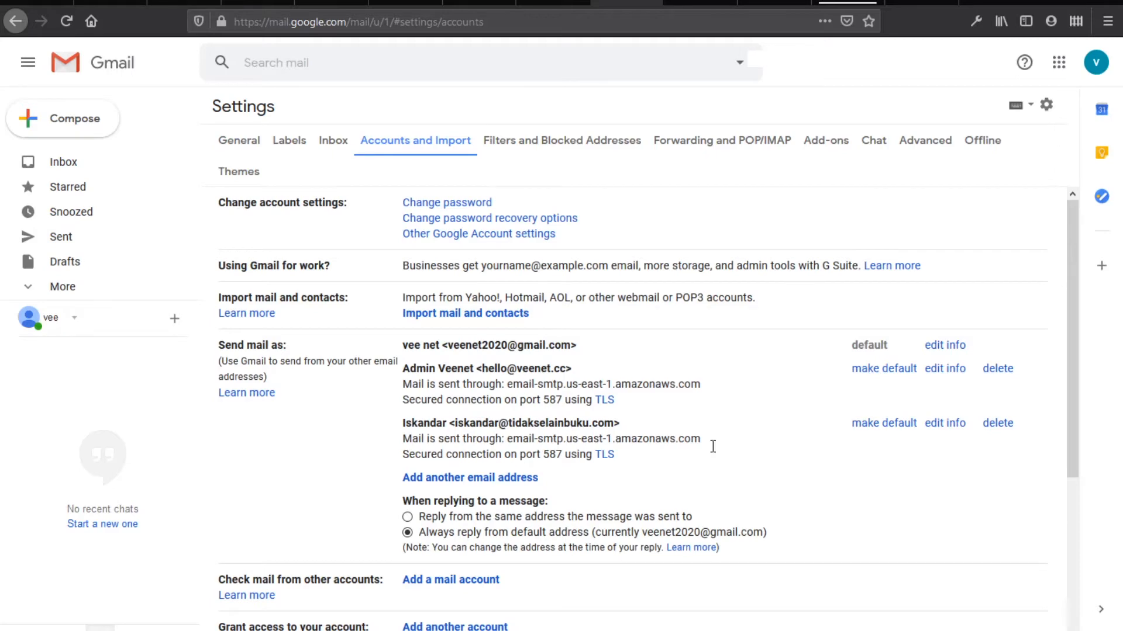
left_click(997, 424)
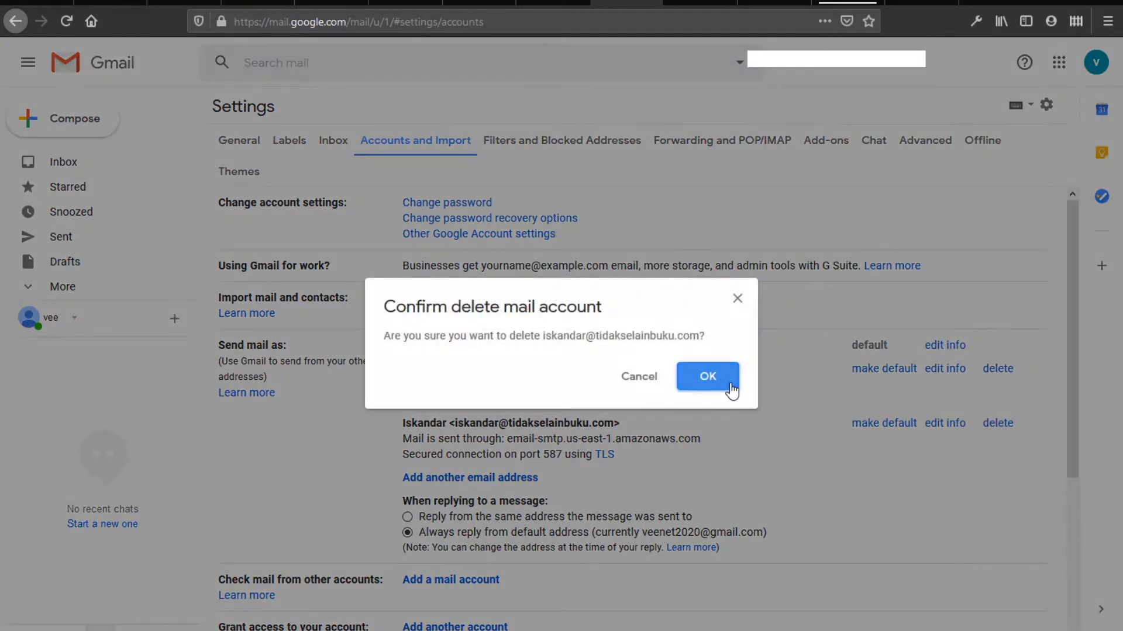
left_click(707, 377)
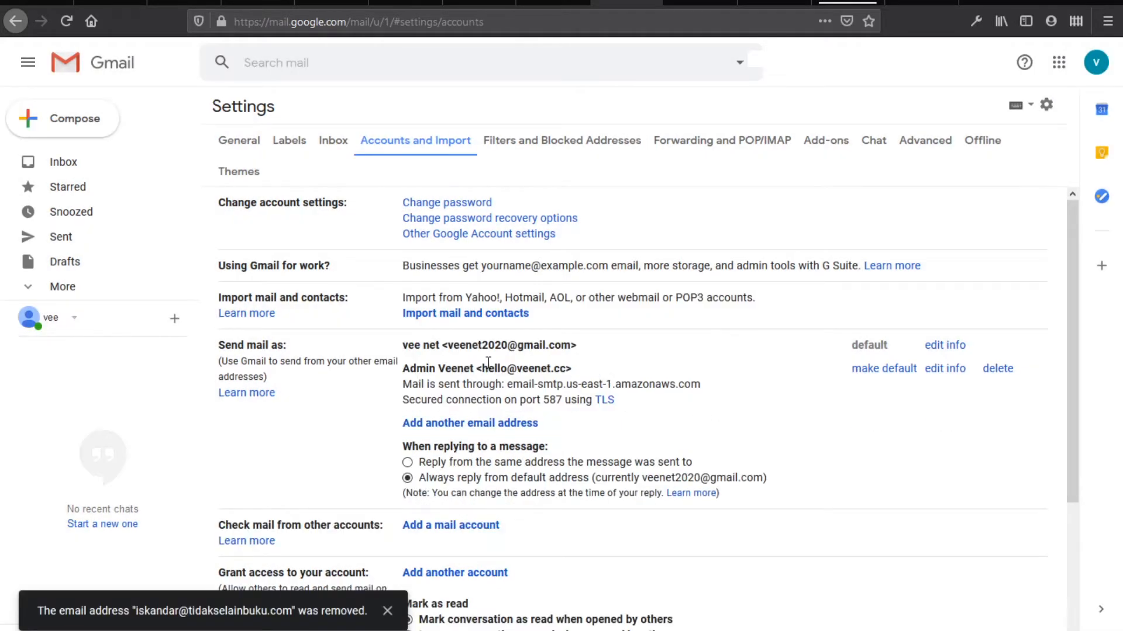
left_click_drag(483, 370, 579, 383)
left_click(588, 384)
Check a new message's From list to confirm only two sender addresses remain
left_click(82, 118)
left_click(735, 262)
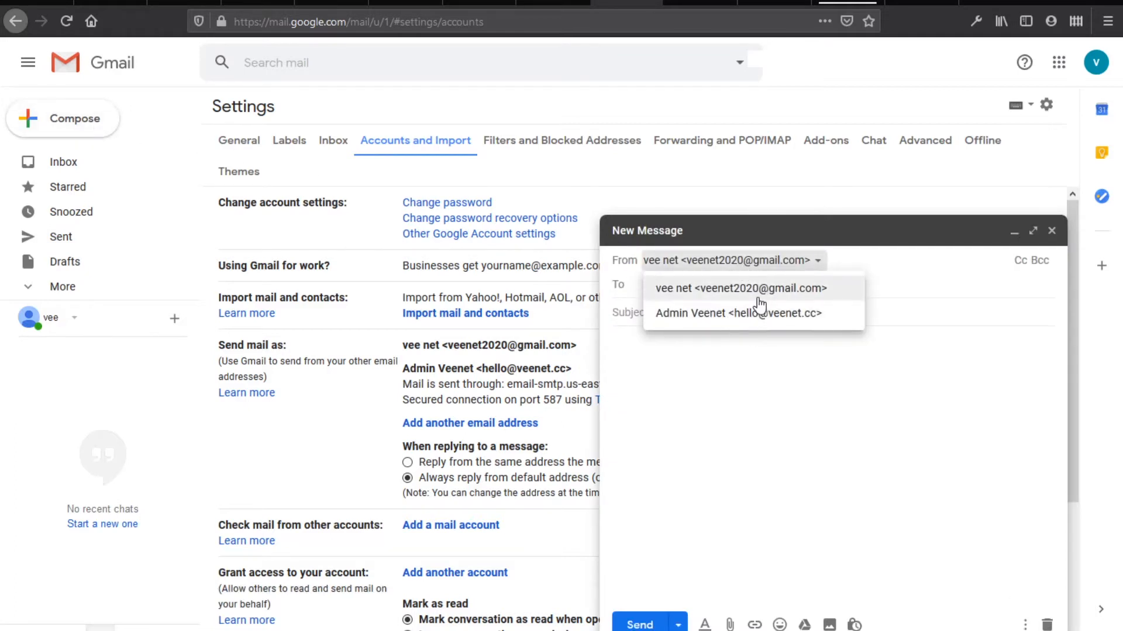
left_click(929, 289)
left_click(1014, 234)
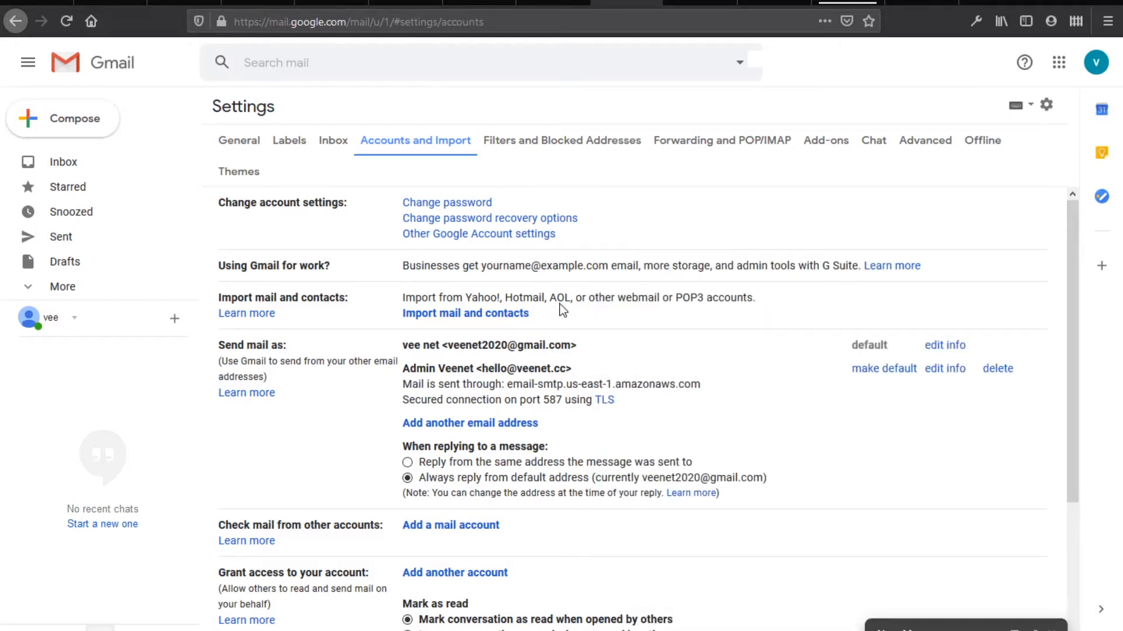
left_click(479, 2)
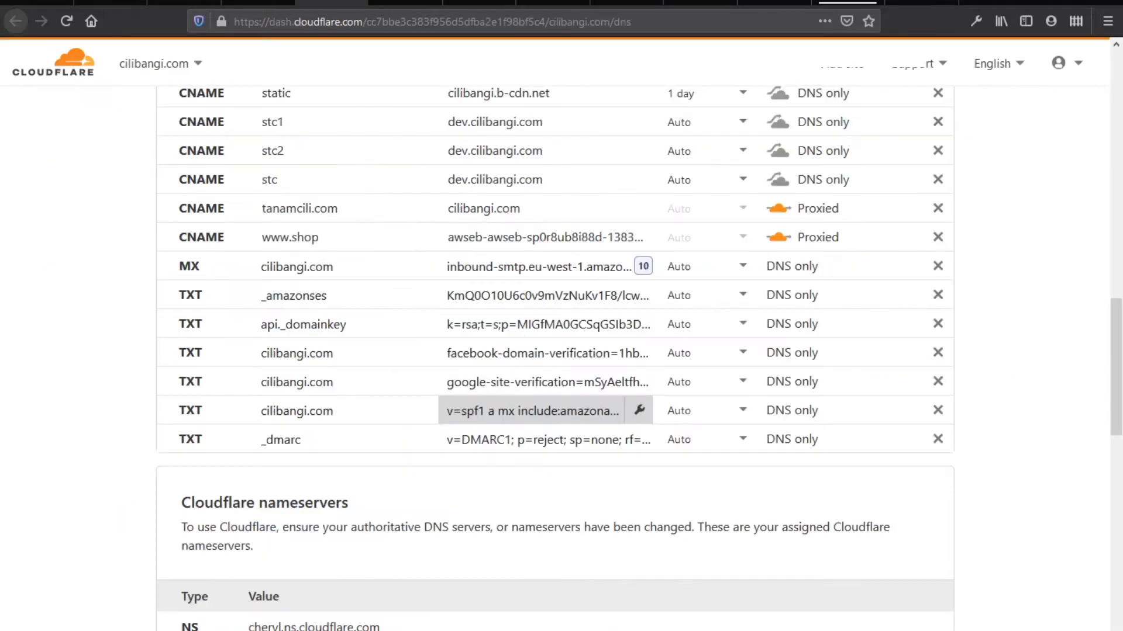
Review the cloudflare, IAM Role and lambda steps in the Notepad setup checklist
key("alt+Tab")
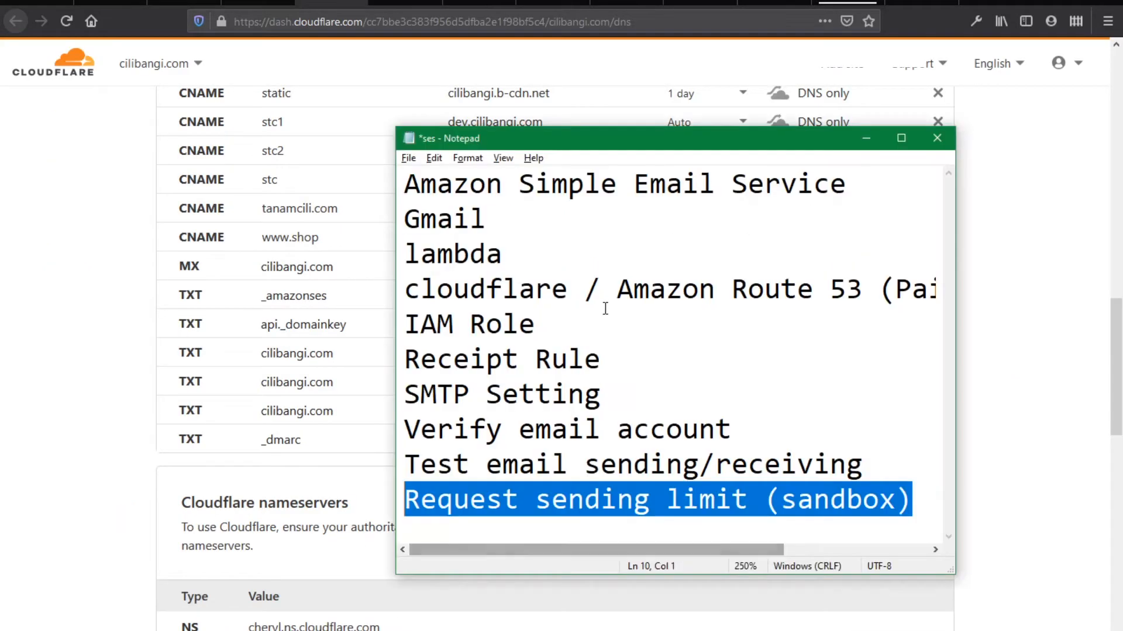
left_click_drag(563, 289, 401, 283)
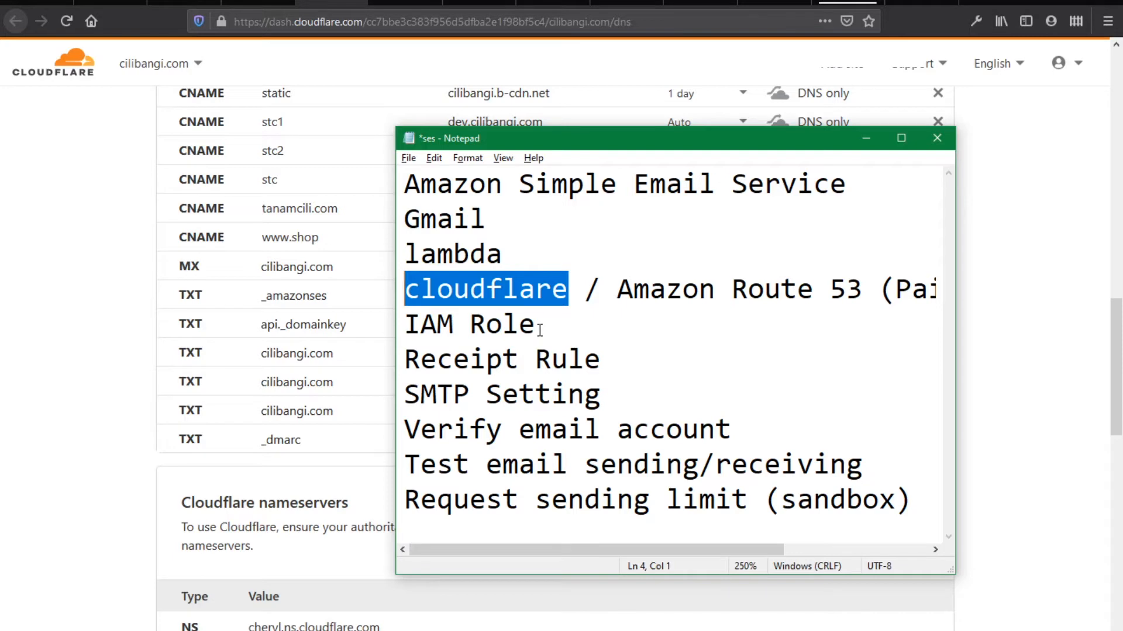
left_click_drag(540, 330, 412, 325)
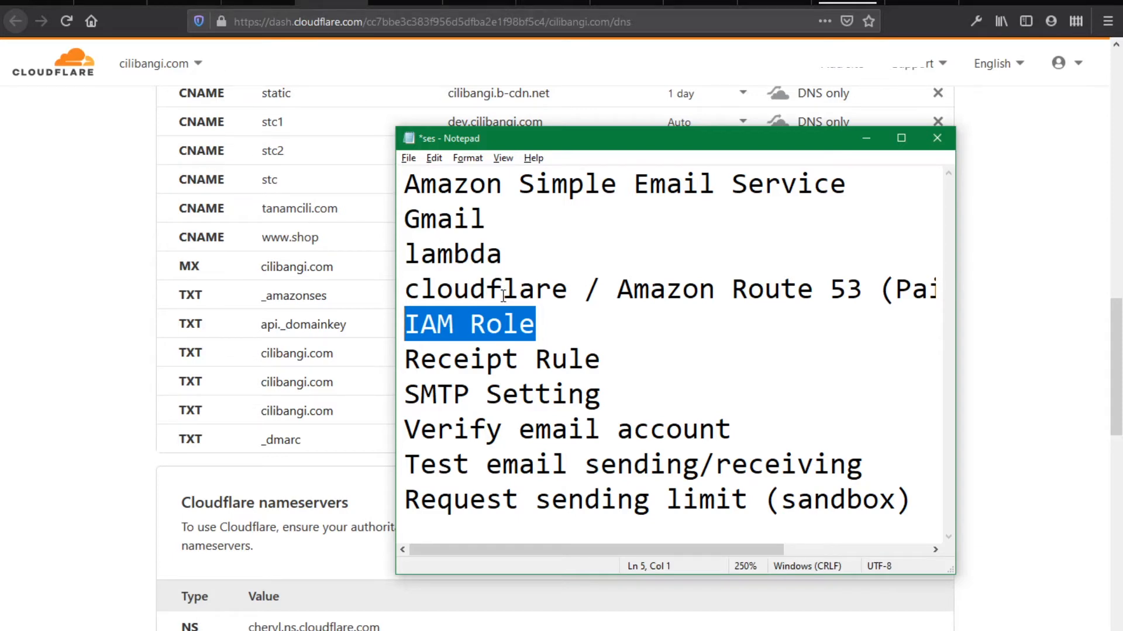
left_click_drag(507, 253, 404, 254)
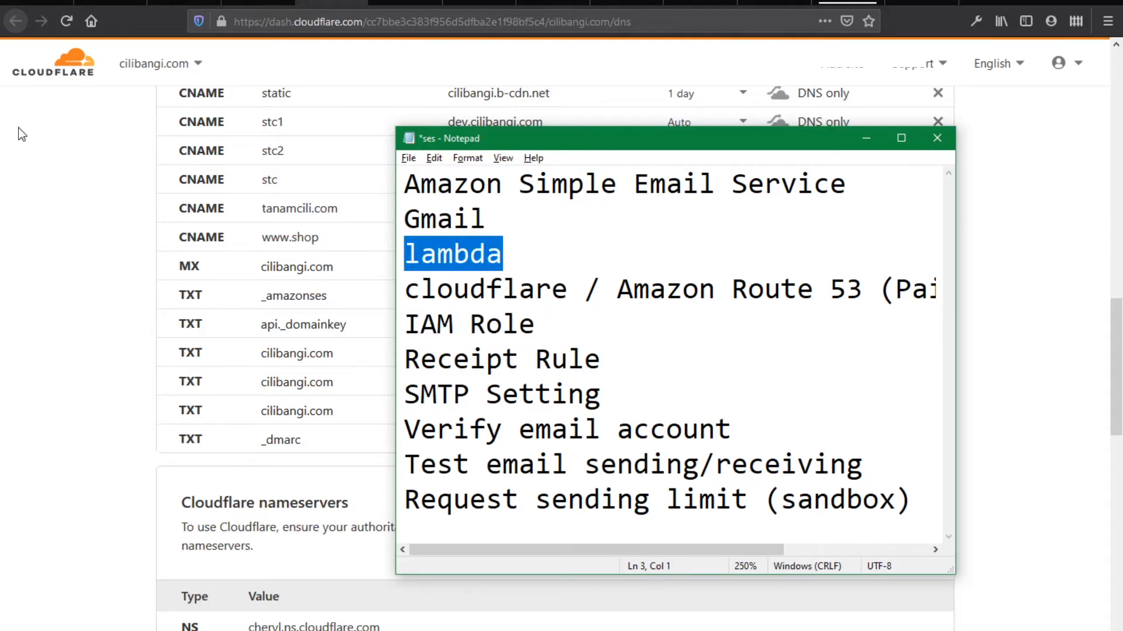
left_click(37, 3)
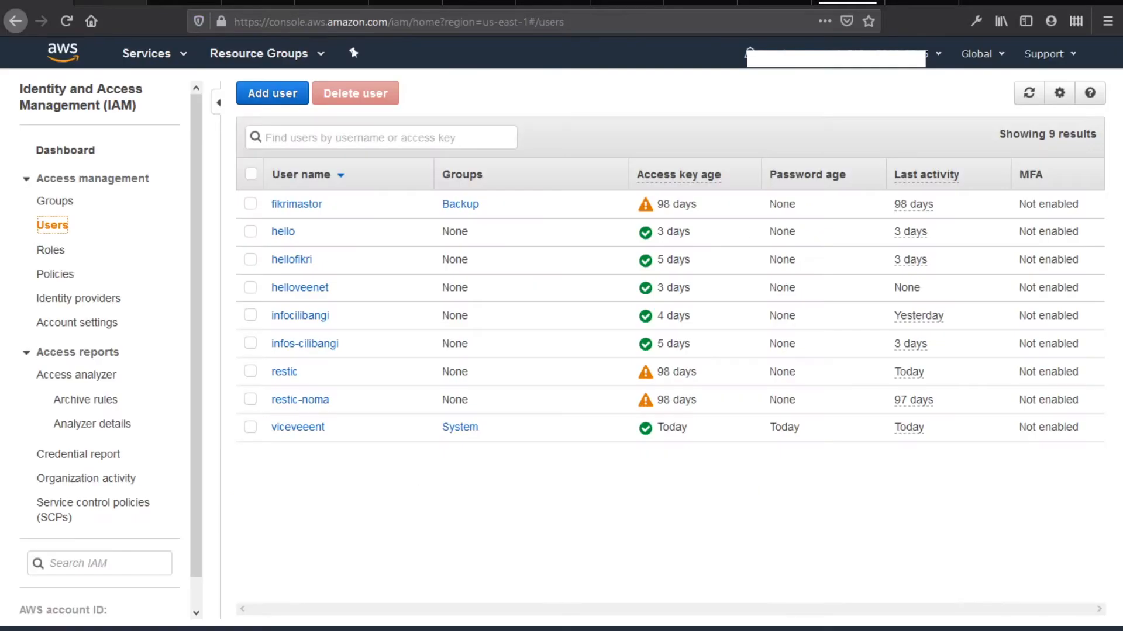
Open the IAM dashboard from the Services history list and look it over
left_click(175, 64)
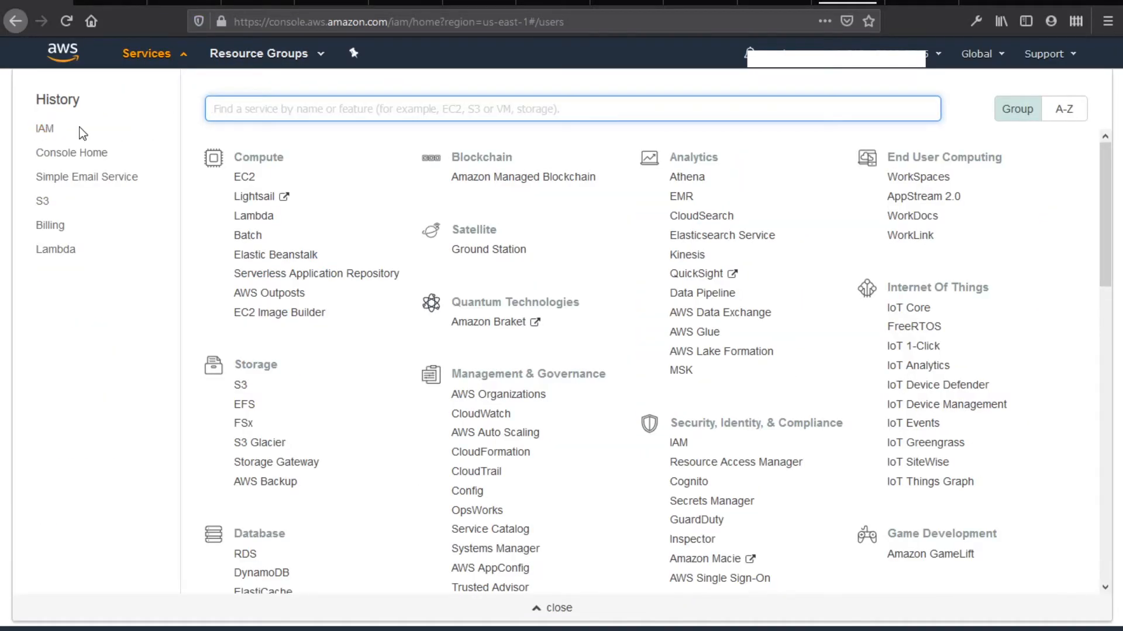
left_click(44, 132)
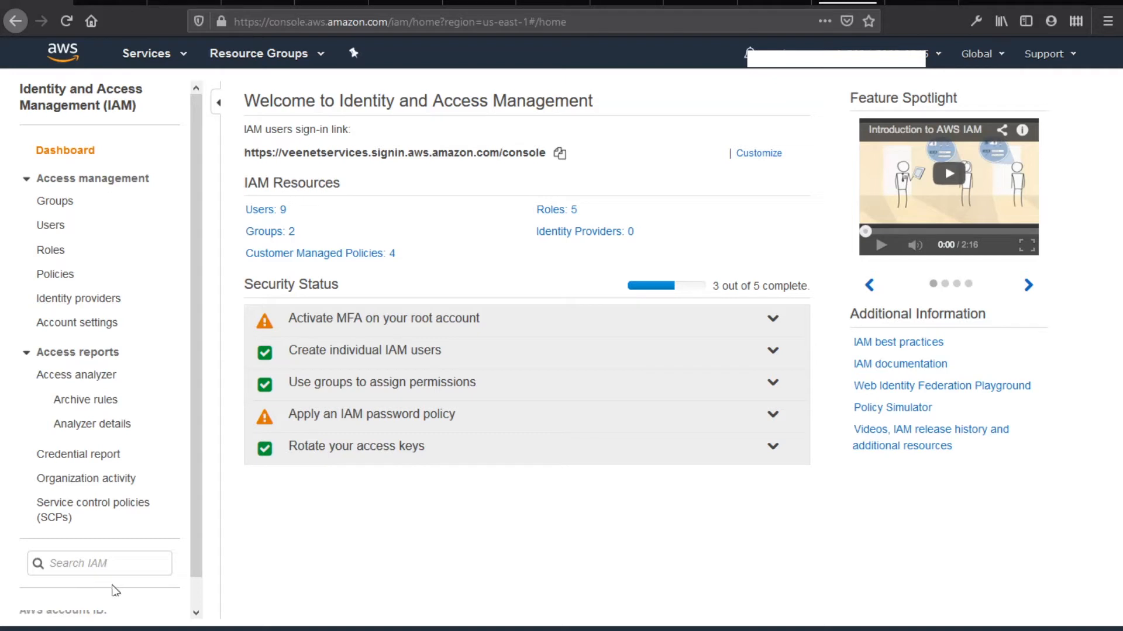
scroll(115, 590, "down", 1)
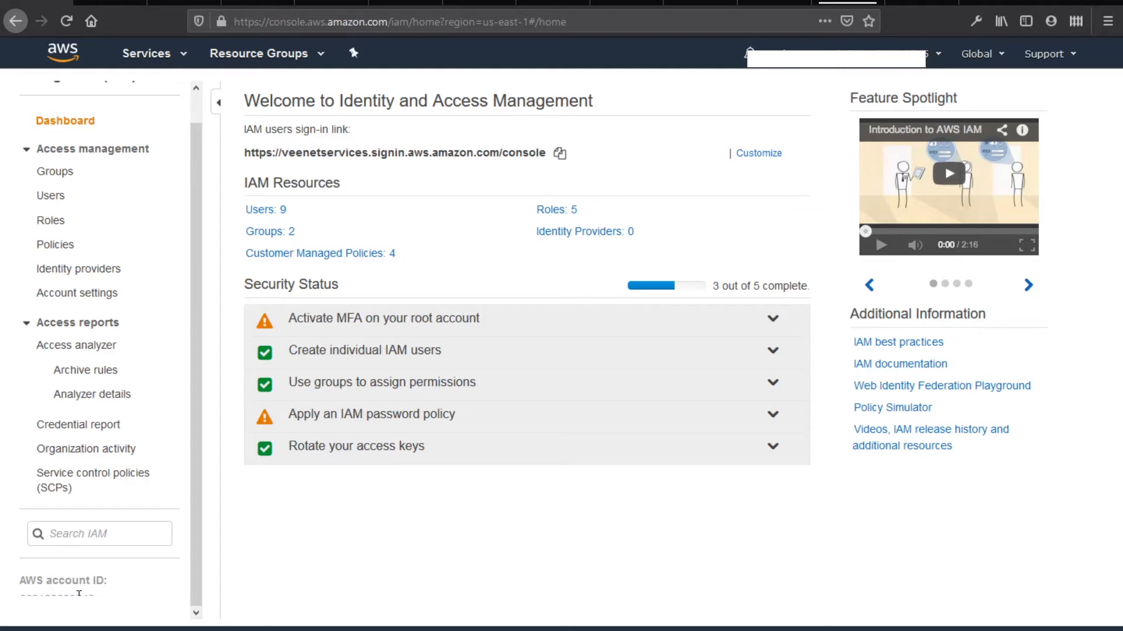
left_click(99, 395)
scroll(156, 268, "up", 1)
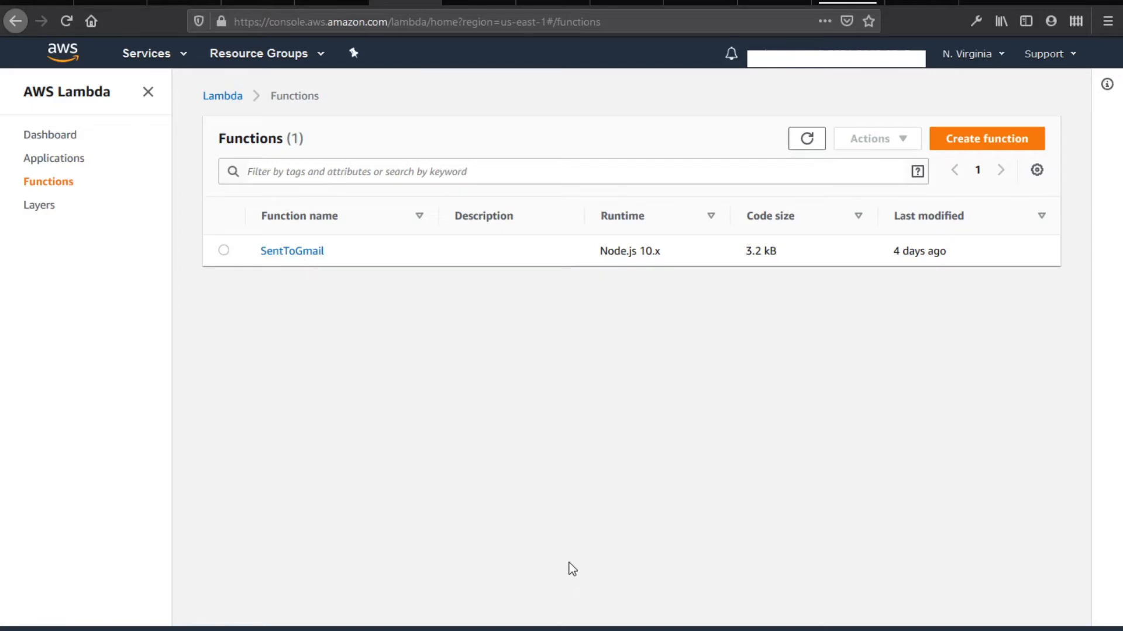
Select the defaultConfig forwarding block, lines 30–48, in VS Code's index.js
key("alt+Tab")
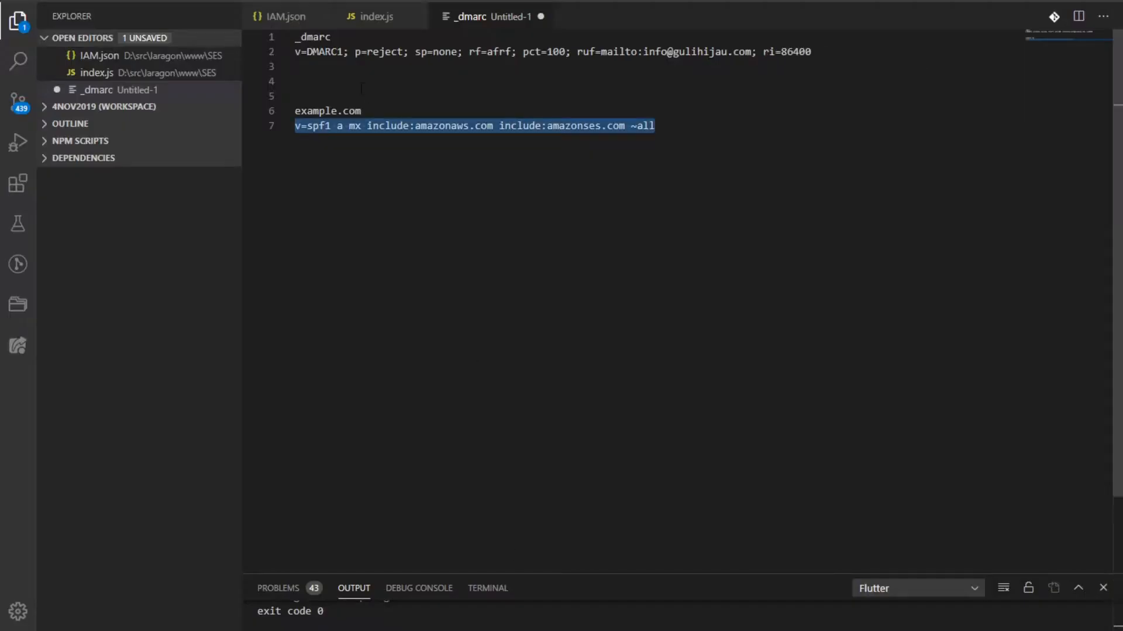
left_click(366, 18)
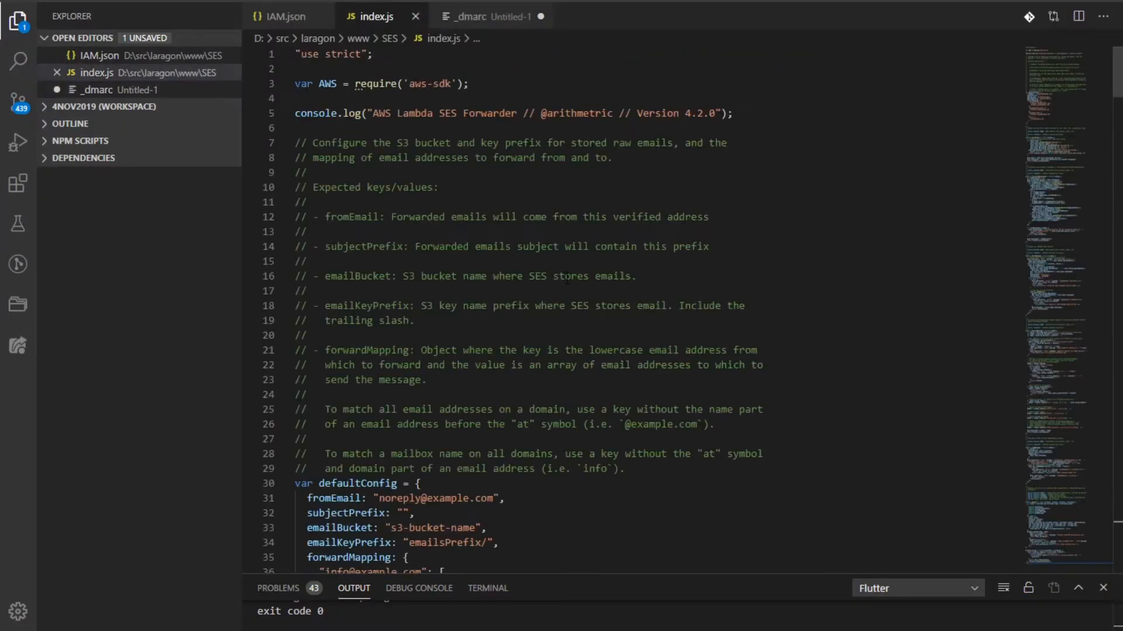
scroll(550, 239, "down", 5)
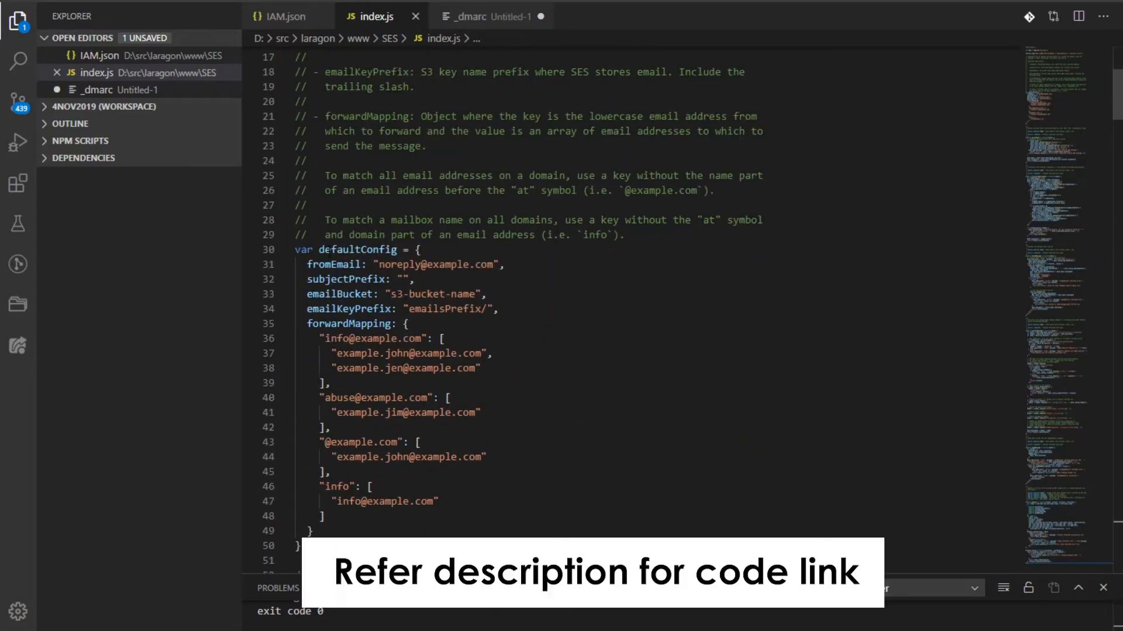
left_click_drag(297, 250, 325, 517)
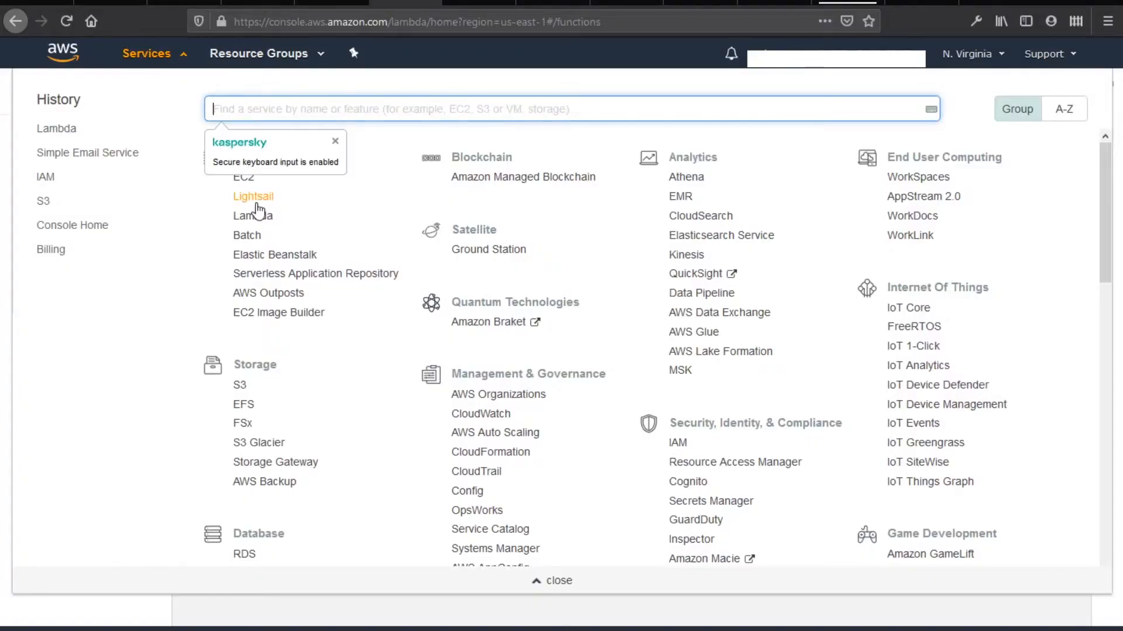
Start a new Lambda function named guli-gmail with the Node.js 10.x runtime
left_click(198, 244)
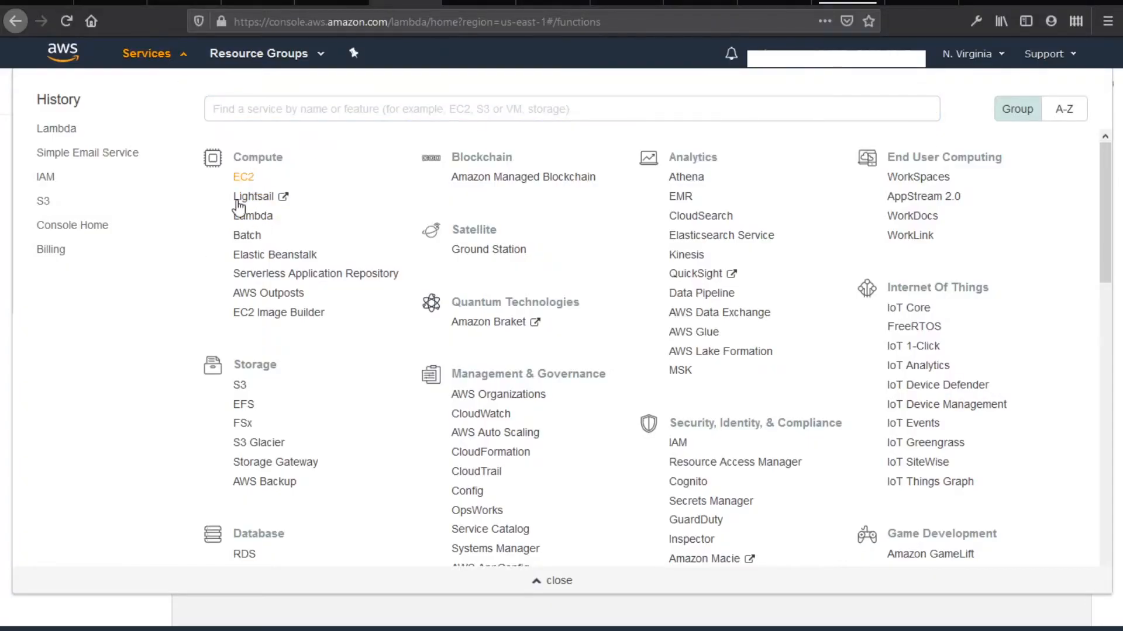
left_click(254, 216)
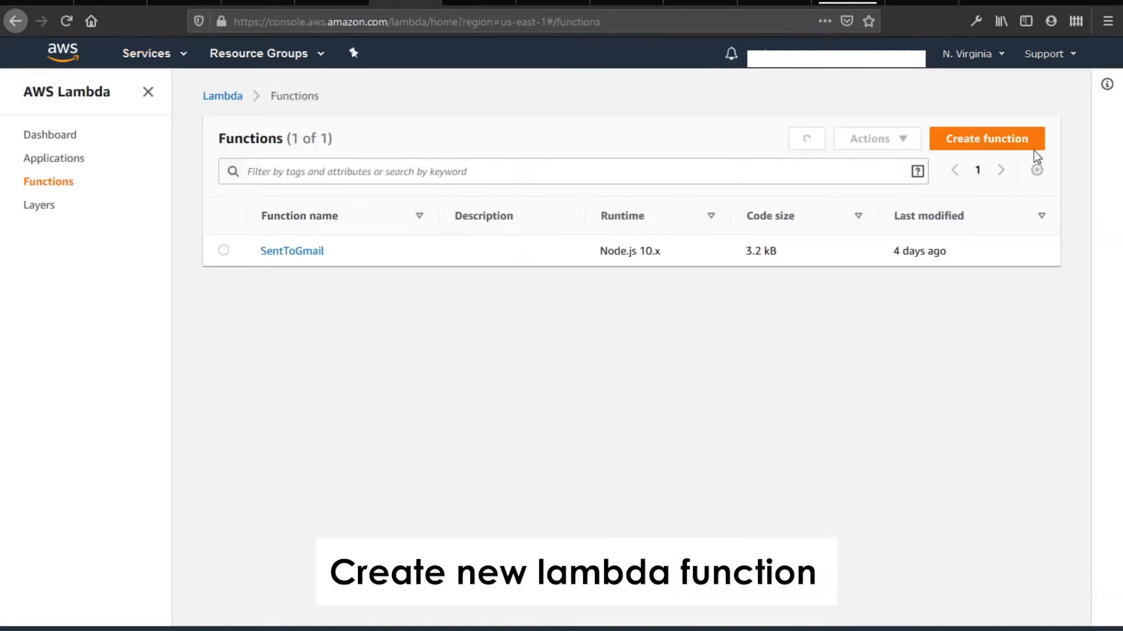
left_click(1018, 148)
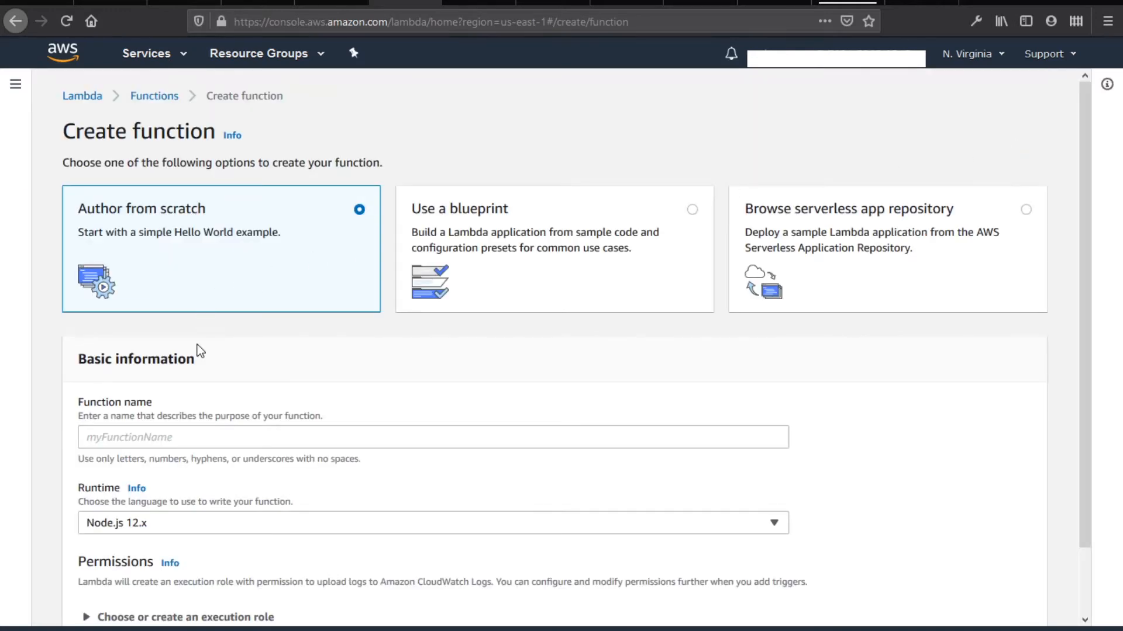
scroll(221, 419, "down", 2)
left_click(226, 364)
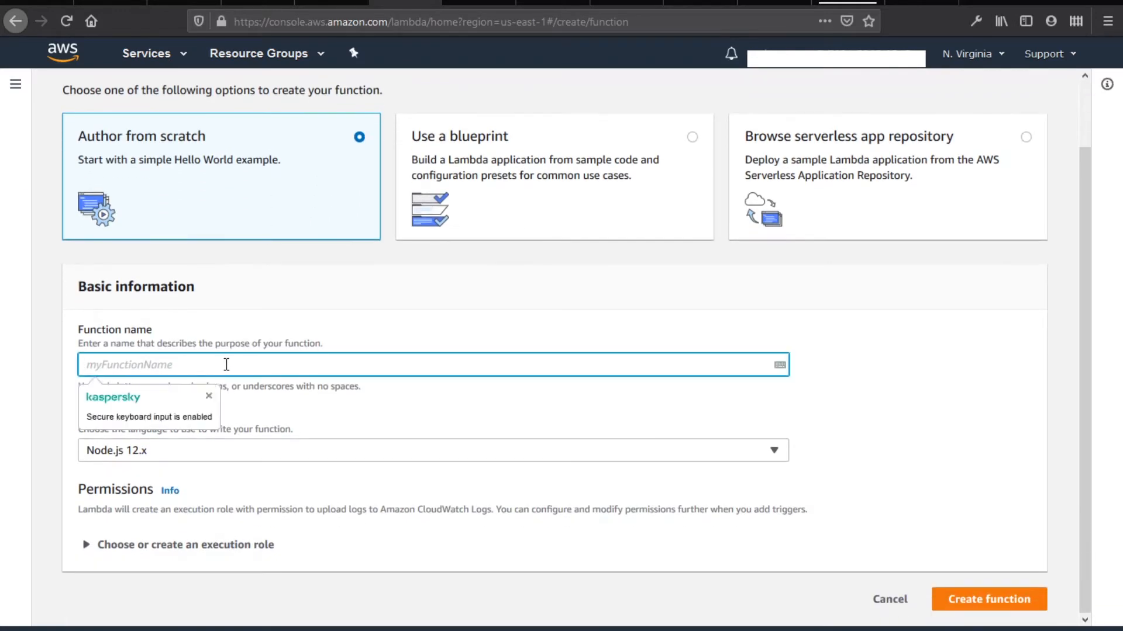
type("guli-gmail")
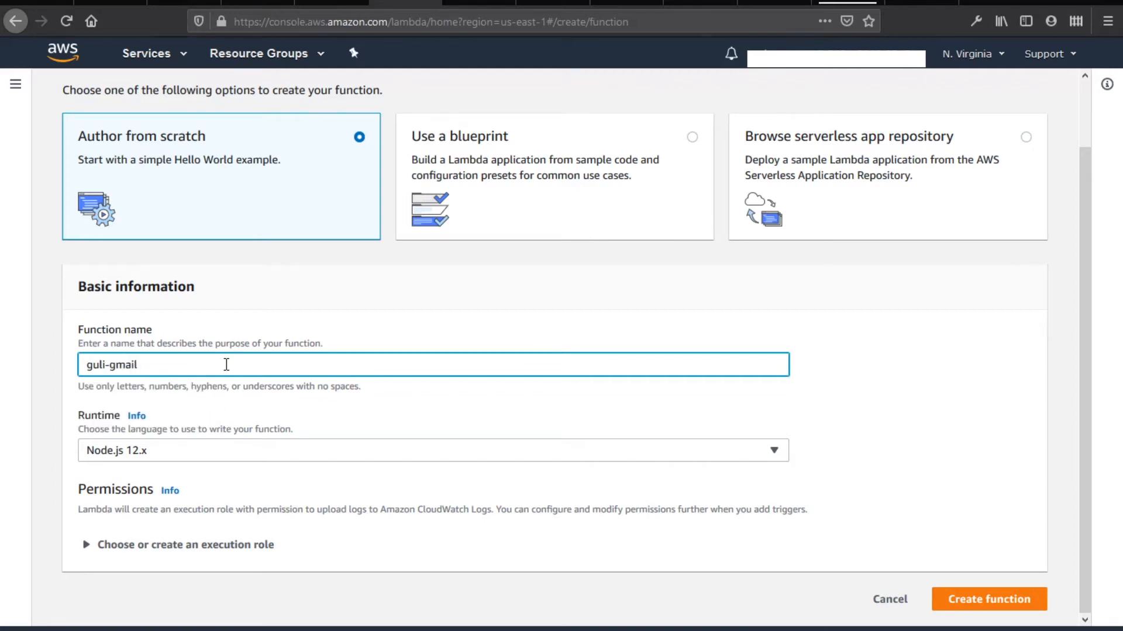
left_click(248, 453)
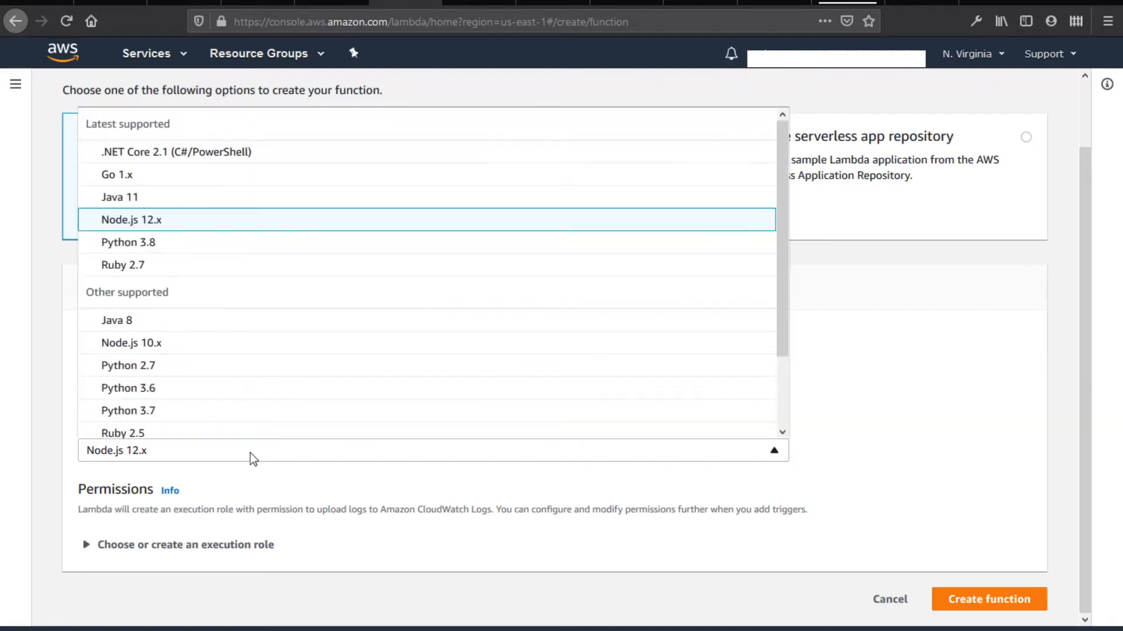
left_click(243, 345)
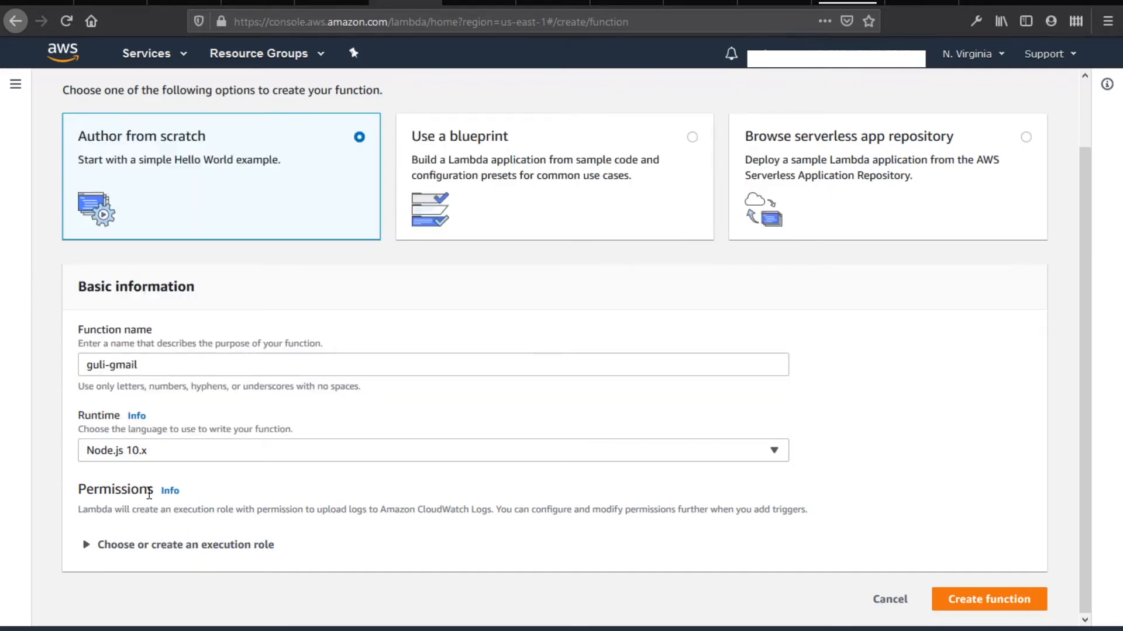
Choose a role from AWS policy templates, then follow the link to create a custom IAM role
left_click(169, 545)
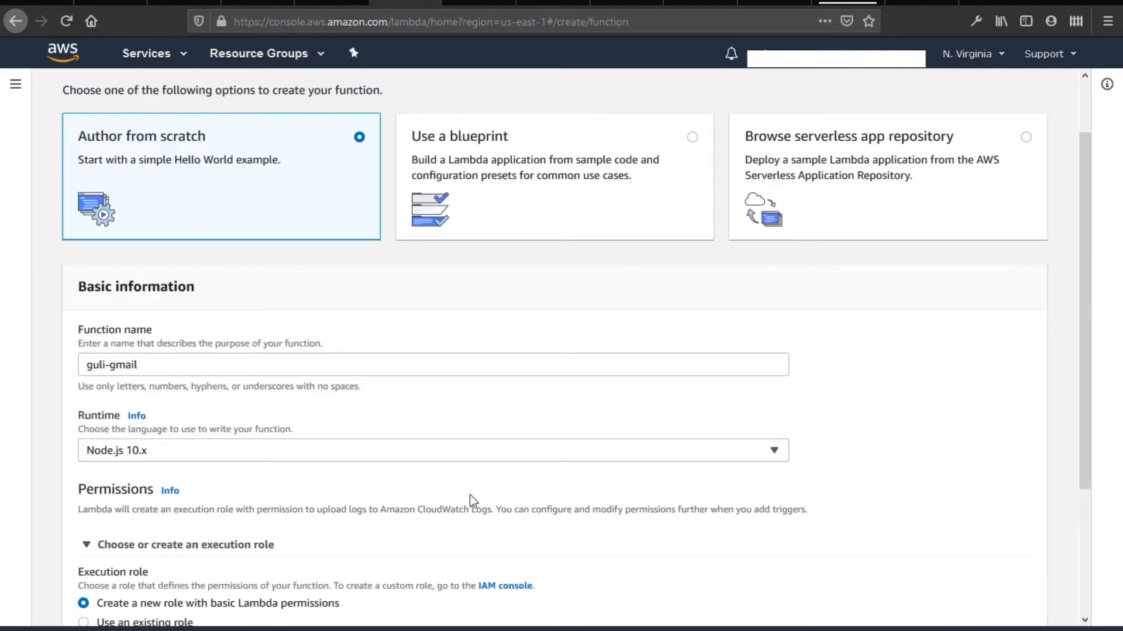
scroll(682, 448, "down", 3)
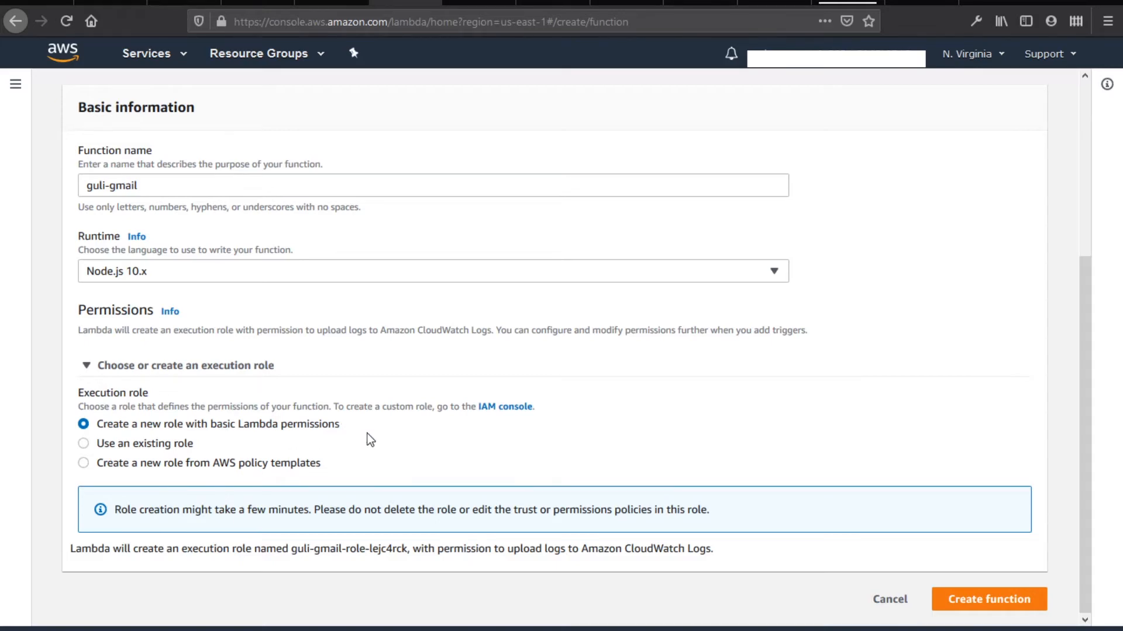
left_click(177, 463)
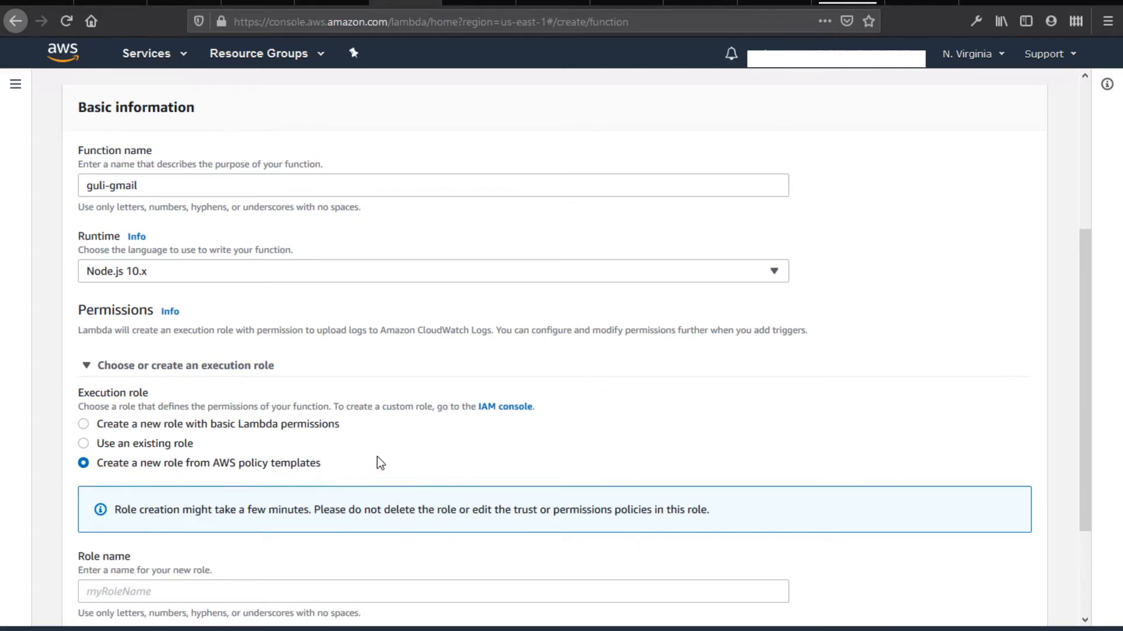
scroll(380, 461, "down", 2)
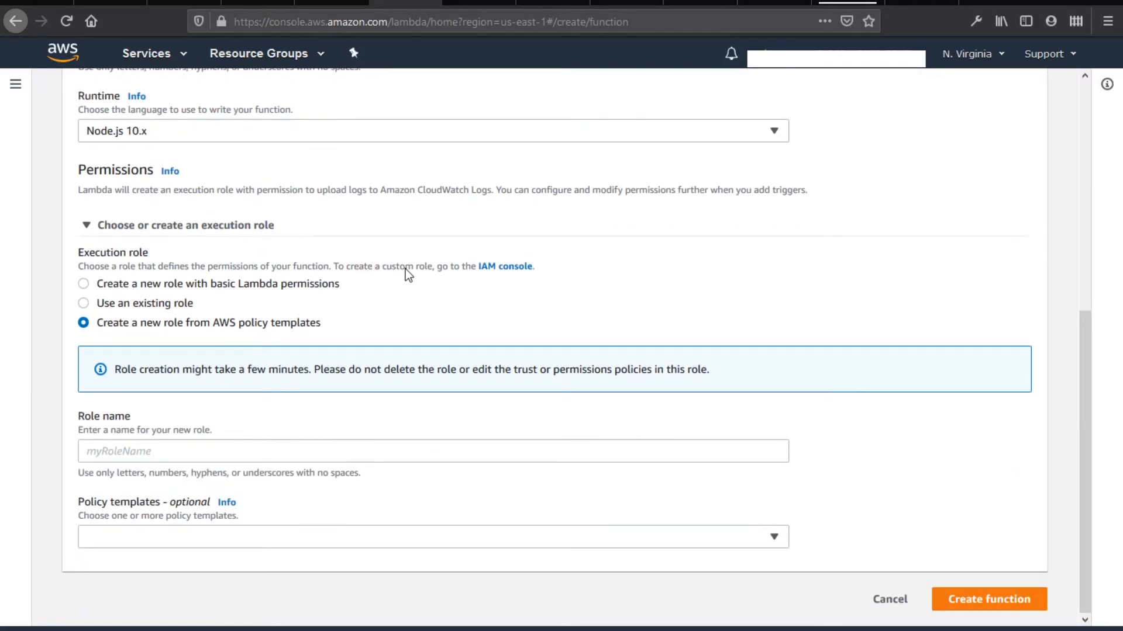
left_click(512, 270)
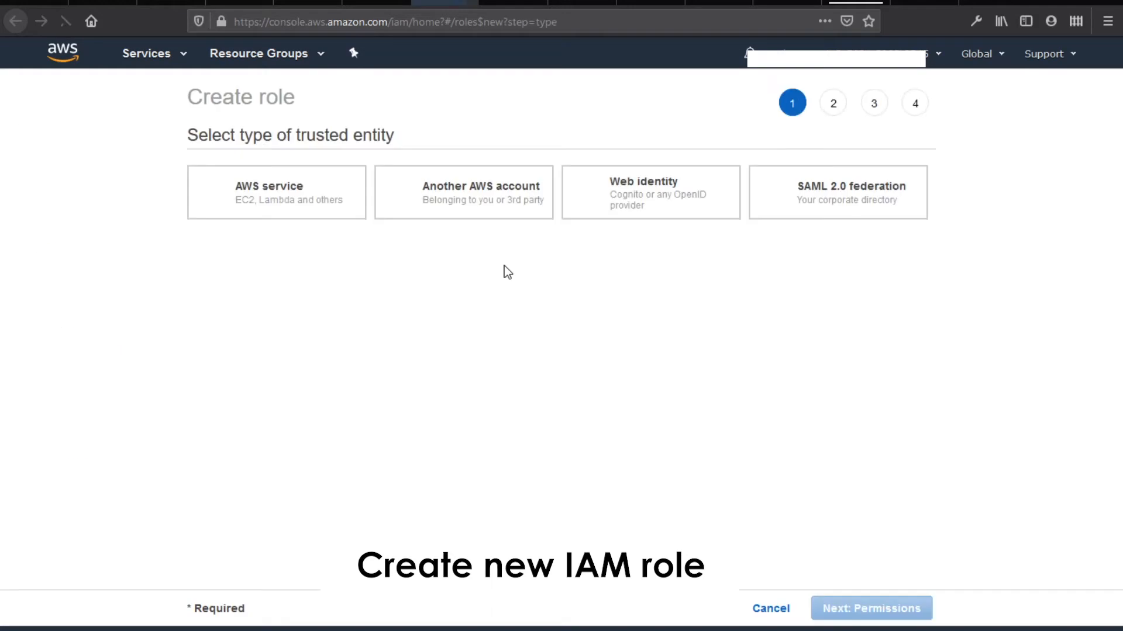
Begin a Lambda service role and start a new permissions policy in the JSON editor
left_click(263, 377)
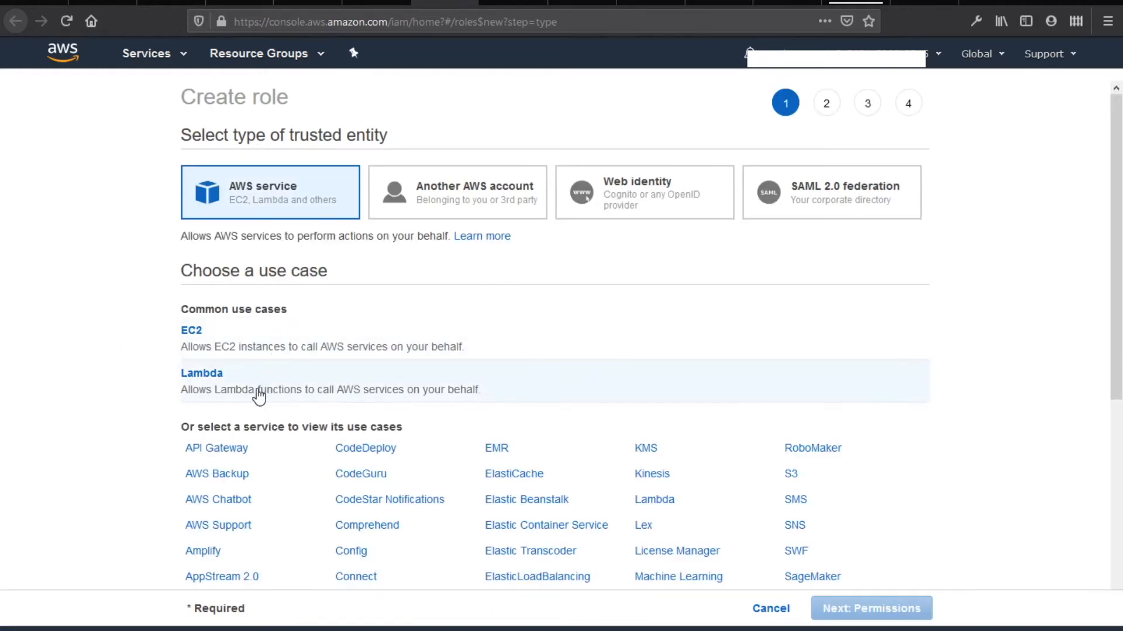
left_click(888, 611)
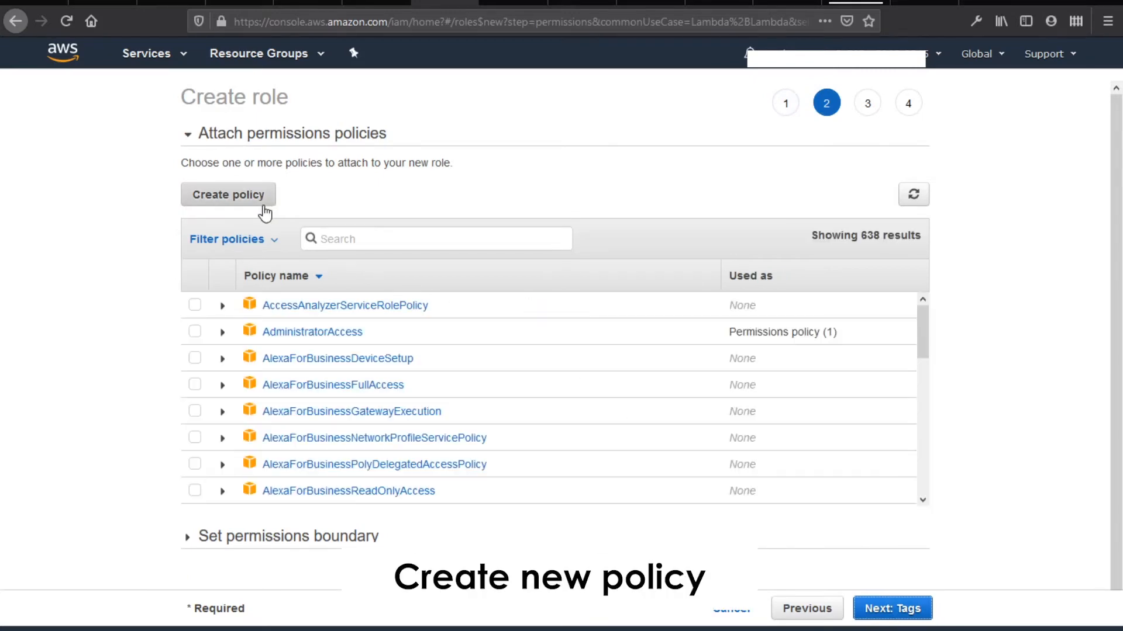
left_click(263, 204)
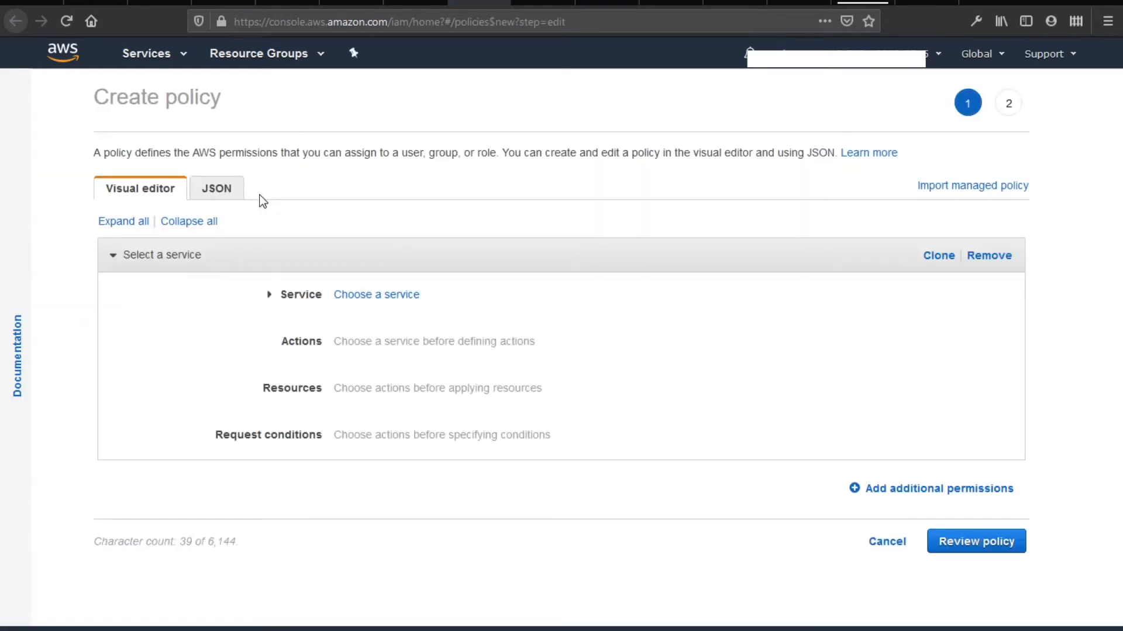
left_click(221, 199)
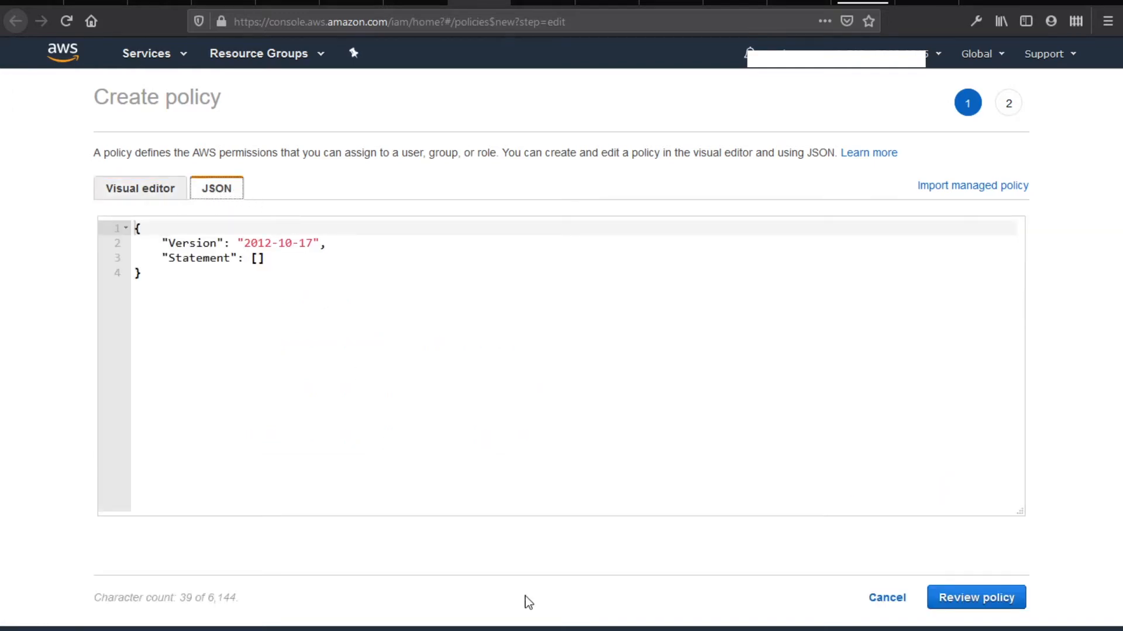
left_click(520, 630)
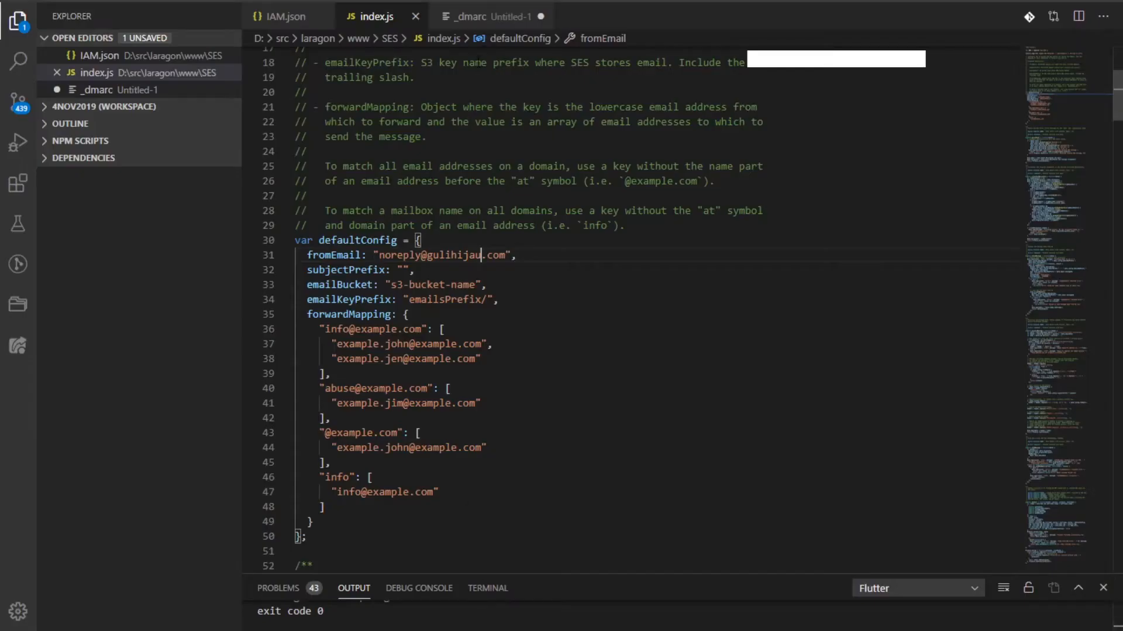
Select the BUCKET-NAME placeholder in the S3 resource on line 24 of IAM.json
left_click(284, 17)
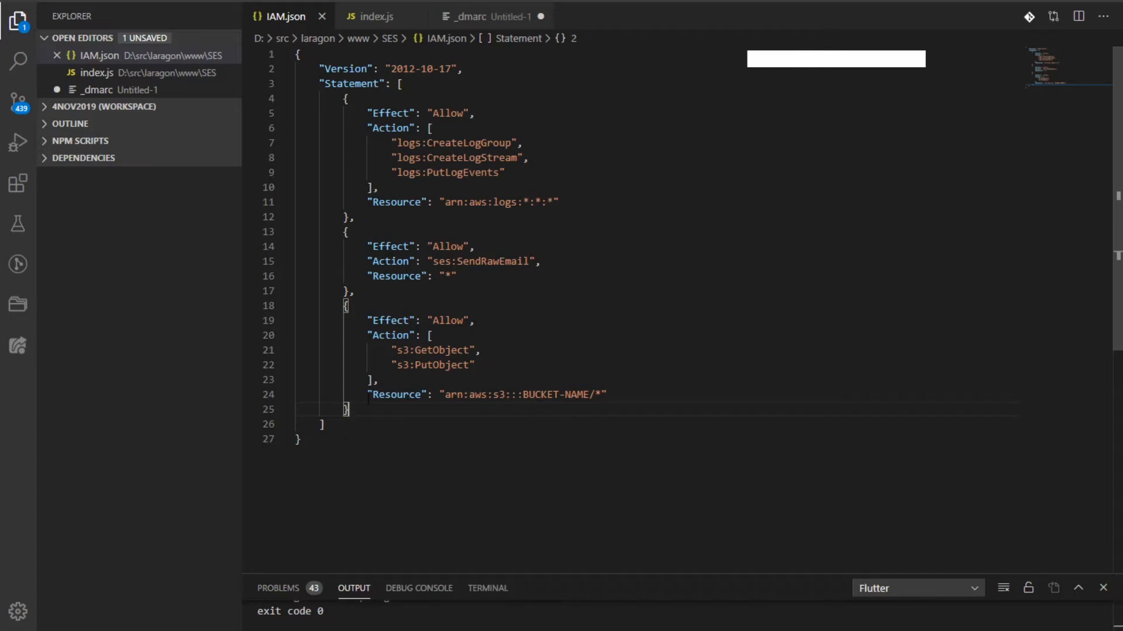
left_click_drag(368, 396, 621, 393)
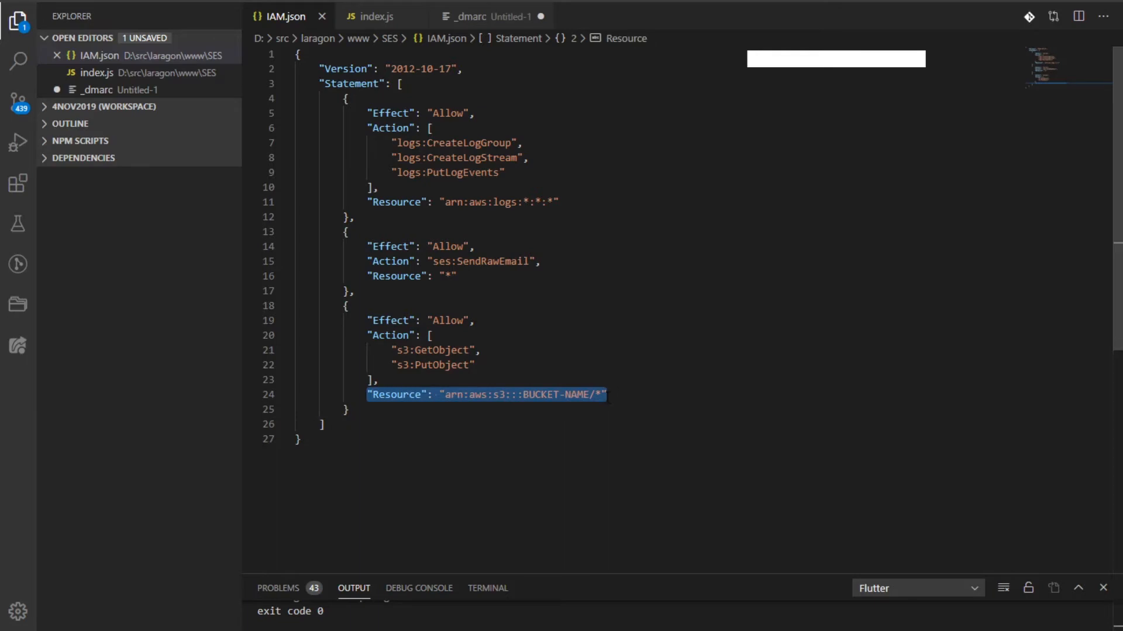
left_click(608, 396)
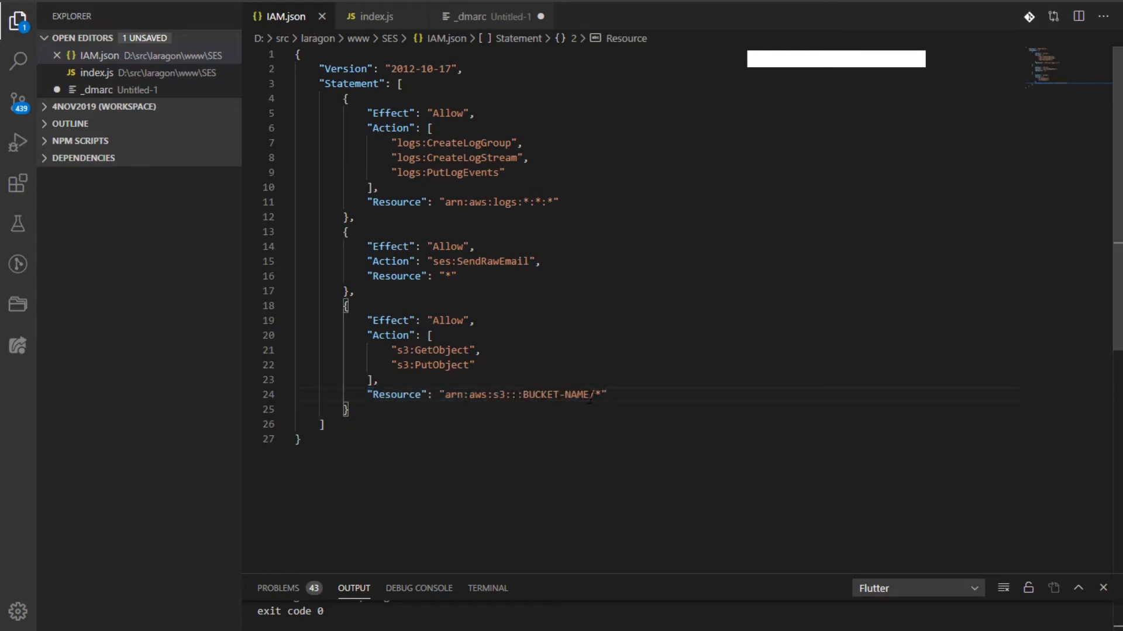
left_click_drag(589, 395, 523, 395)
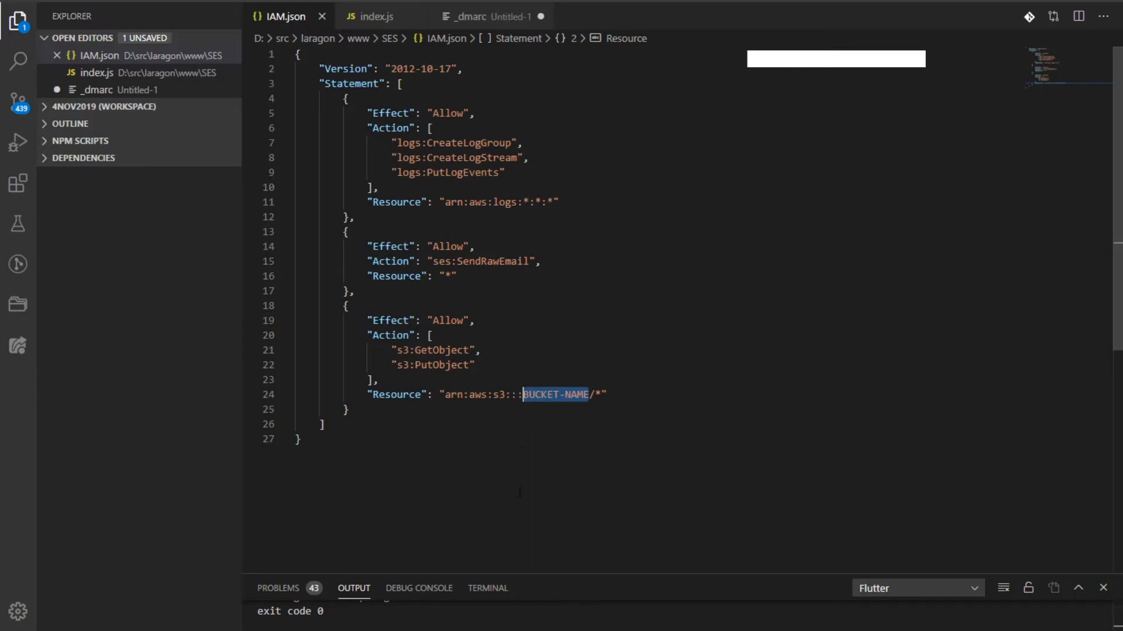
Add the line 'S3 Bucket - Store data email' after 'lambda' in the ses notes
key("alt+Tab")
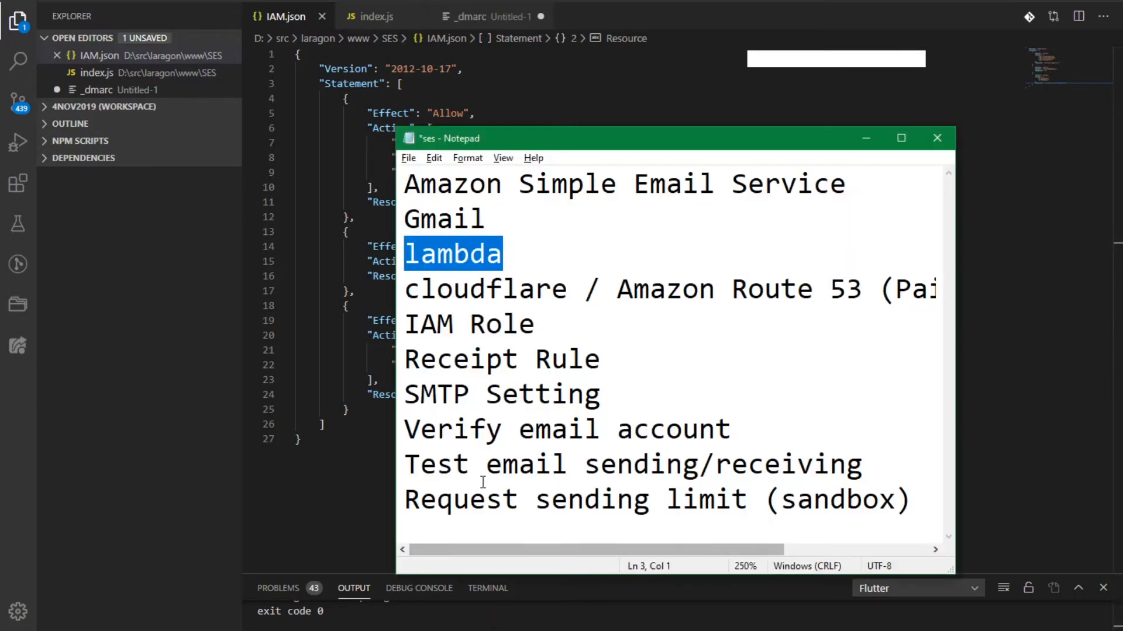
left_click(526, 257)
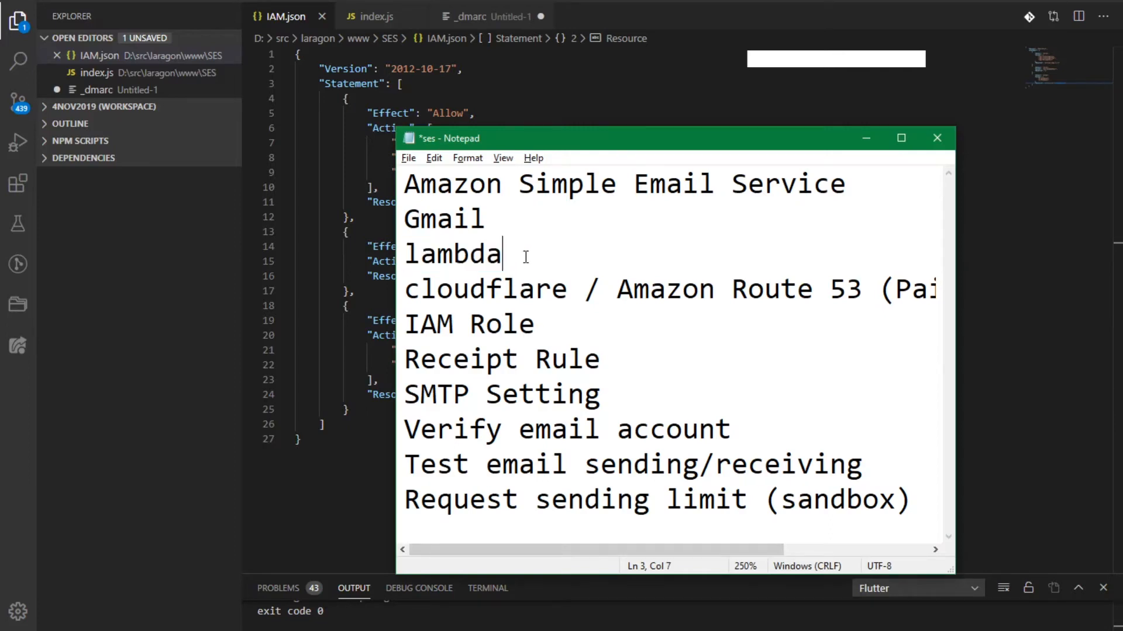
key("Return")
type("S")
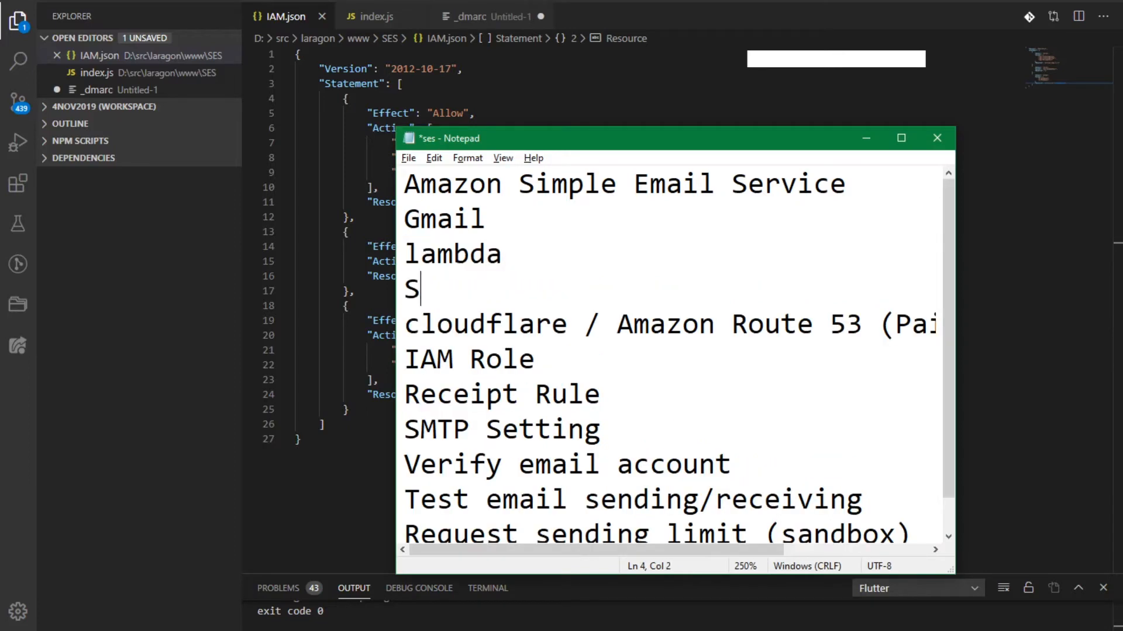
type("3 Bucket")
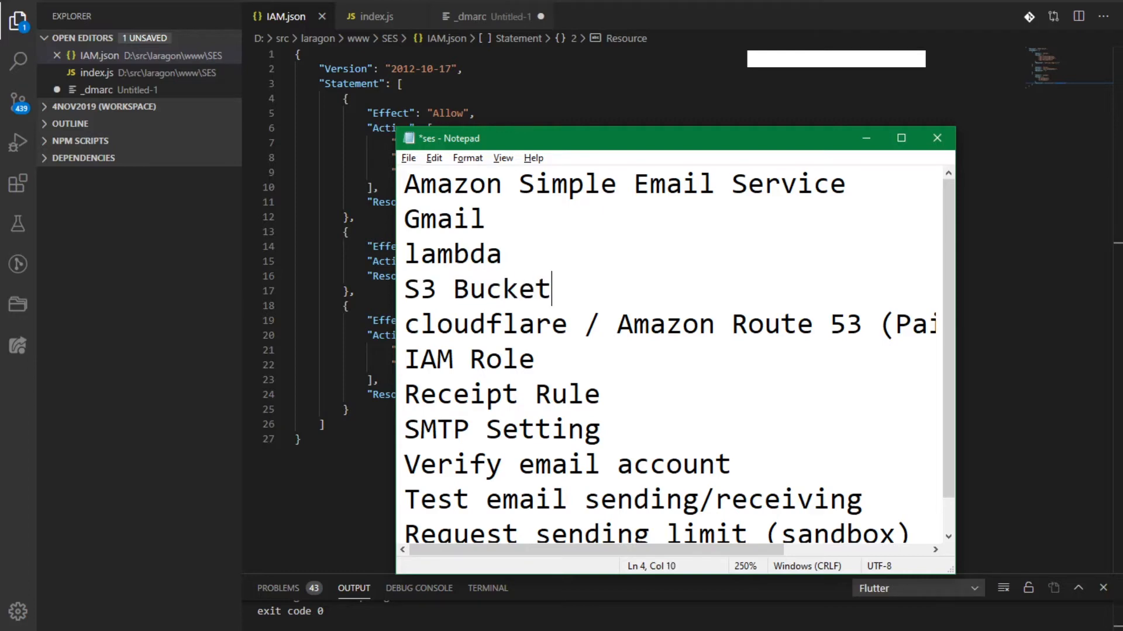
type(" - Store")
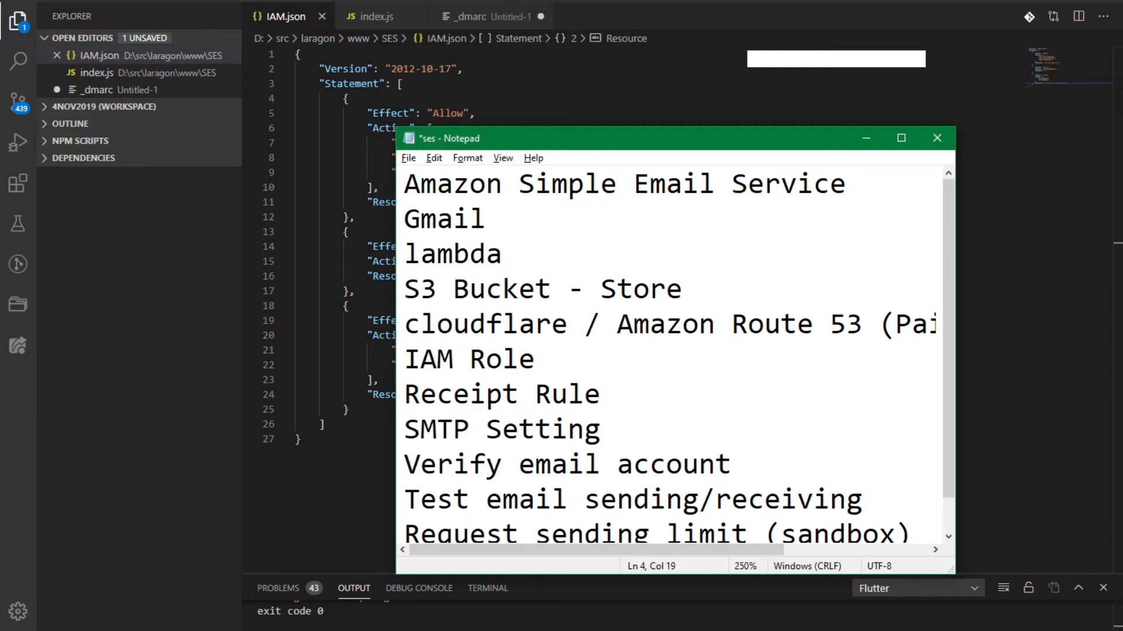
type(" data email")
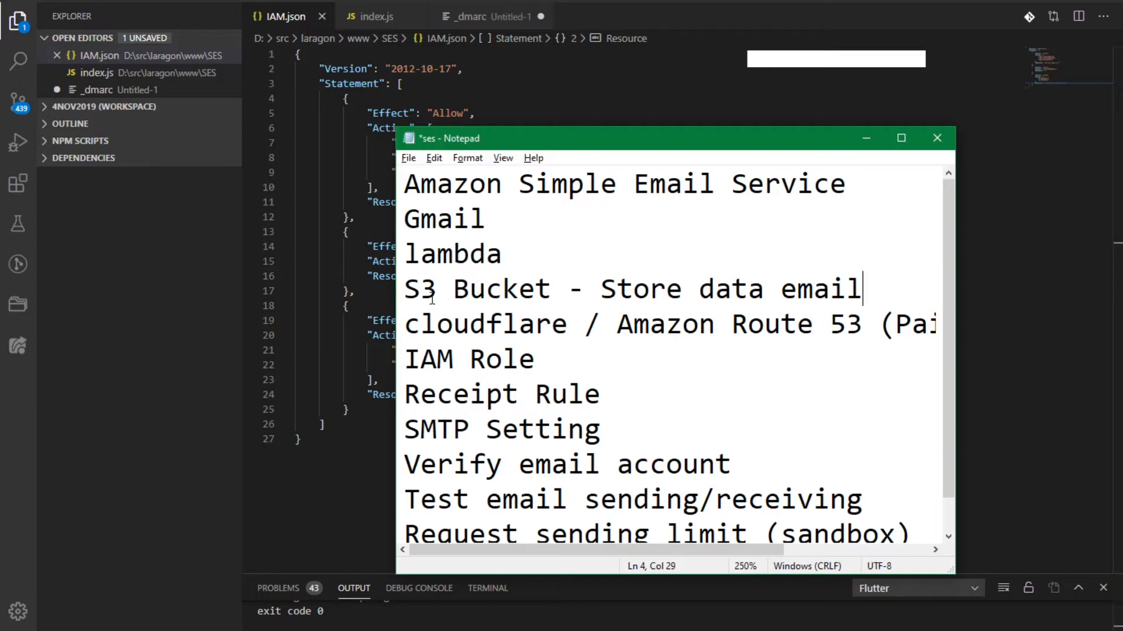
left_click(329, 630)
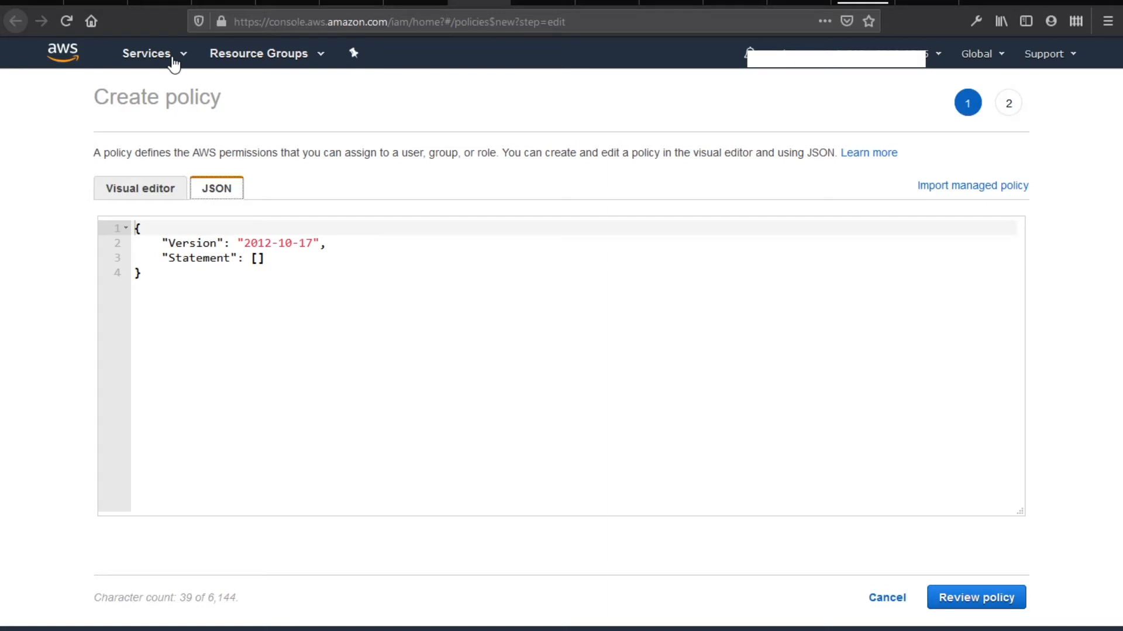
Open the Amazon S3 console in a new browser tab
left_click(173, 60)
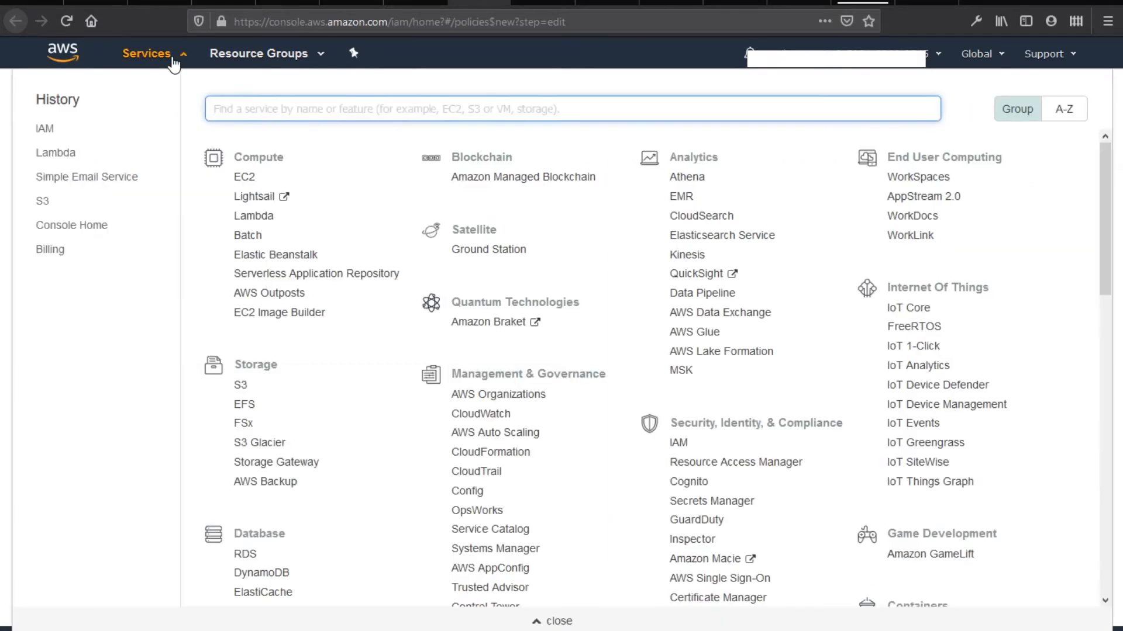
right_click(42, 202)
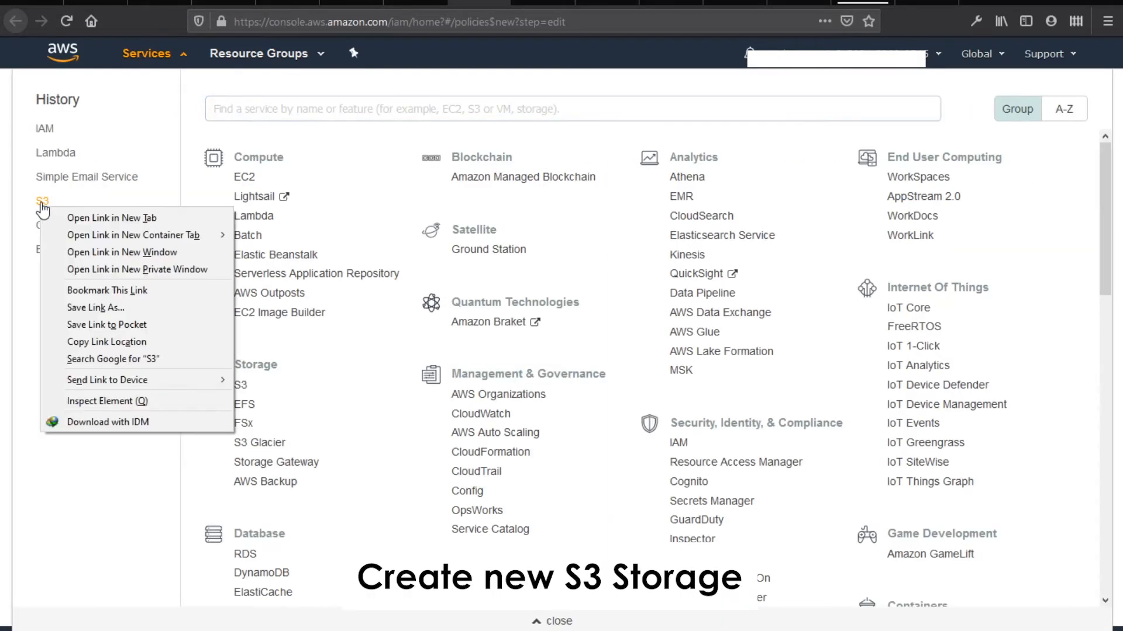
left_click(60, 213)
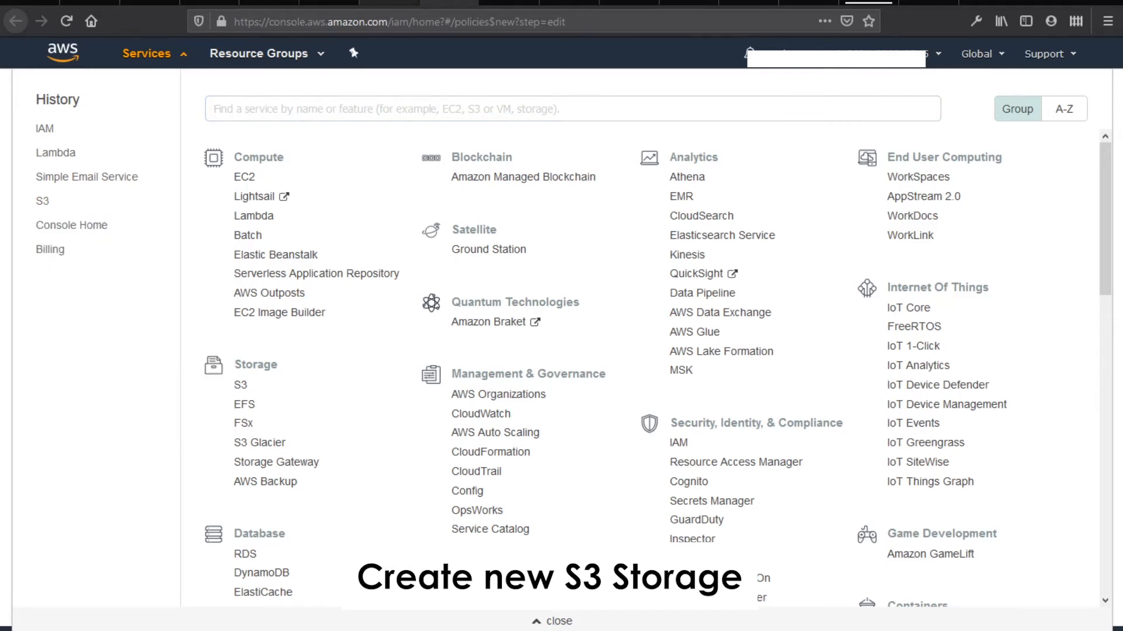
left_click_drag(508, 3, 395, 3)
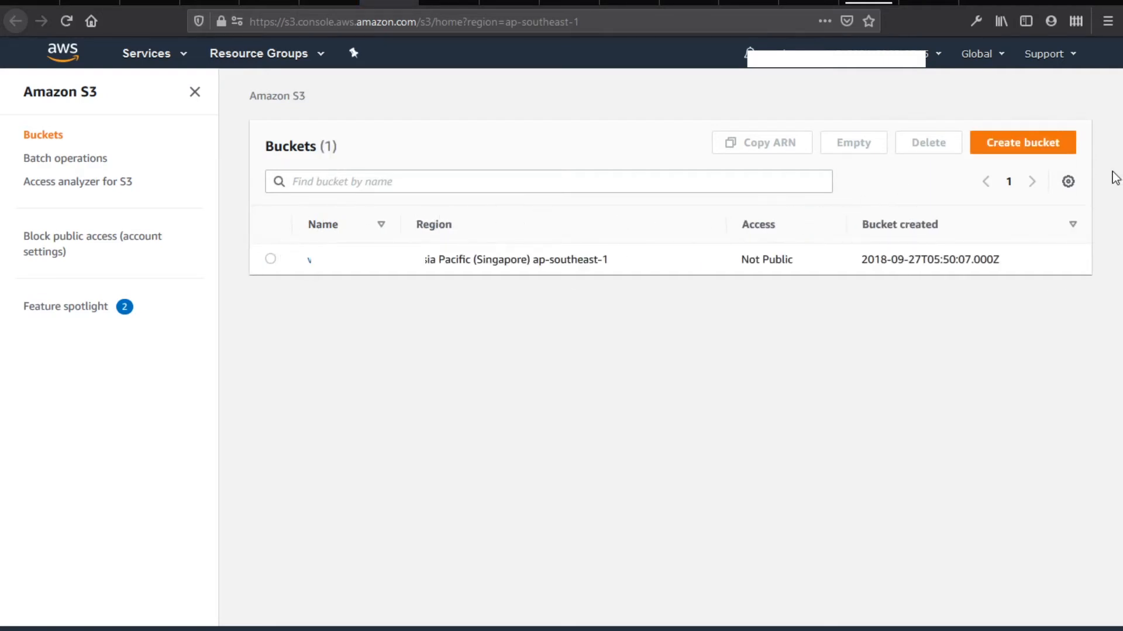
Begin a new bucket named gulihijau, review its settings, then glance at the SES domain records
left_click(1017, 146)
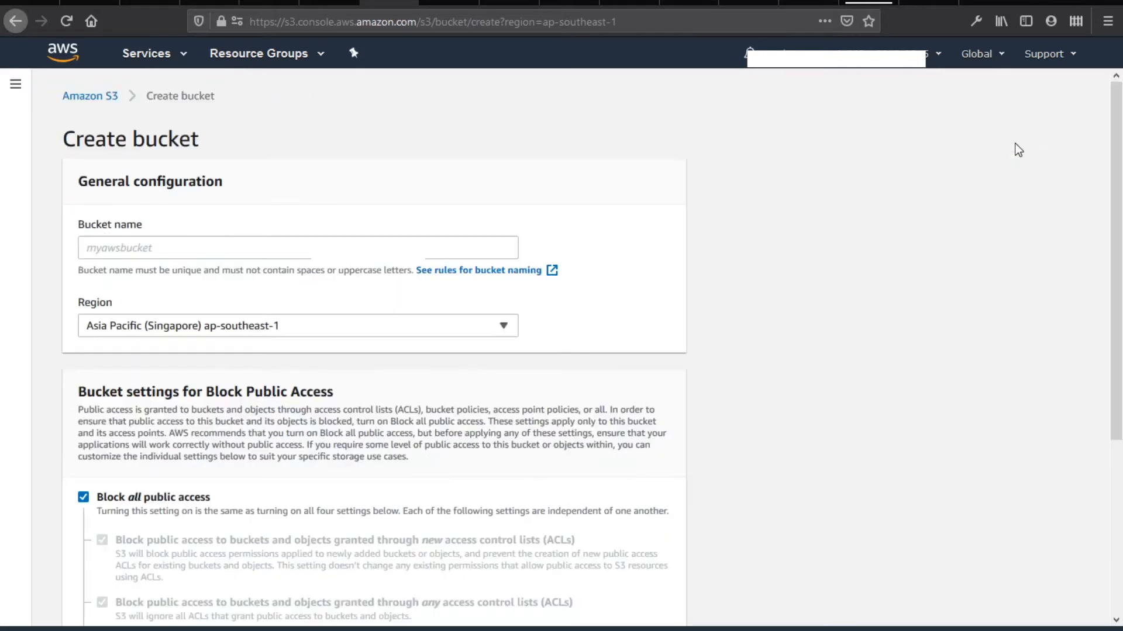
left_click(253, 246)
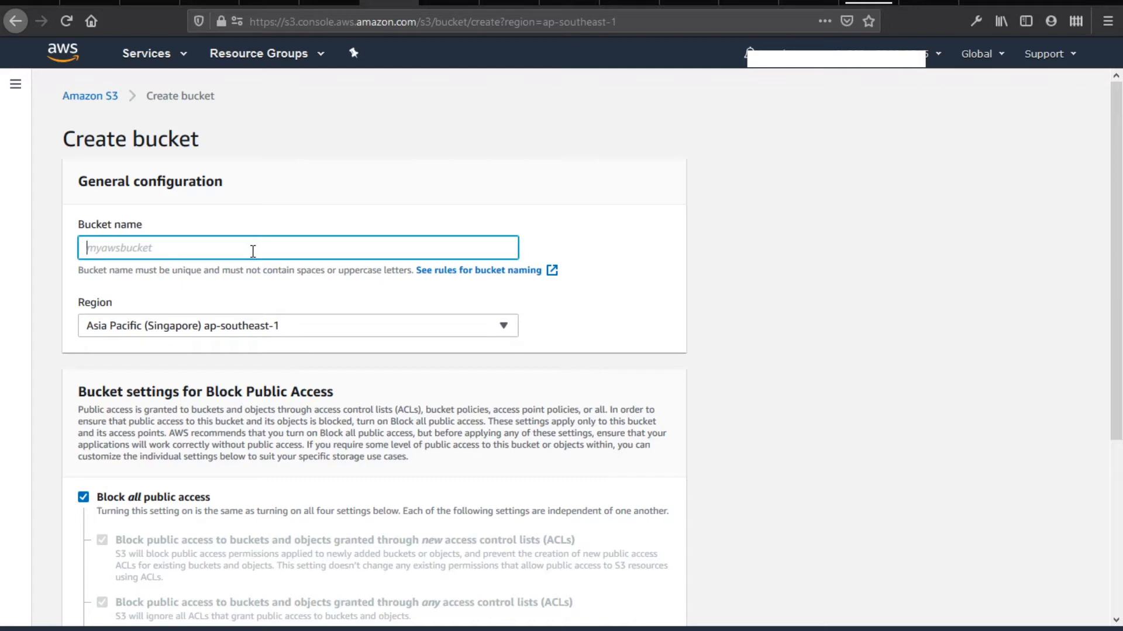
type("guli")
type("hijau")
scroll(263, 269, "down", 5)
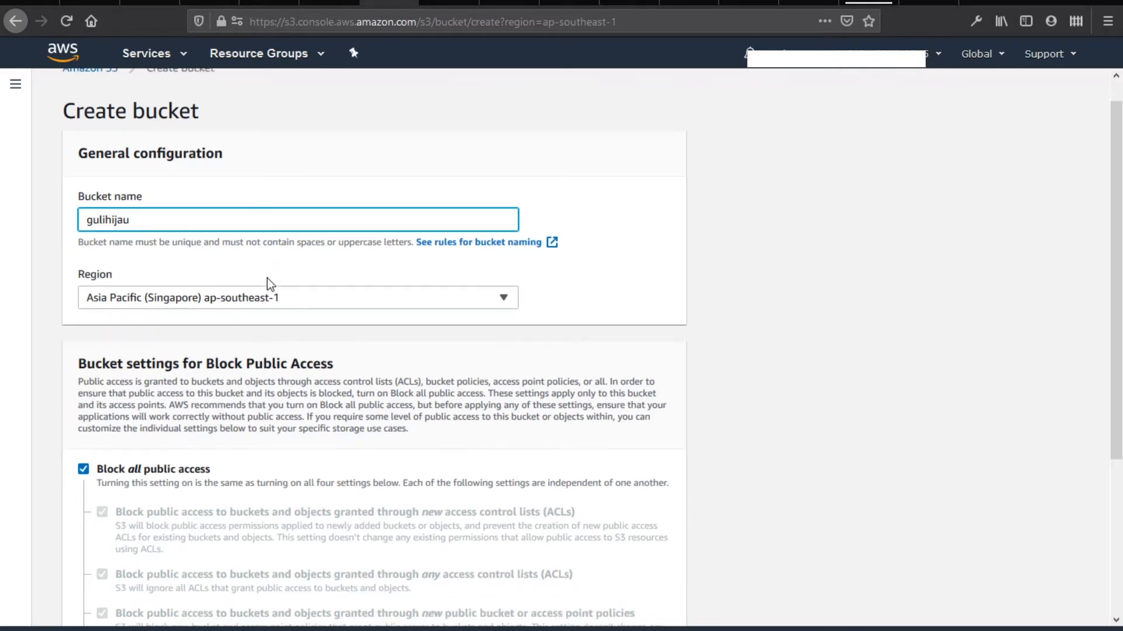
scroll(358, 329, "up", 5)
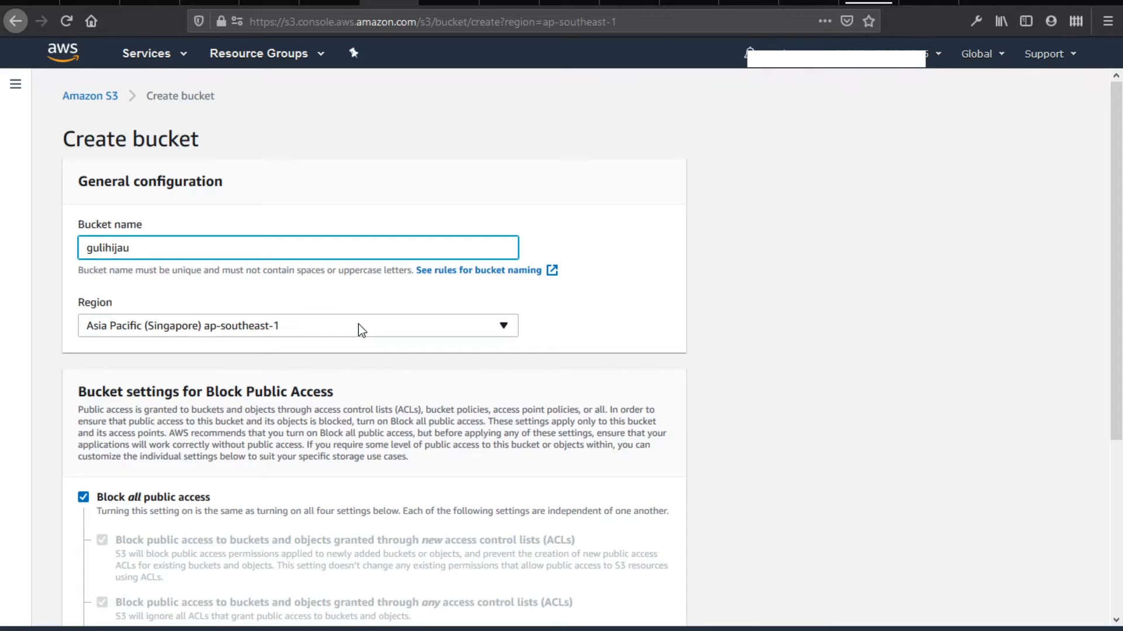
scroll(513, 363, "down", 5)
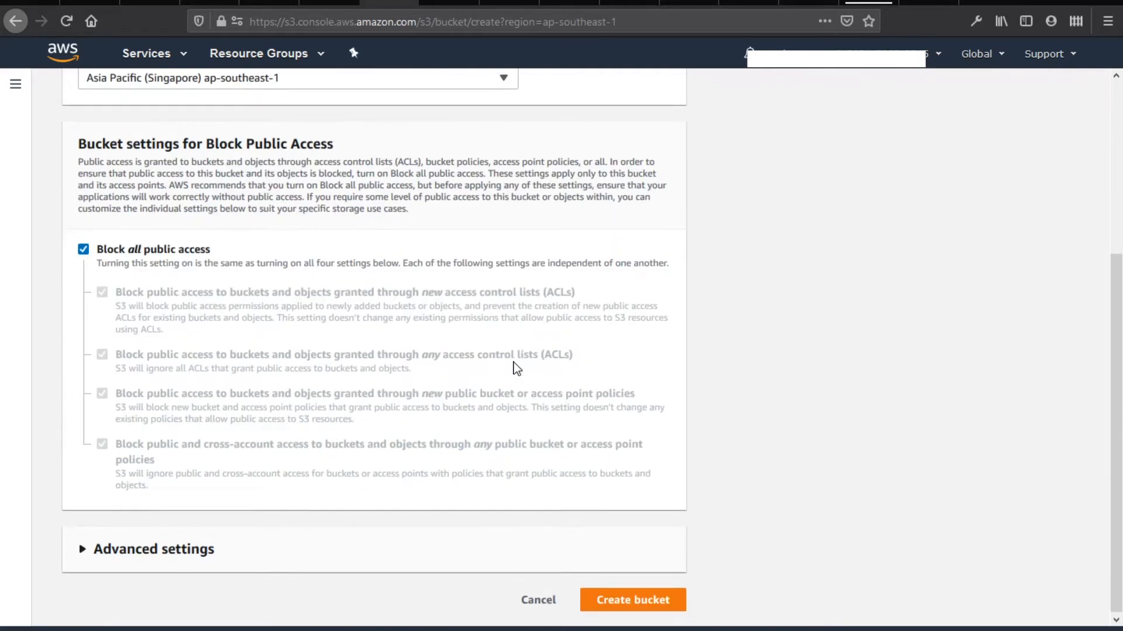
scroll(503, 368, "up", 5)
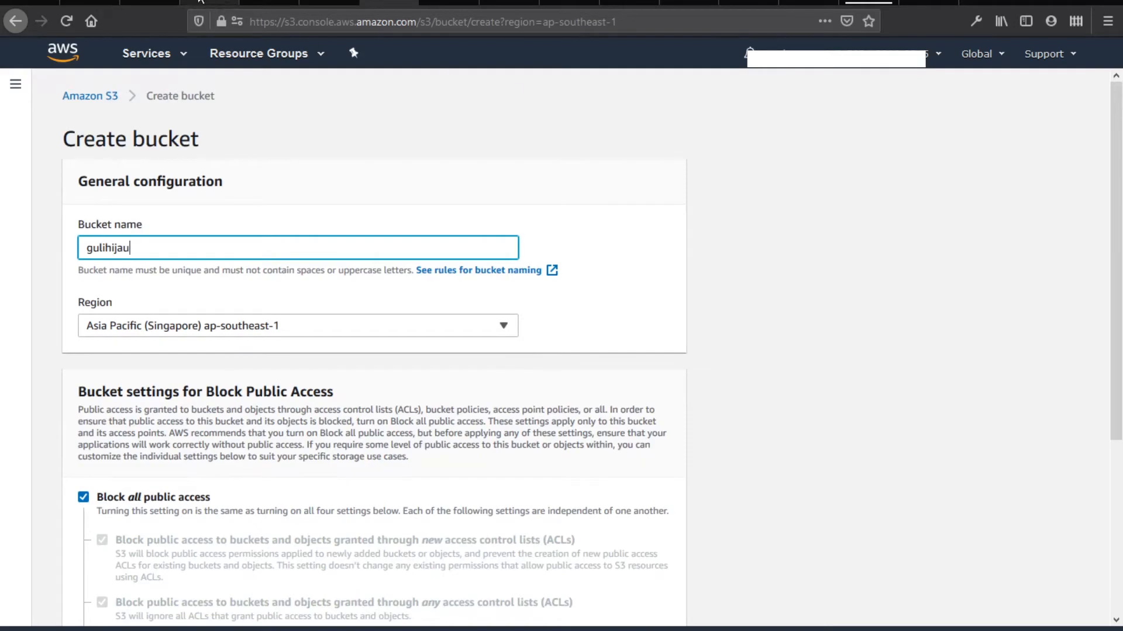
left_click(150, 3)
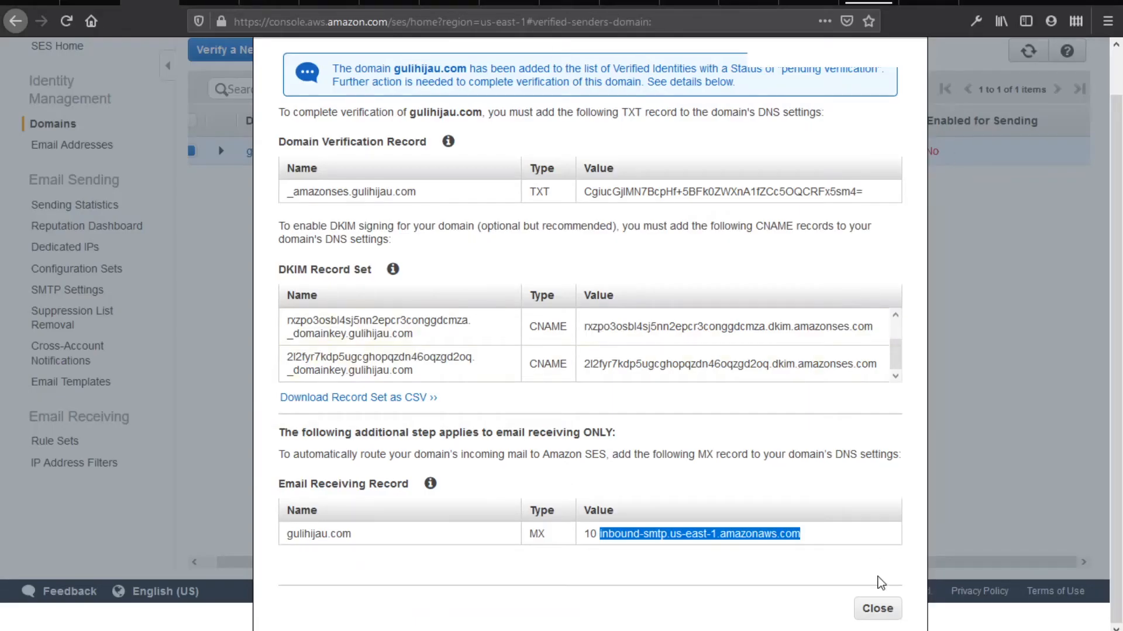
left_click(877, 608)
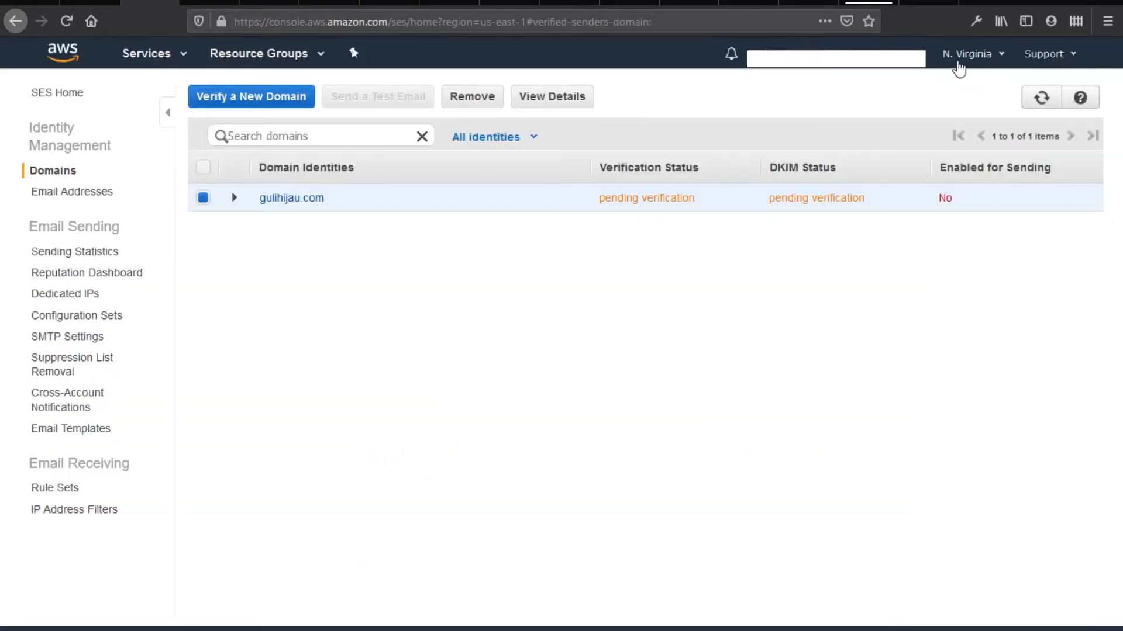
Keep the Asia Pacific (Singapore) region and create gulihijau with all public access blocked
left_click(389, 3)
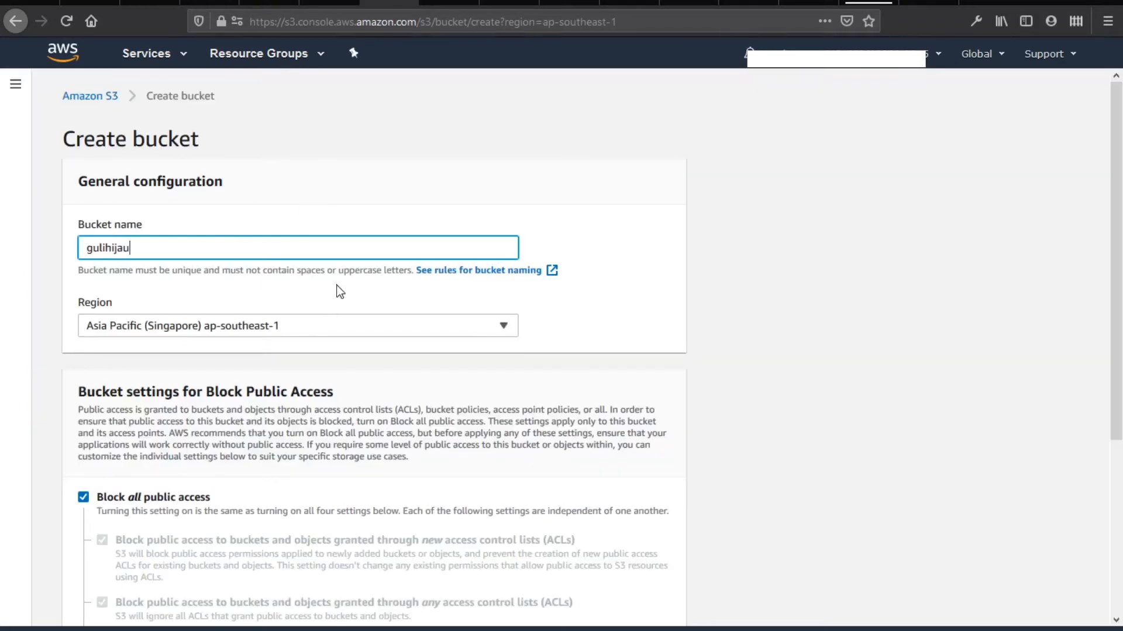
left_click(318, 334)
scroll(311, 544, "down", 4)
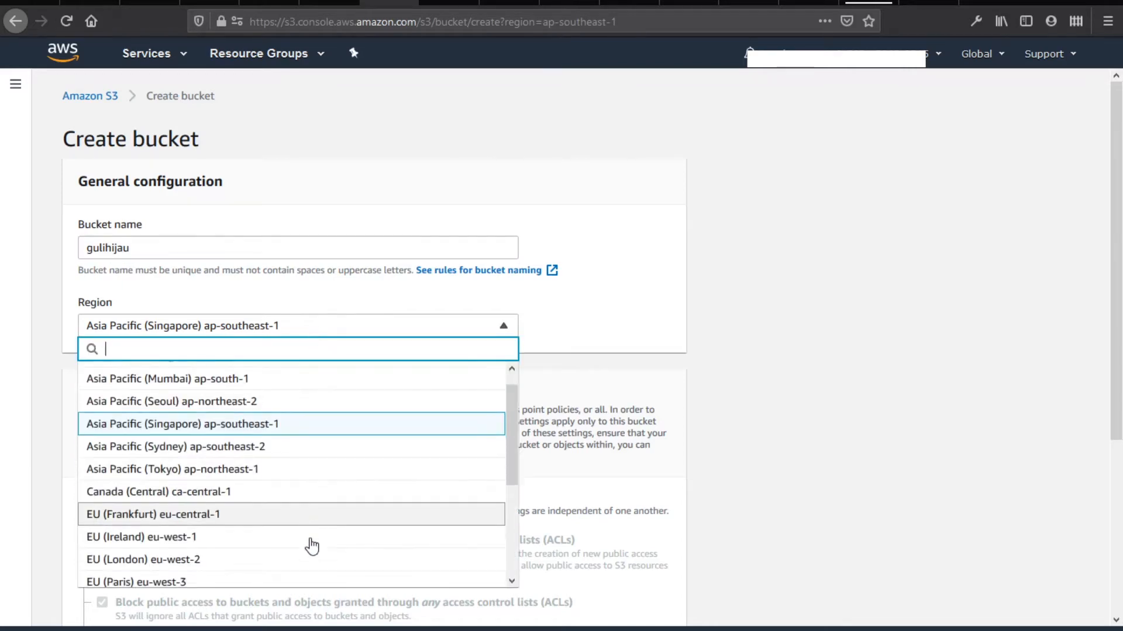
scroll(313, 525, "up", 4)
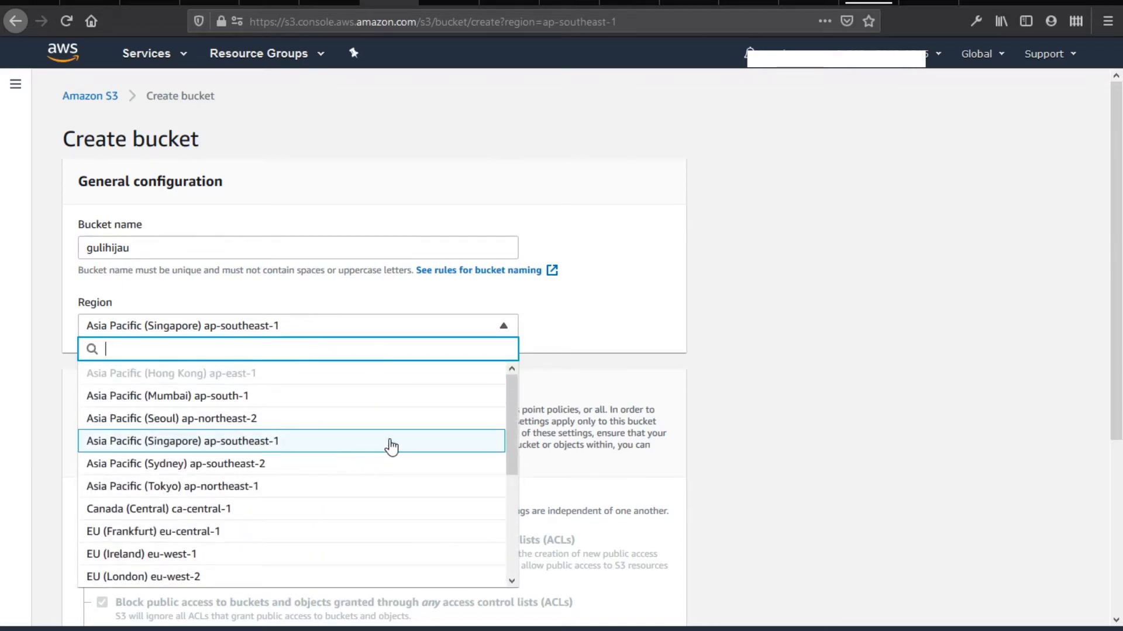
left_click(715, 406)
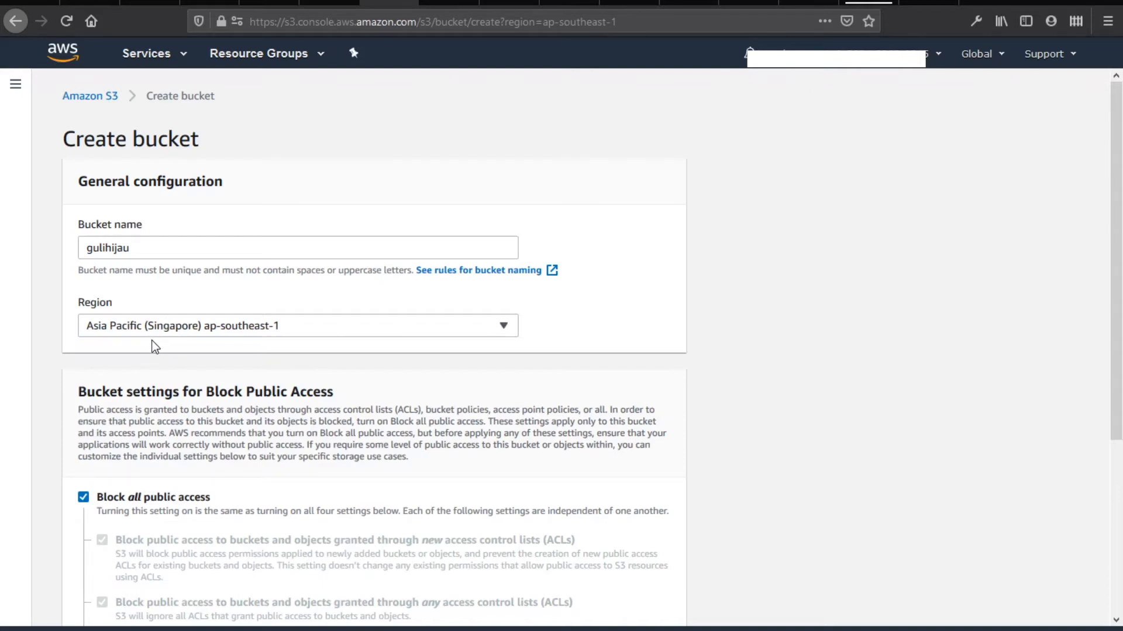
scroll(672, 402, "down", 4)
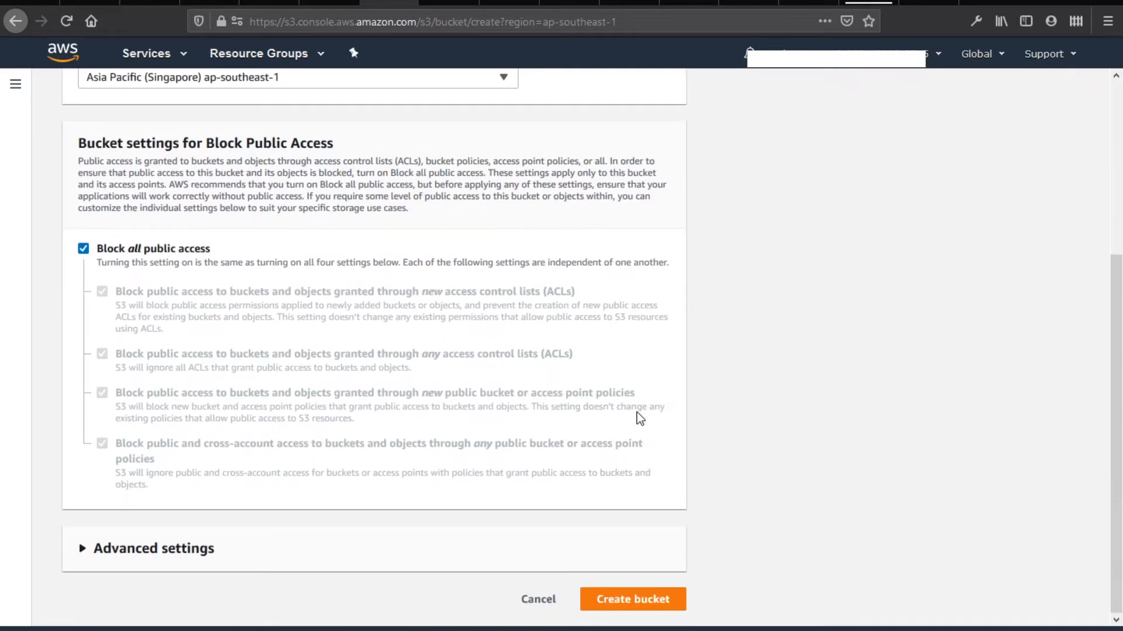
left_click(275, 564)
scroll(292, 502, "down", 3)
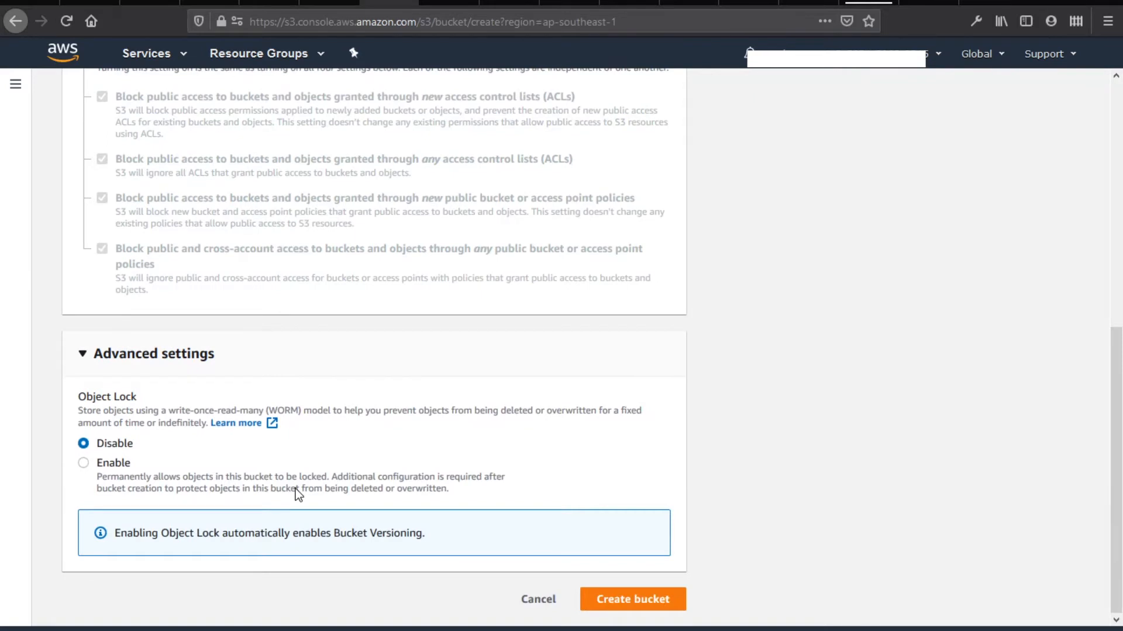
left_click(657, 611)
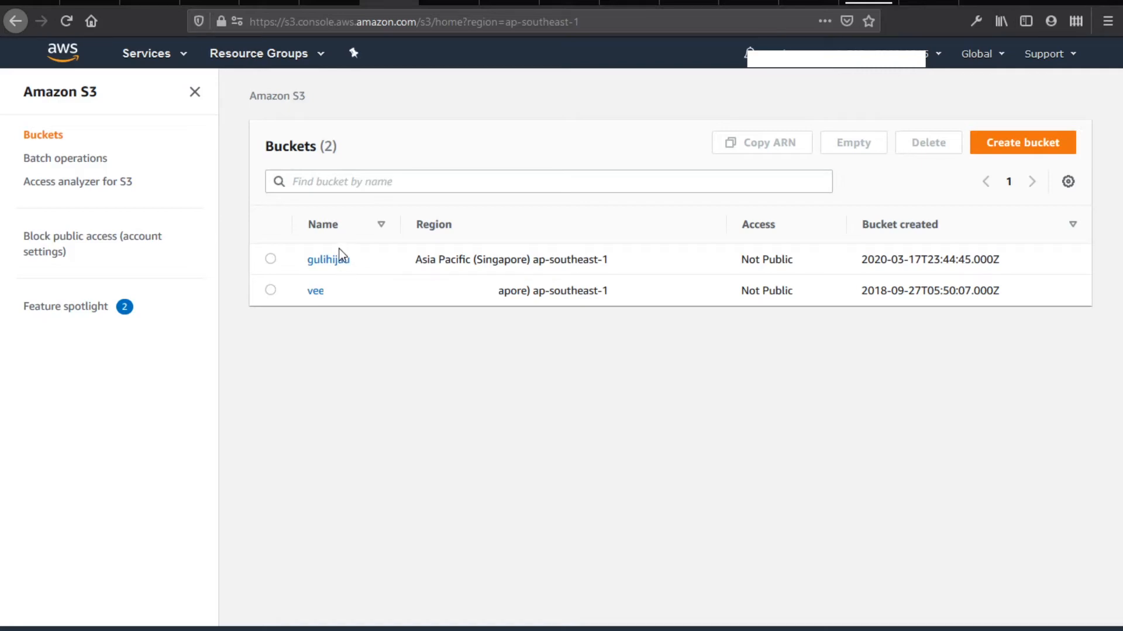
Open the empty Bucket Policy editor under gulihijau's Permissions tab
left_click(343, 262)
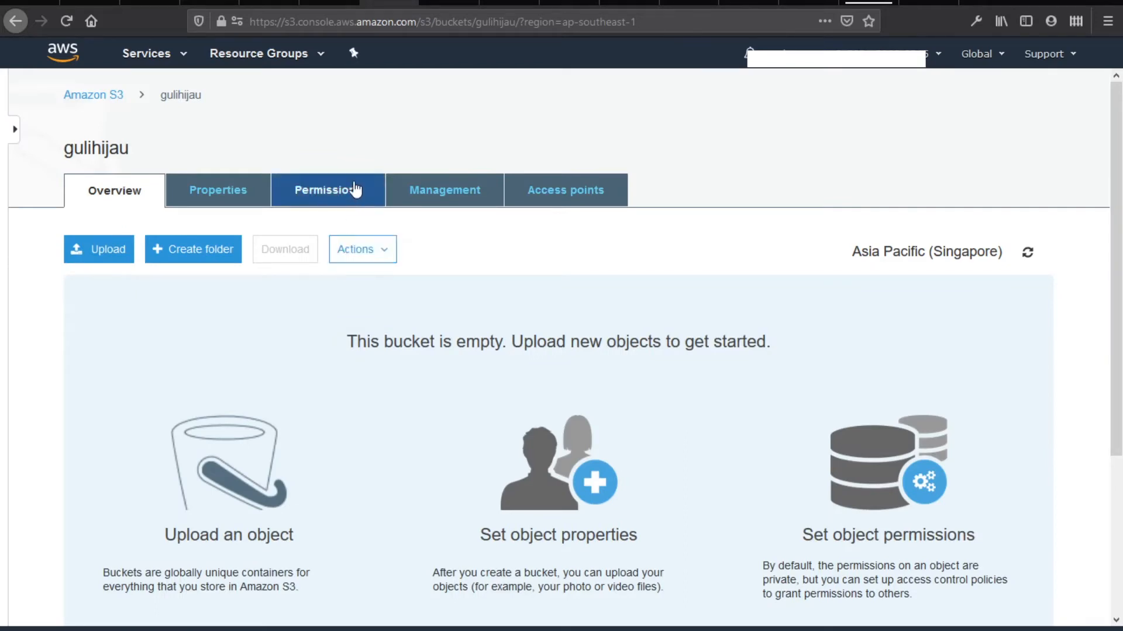
left_click(338, 196)
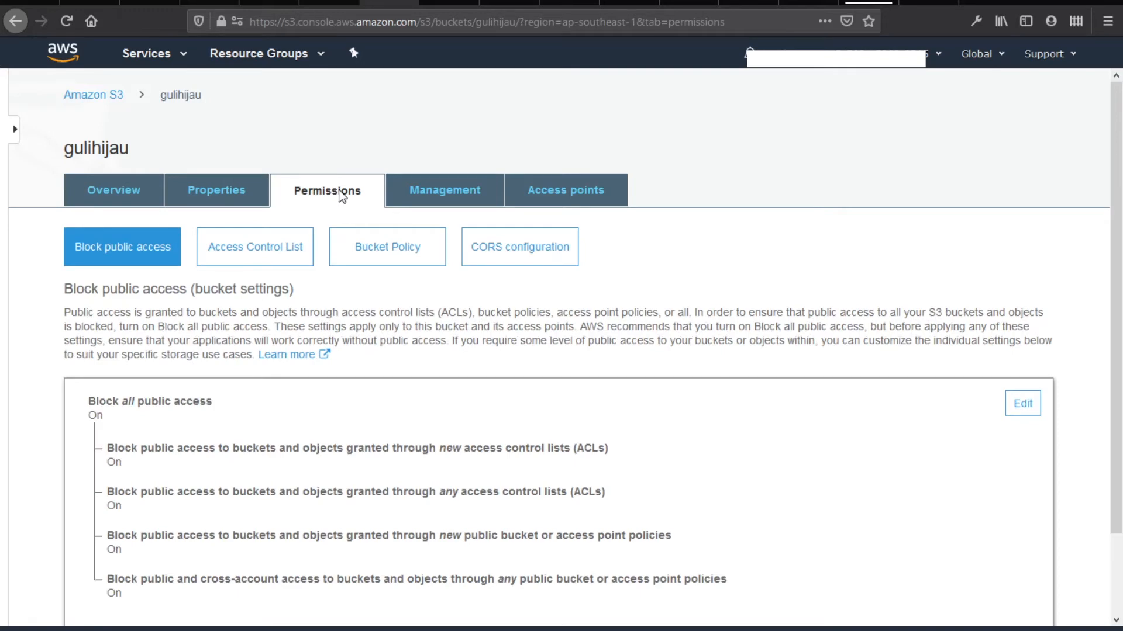
left_click(388, 263)
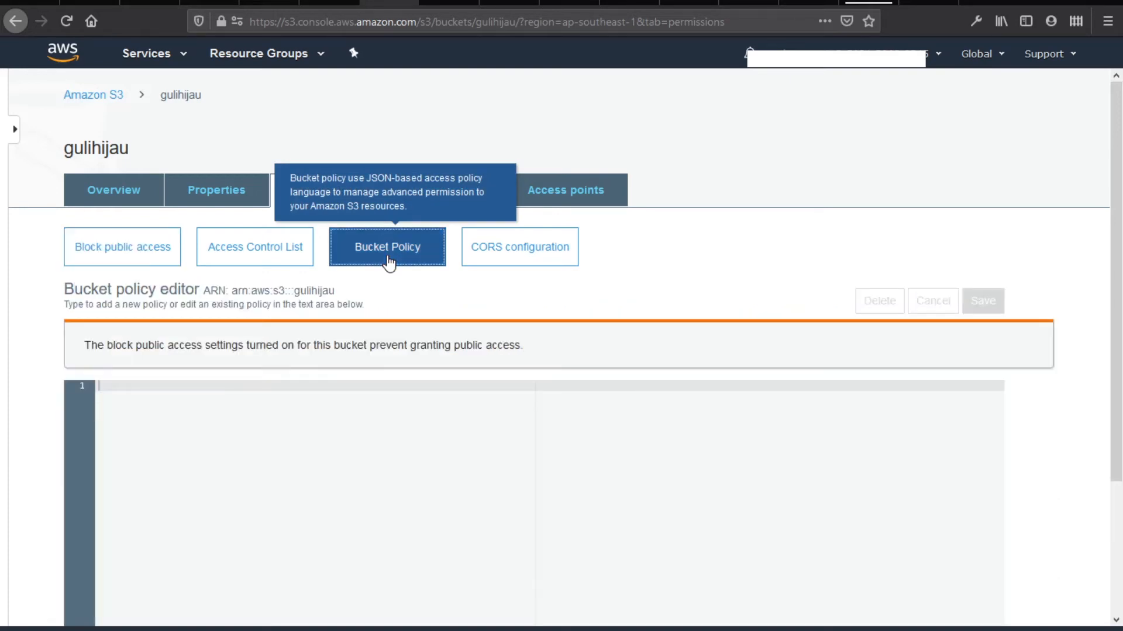
left_click(340, 408)
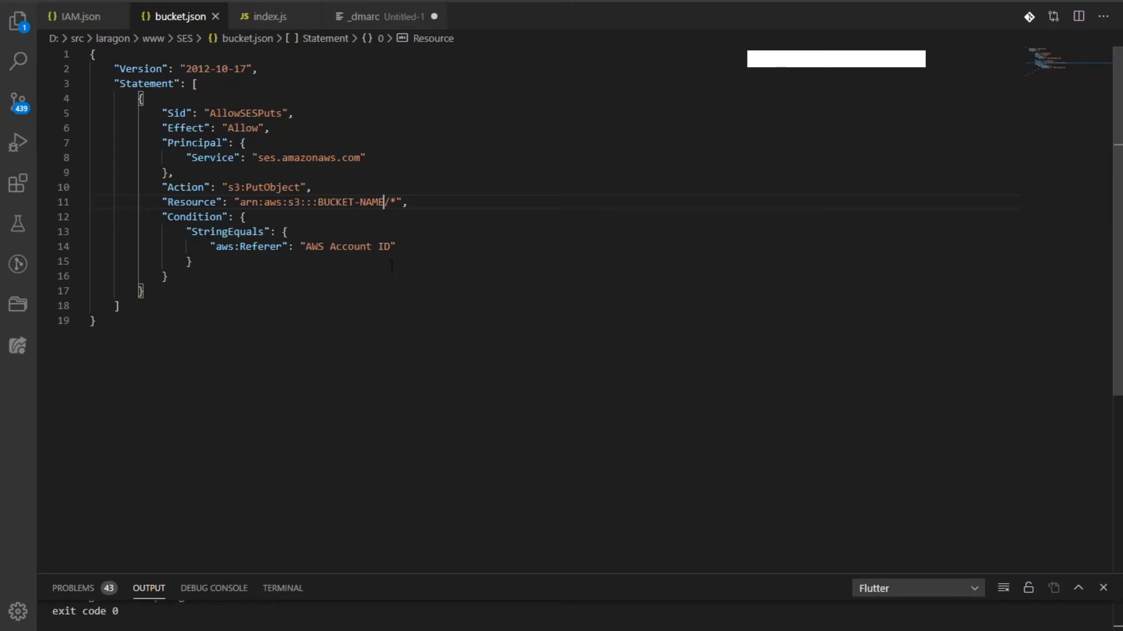
Review index.js, IAM.json and bucket.json against the empty bucket policy editor
left_click(382, 204)
left_click(281, 18)
left_click(92, 22)
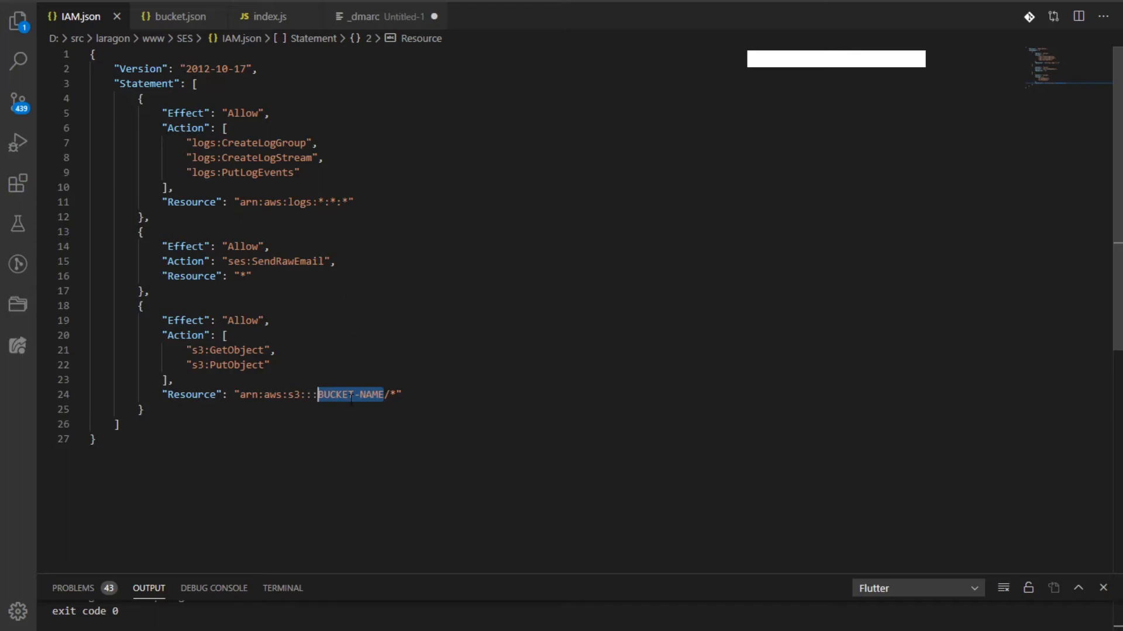
key("alt+Tab")
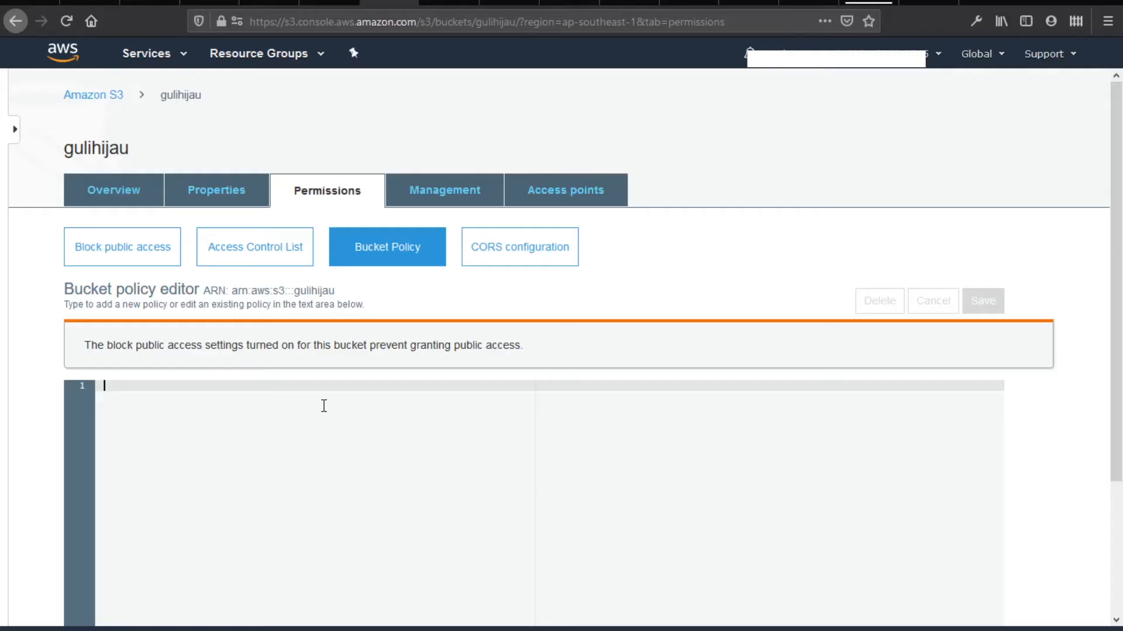
left_click(267, 407)
key("alt+Tab")
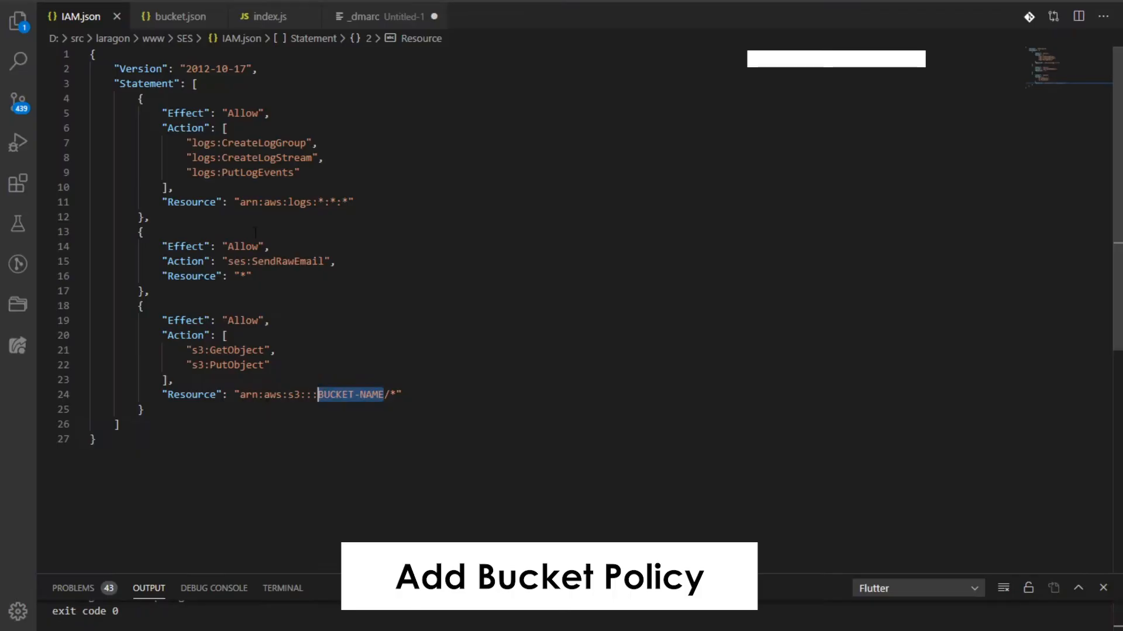
left_click(186, 24)
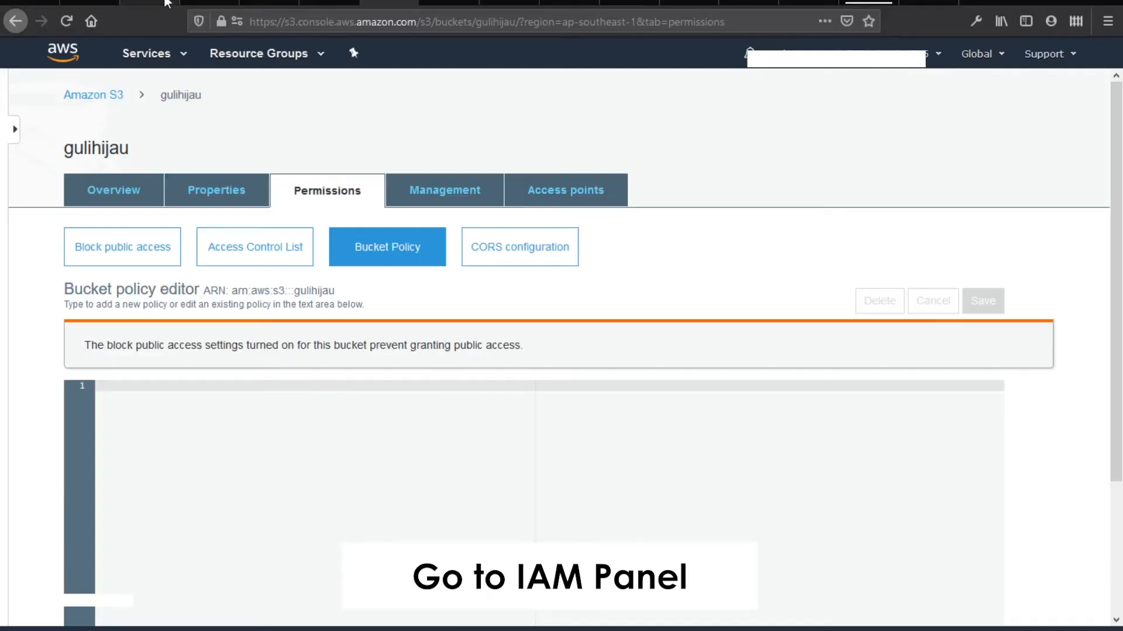
left_click(165, 3)
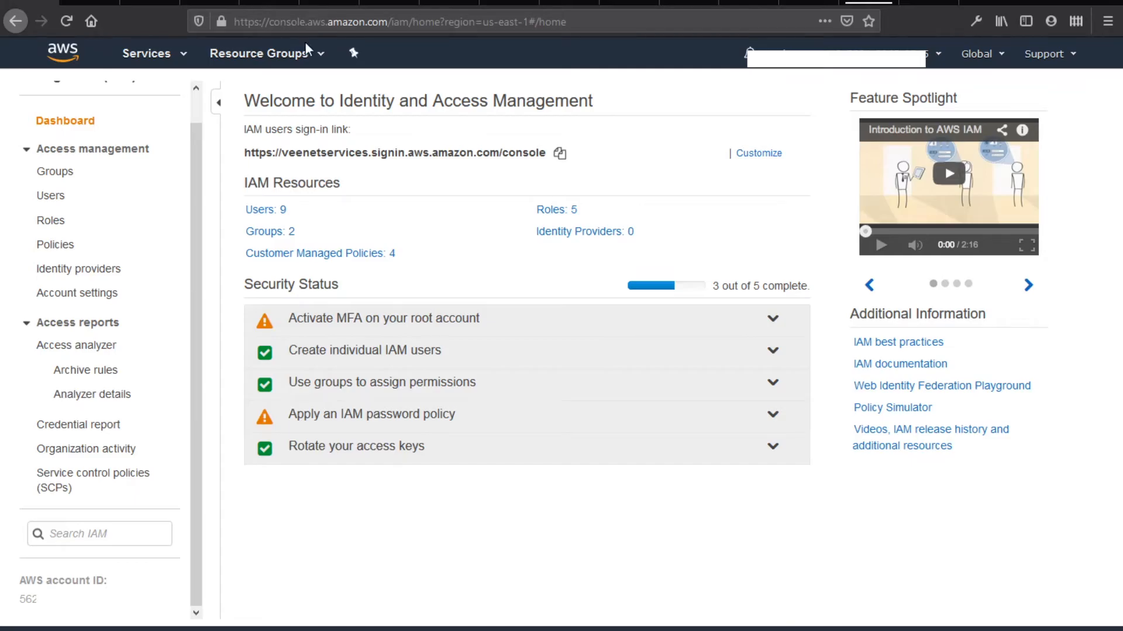
Replace the AWS Account ID placeholder in bucket.json with the account number
key("alt+Tab")
double_click(351, 261)
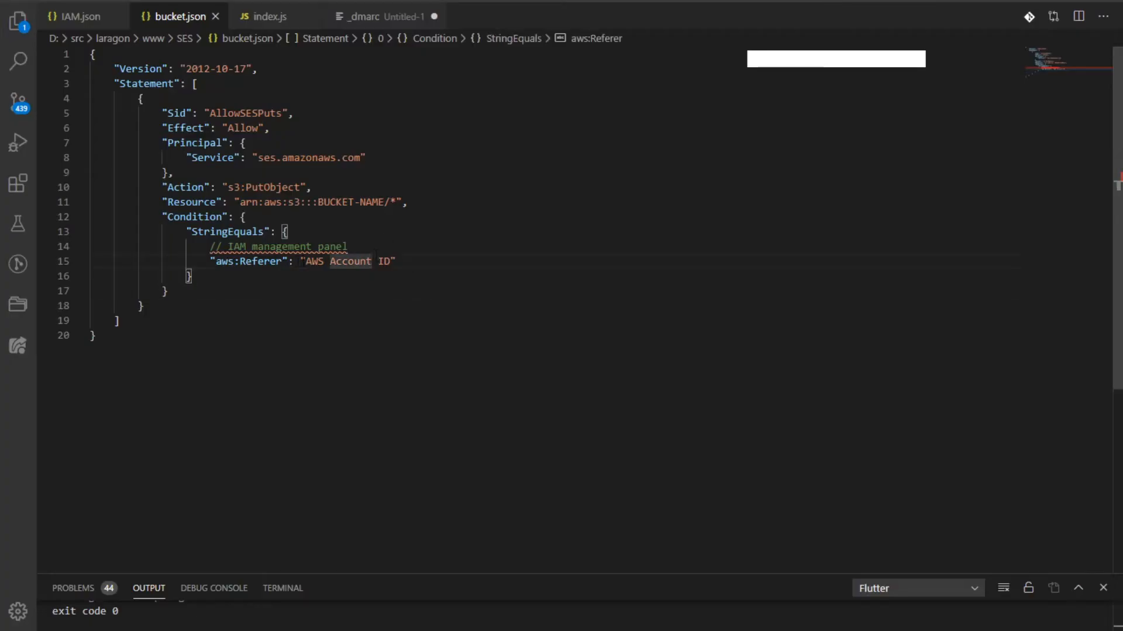
left_click_drag(306, 261, 389, 261)
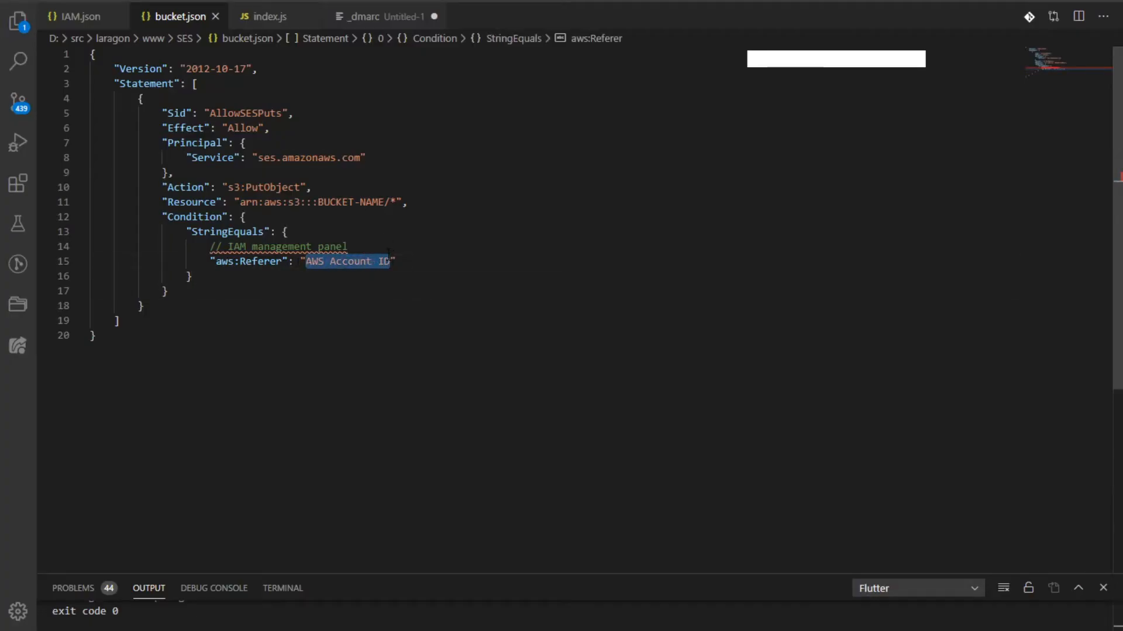
type("2323232323")
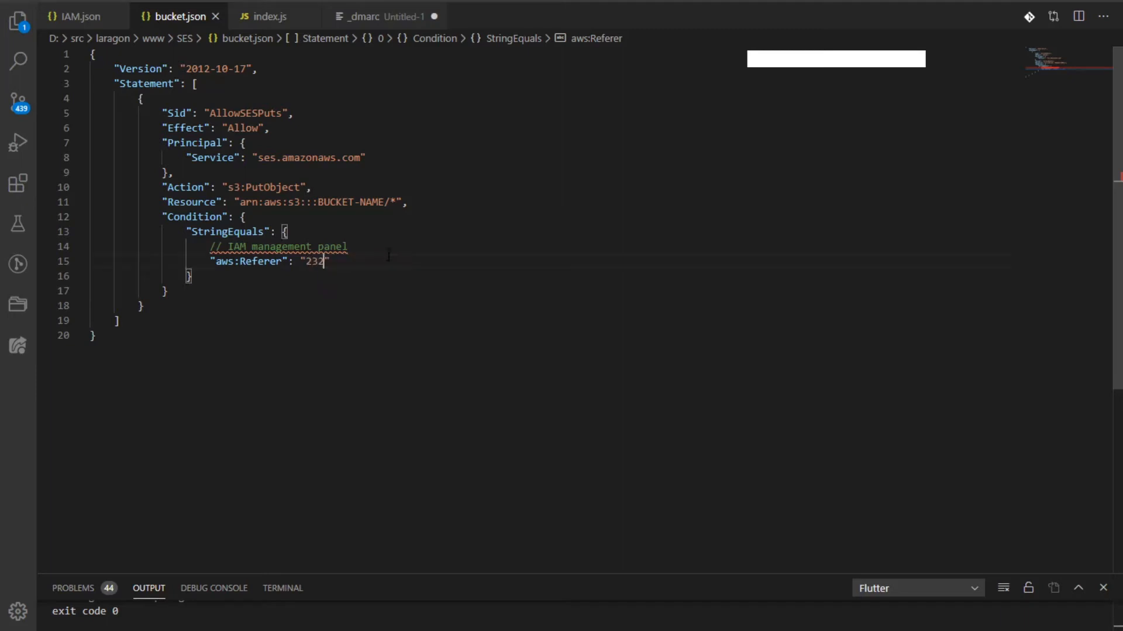
key("ctrl+shift+Left")
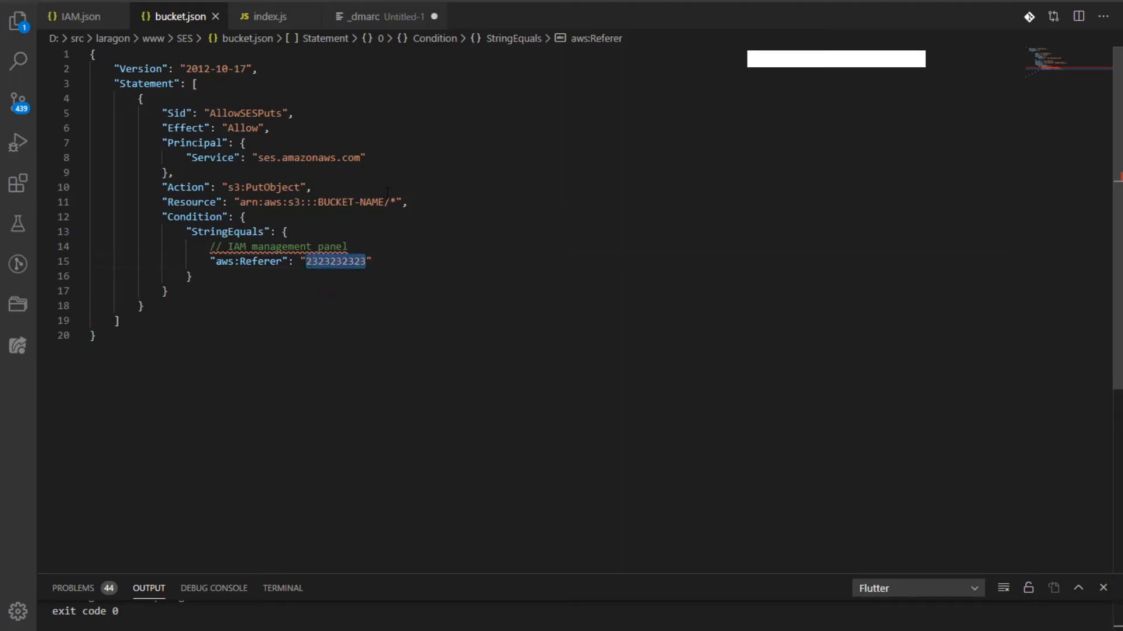
Change BUCKET-NAME to gulihijau and copy the whole bucket policy
left_click_drag(318, 202, 384, 201)
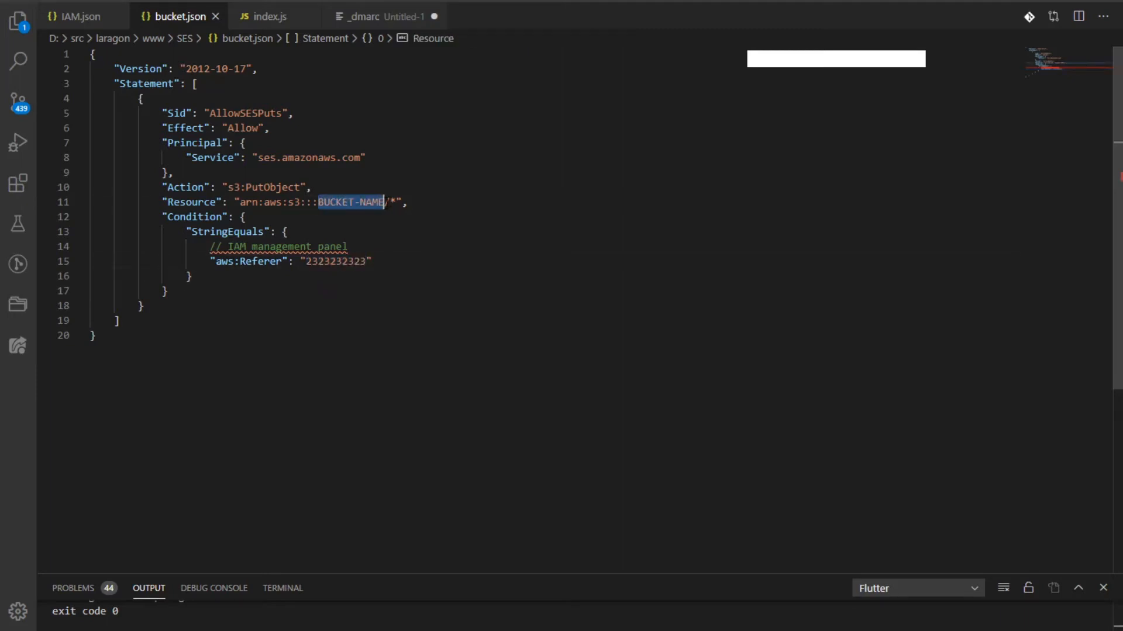
type("gulihiaj")
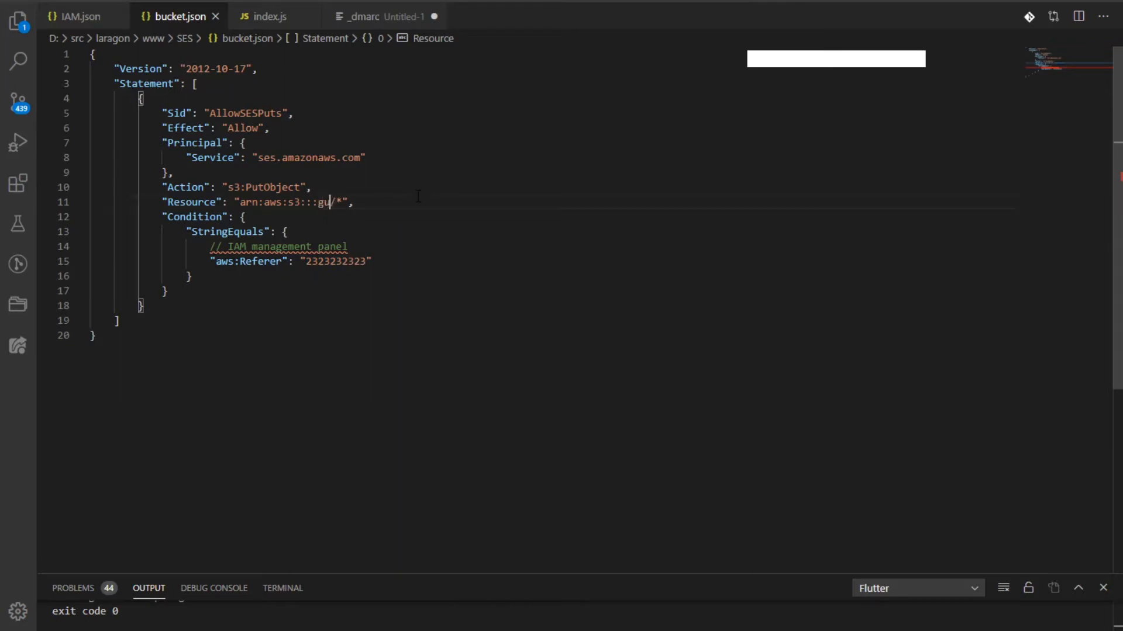
key("BackSpace")
key("BackSpace")
type("jau")
key("ctrl+a")
key("ctrl+c")
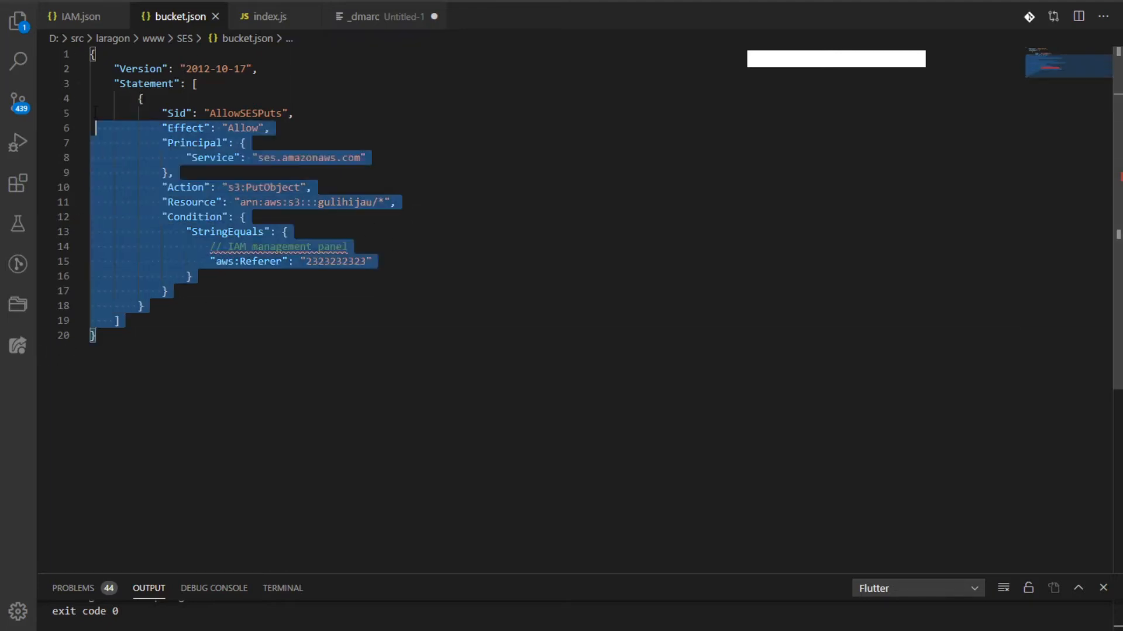
key("alt+Tab")
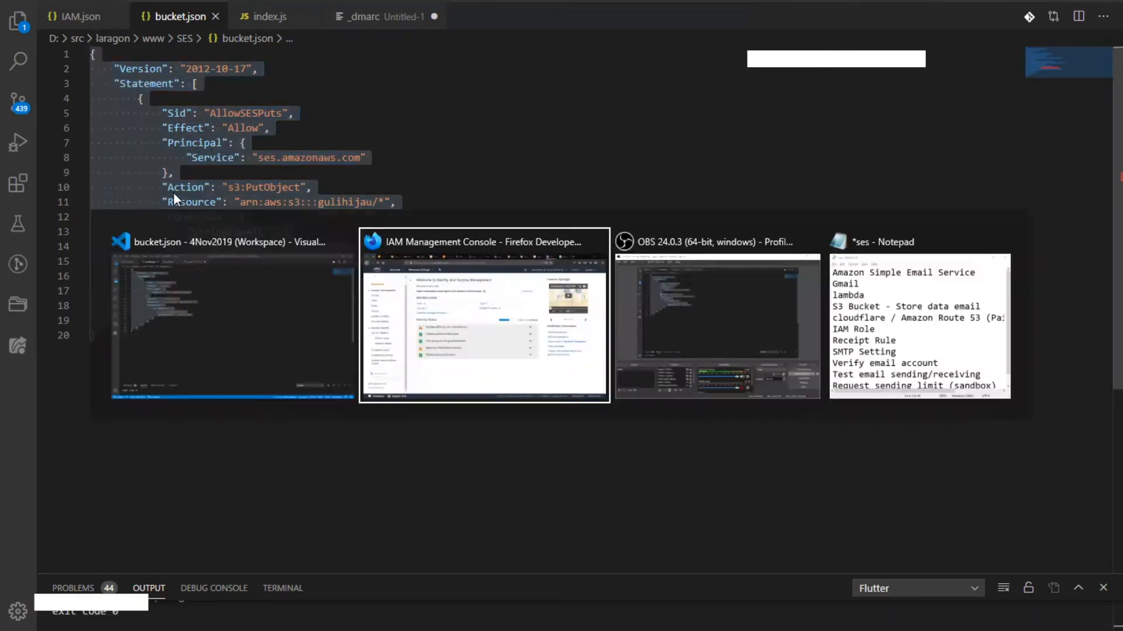
left_click(389, 5)
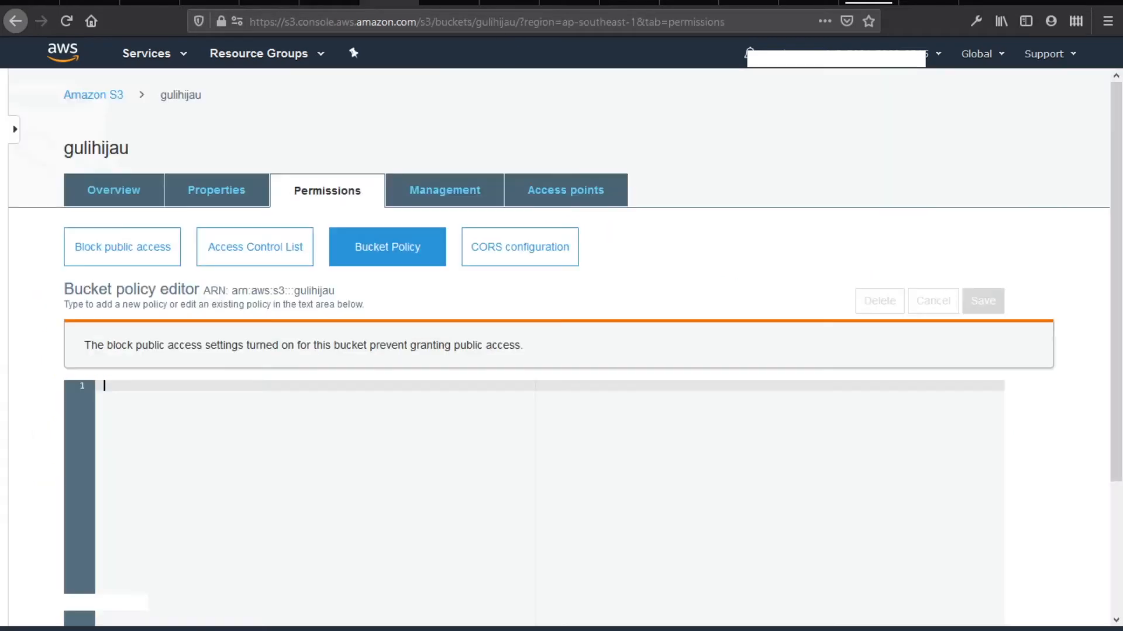
Paste the copied policy into gulihijau's bucket policy editor and save it
left_click(301, 421)
key("ctrl+v")
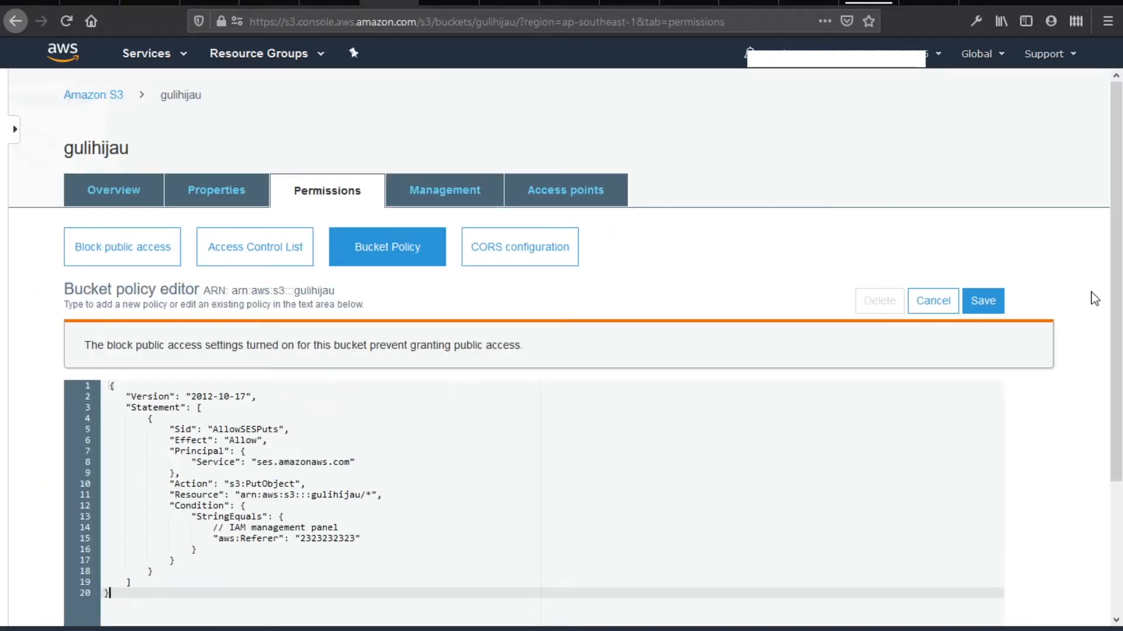
left_click(979, 320)
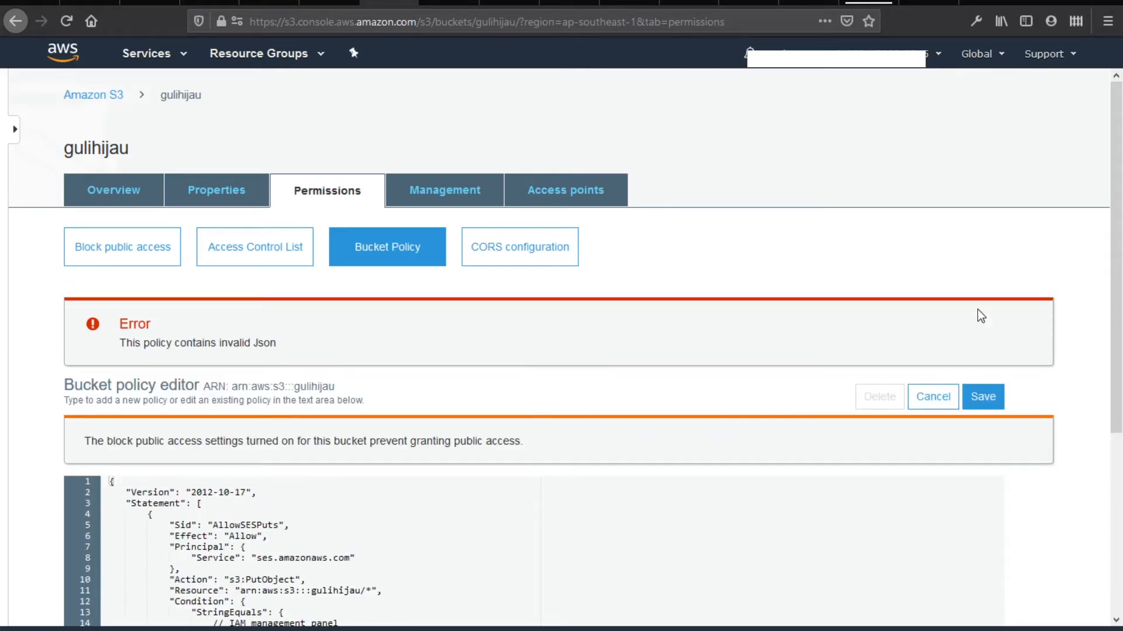
Delete the invalid 'IAM management panel' comment line and save the policy again
scroll(793, 328, "down", 5)
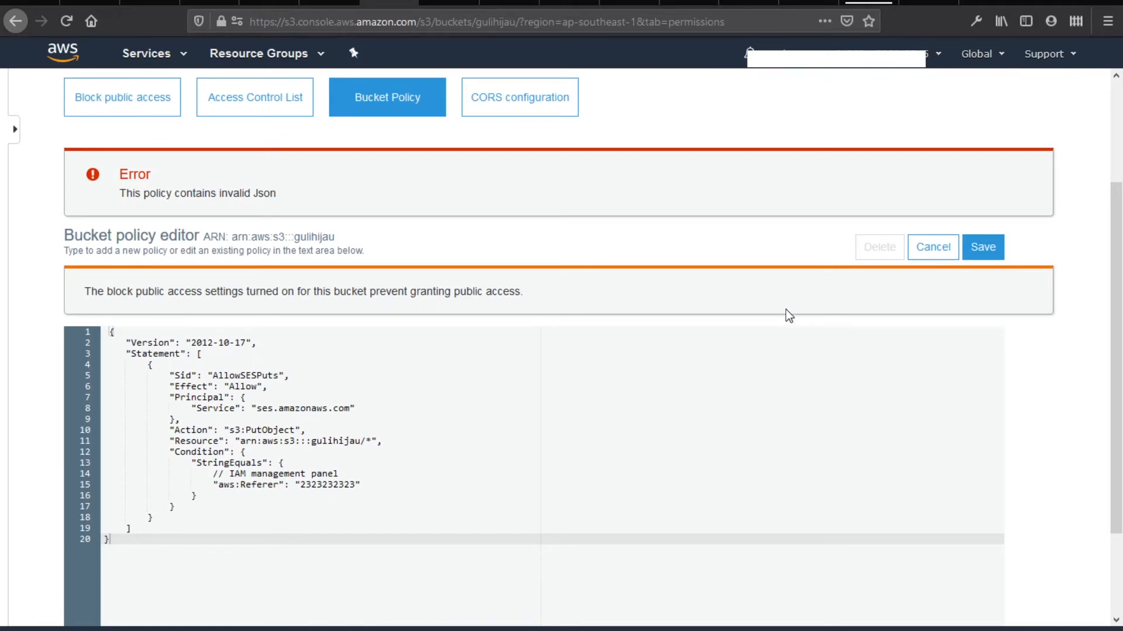
left_click_drag(338, 474, 53, 477)
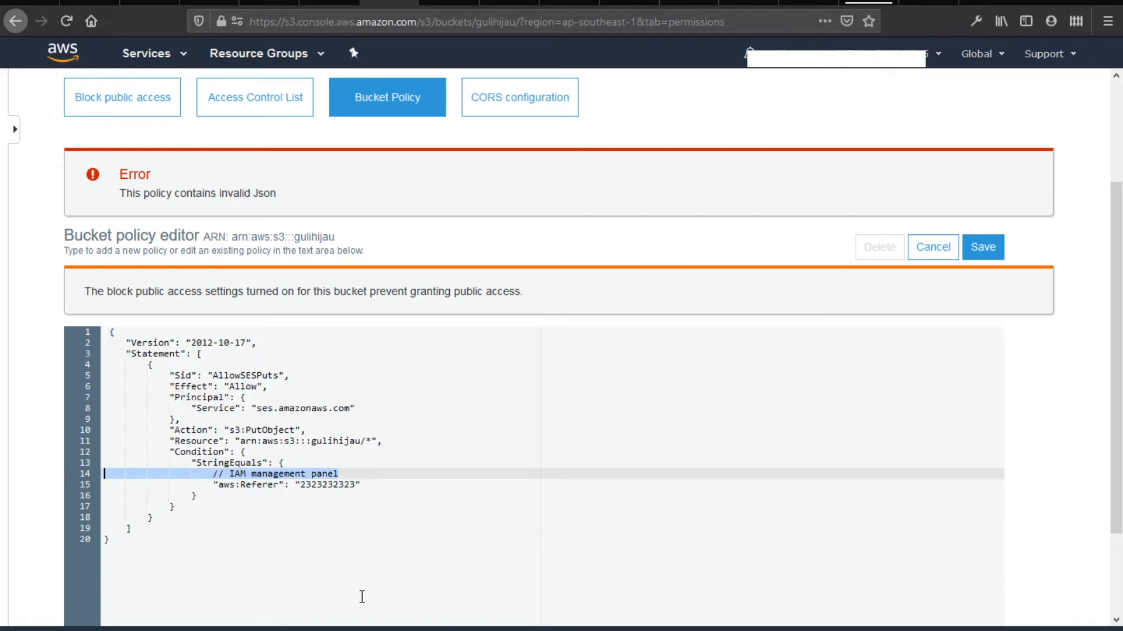
key("BackSpace")
key("BackSpace")
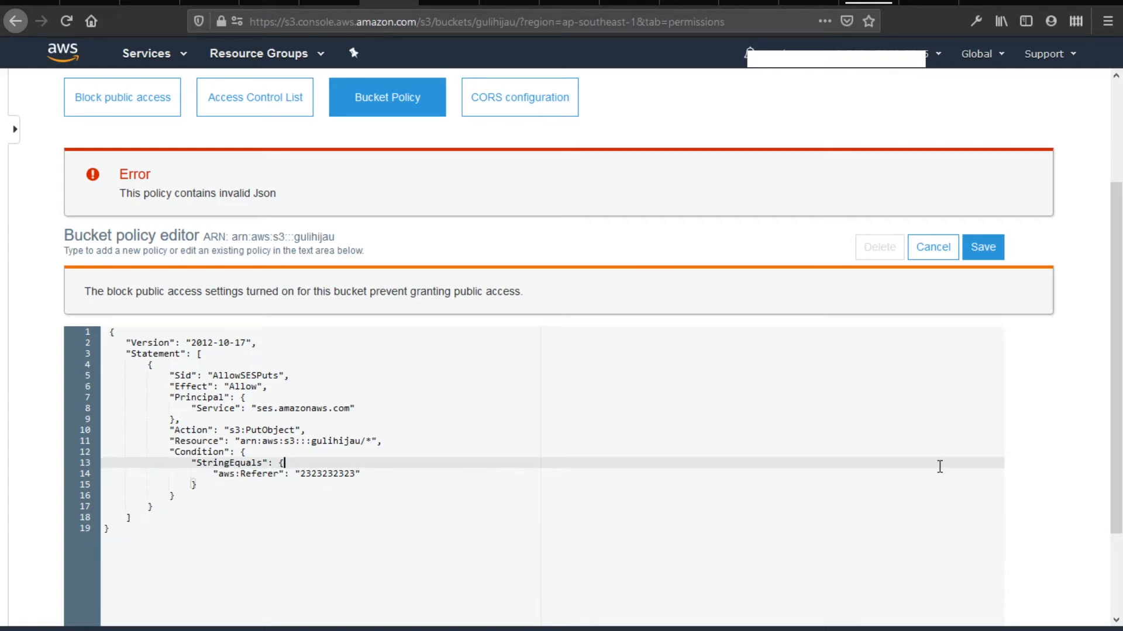
left_click(986, 248)
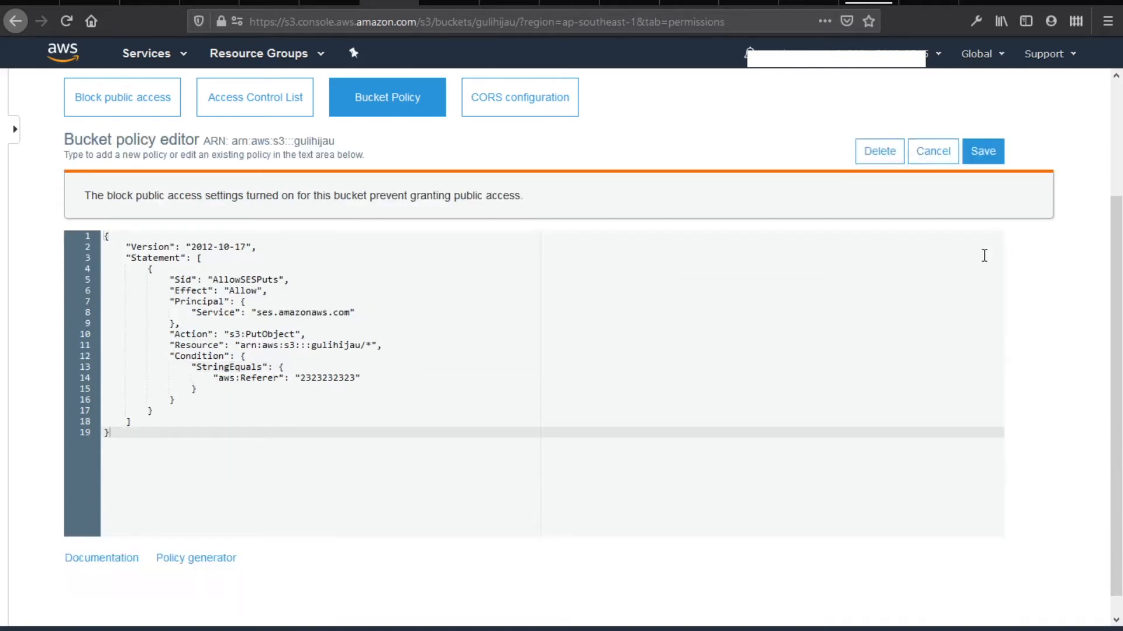
scroll(529, 416, "up", 3)
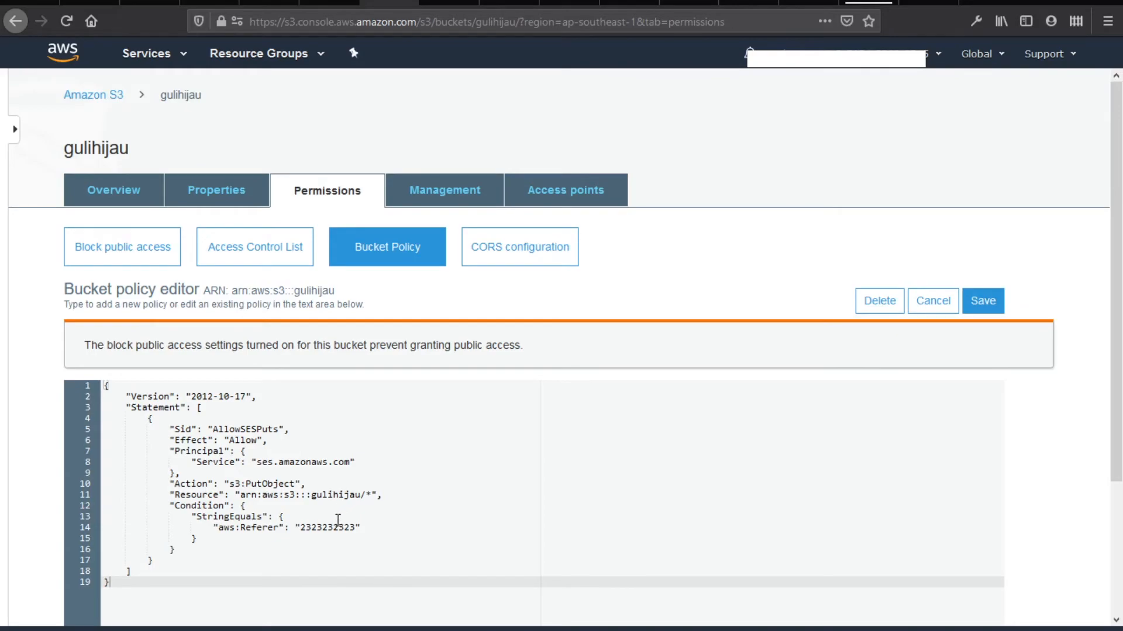
key("alt+Tab")
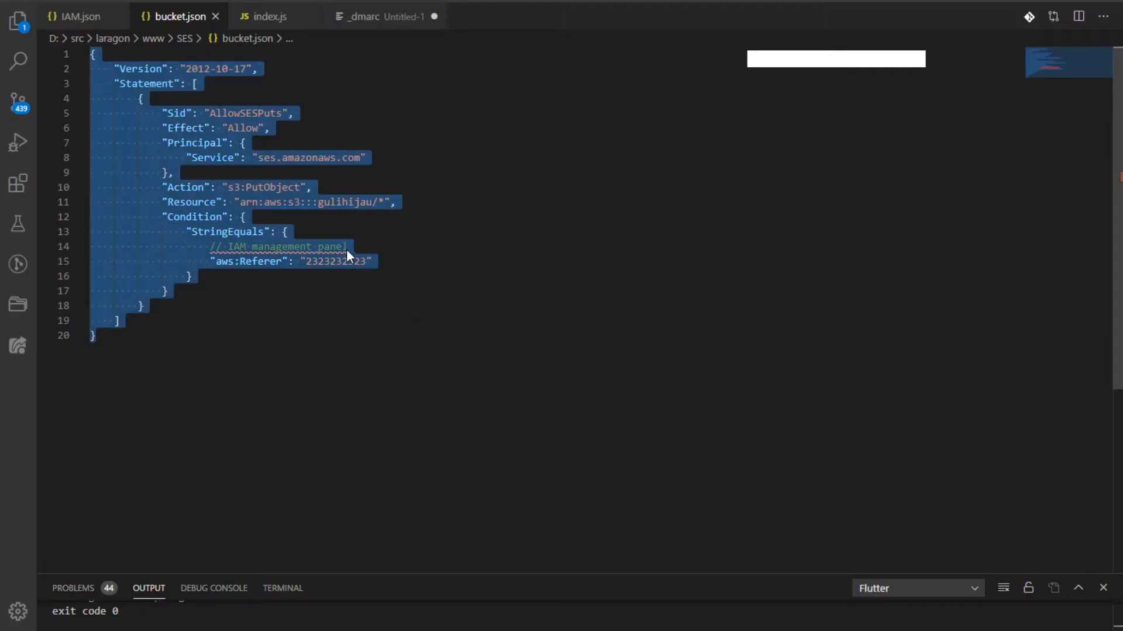
Remove the 'IAM management panel' comment line from bucket.json as well
left_click(347, 248)
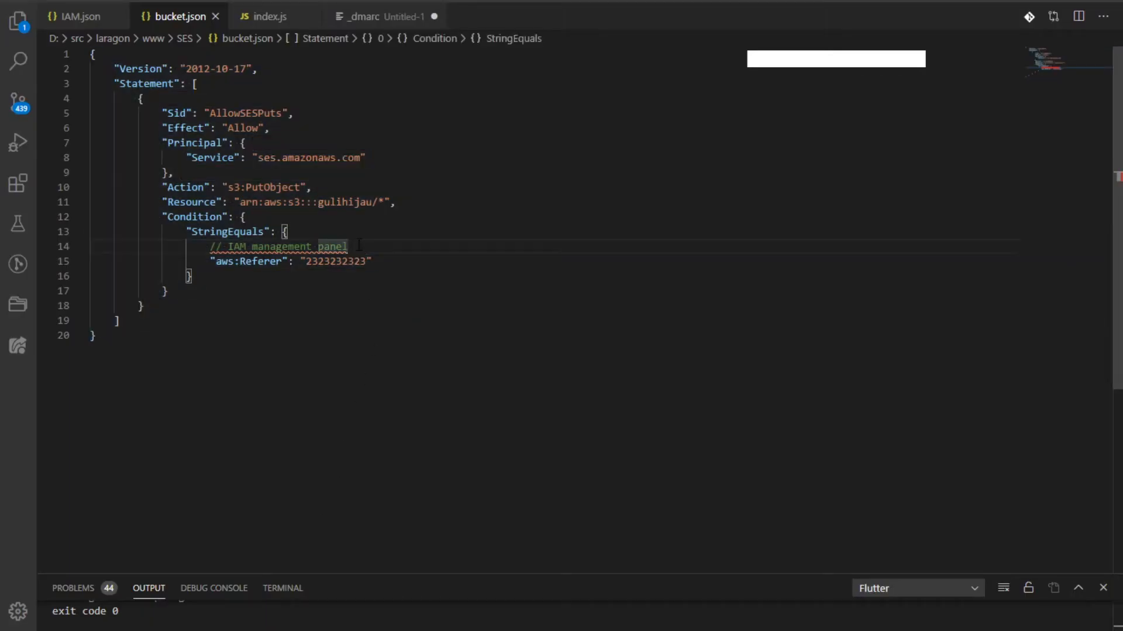
left_click_drag(349, 246, 84, 246)
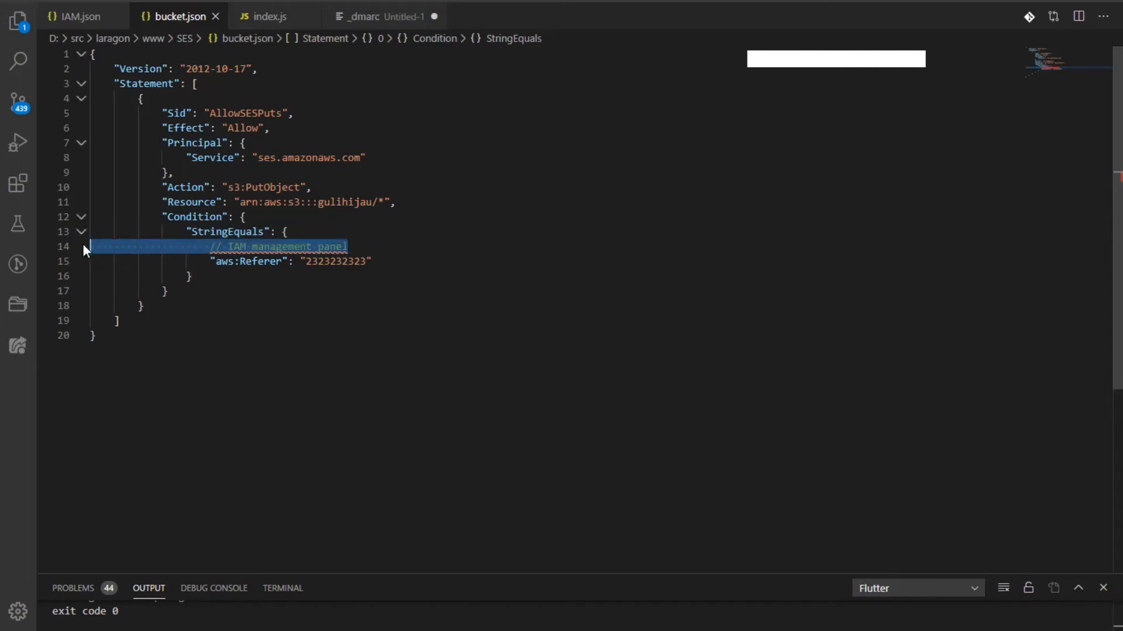
key("BackSpace")
key("BackSpace")
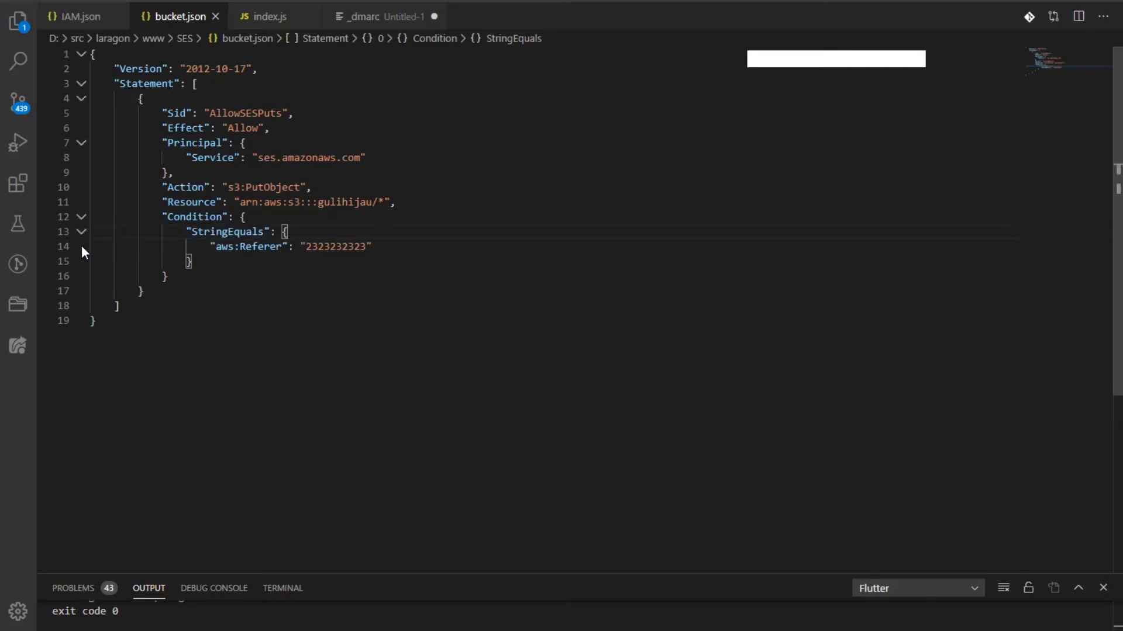
left_click(401, 246)
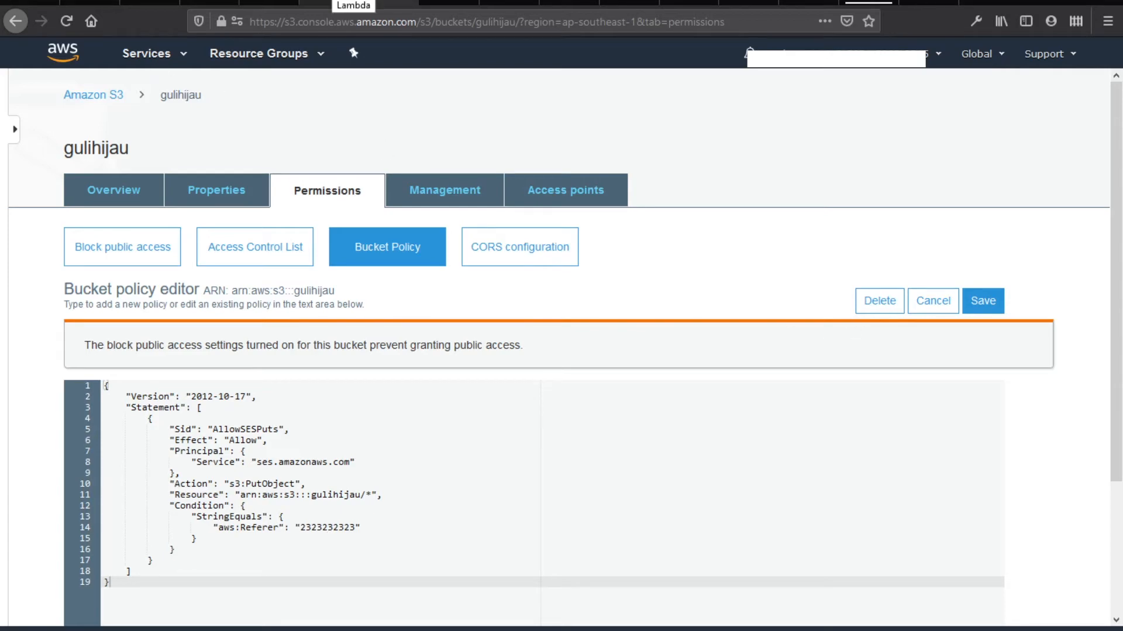
From the Create role page, start a new IAM policy and close the extra browser tab
left_click(329, 7)
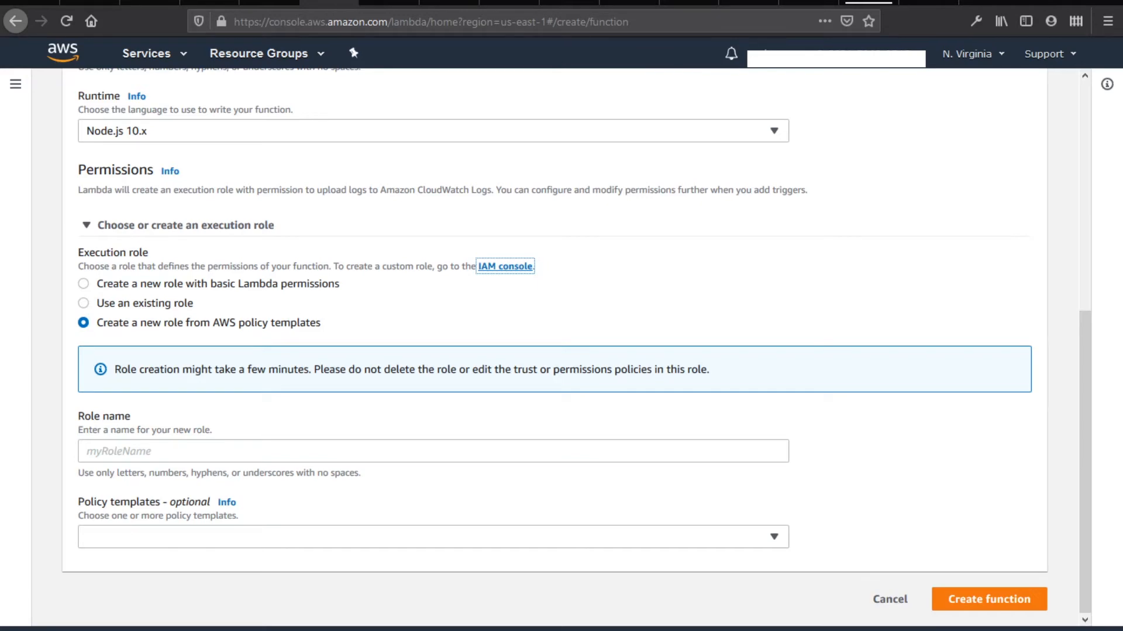
left_click(449, 4)
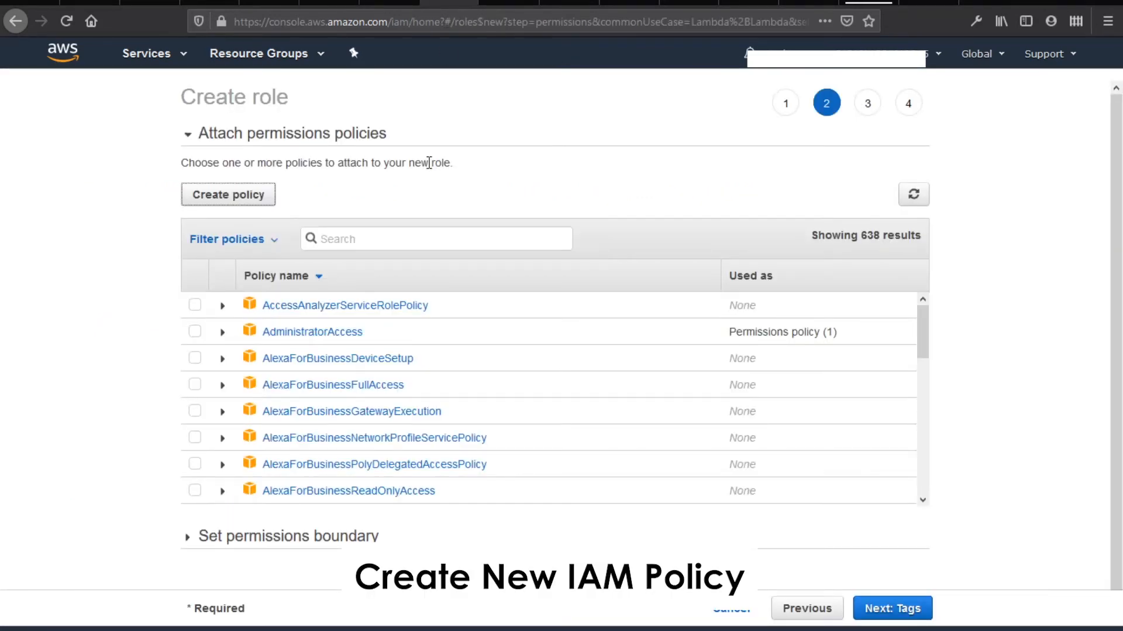
left_click(255, 202)
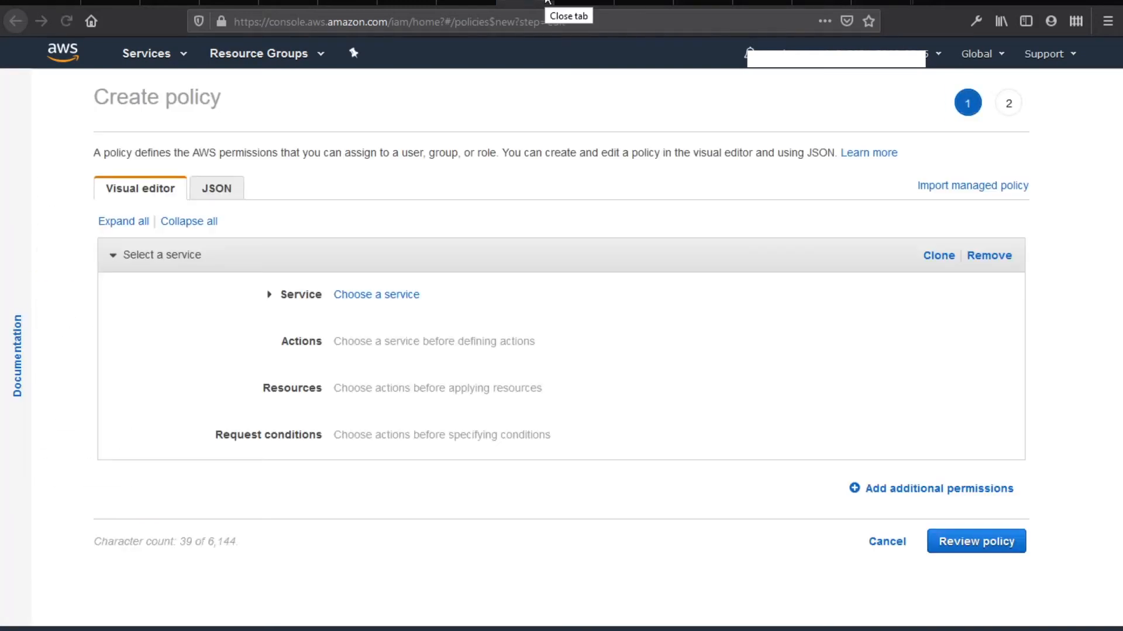
right_click(577, 2)
left_click(582, 209)
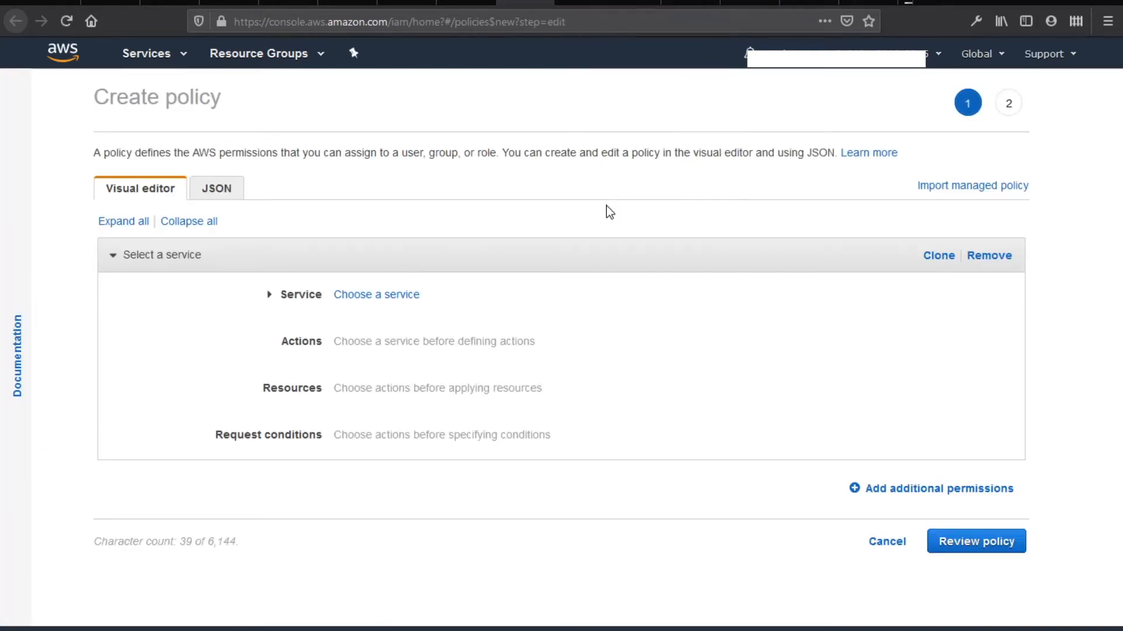
Switch the policy editor to JSON, set IAM.json's resource to gulihijau and copy it
left_click(211, 203)
key("alt+Tab")
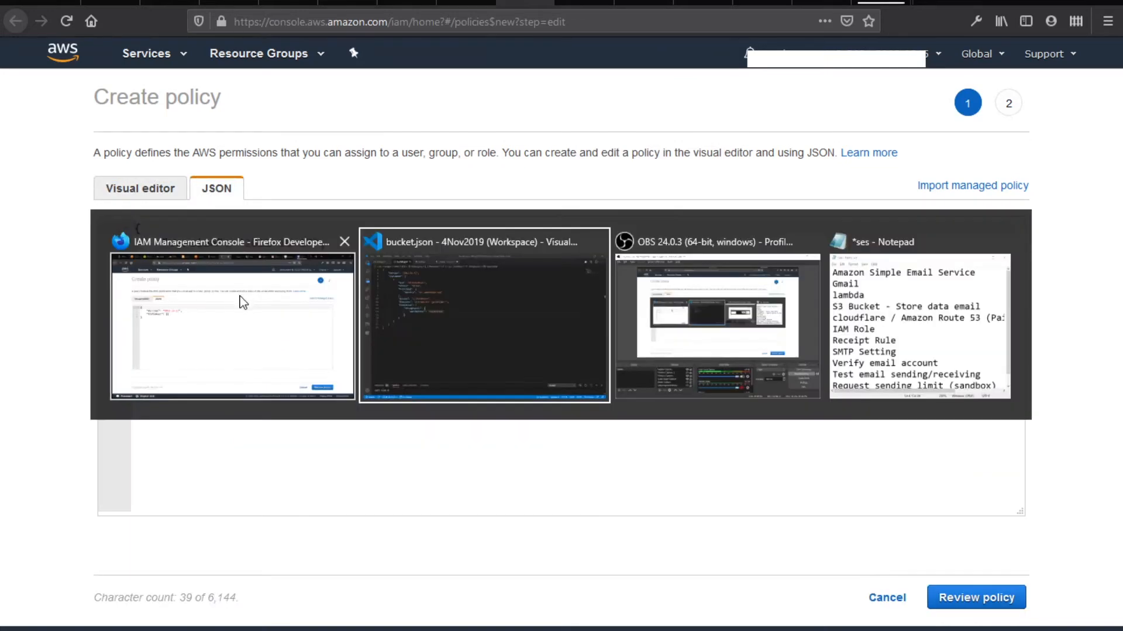
left_click(104, 23)
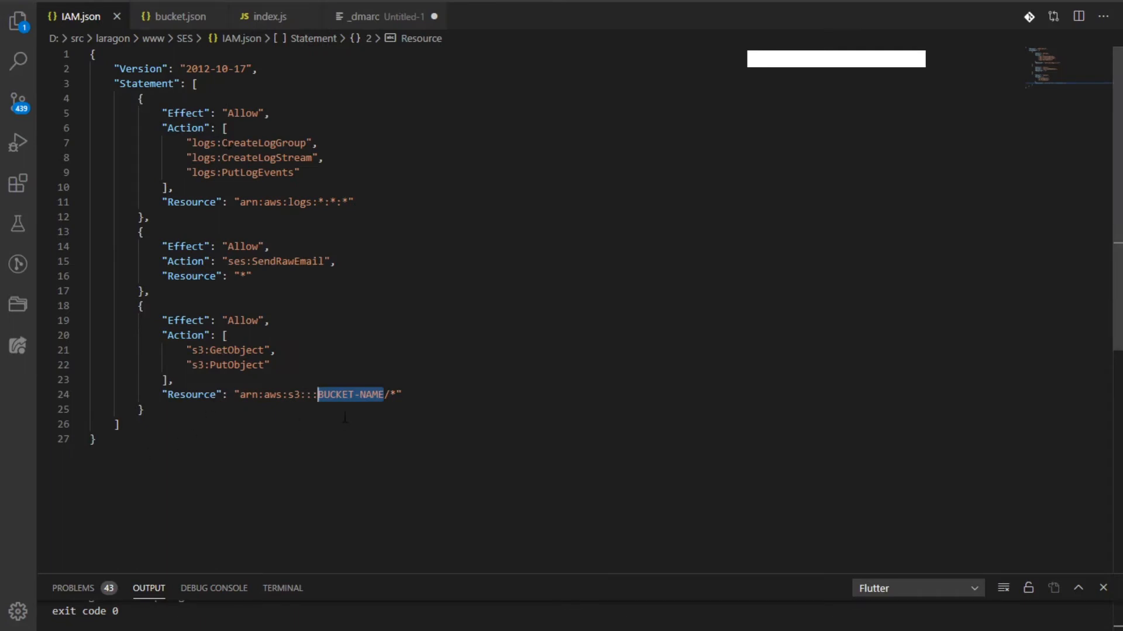
type("gulih")
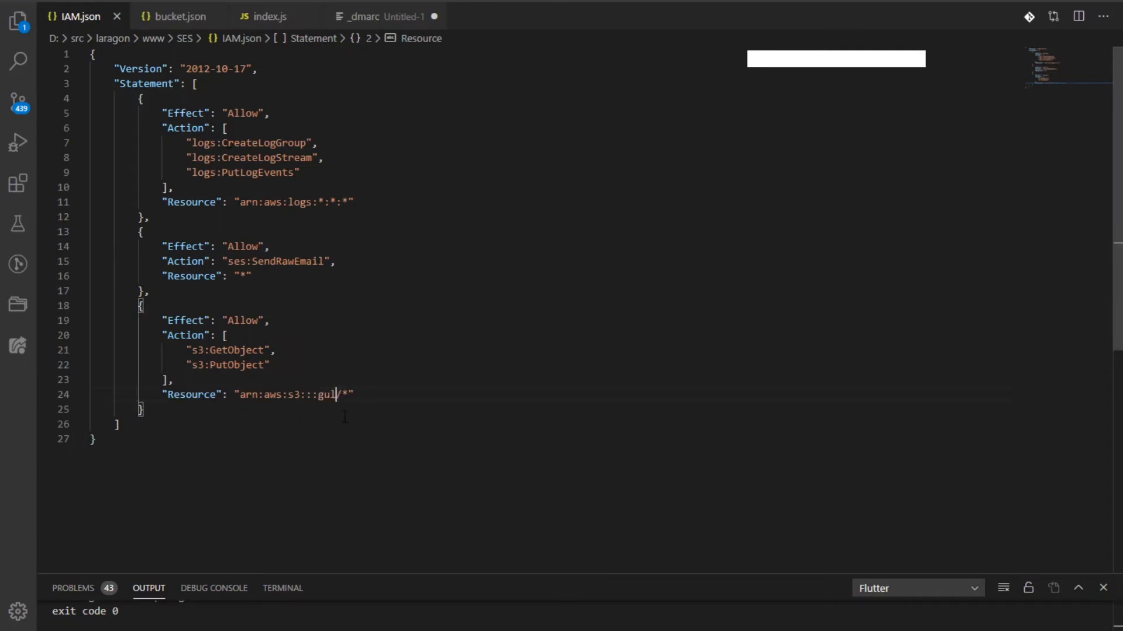
type("ijau")
left_click_drag(219, 440, 95, 51)
key("ctrl+c")
key("alt+Tab")
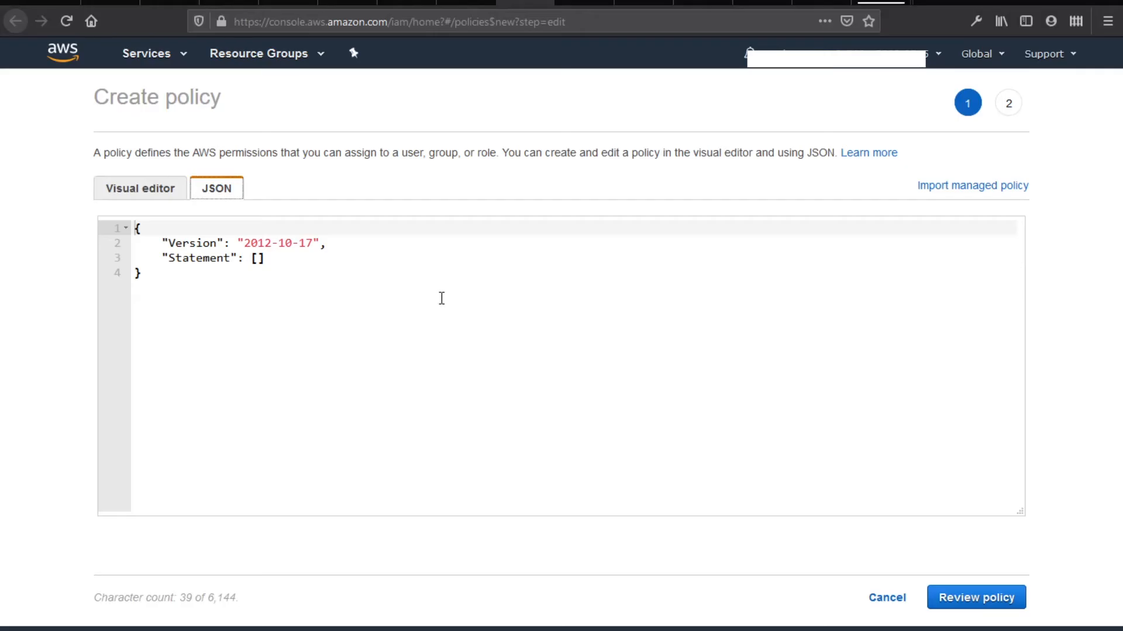
Replace the default policy JSON with the pasted IAM.json contents and continue to review
left_click(421, 309)
key("ctrl+a")
key("ctrl+v")
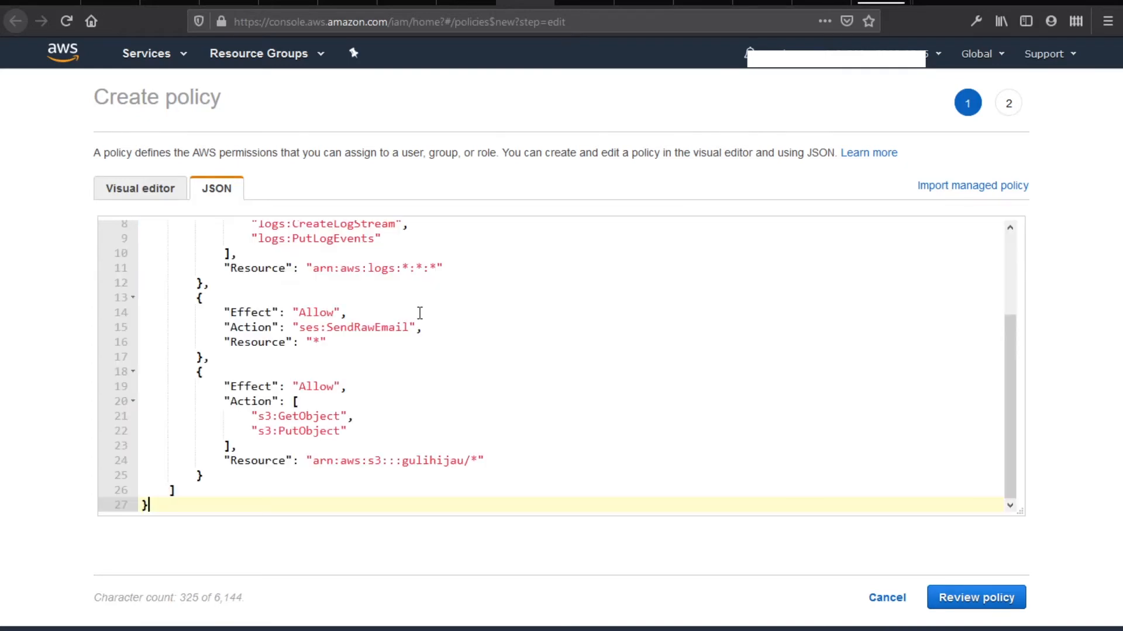
scroll(425, 351, "up", 3)
scroll(425, 351, "down", 3)
scroll(403, 453, "up", 3)
scroll(639, 352, "down", 3)
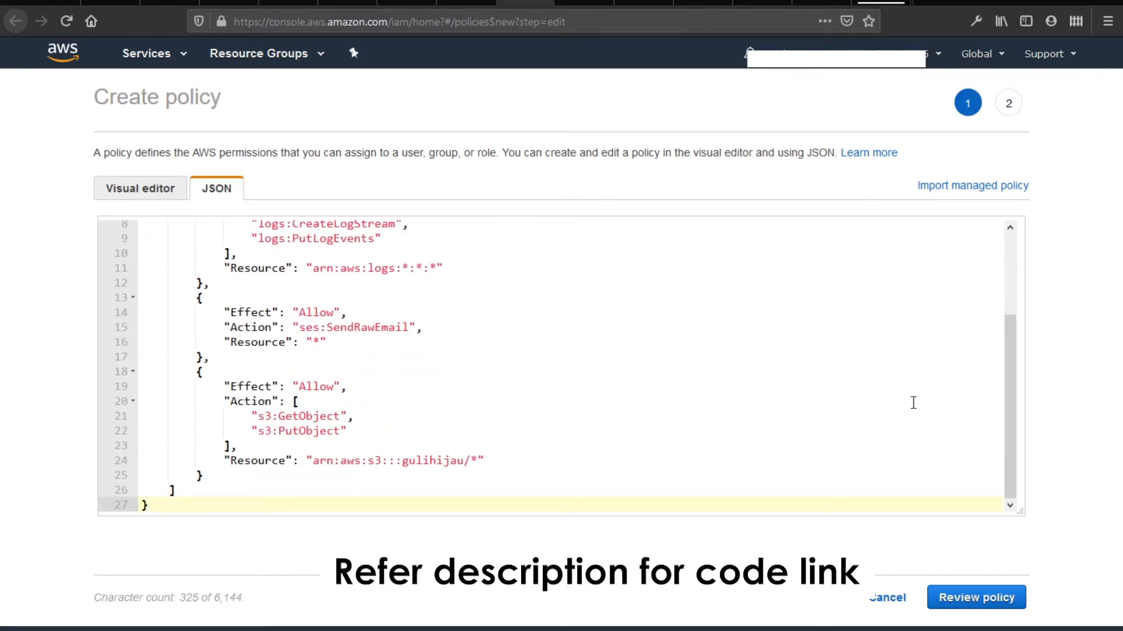
left_click(994, 597)
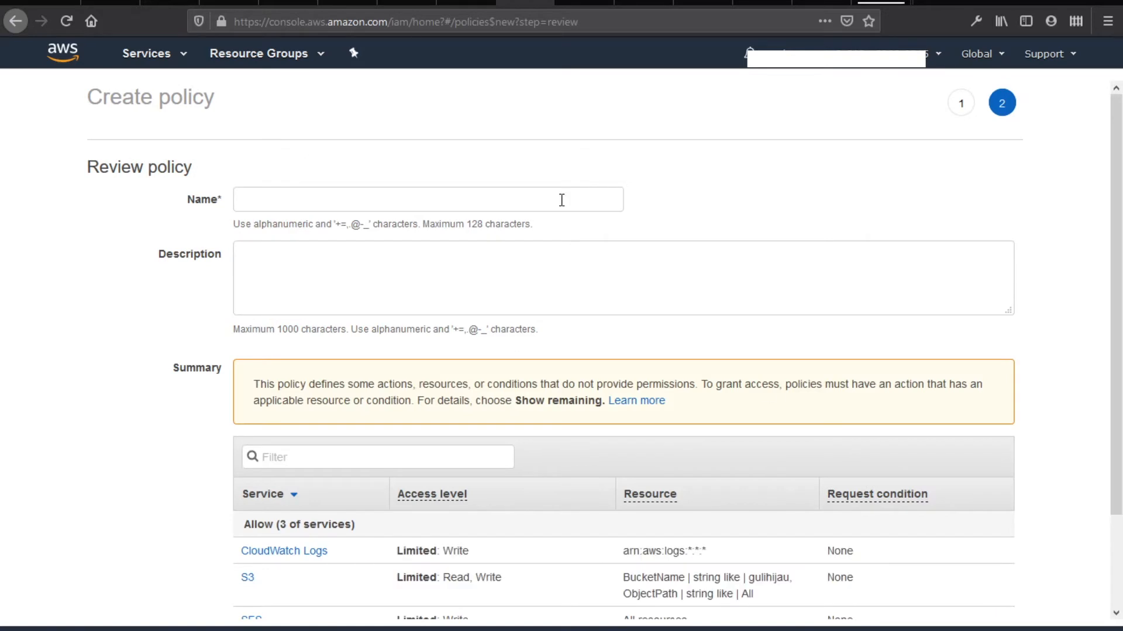
Name the policy gulihijau-gmail with description 'Email forwarder' and create it
left_click(561, 200)
type("g")
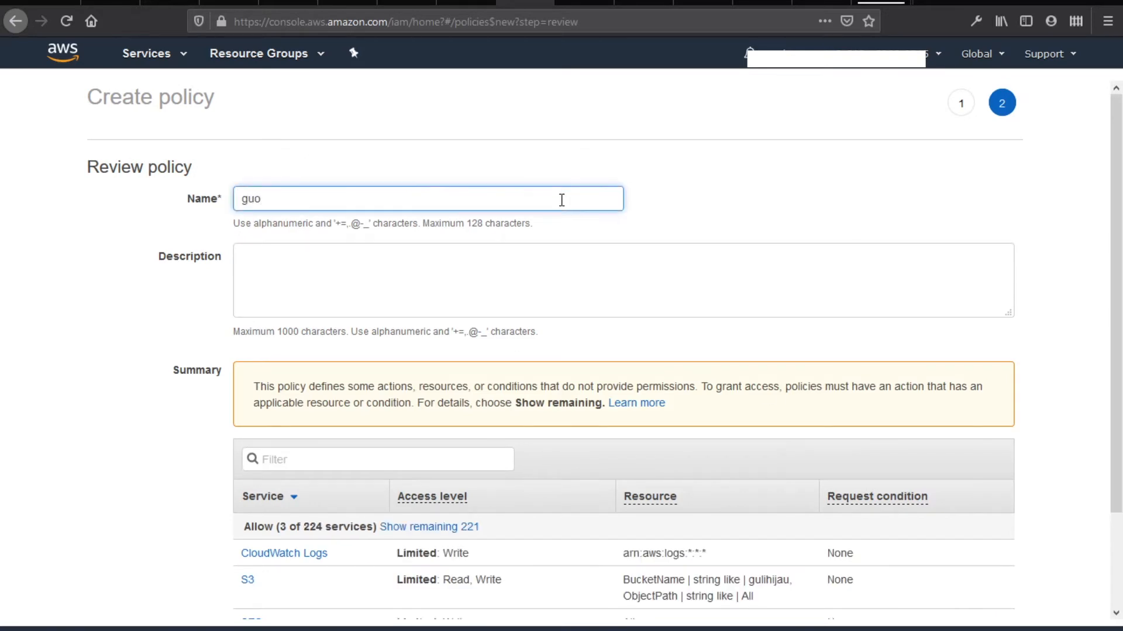
type("ulihijau")
left_click(473, 263)
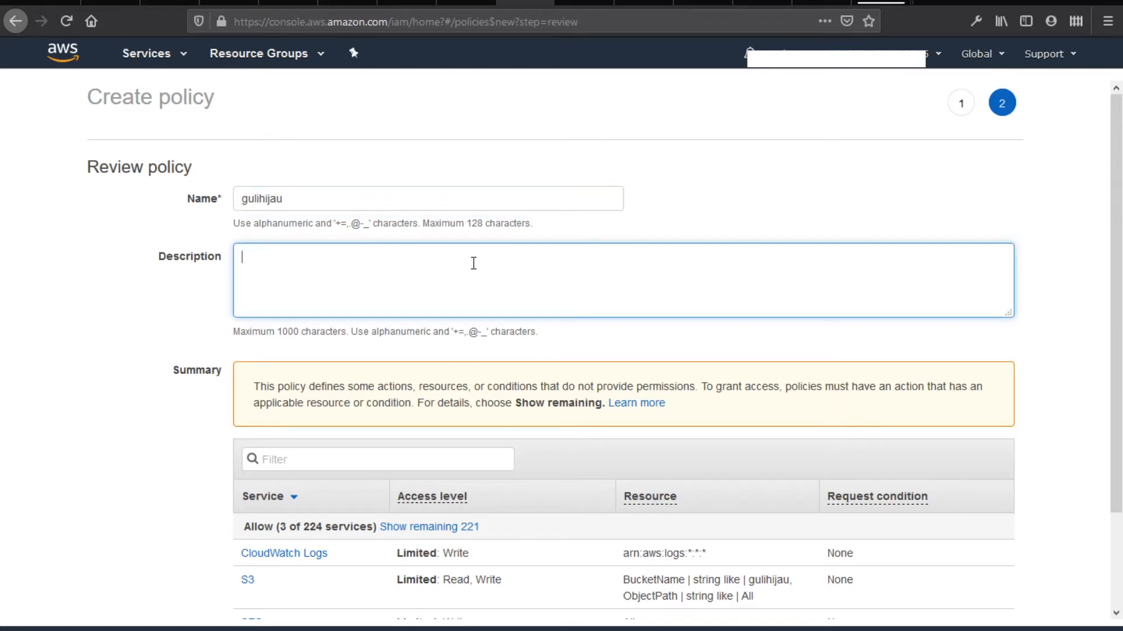
left_click(542, 190)
type("-gmail")
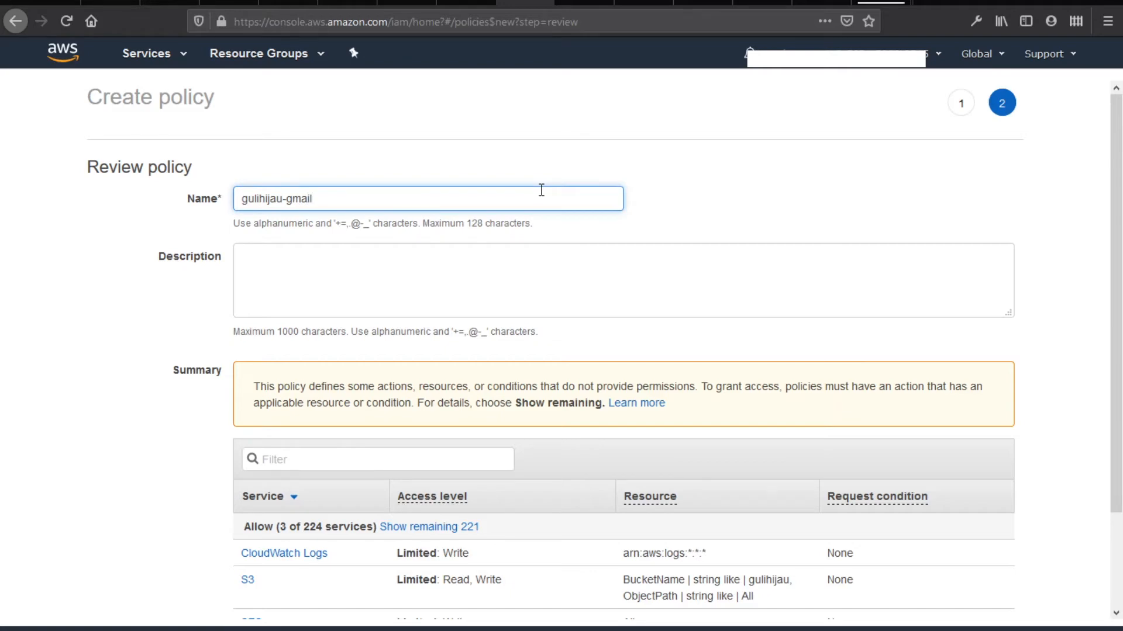
left_click(519, 282)
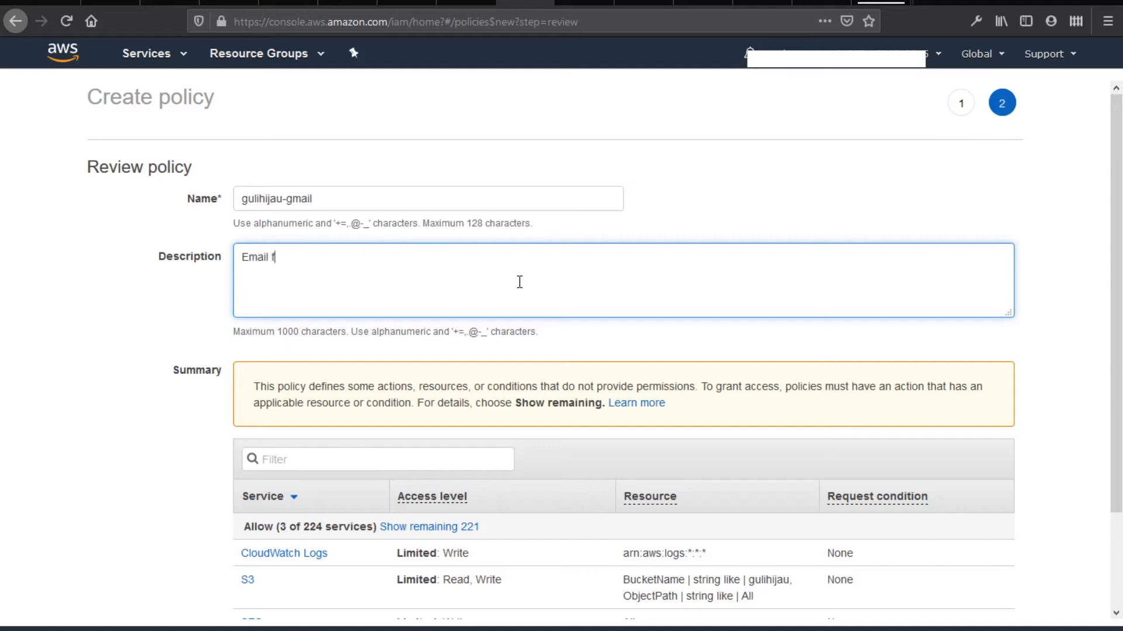
type("Email forwarder")
scroll(519, 282, "down", 3)
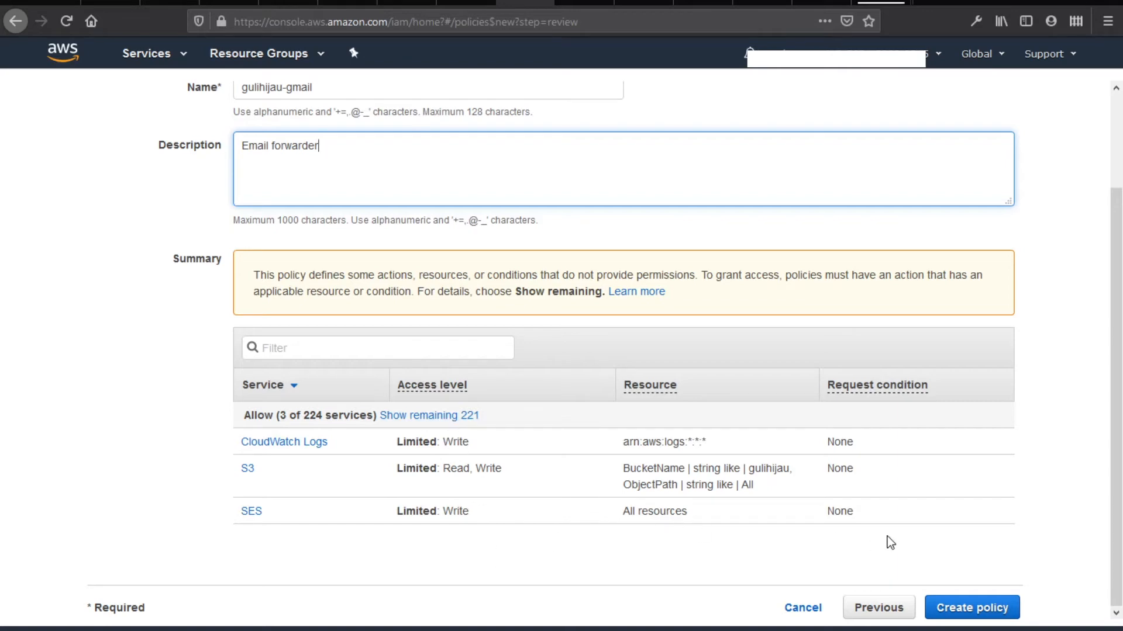
left_click(974, 610)
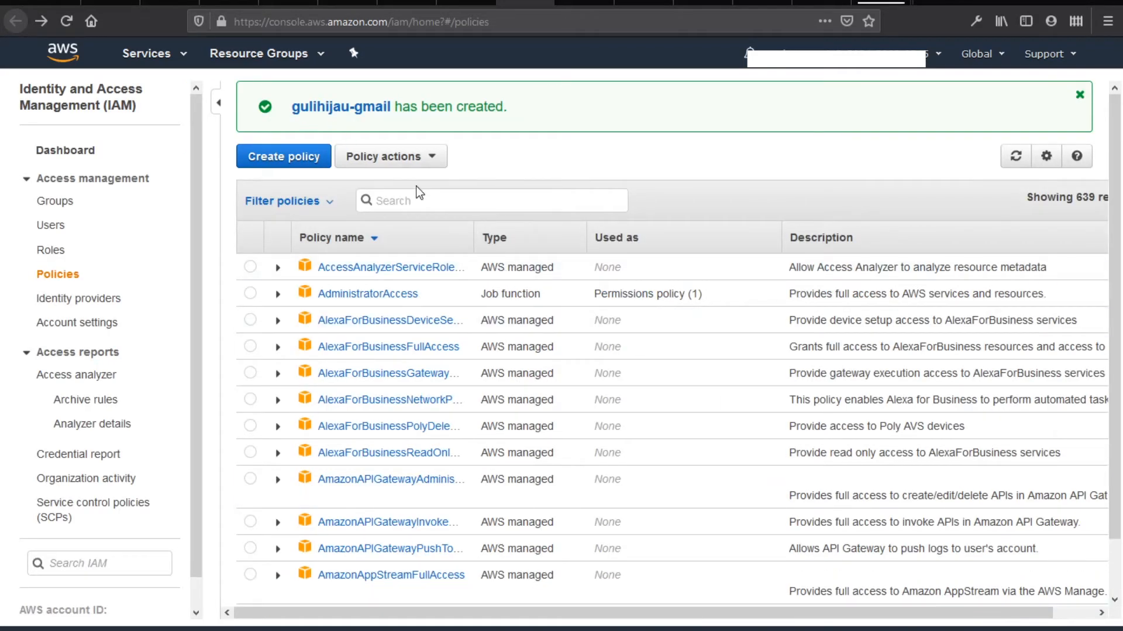
Refresh the policy list, find and tick gulihijau-gmail, then skip tags to the review step
left_click(423, 208)
type("guli")
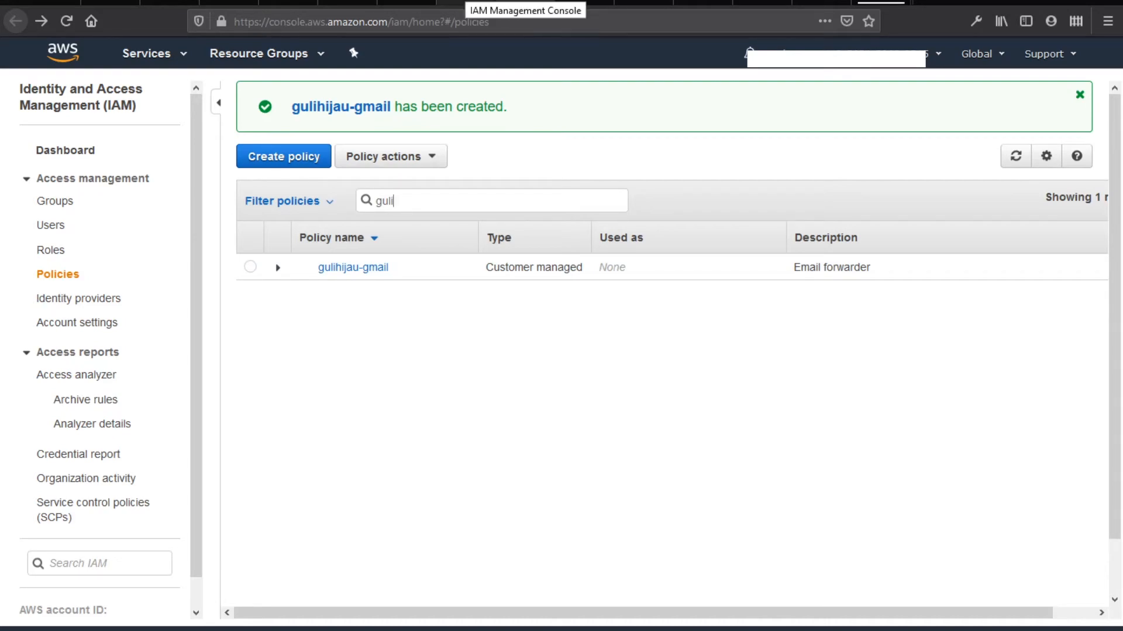
left_click(466, 2)
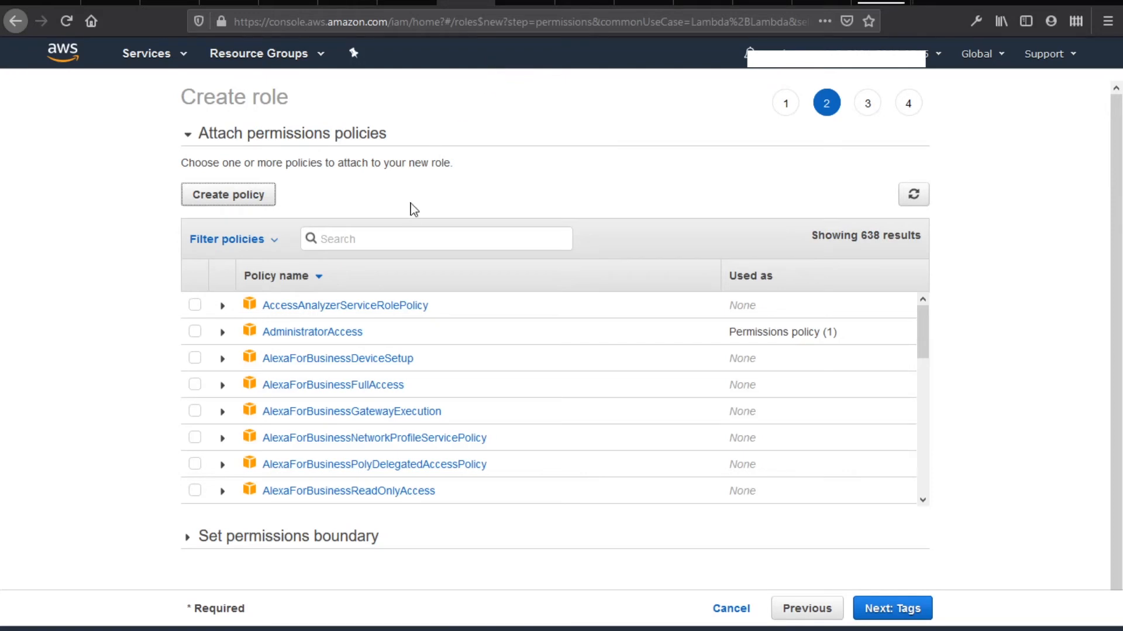
left_click(913, 196)
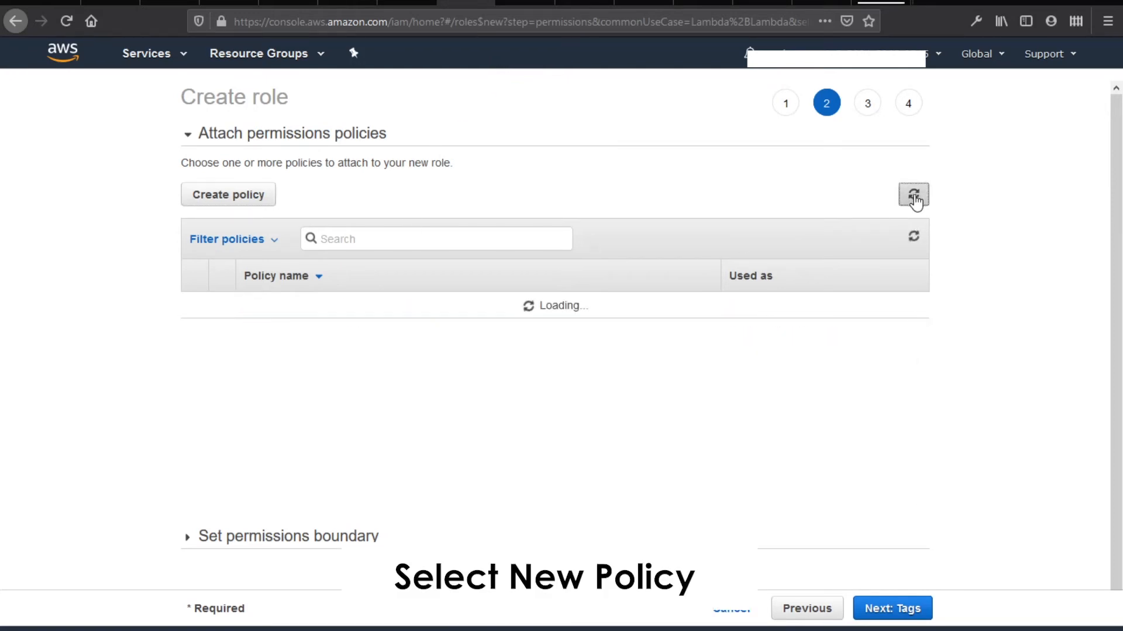
left_click(415, 237)
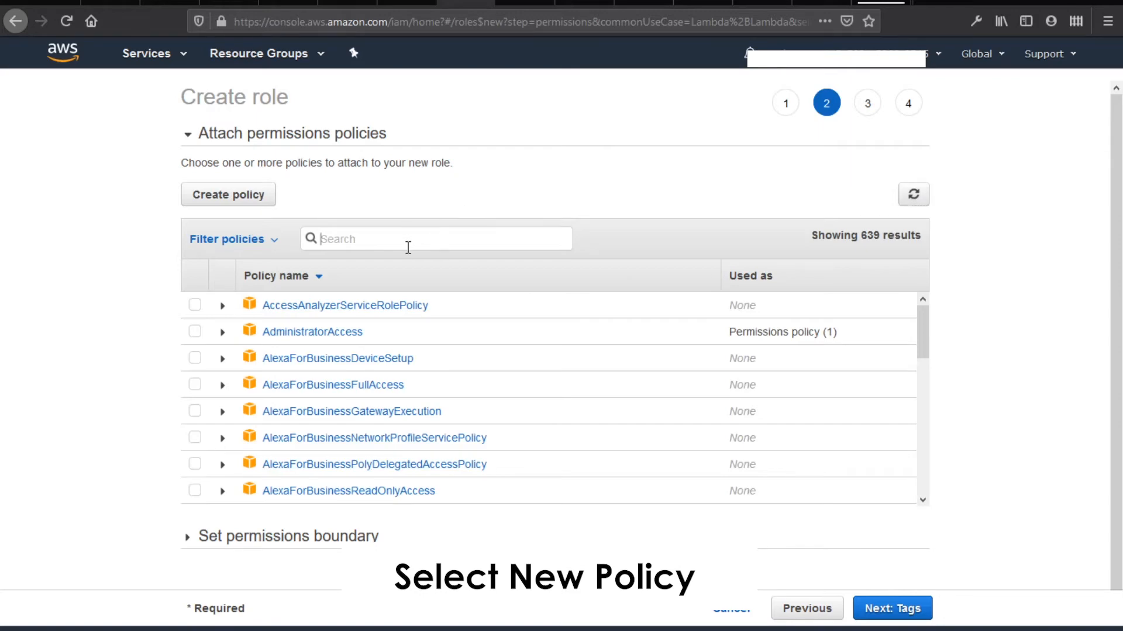
type("gulihija")
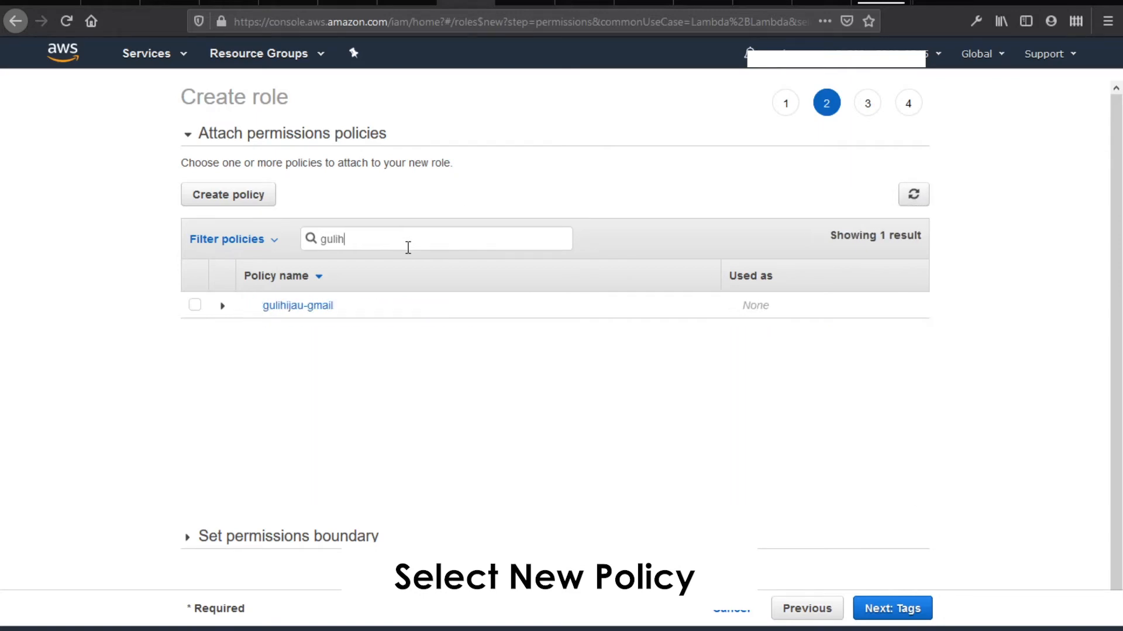
left_click(194, 306)
left_click(909, 610)
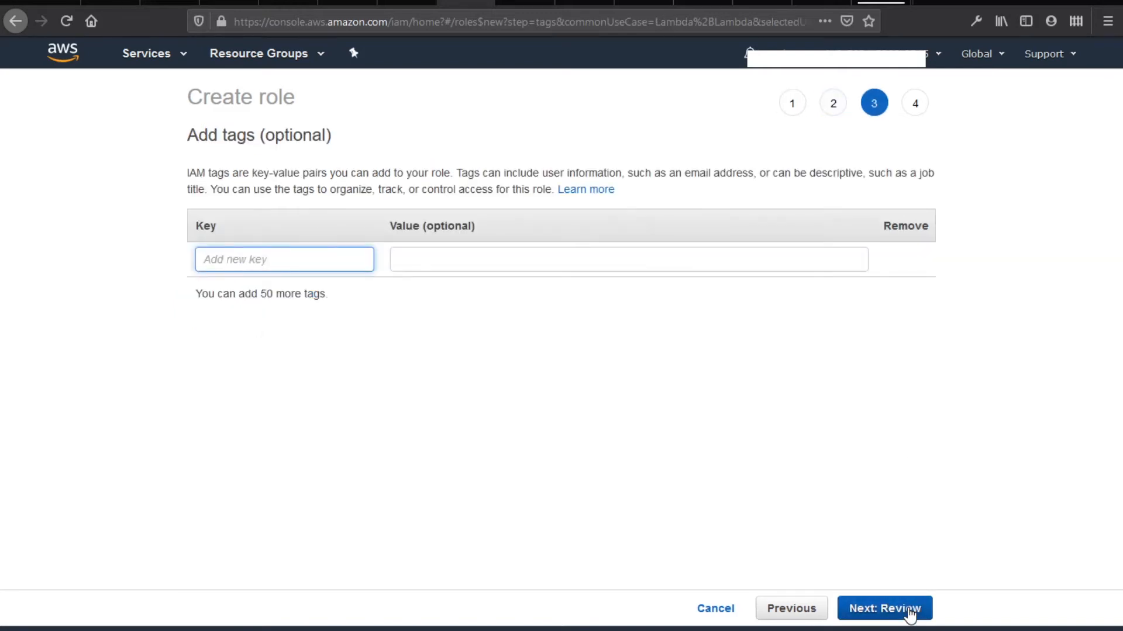
left_click(910, 611)
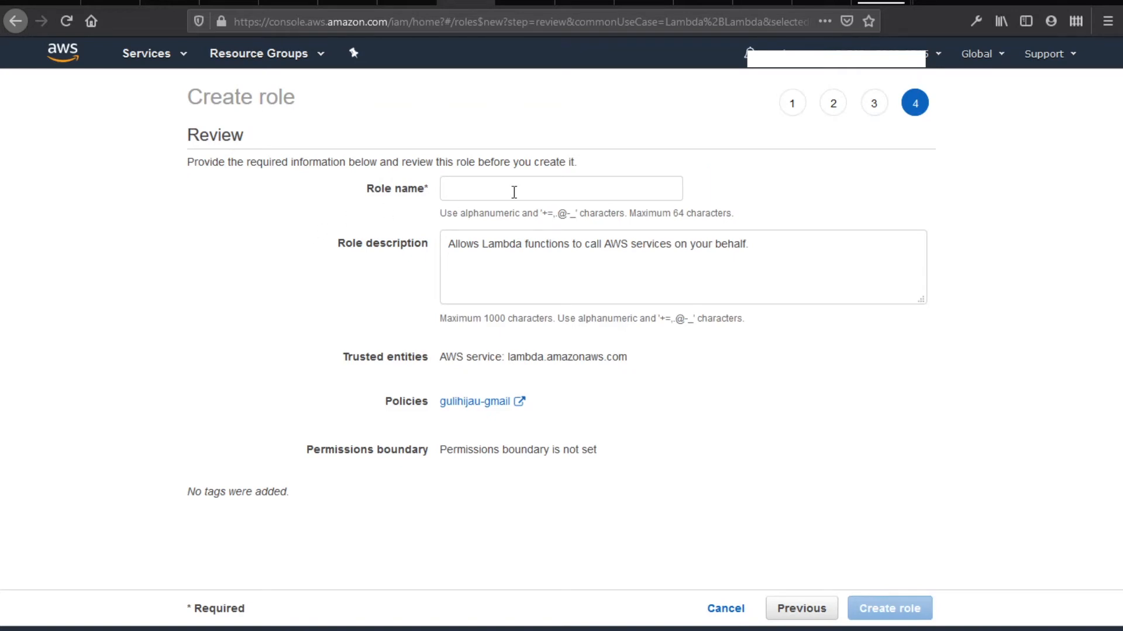
Enter gulihijau-gmail as the role name, create the role, and return to the Lambda form
left_click(515, 193)
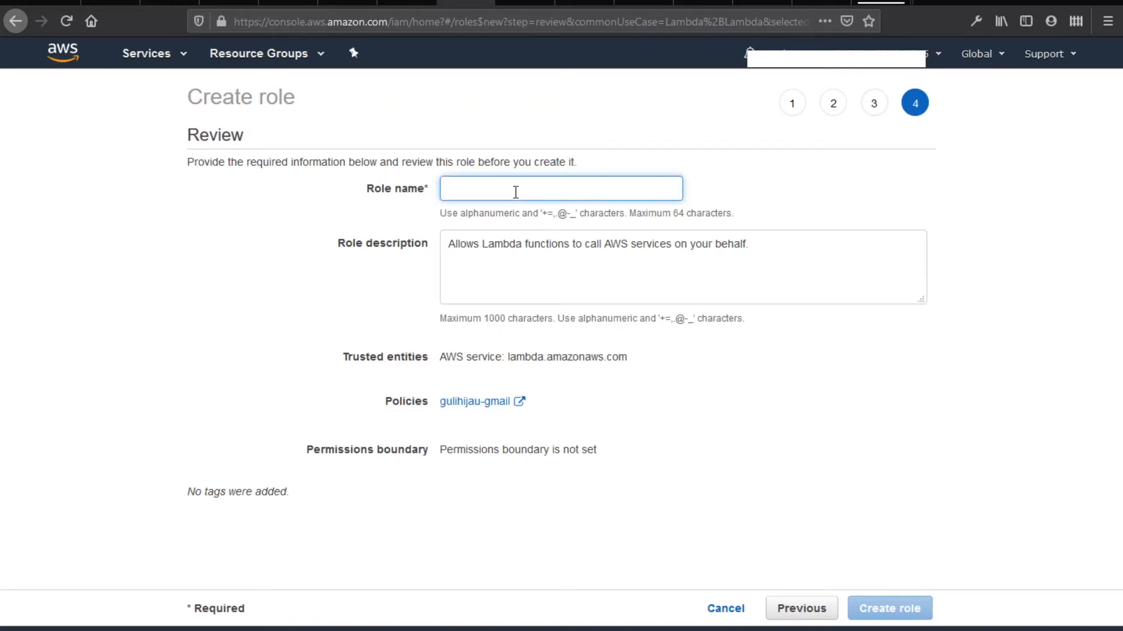
type("G")
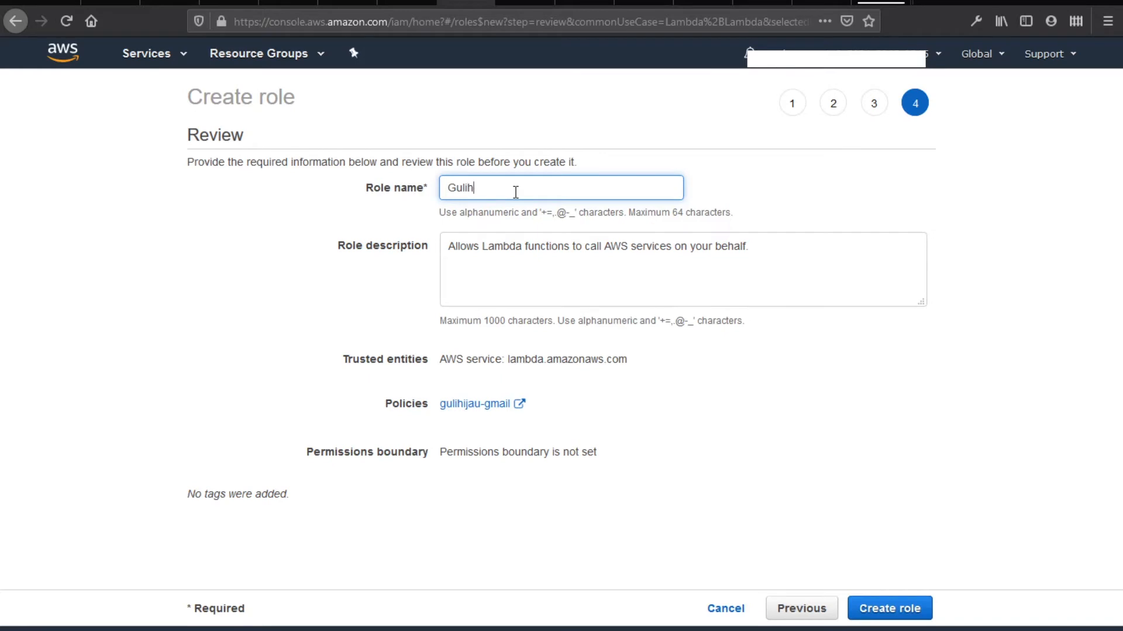
type("ul")
key("BackSpace")
key("BackSpace")
key("BackSpace")
type("gulihijau")
left_click(899, 608)
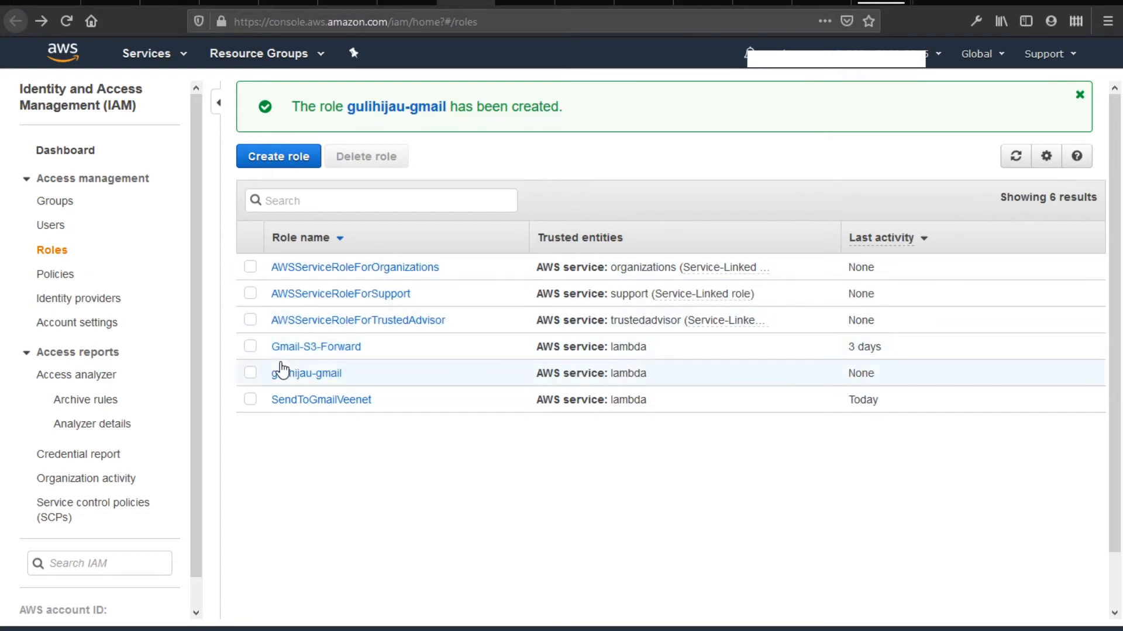
left_click(406, 3)
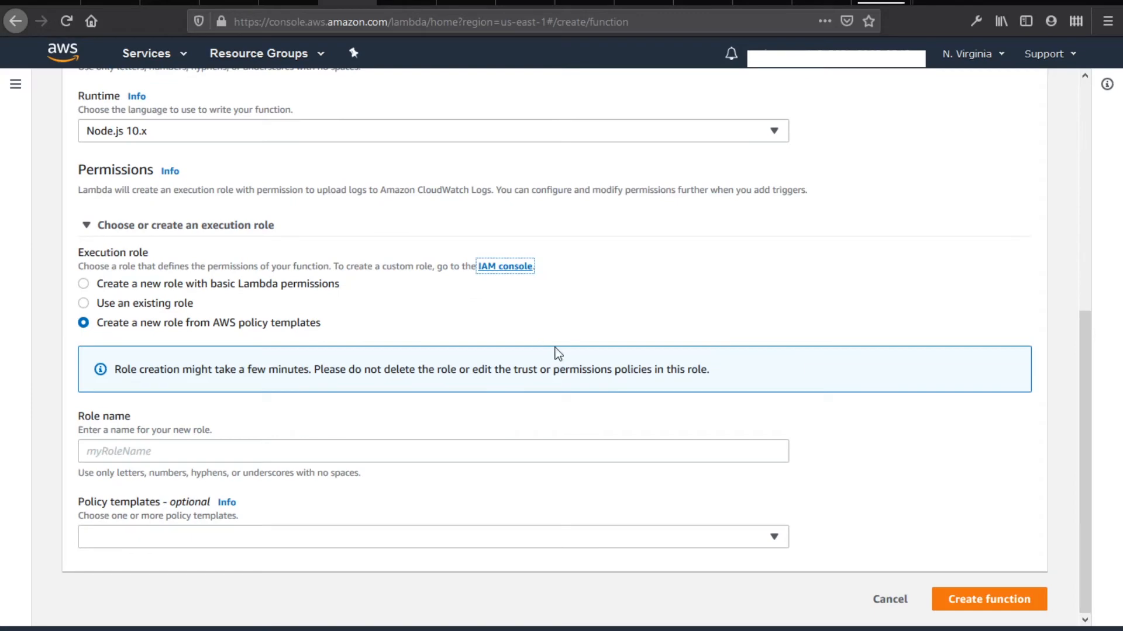
Choose 'Use an existing role', select gulihijau-gmail after refreshing, and create the guli-gmail function
left_click(93, 305)
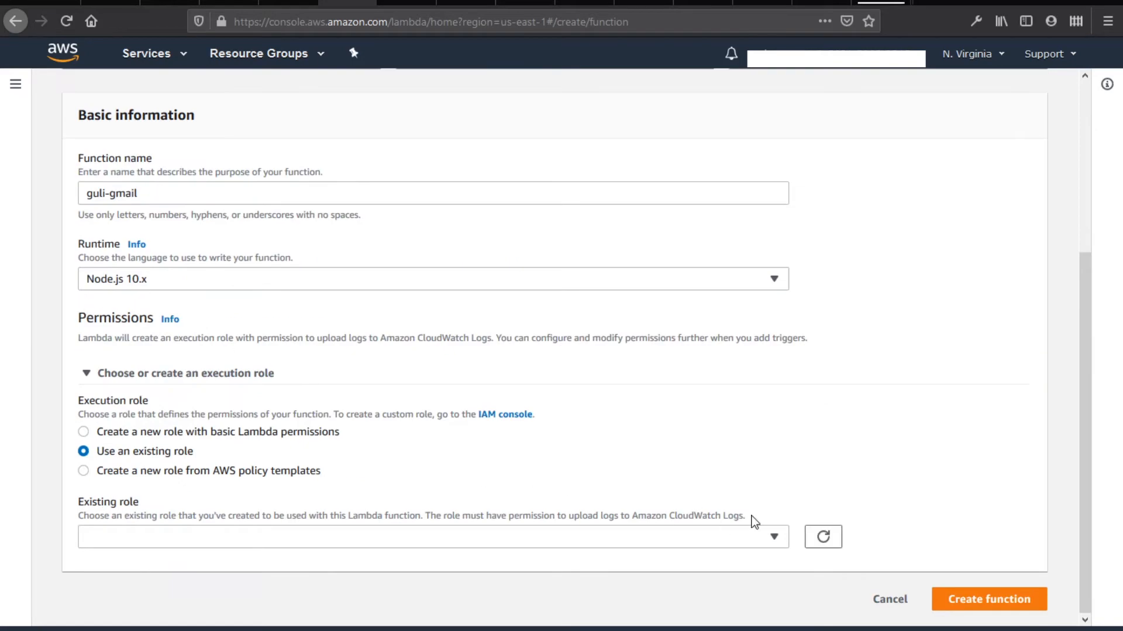
left_click(829, 540)
left_click(747, 533)
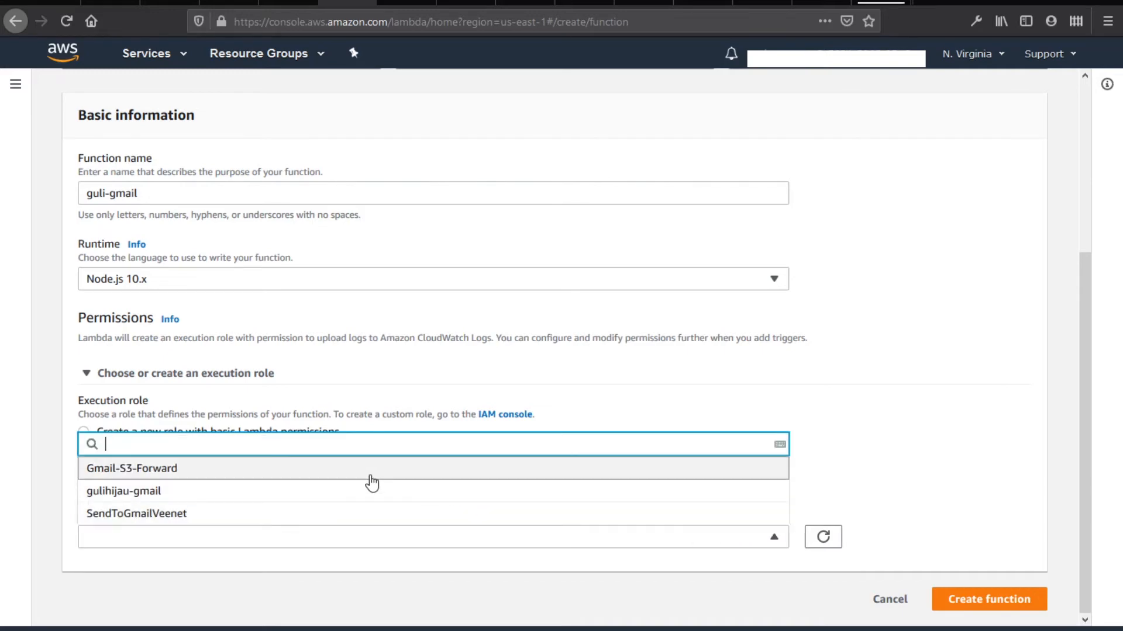
left_click(128, 493)
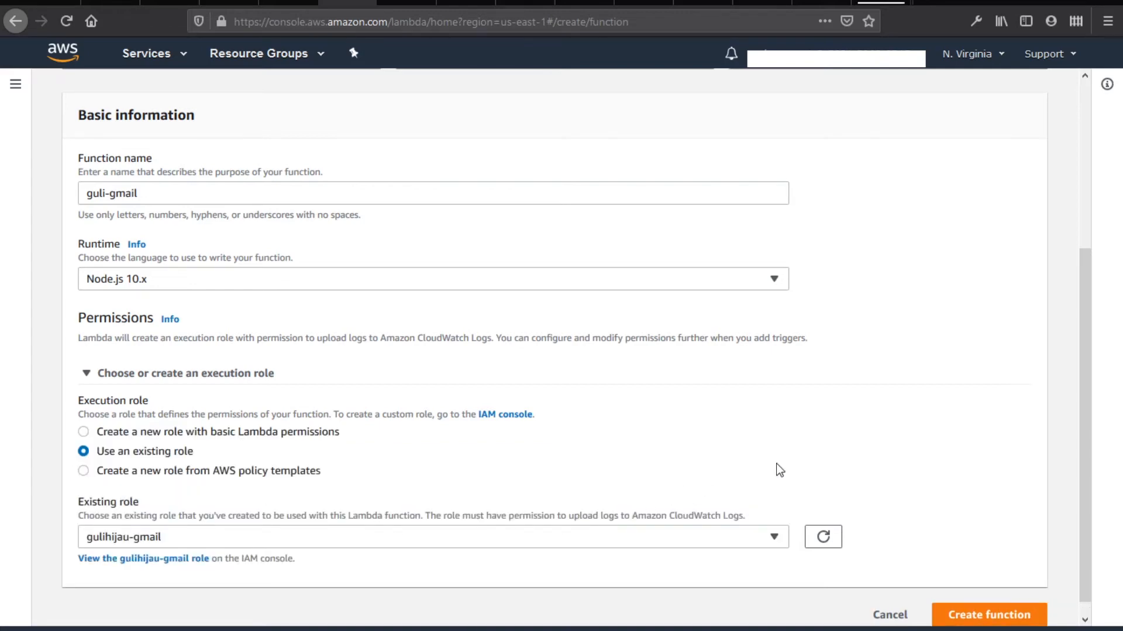
scroll(938, 482, "down", 1)
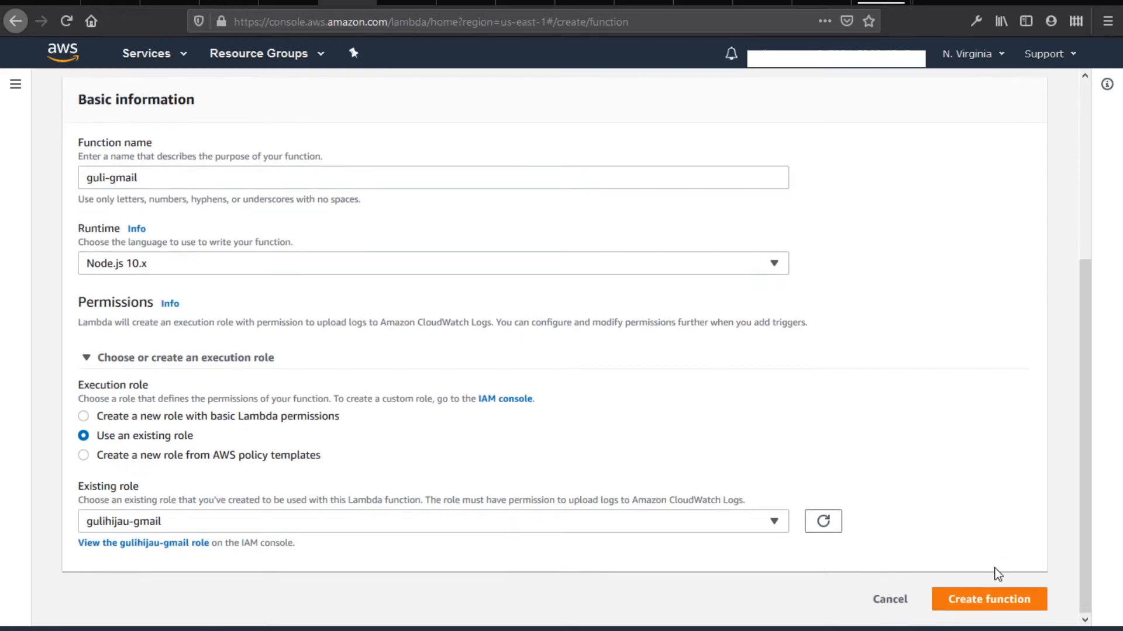
left_click(995, 607)
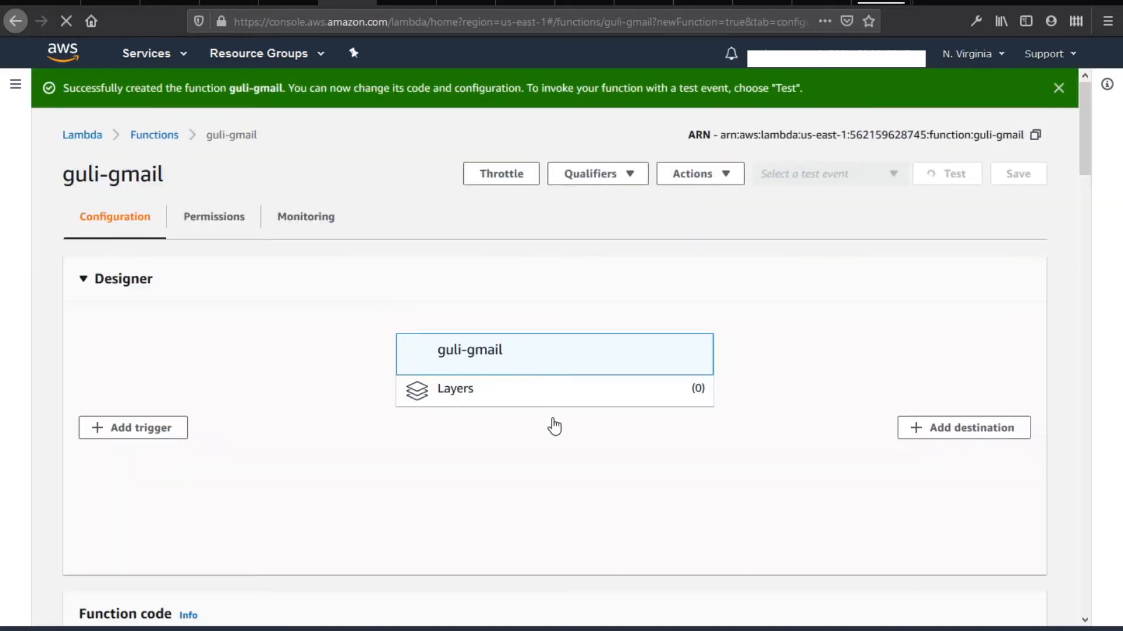
Check the local index.js in VS Code, then bring up the forwarder's index.js on GitHub
key("alt+Tab")
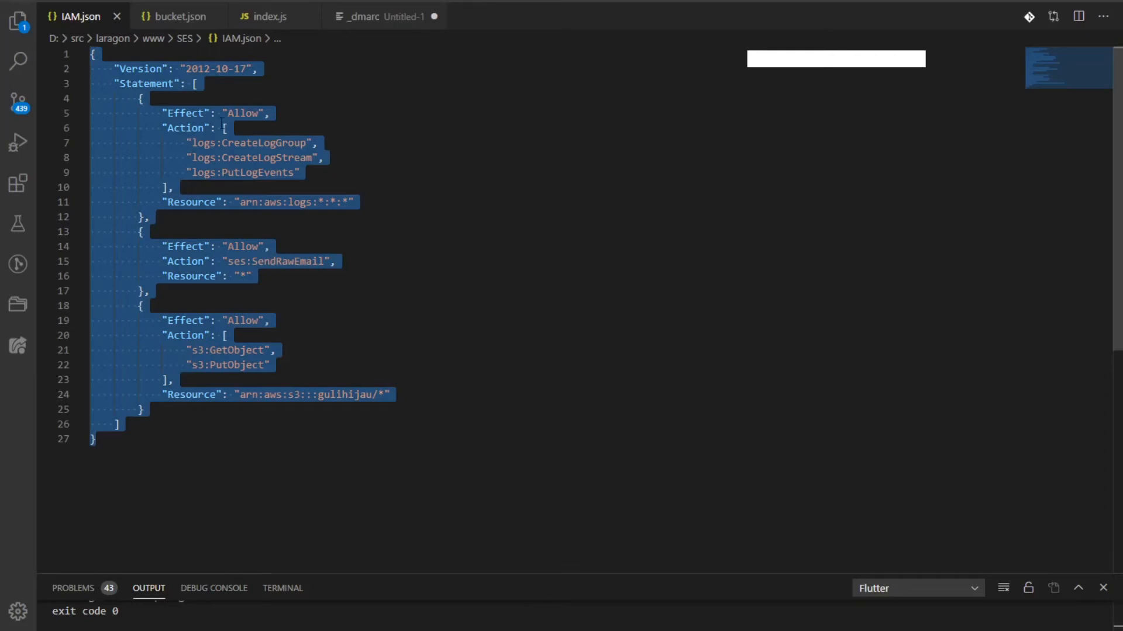
left_click(294, 21)
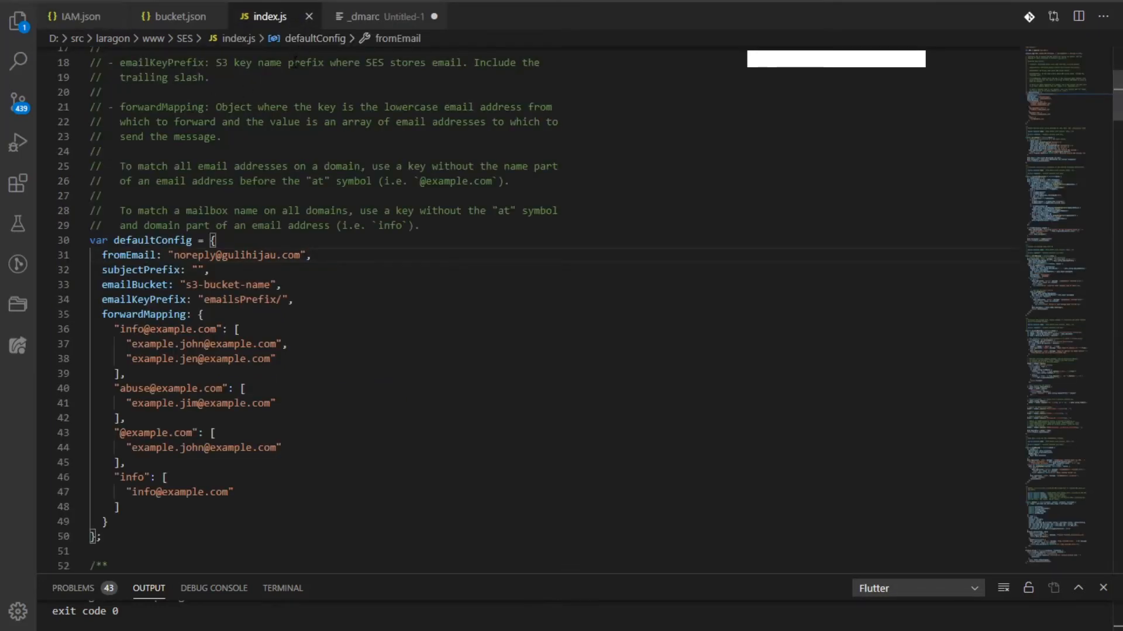
key("alt+Tab")
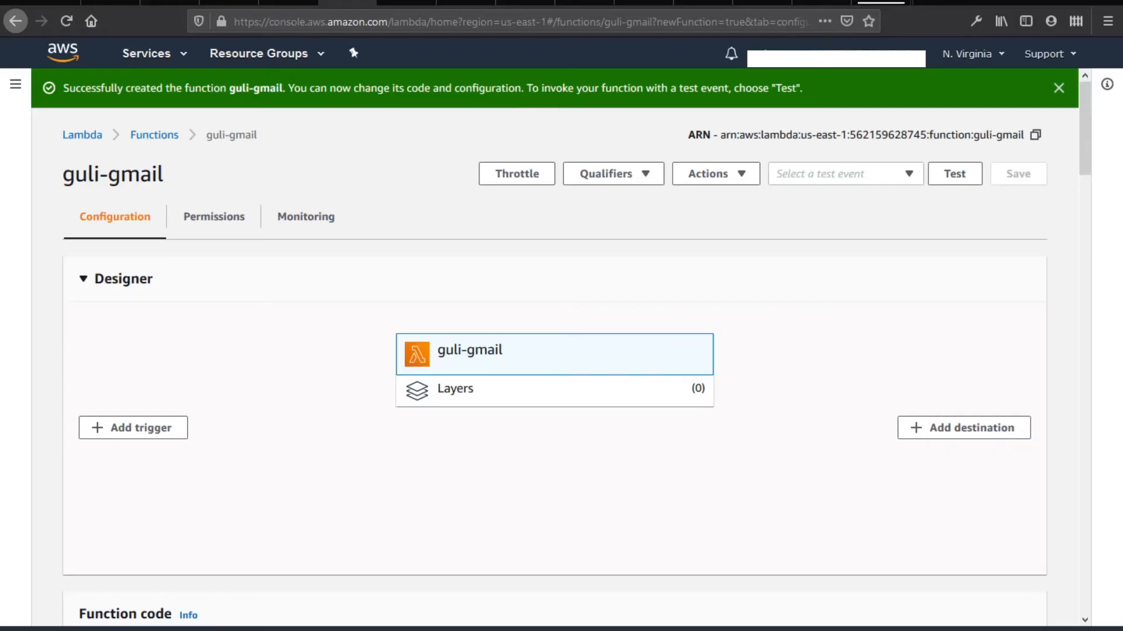
left_click(579, 3)
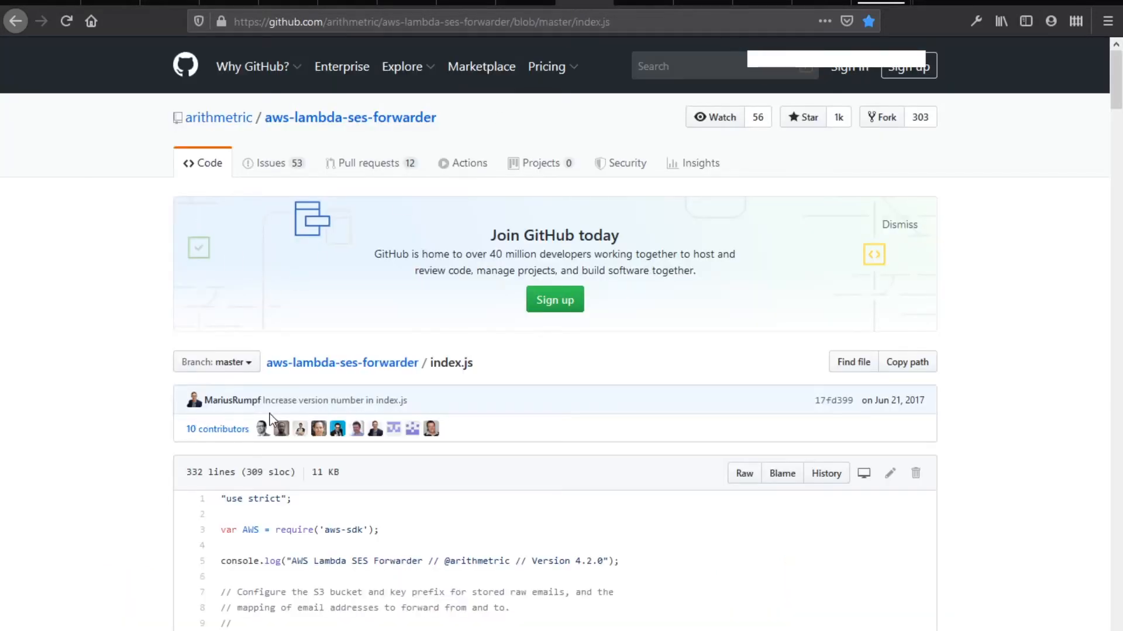
Review the defaultConfig block (lines 30-50) in GitHub's index.js, then return to VS Code's index.js
left_click(466, 21)
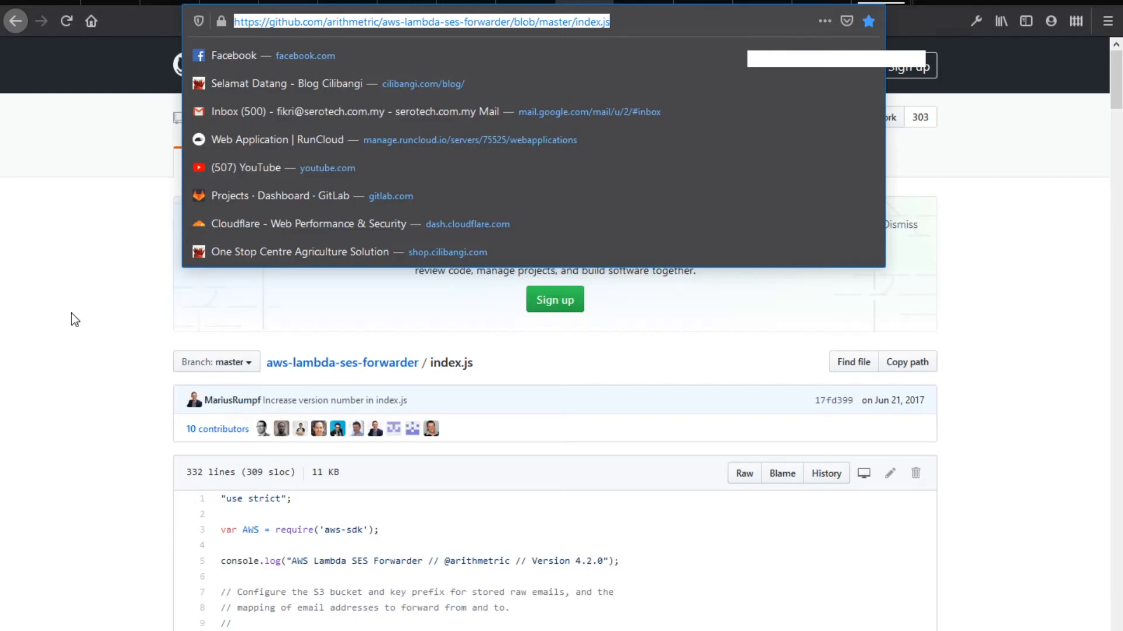
left_click(75, 320)
scroll(66, 343, "down", 20)
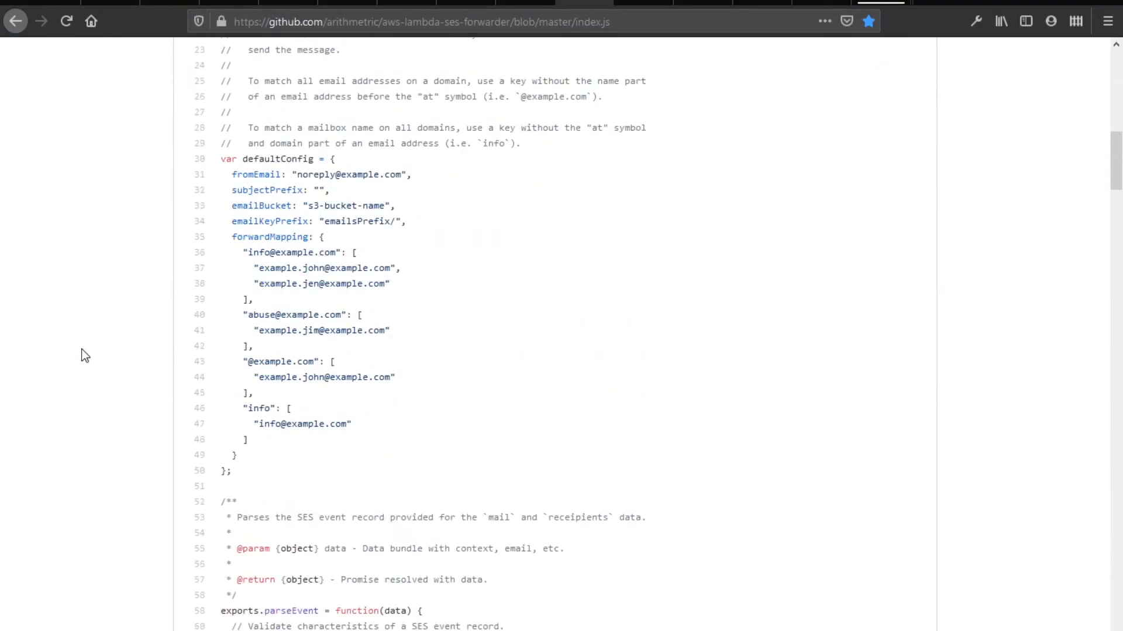
scroll(85, 389, "down", 20)
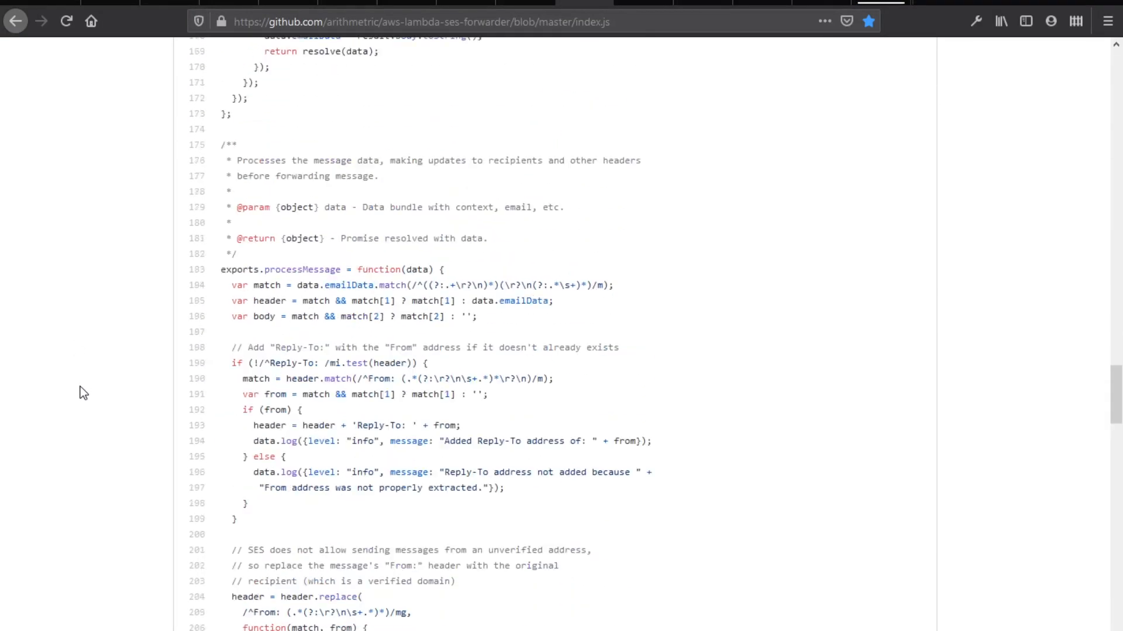
scroll(84, 390, "up", 20)
scroll(82, 389, "up", 20)
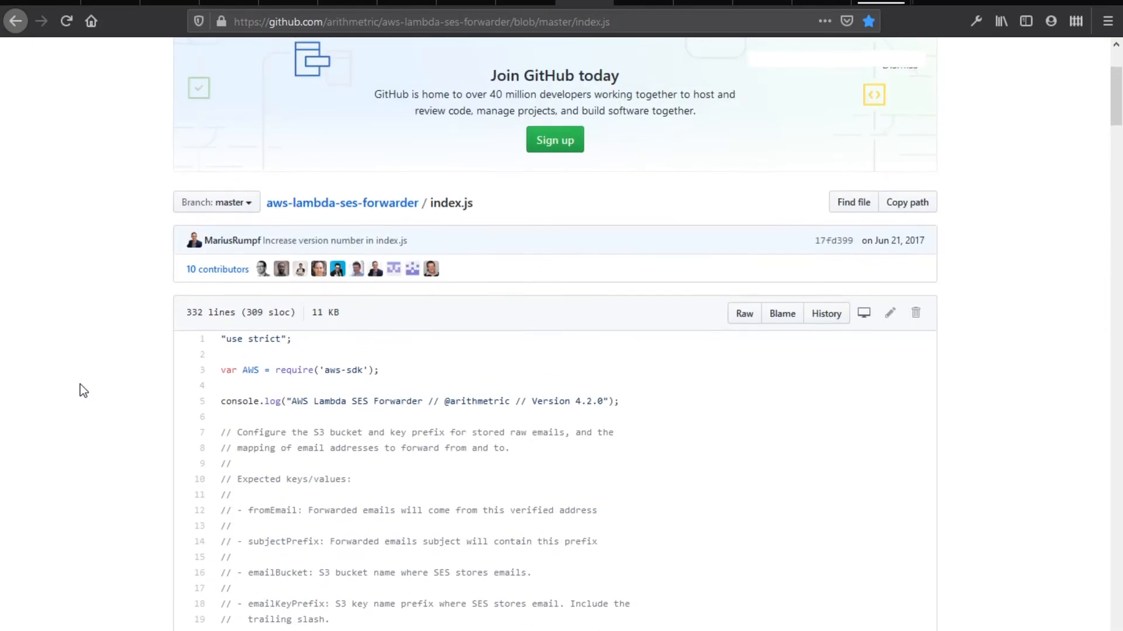
scroll(81, 401, "down", 10)
scroll(100, 412, "down", 1)
left_click_drag(293, 556, 220, 236)
left_click(316, 249)
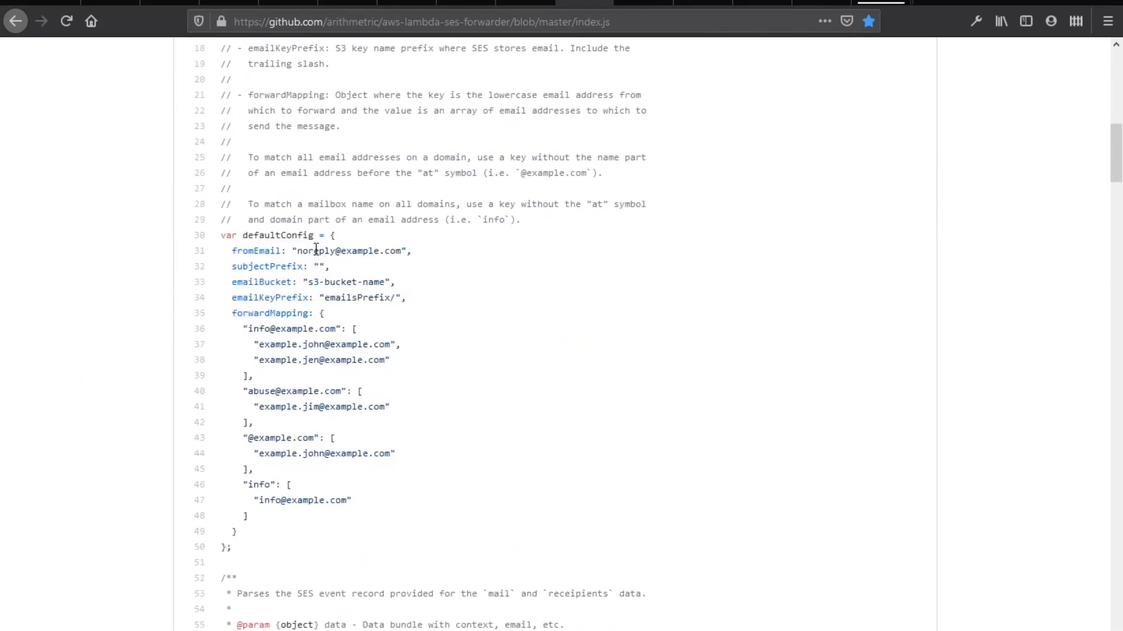
left_click(490, 629)
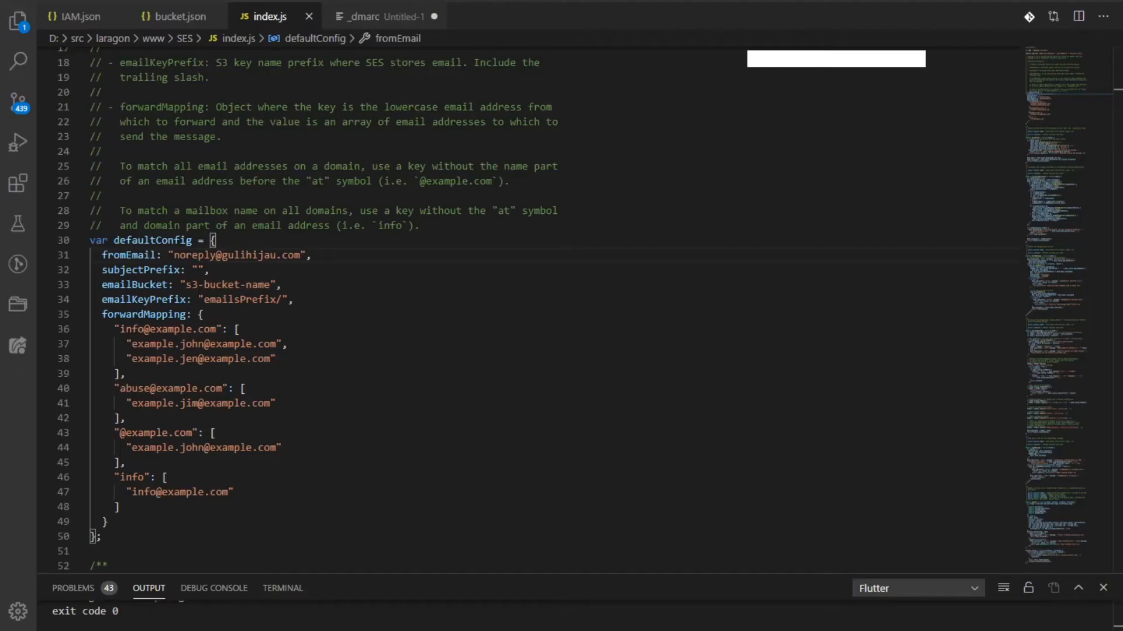
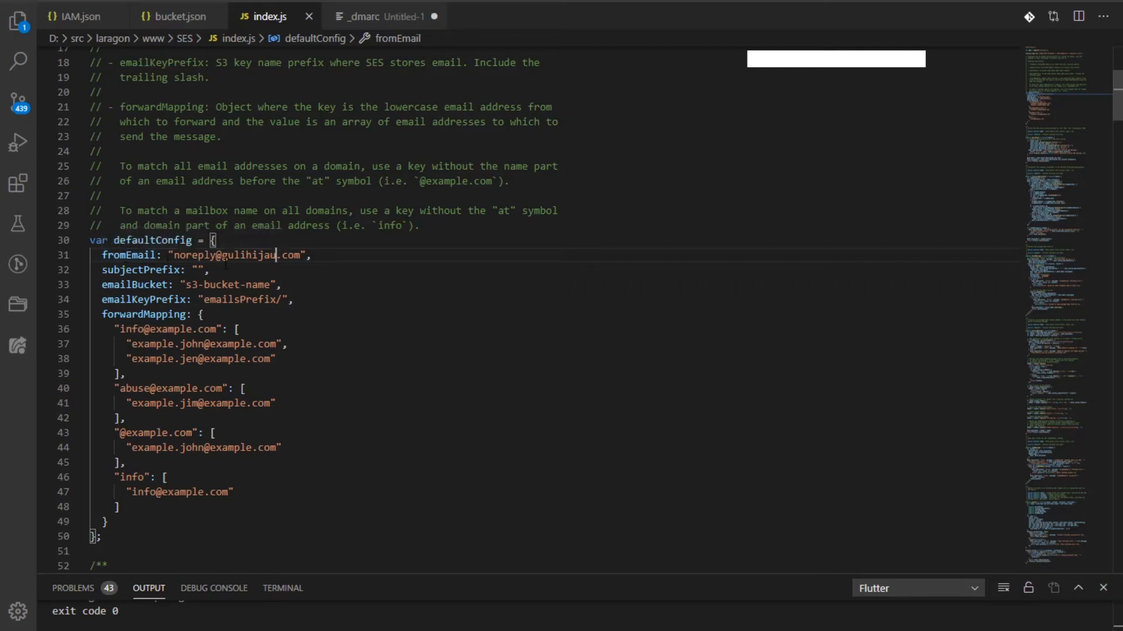
left_click(275, 255)
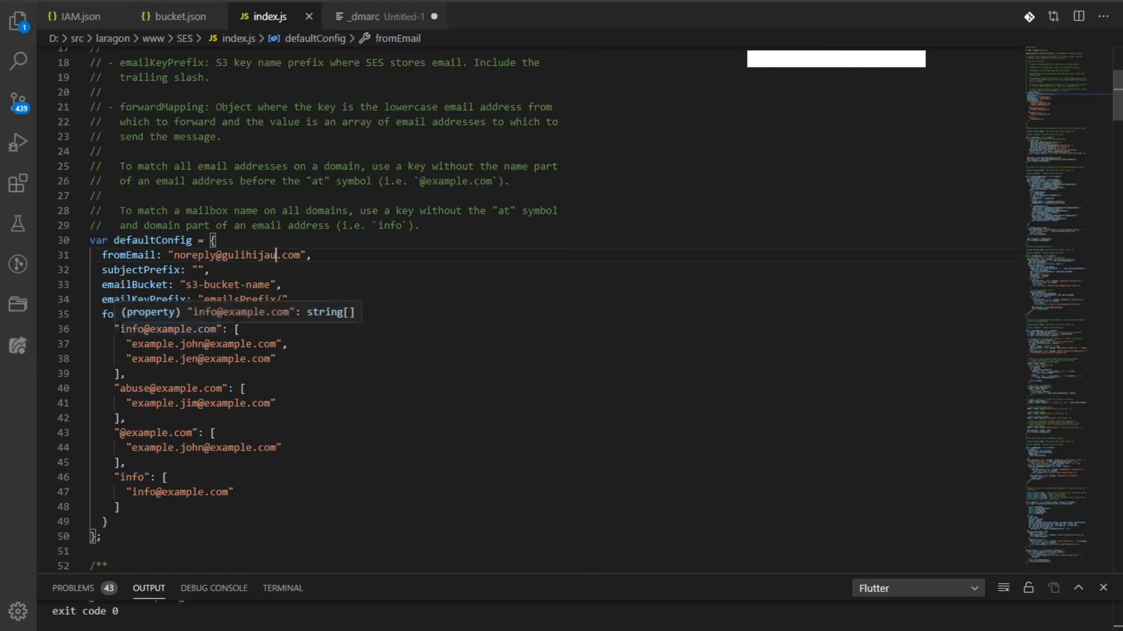
left_click_drag(119, 329, 221, 329)
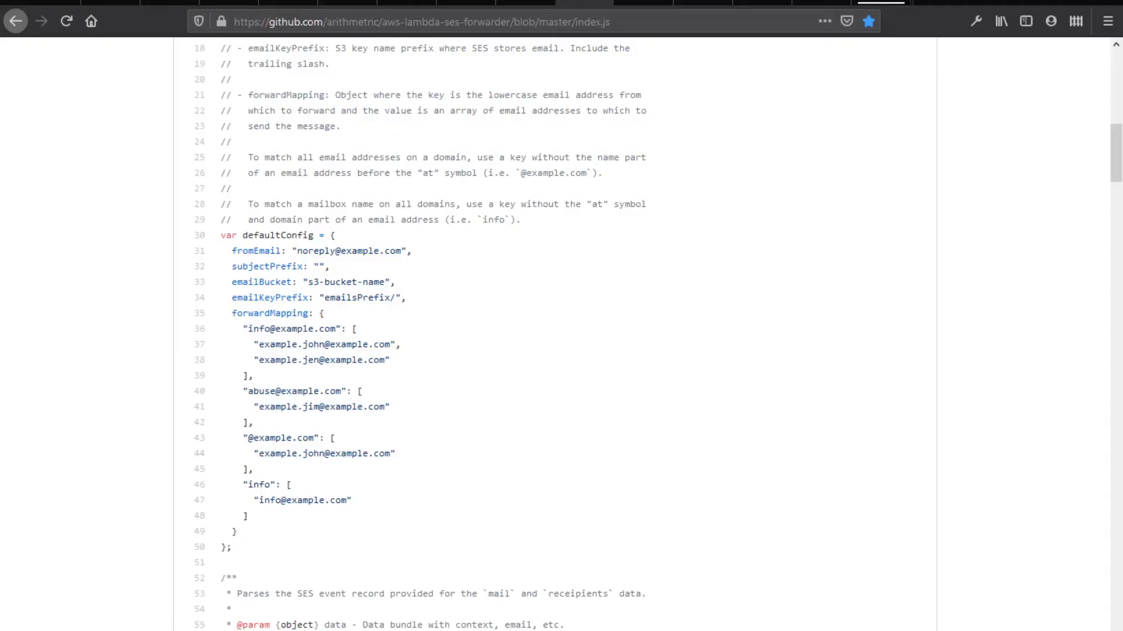
key("alt+Tab")
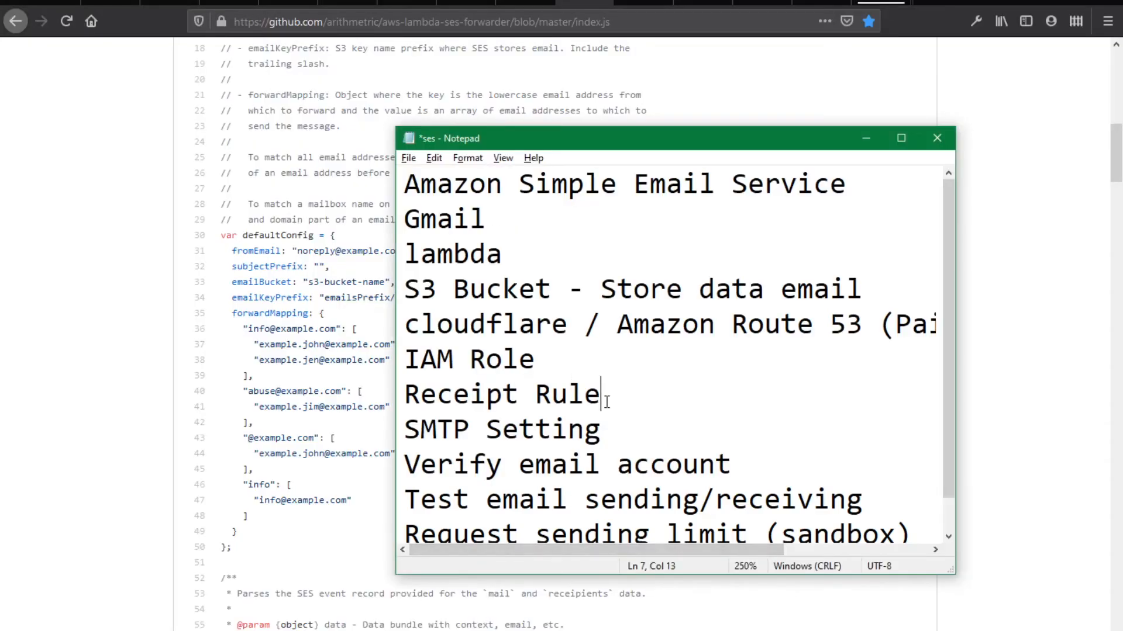
left_click_drag(602, 398, 379, 399)
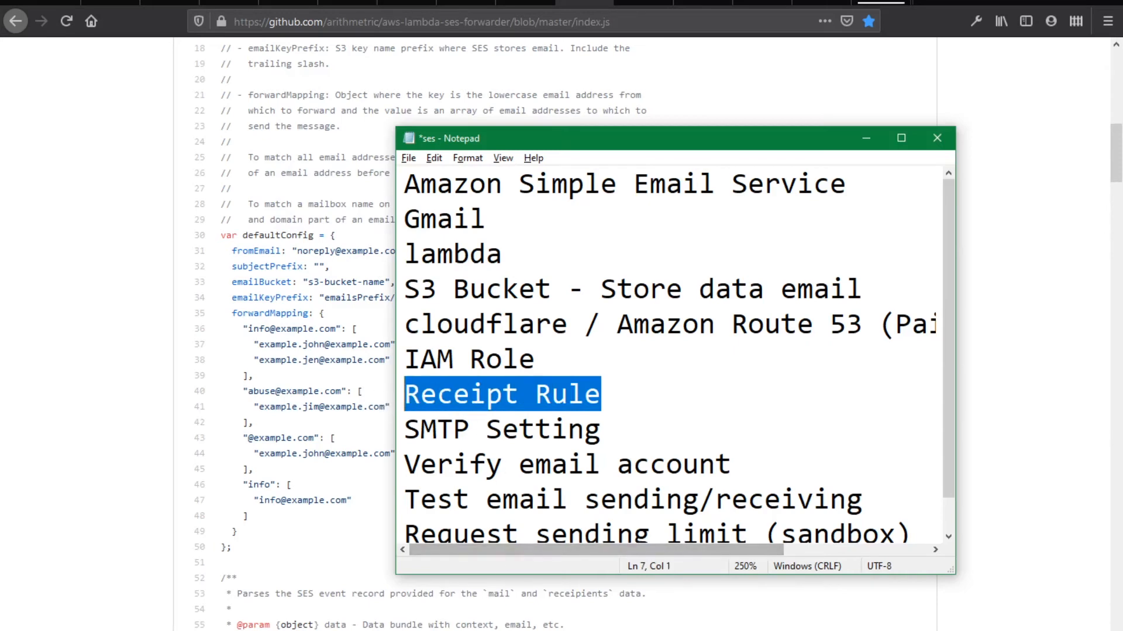
left_click(517, 630)
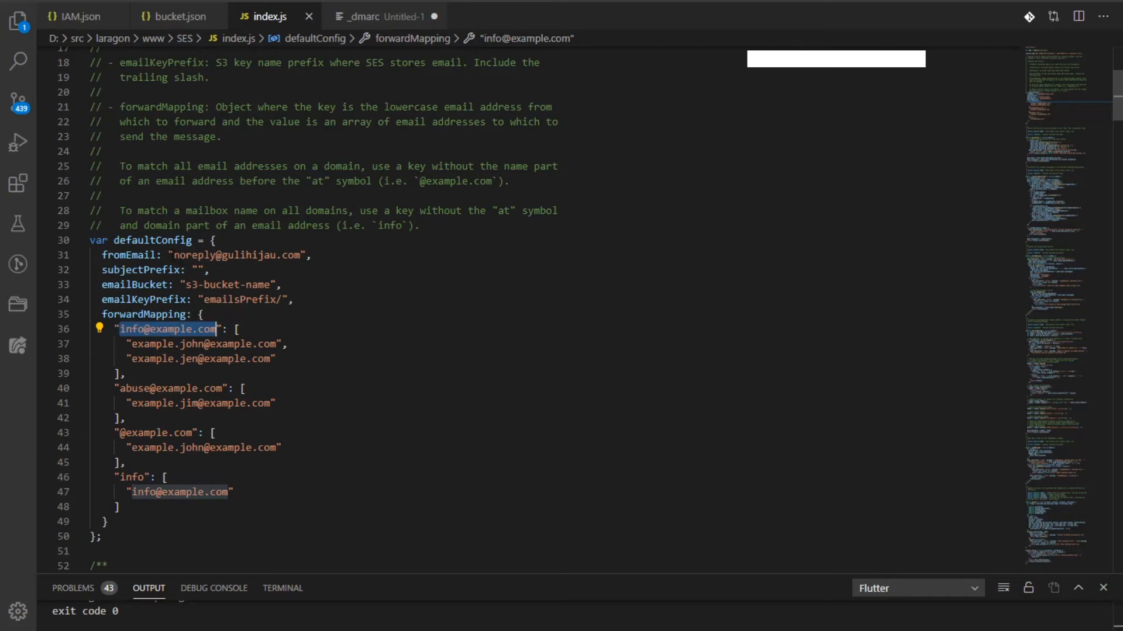
left_click_drag(174, 255, 300, 255)
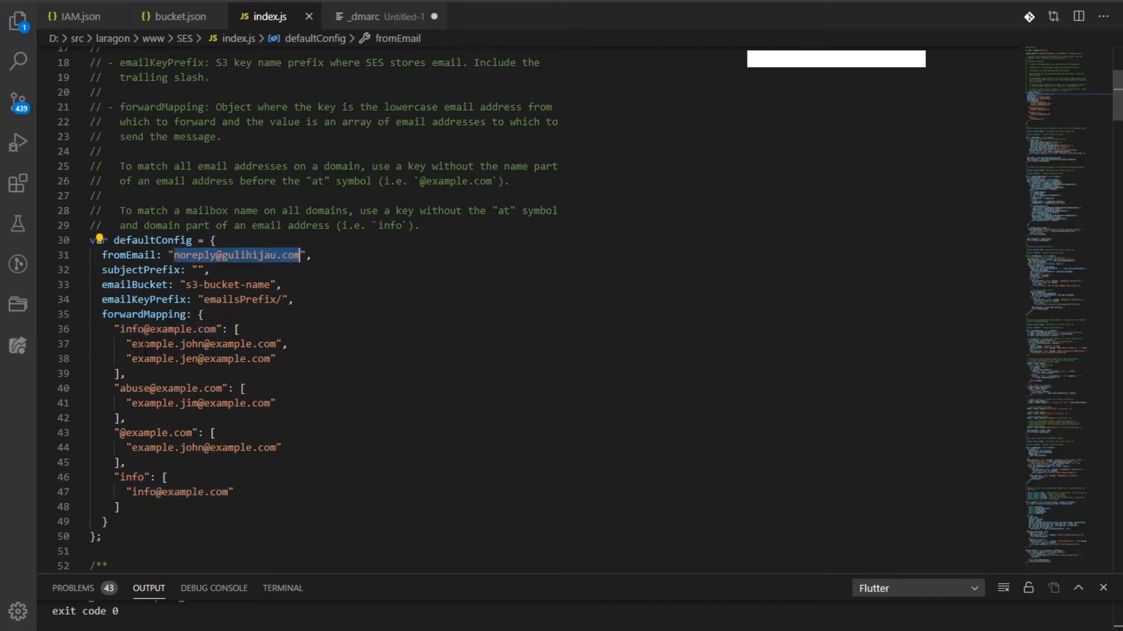
left_click_drag(131, 344, 275, 344)
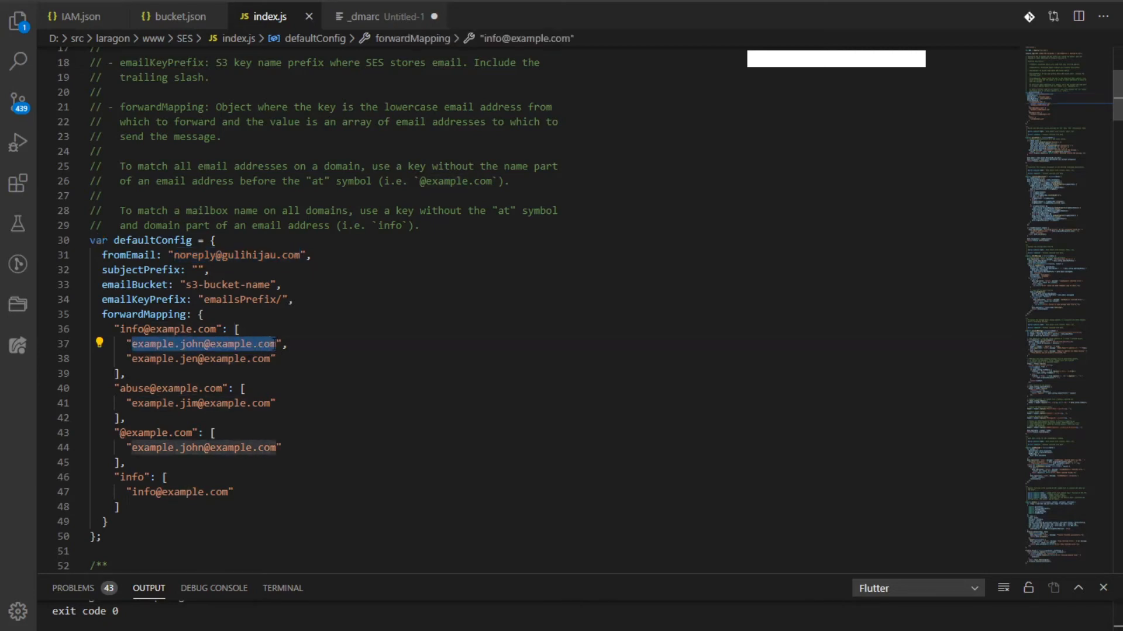
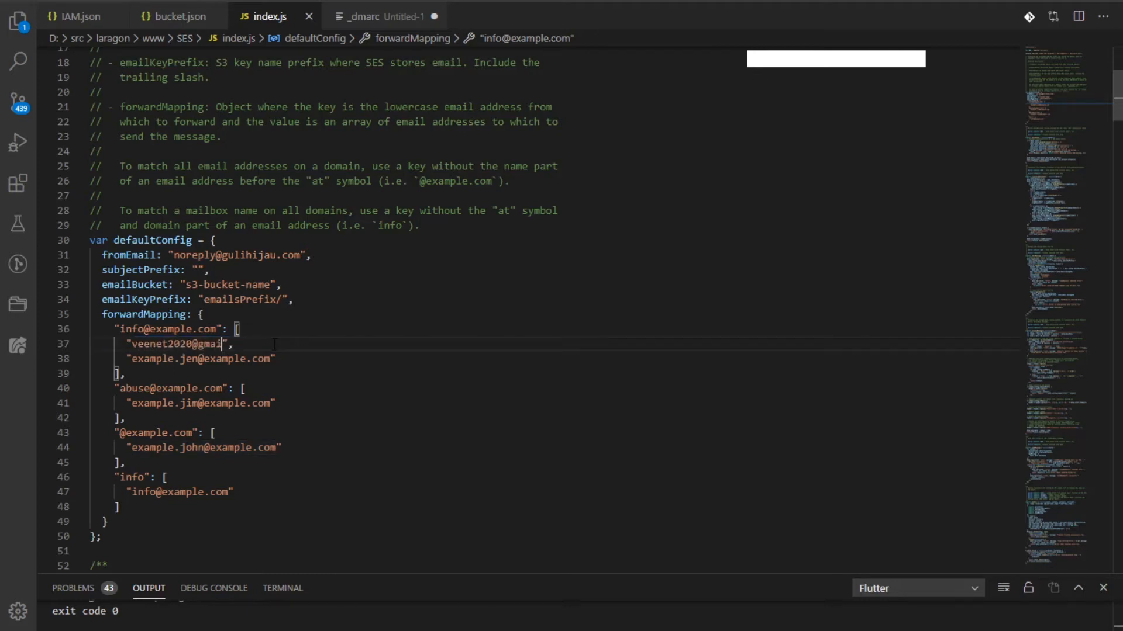
left_click_drag(120, 329, 217, 328)
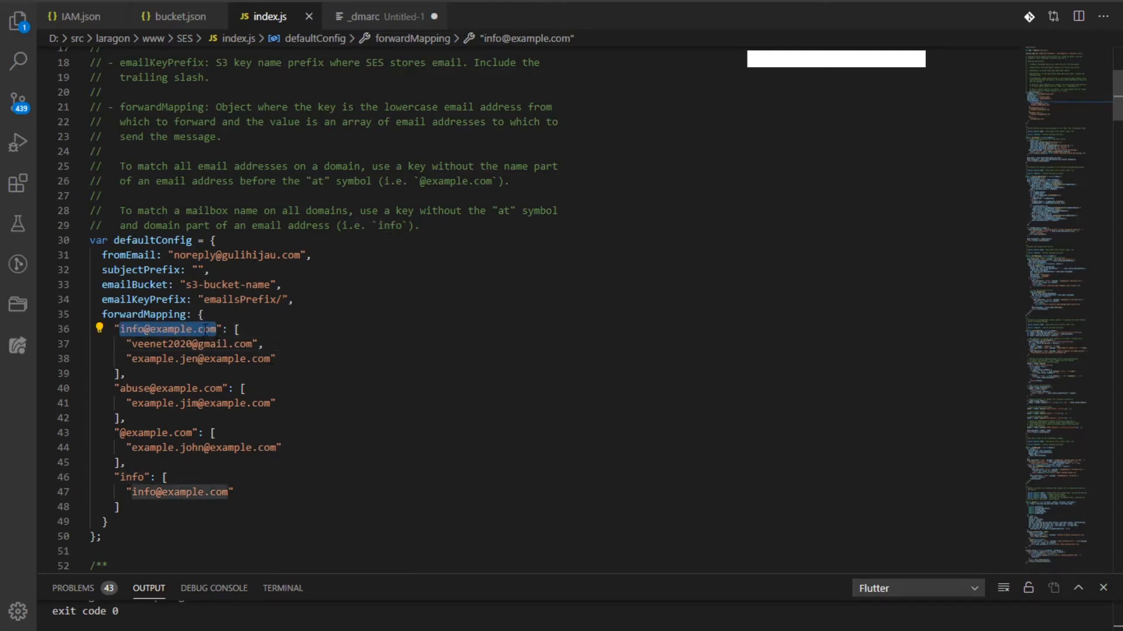
mouse_move(132, 344)
left_mouse_down()
mouse_move(254, 344)
mouse_move(266, 358)
mouse_move(128, 353)
left_mouse_up()
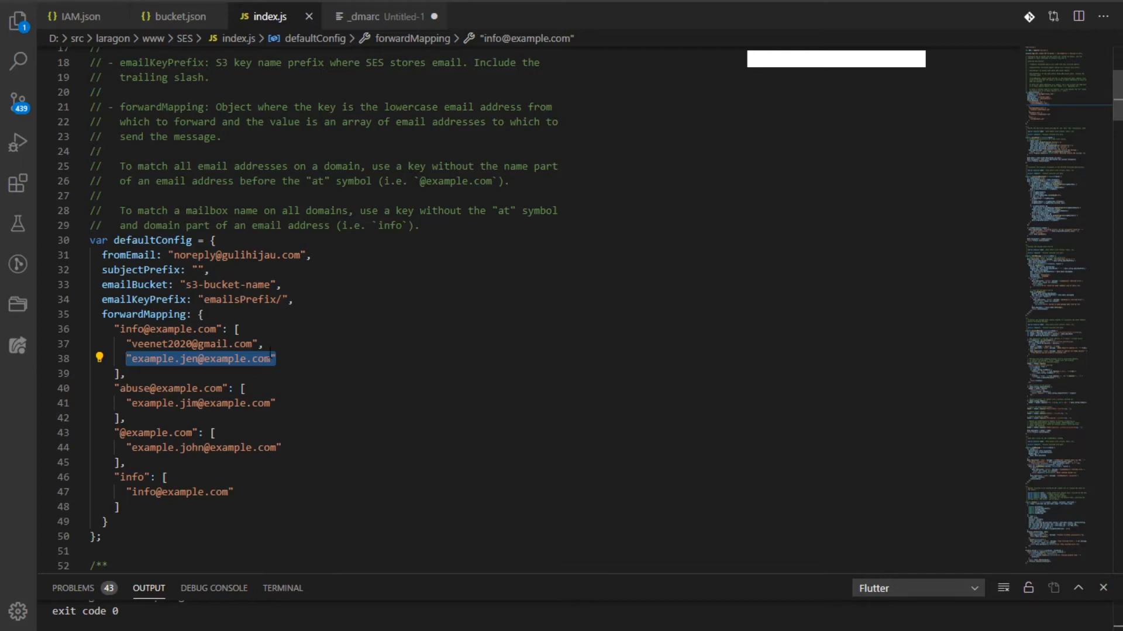
left_click_drag(135, 369, 235, 329)
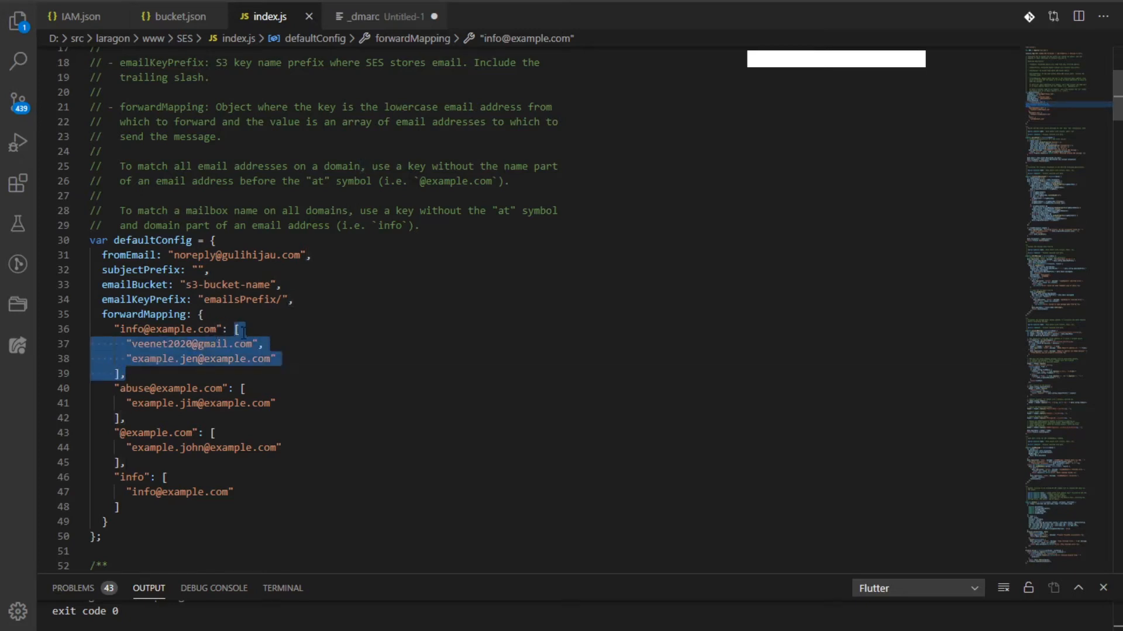
left_click(288, 358)
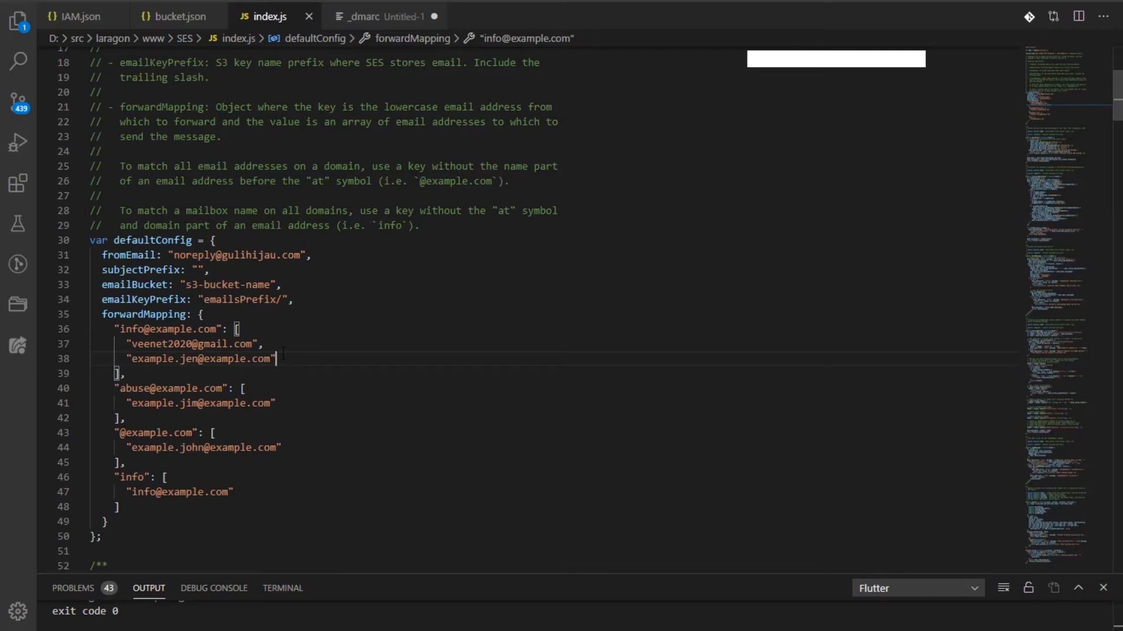
key("shift+Up")
key("shift+Left")
key("BackSpace")
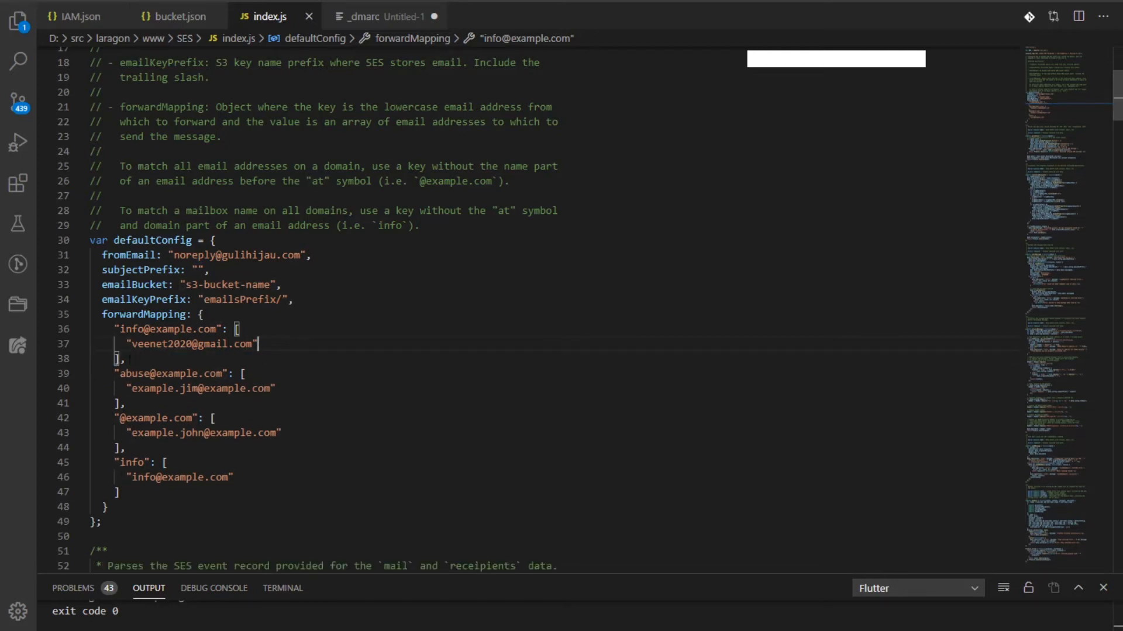
left_click_drag(120, 374, 222, 374)
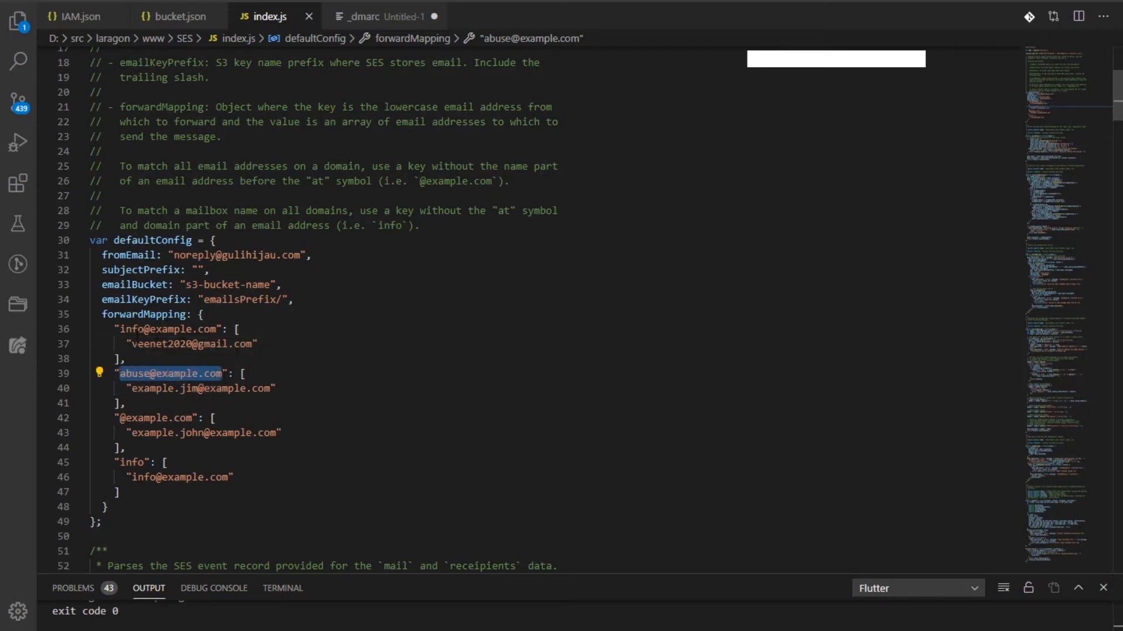
left_click_drag(150, 374, 120, 374)
type("sales")
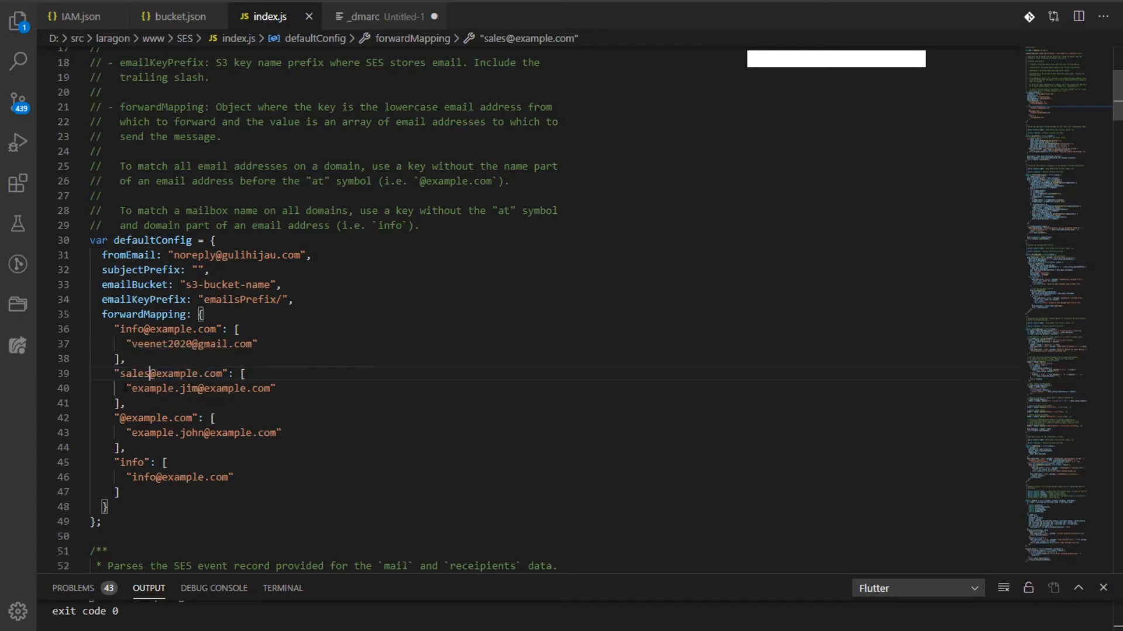
left_click_drag(136, 388, 271, 388)
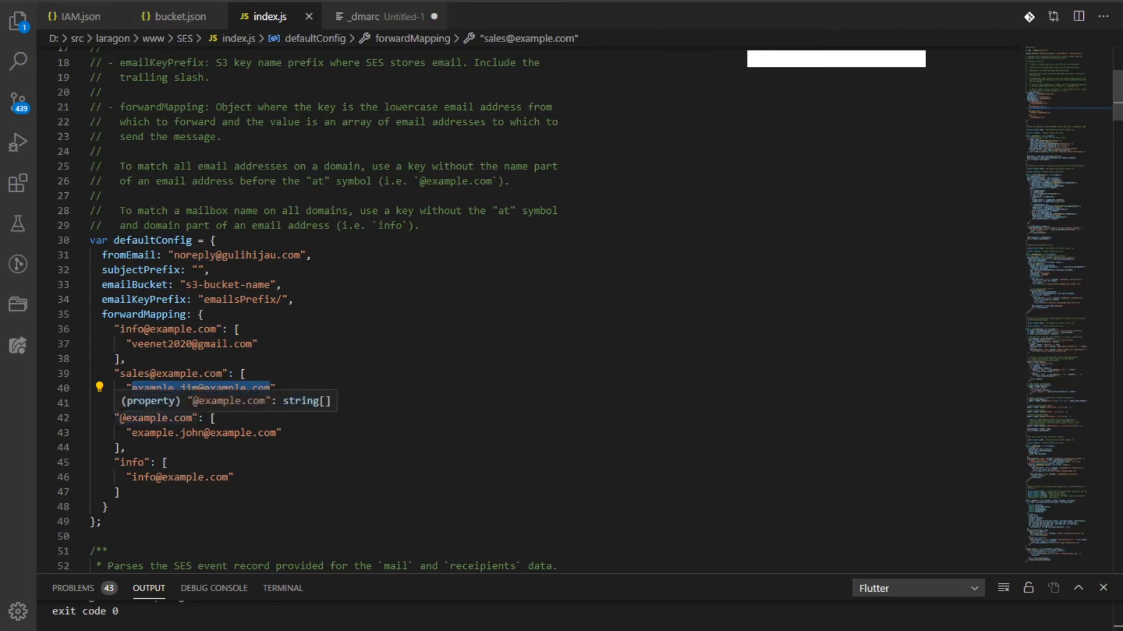
left_click_drag(119, 417, 191, 418)
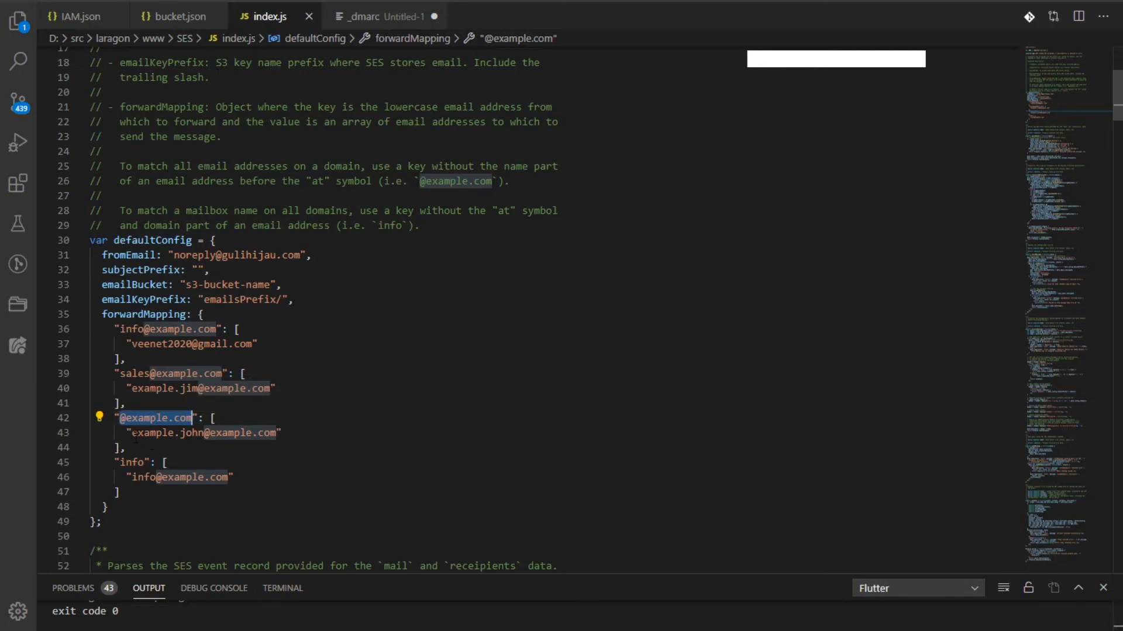
left_click_drag(131, 436, 276, 433)
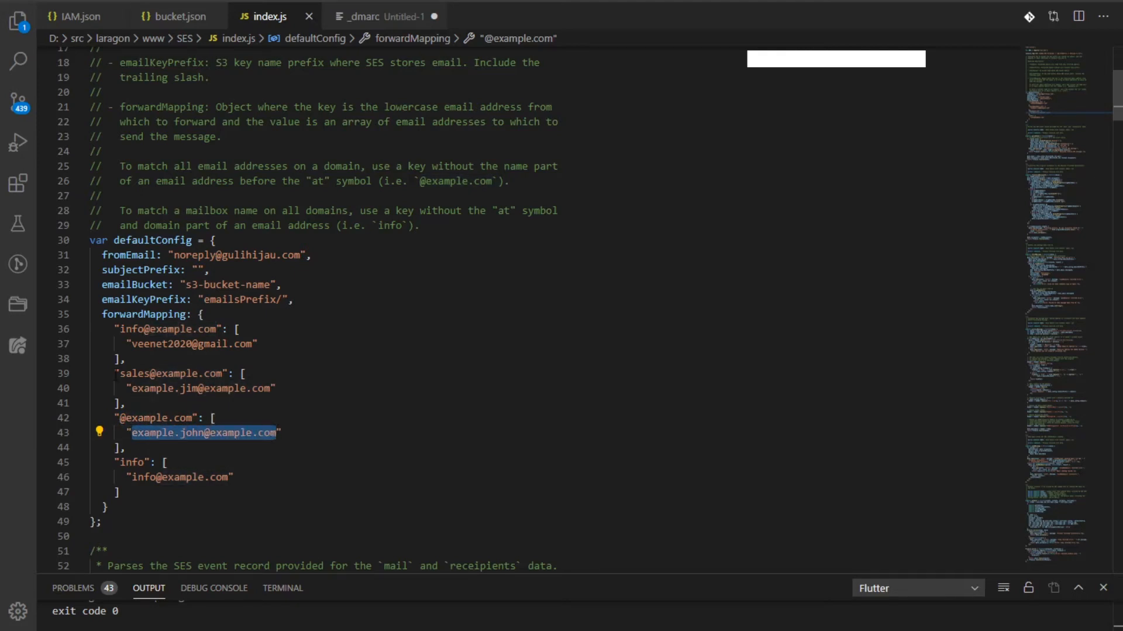
scroll(184, 359, "up", 5)
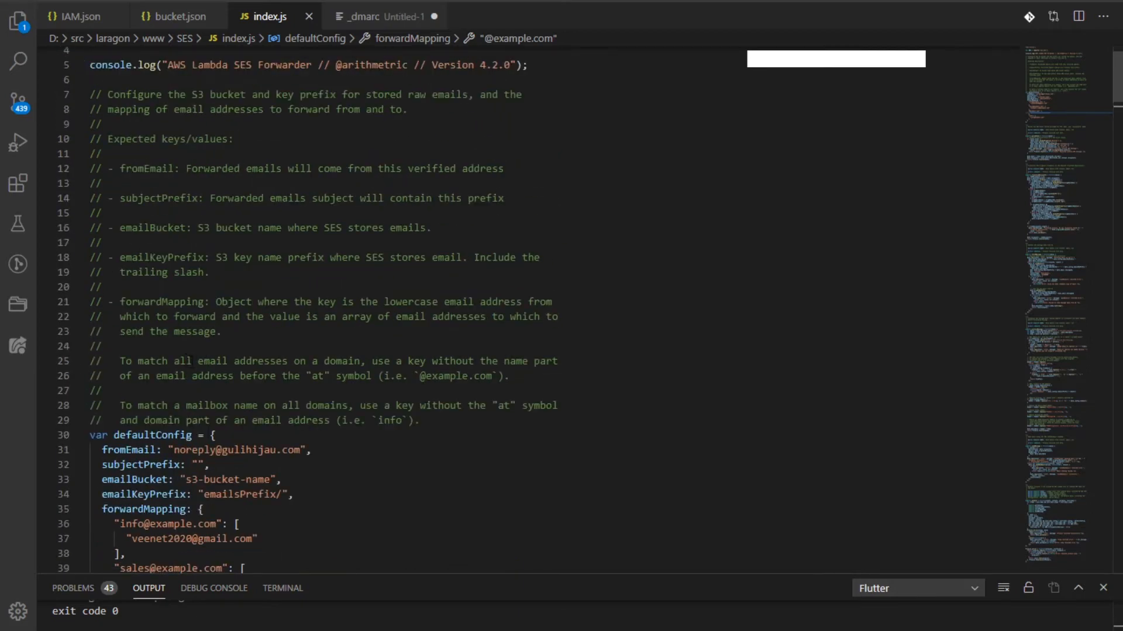
left_click_drag(173, 361, 359, 361)
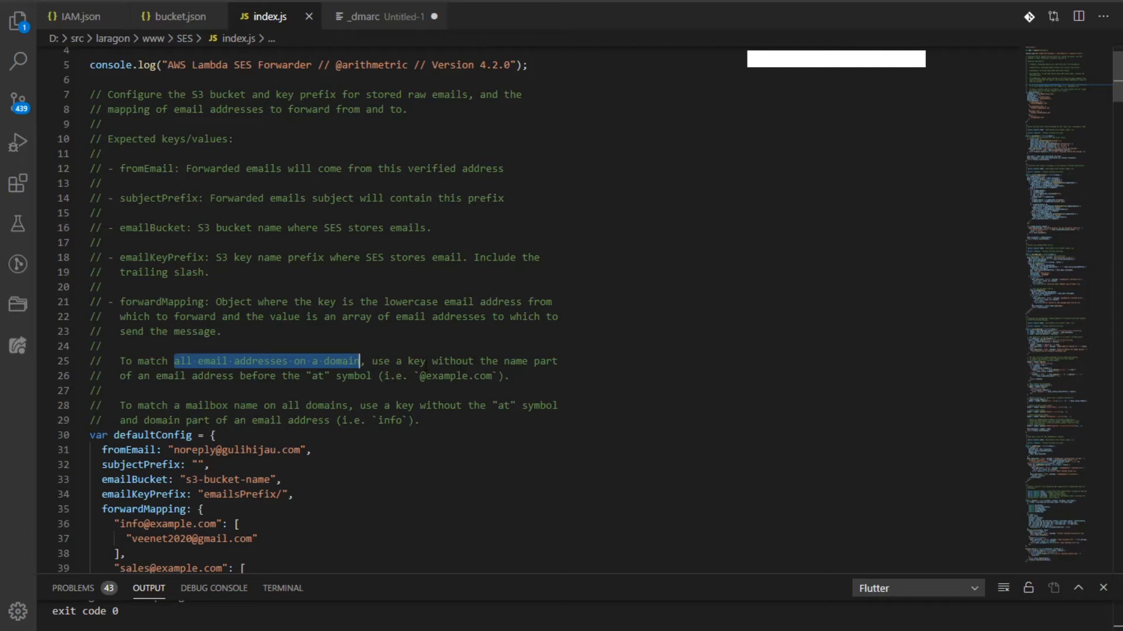
left_click_drag(450, 361, 510, 376)
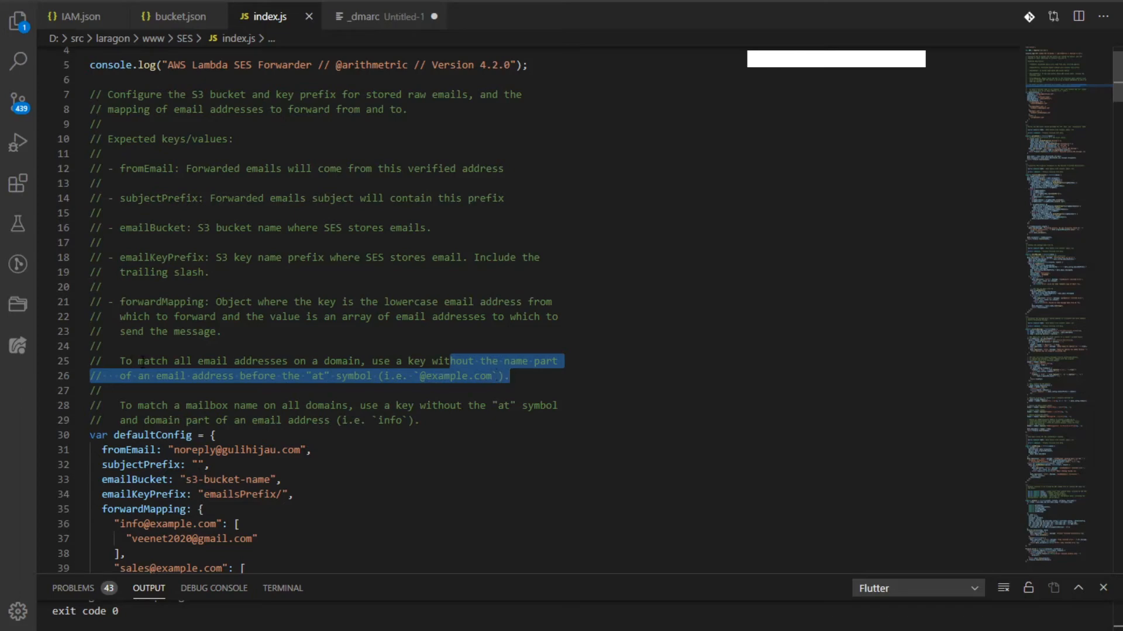
scroll(141, 361, "down", 4)
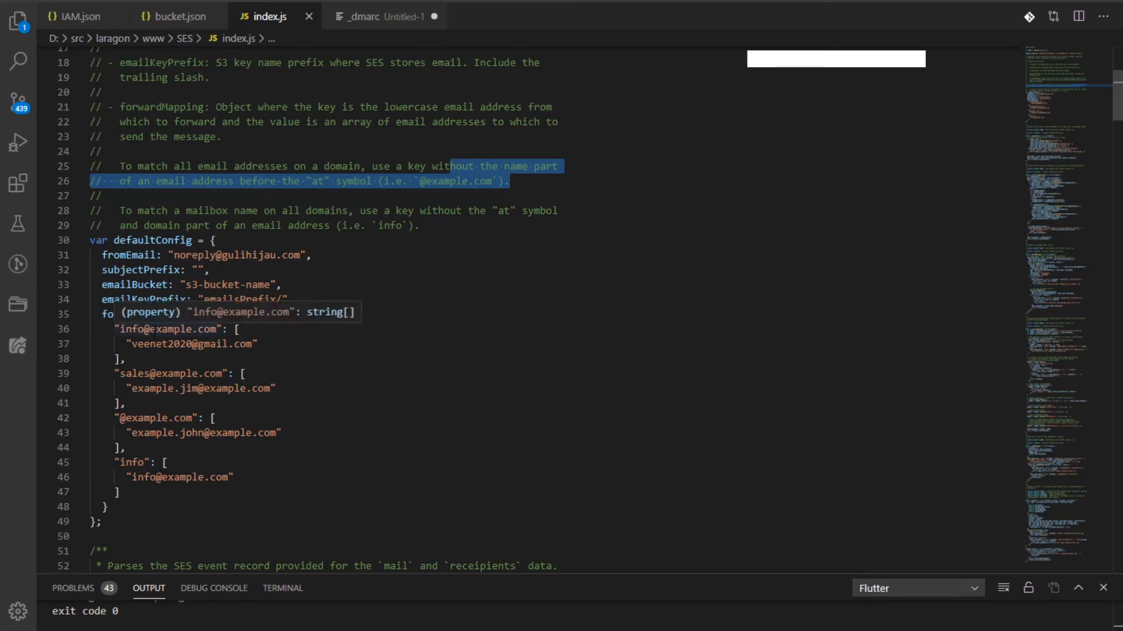
left_click_drag(120, 329, 217, 331)
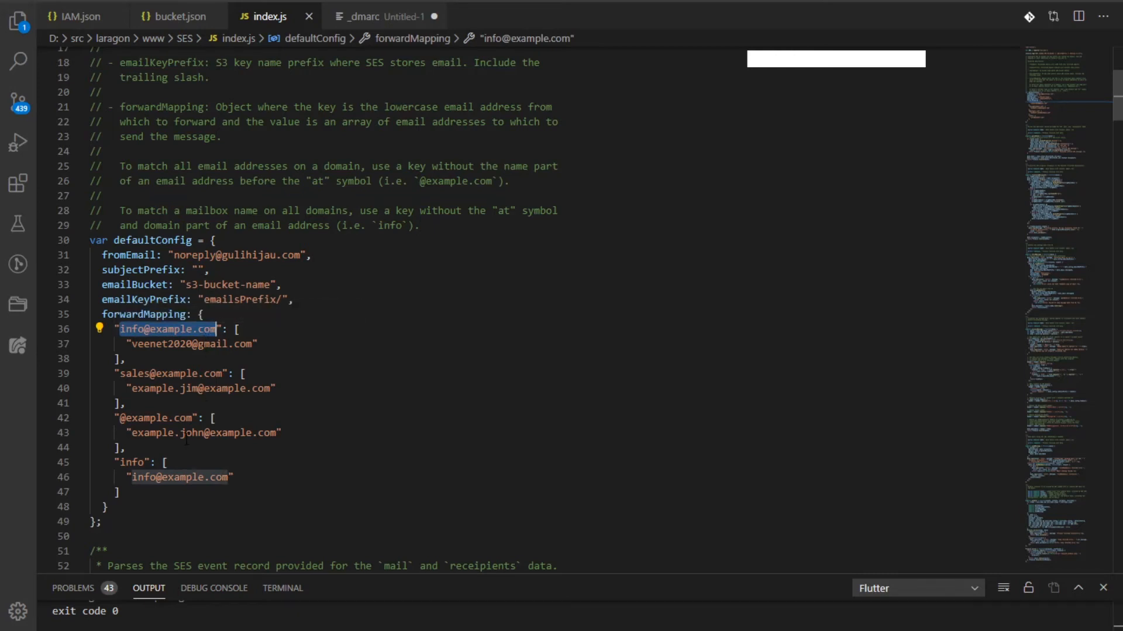
left_click(162, 417)
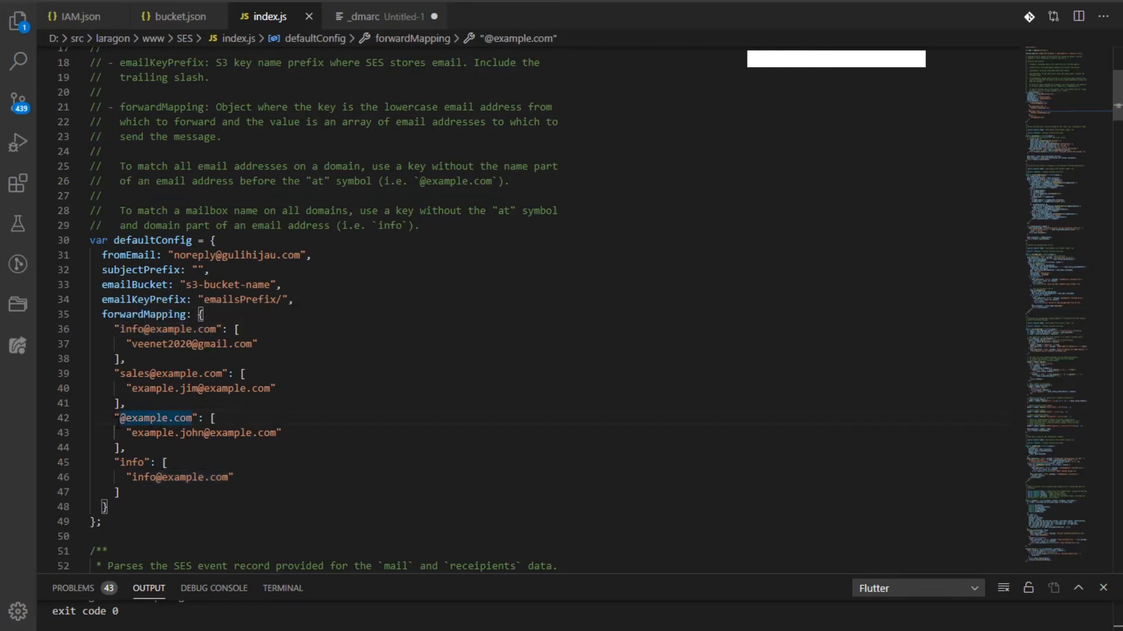
left_click_drag(118, 418, 192, 418)
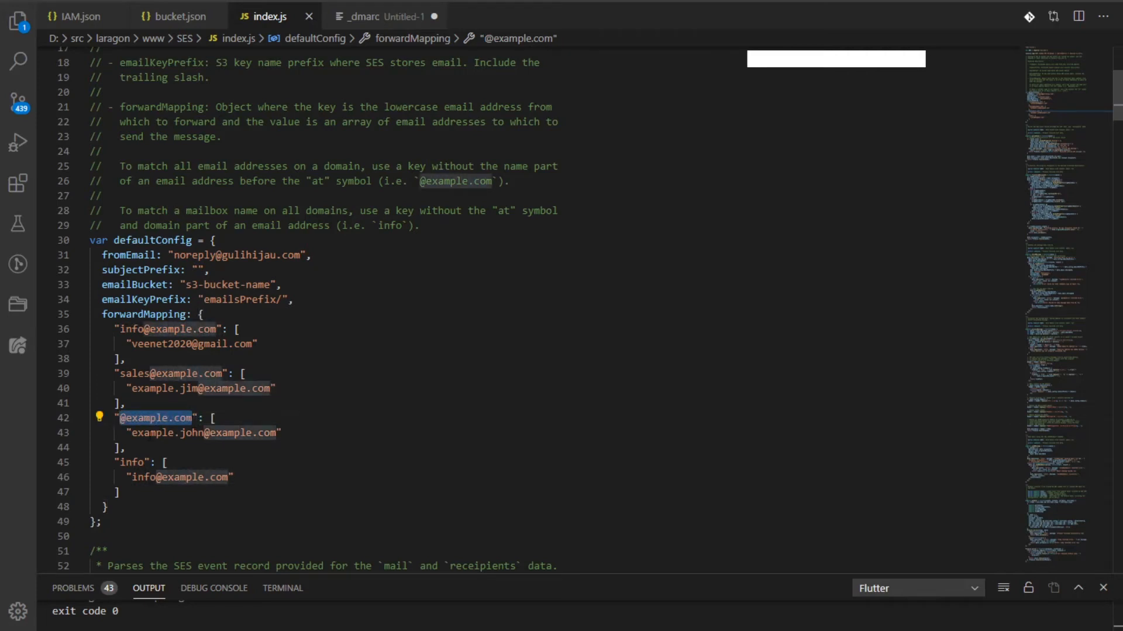
left_click_drag(277, 433, 192, 418)
left_click_drag(131, 433, 277, 435)
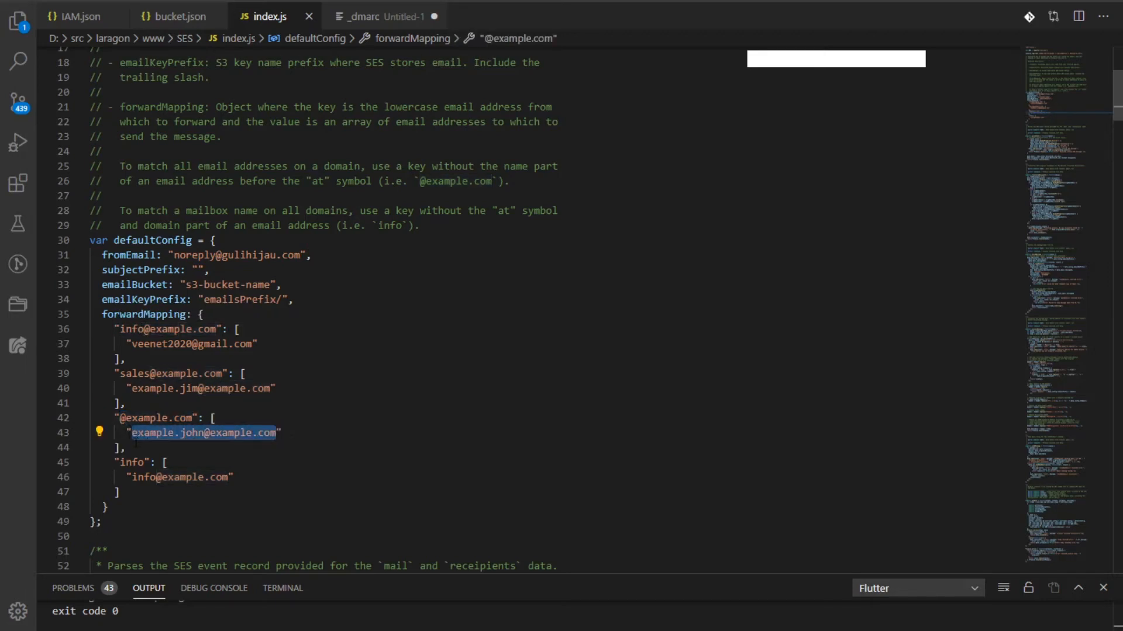
left_click_drag(135, 448, 113, 420)
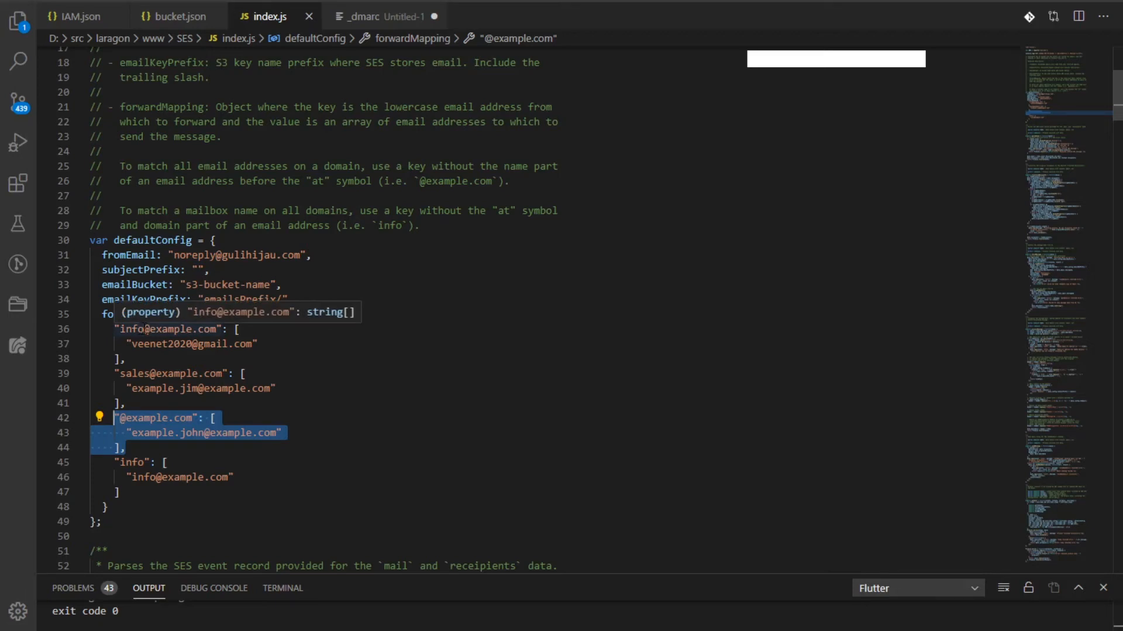
double_click(132, 329)
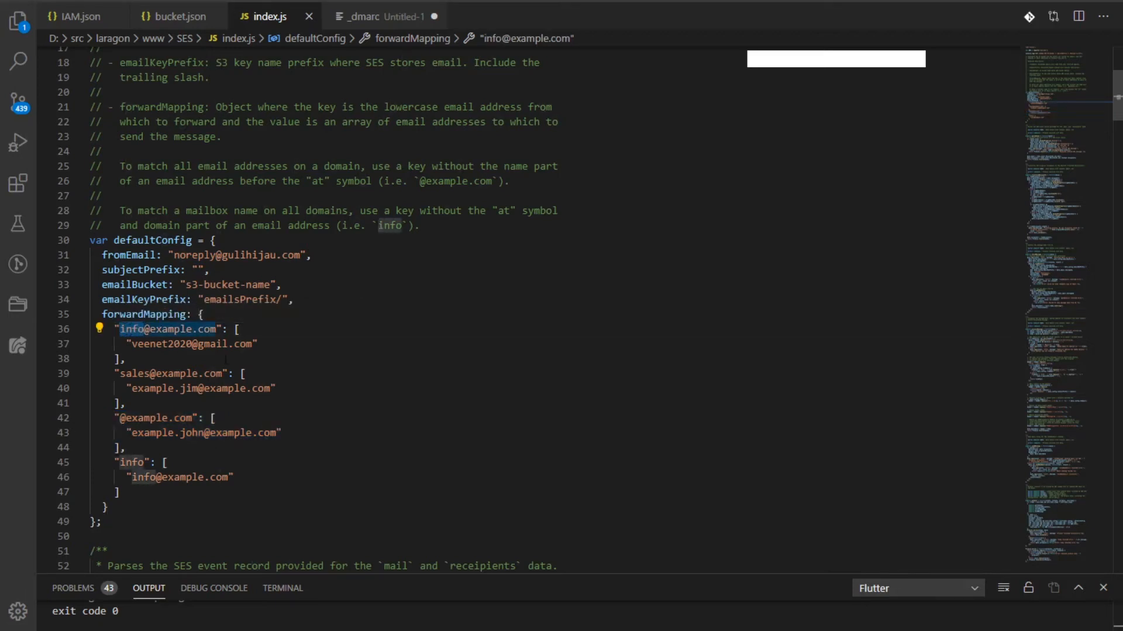
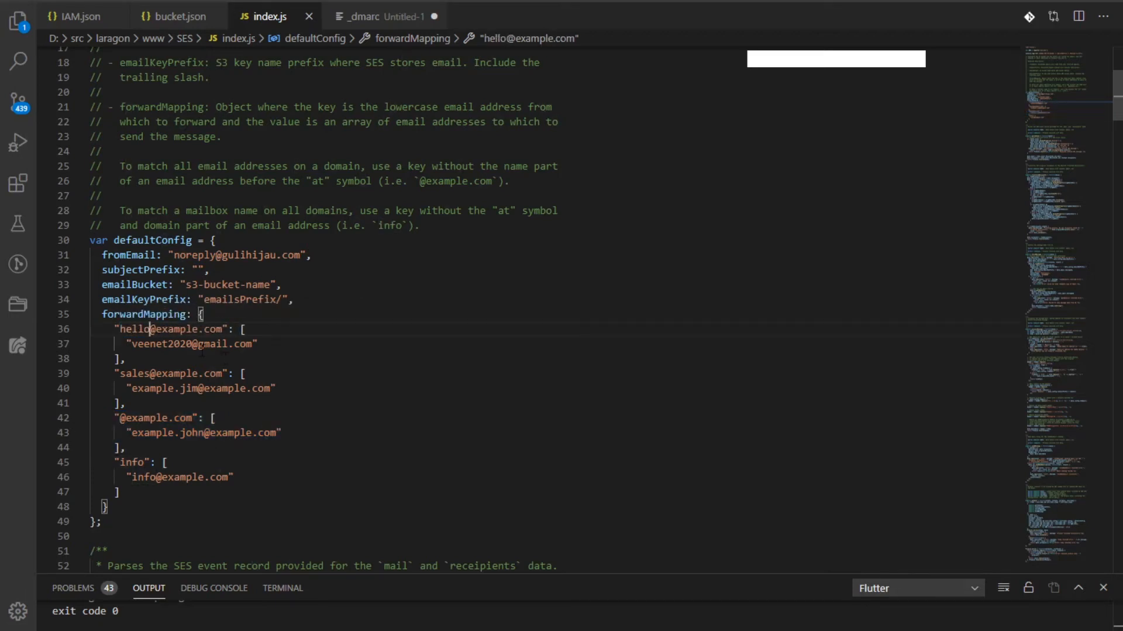
left_click_drag(155, 329, 203, 330)
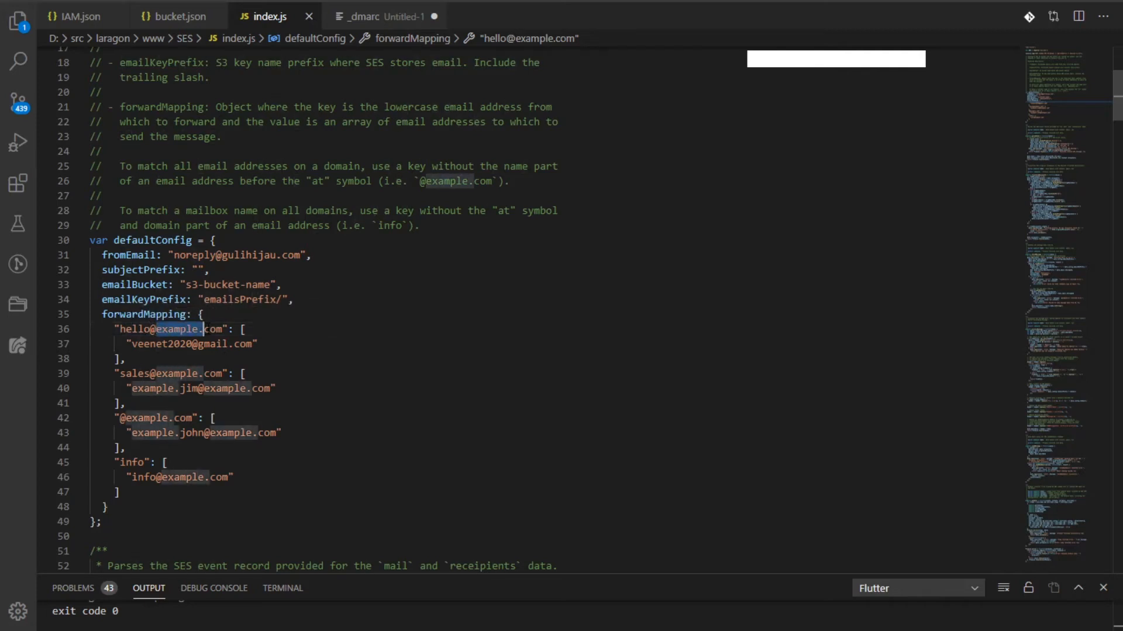
type("gu")
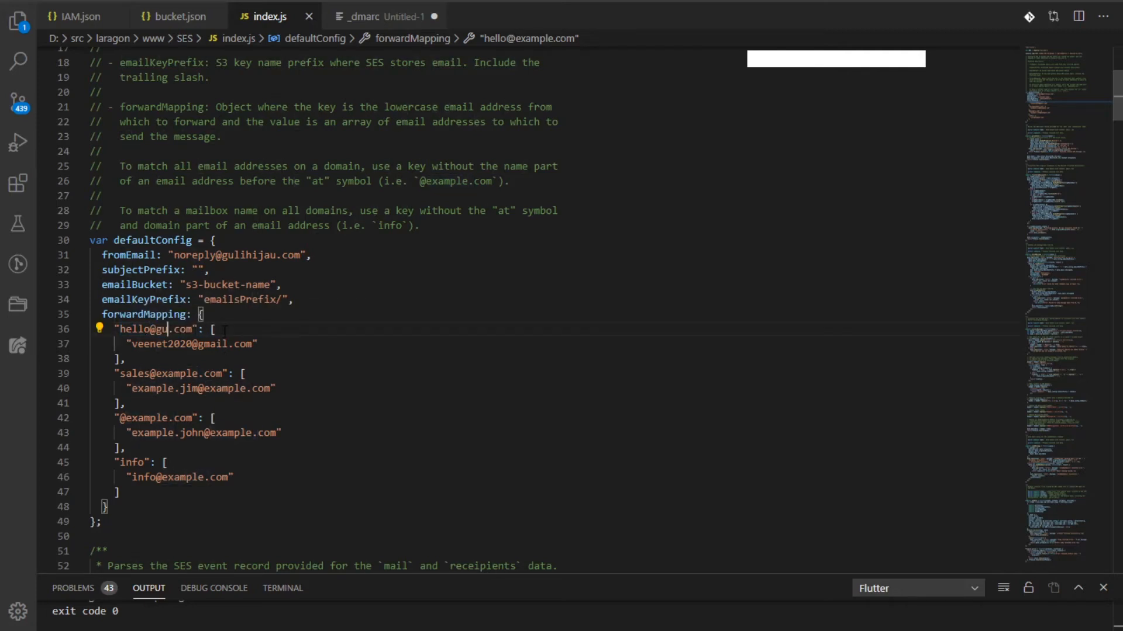
type("lihijau")
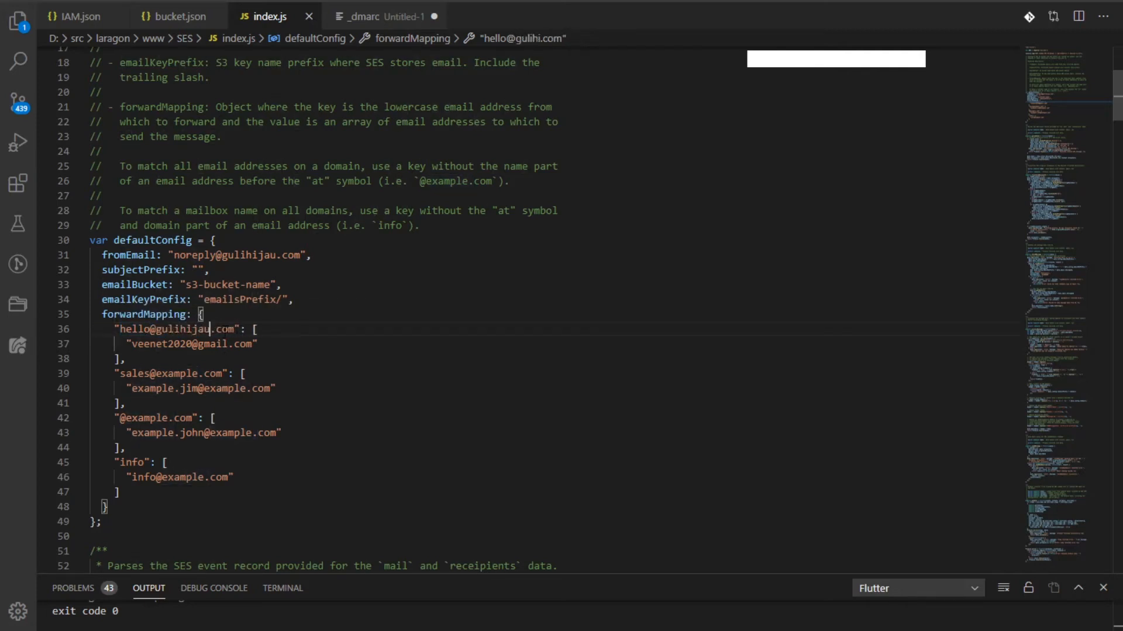
Delete the sales, catch-all and other example mappings, then select the whole script
left_click_drag(137, 494, 72, 360)
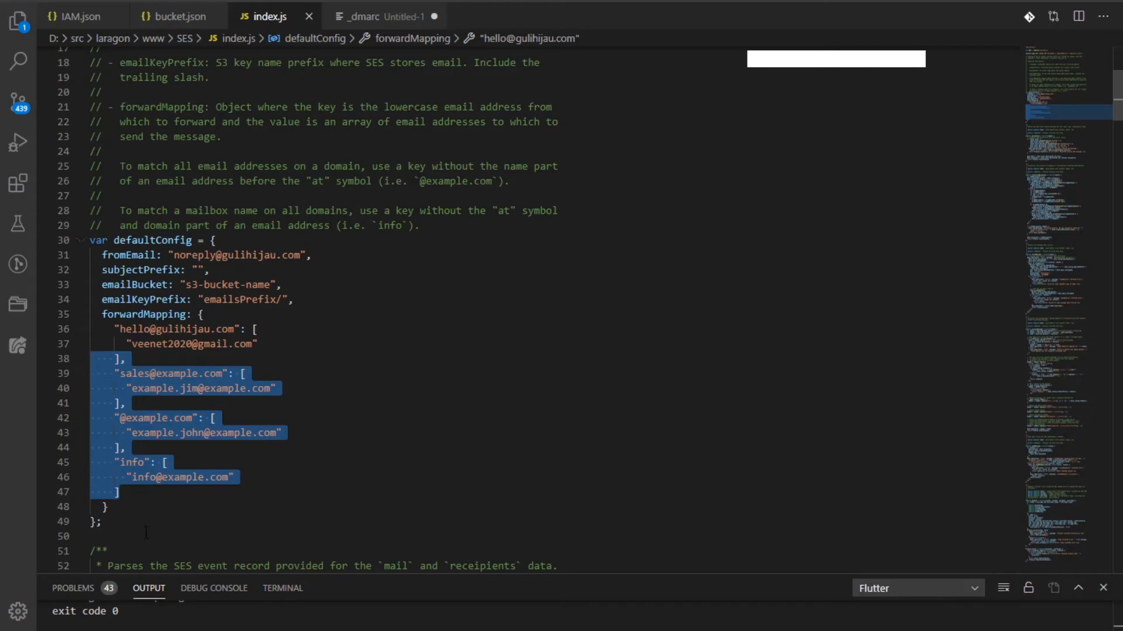
left_click(117, 506)
left_click_drag(121, 493, 117, 359)
key("BackSpace")
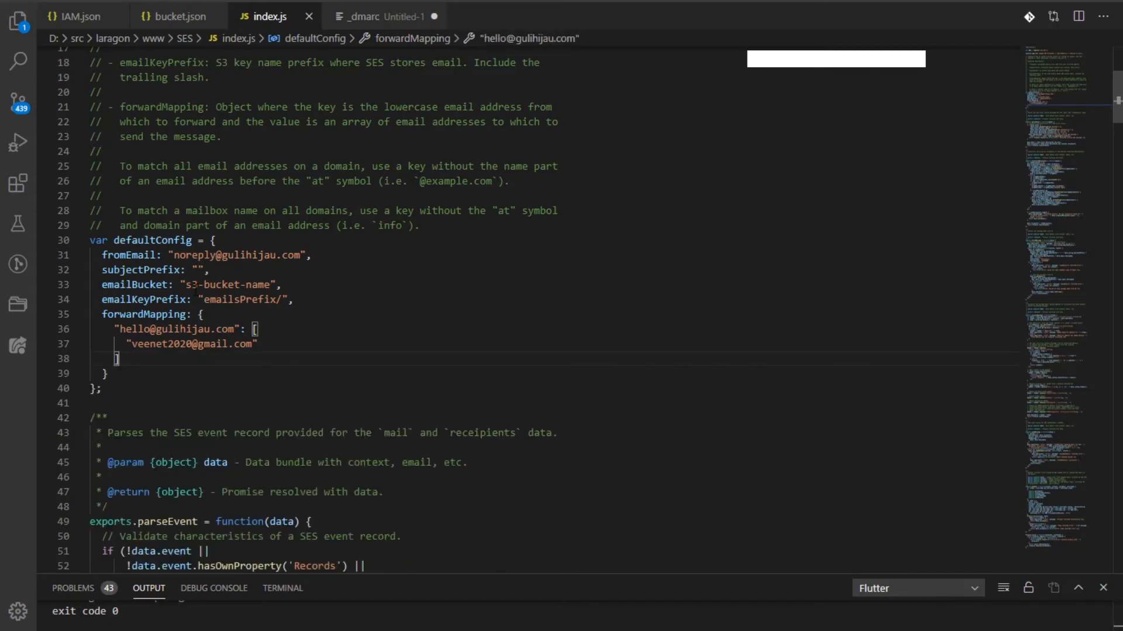
scroll(121, 360, "up", 6)
scroll(217, 289, "down", 6)
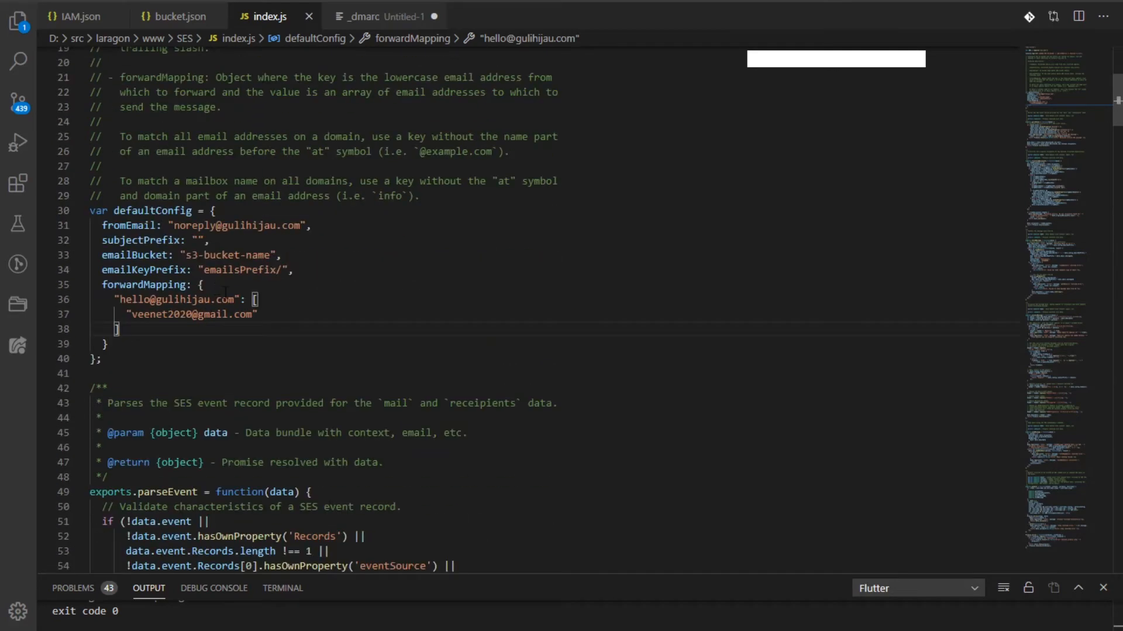
key("ctrl+a")
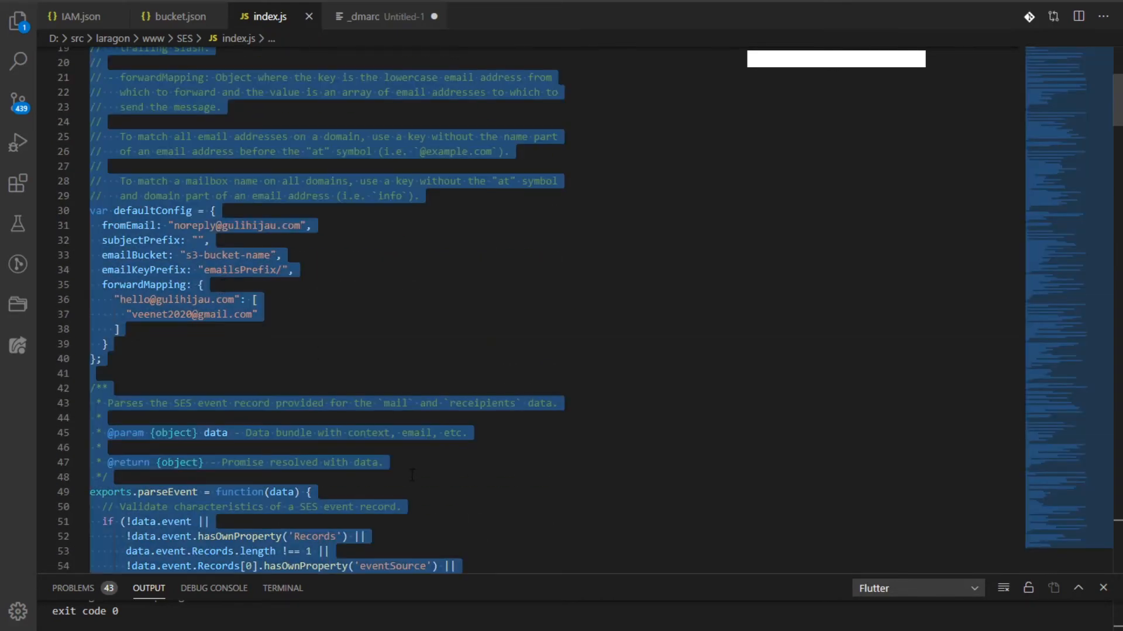
Paste the edited forwarder script over guli-gmail's template code in the inline editor
key("alt+Tab")
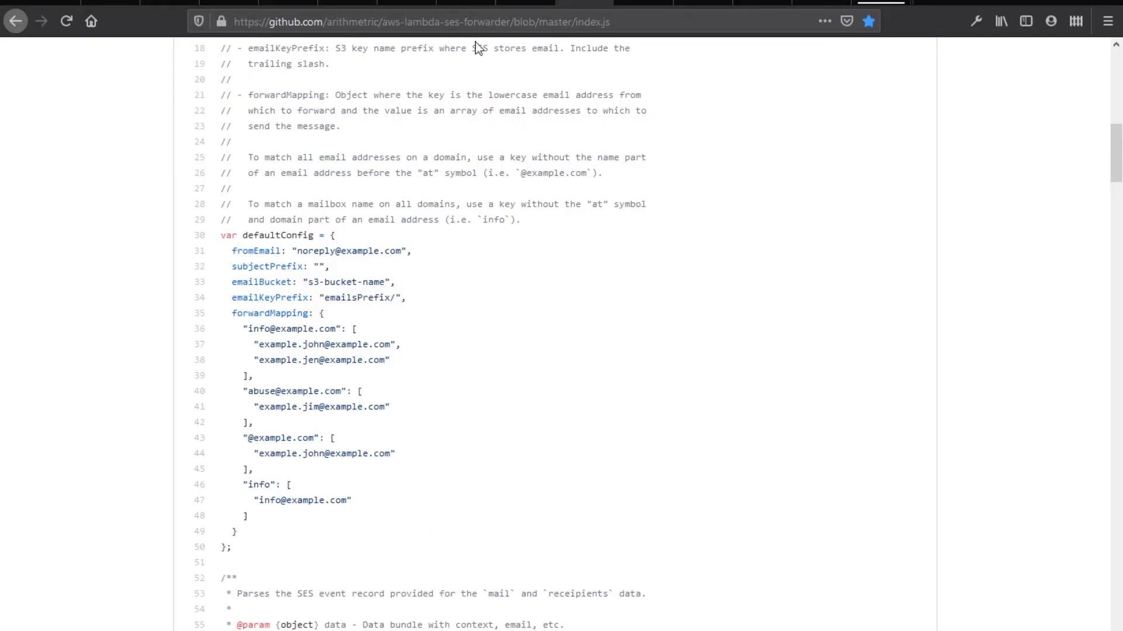
left_click(348, 3)
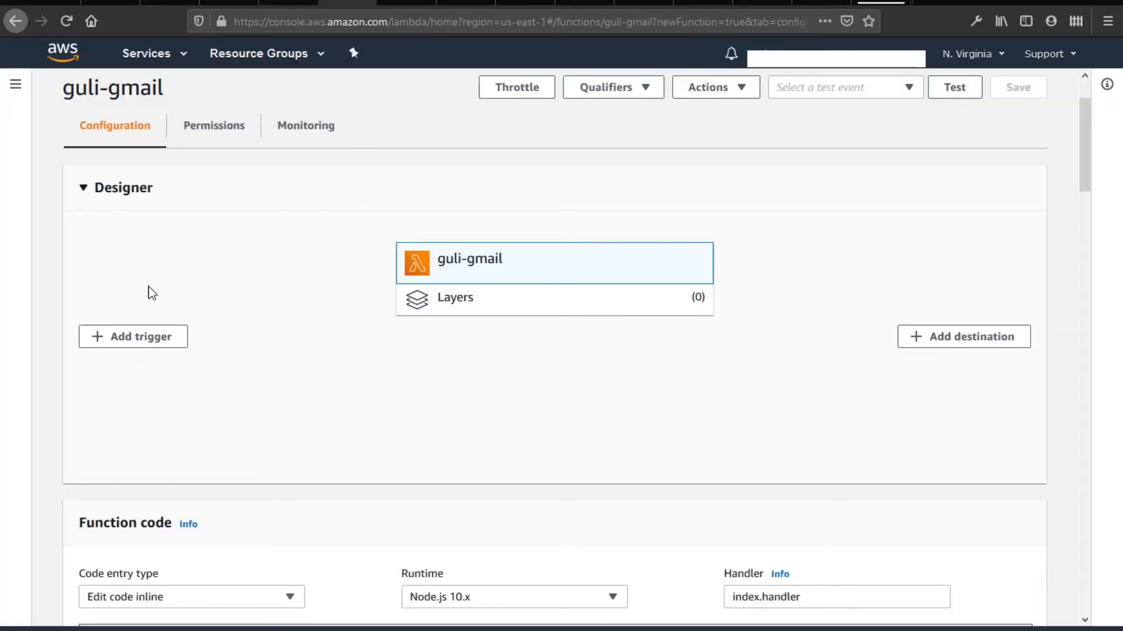
scroll(240, 321, "down", 10)
scroll(389, 401, "up", 5)
scroll(390, 401, "up", 2)
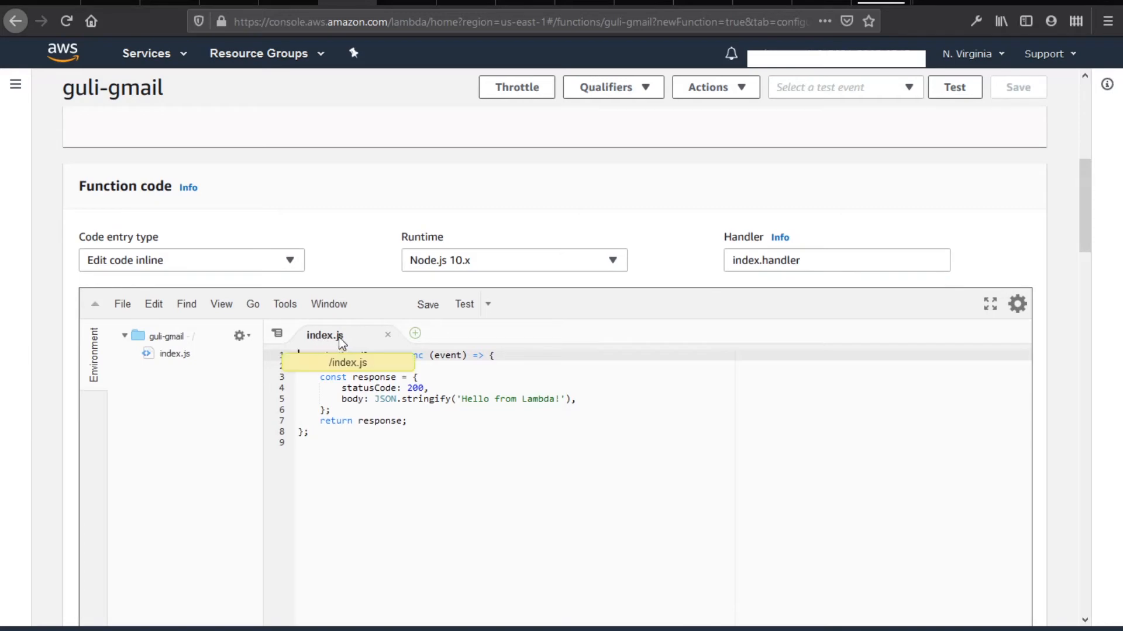
left_click_drag(339, 456, 296, 338)
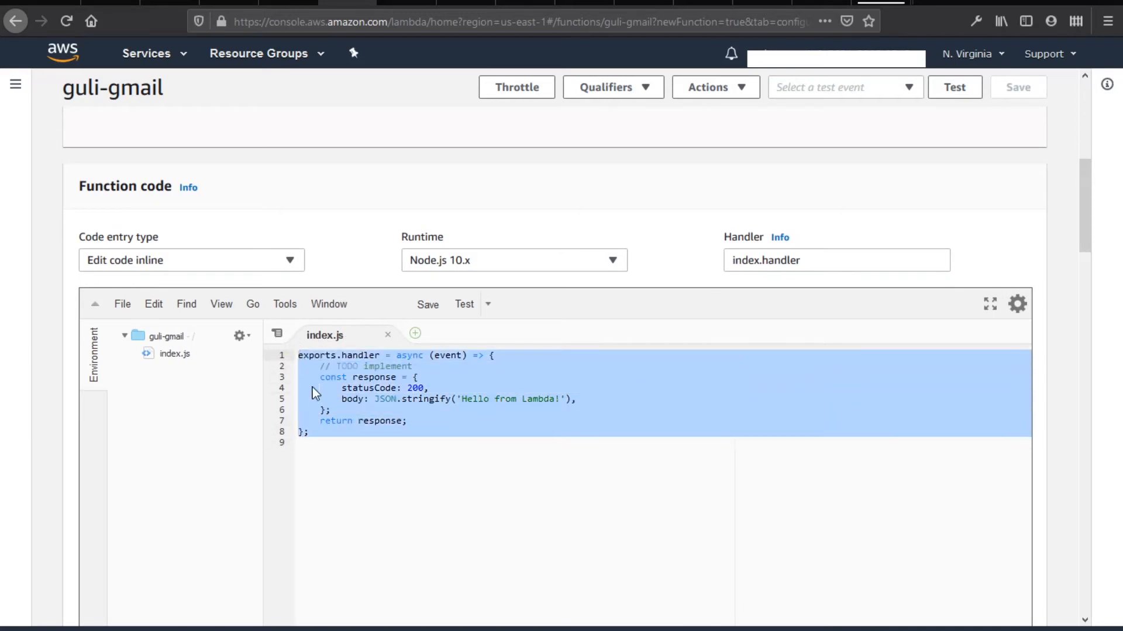
key("ctrl+v")
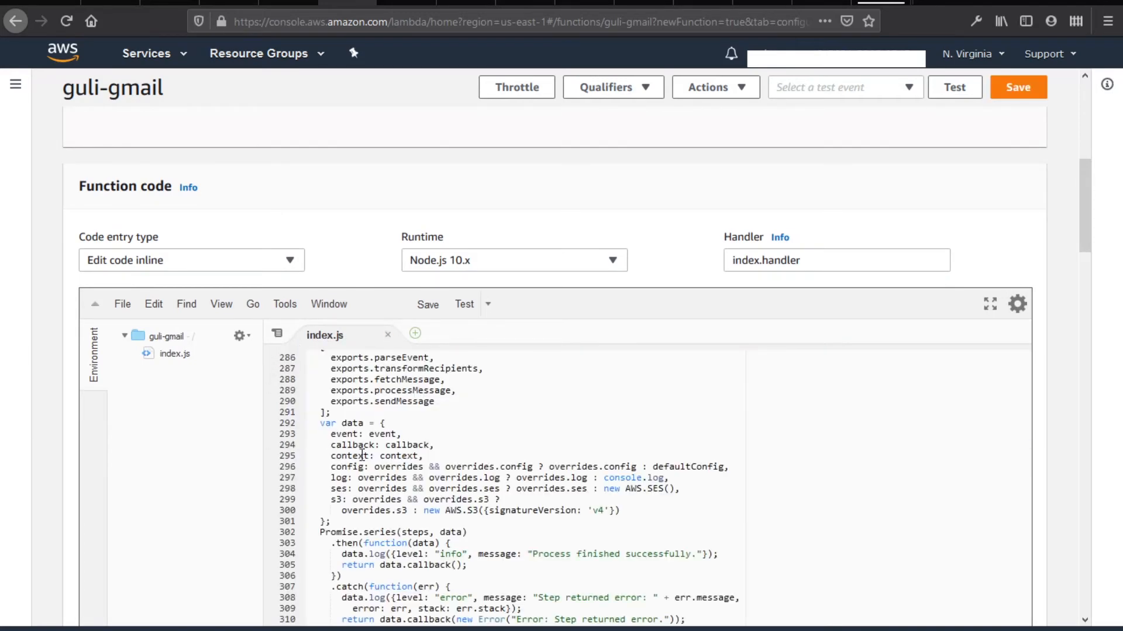
Scroll through the pasted forwarder code to check it
scroll(362, 449, "up", 20)
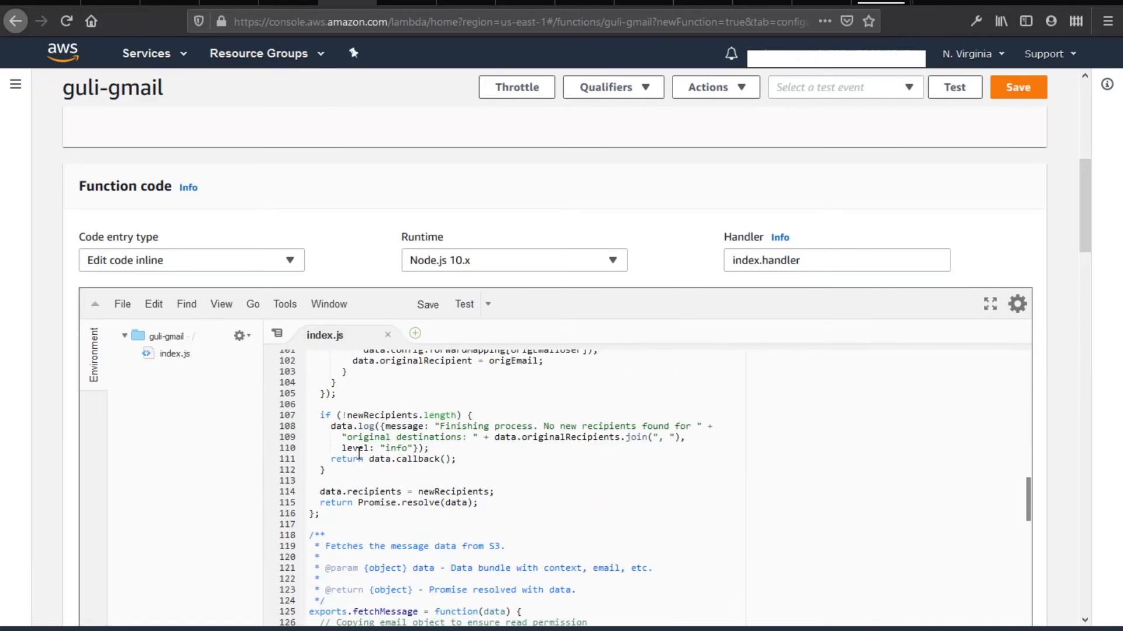
scroll(357, 453, "up", 10)
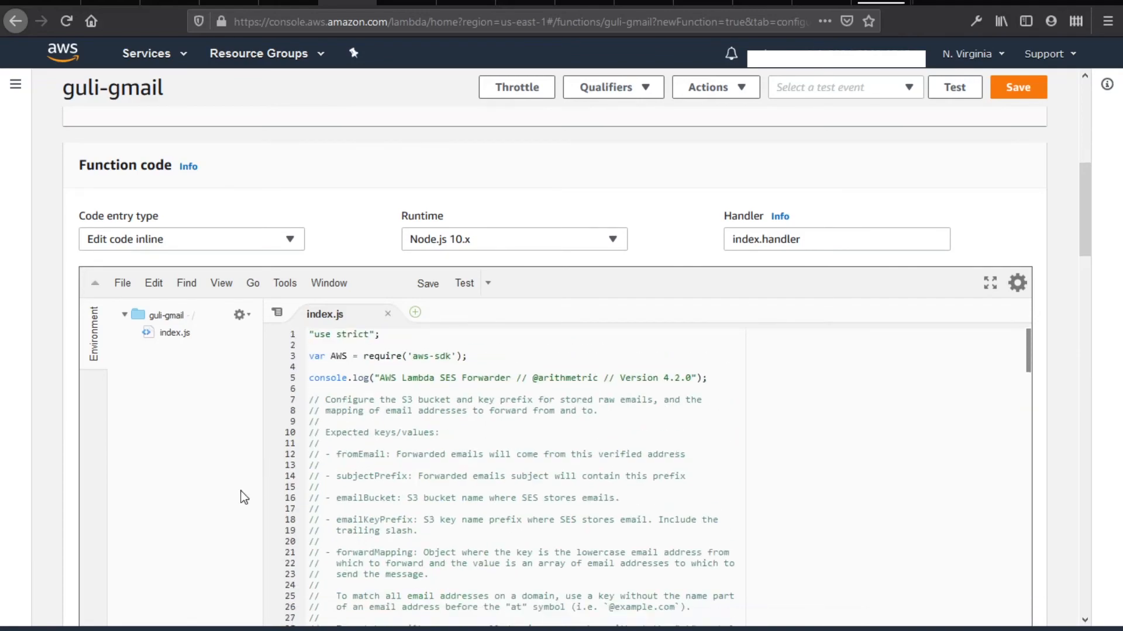
scroll(243, 493, "down", 5)
scroll(412, 450, "down", 1)
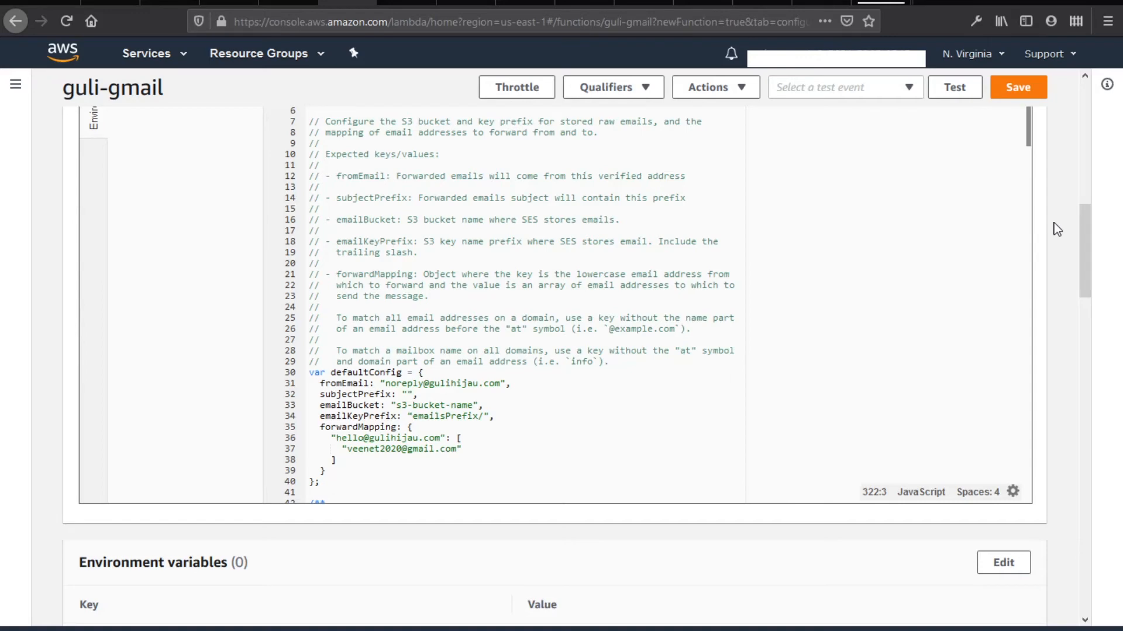
scroll(1053, 223, "down", 4)
scroll(1053, 222, "down", 5)
scroll(1053, 222, "down", 5)
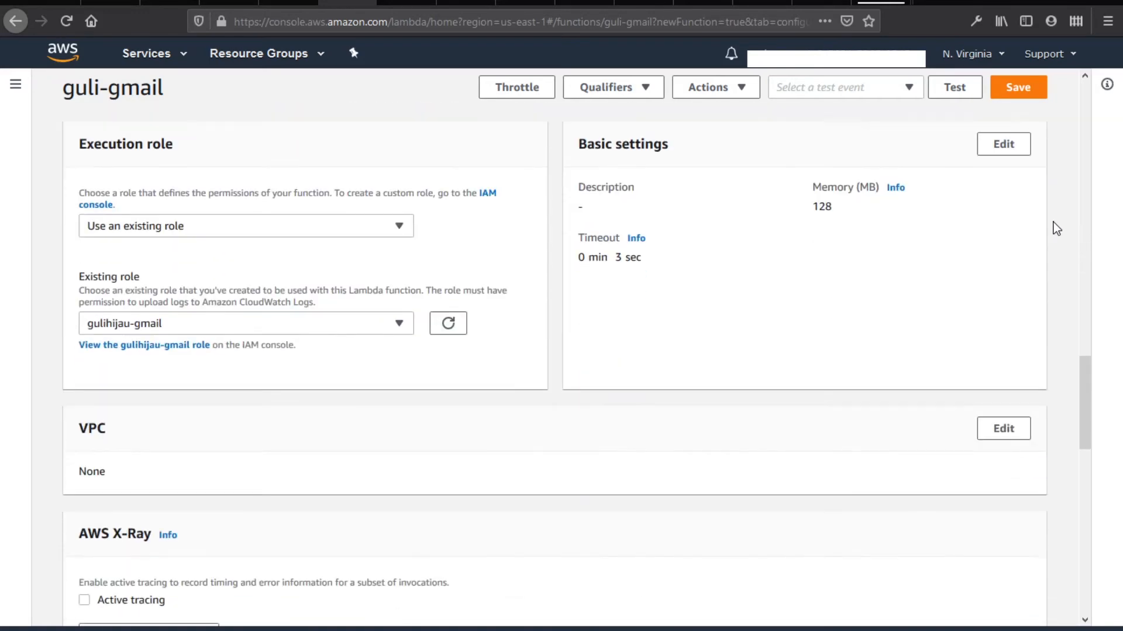
left_click_drag(575, 146, 694, 159)
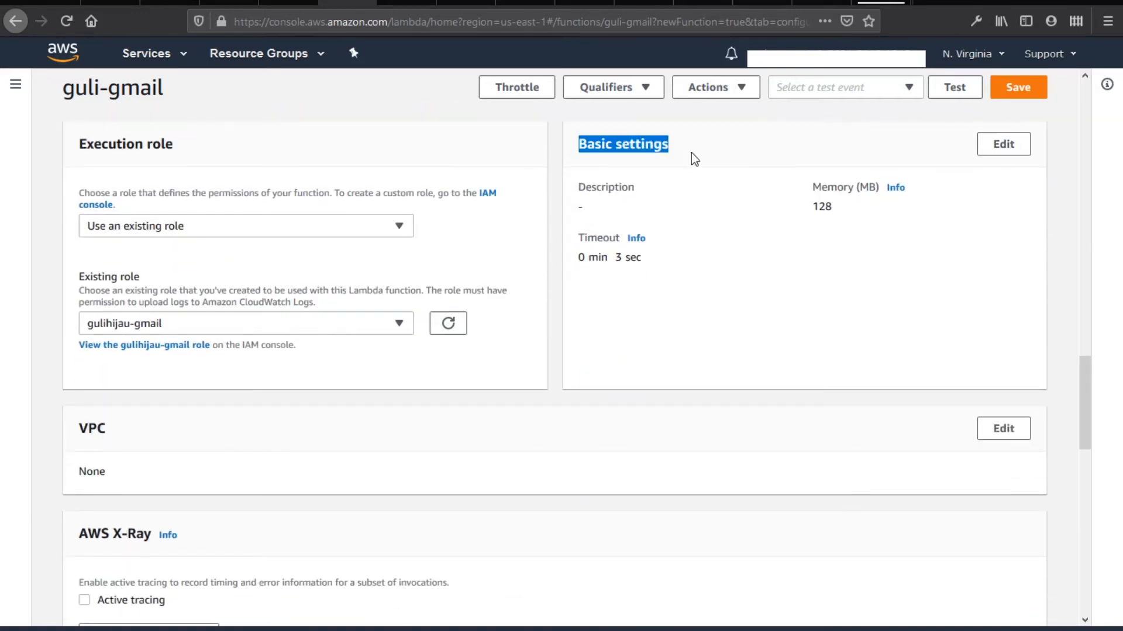
Set guli-gmail's timeout to 30 seconds and save the function with its new code
left_click(1004, 153)
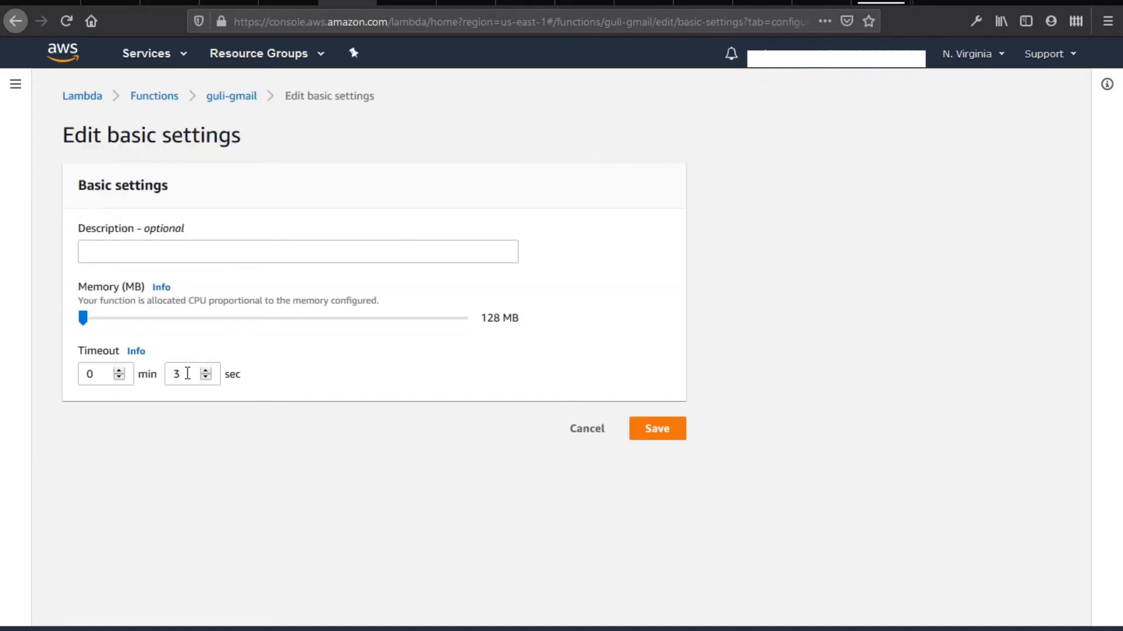
left_click(187, 373)
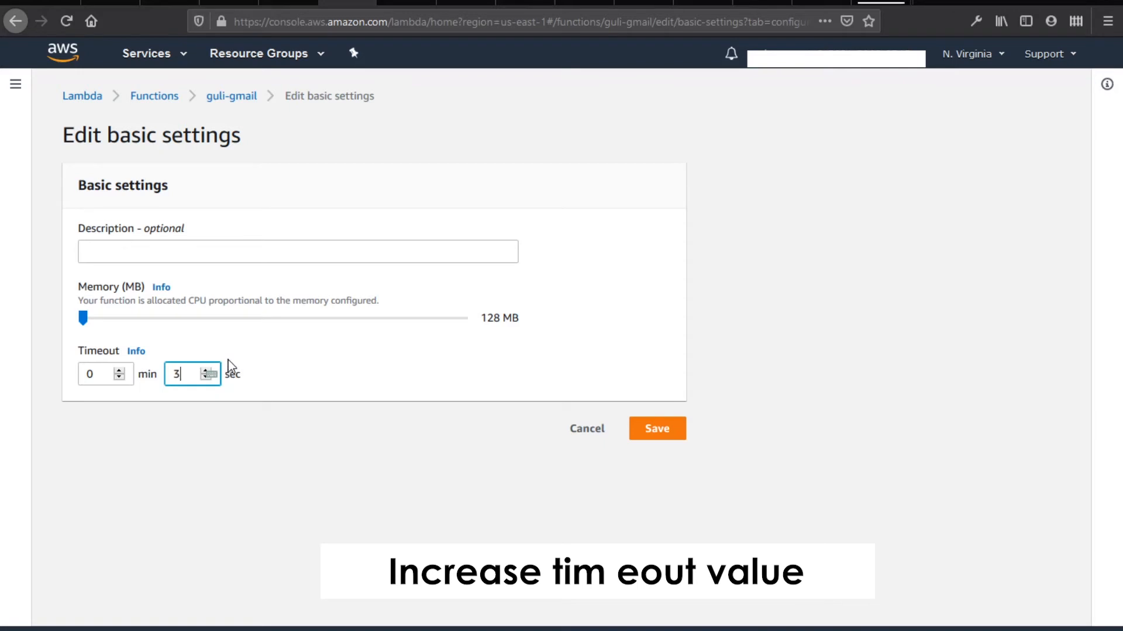
type("0")
left_click(658, 430)
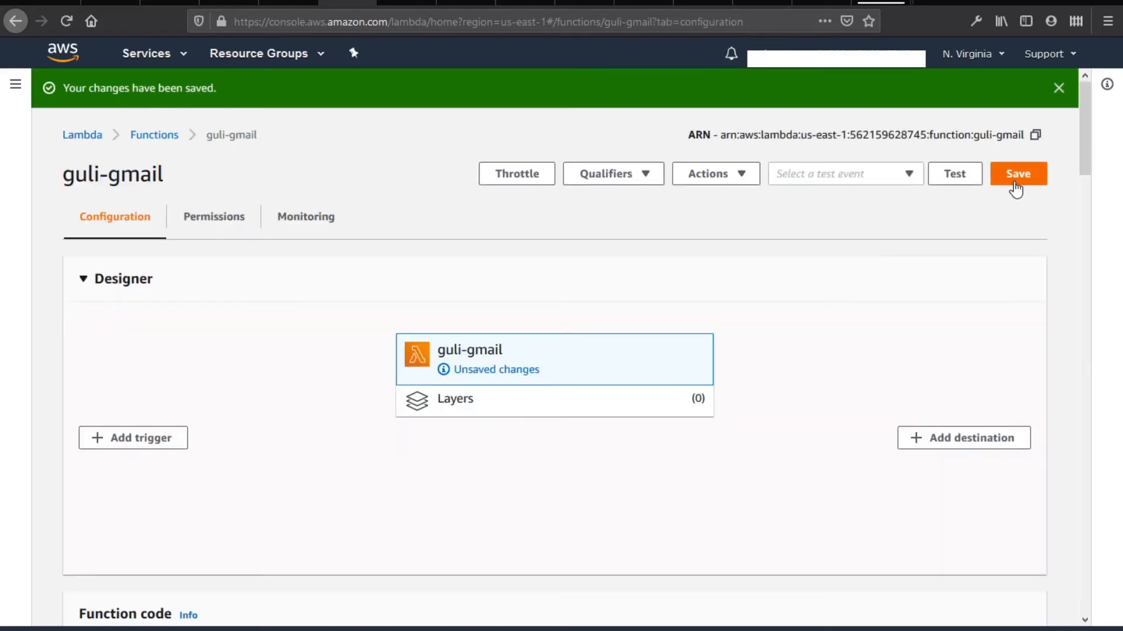
left_click(1016, 186)
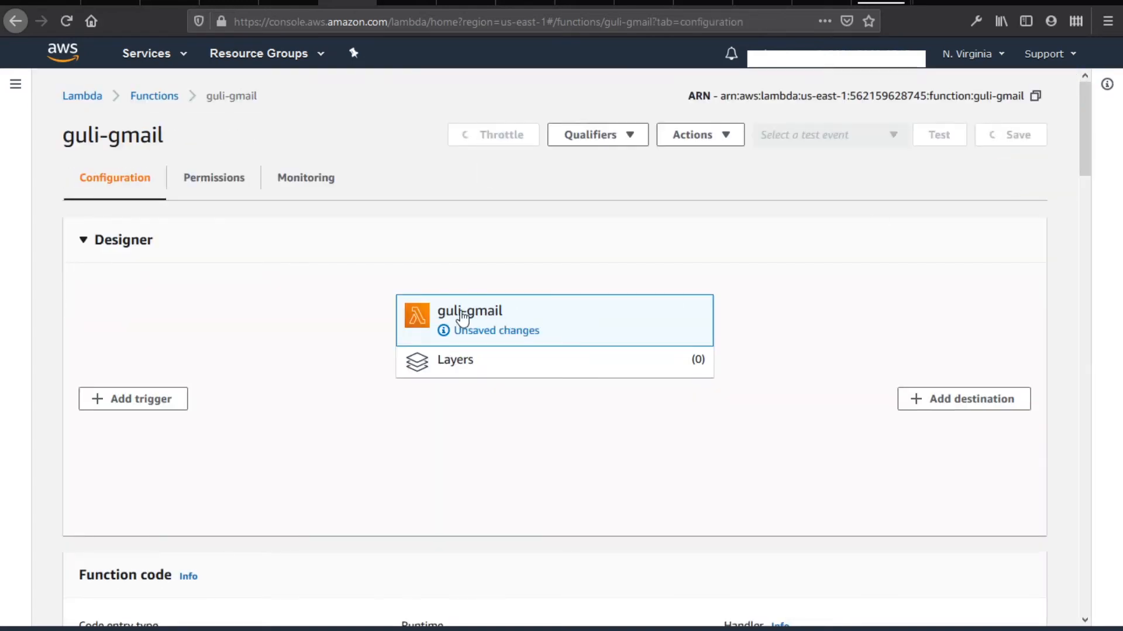
scroll(521, 487, "down", 4)
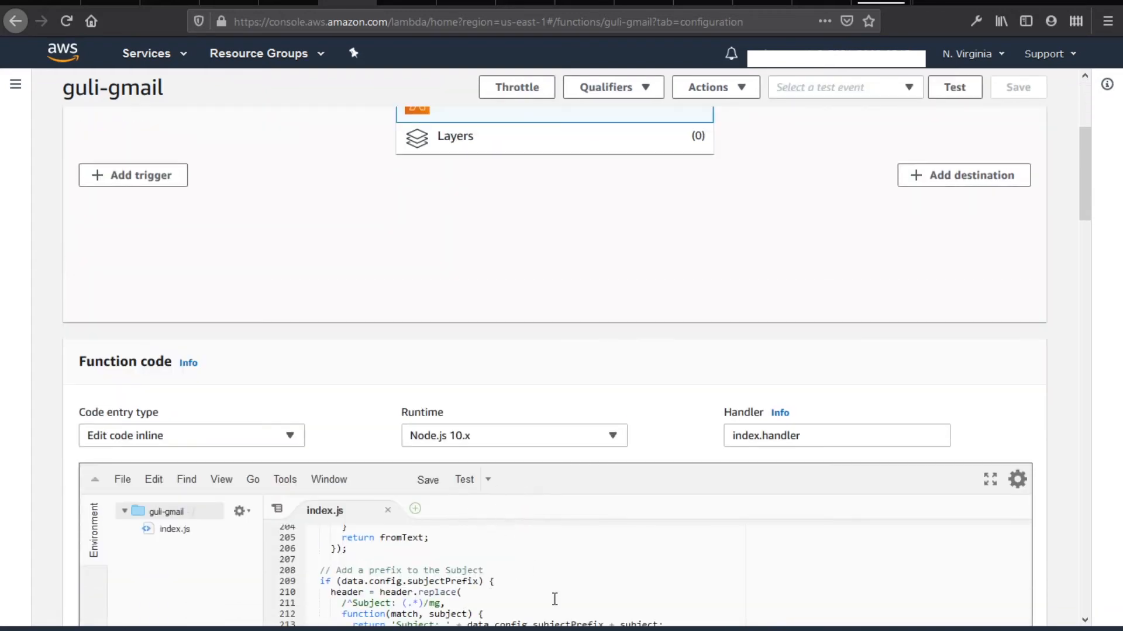
scroll(433, 566, "down", 3)
scroll(518, 578, "up", 20)
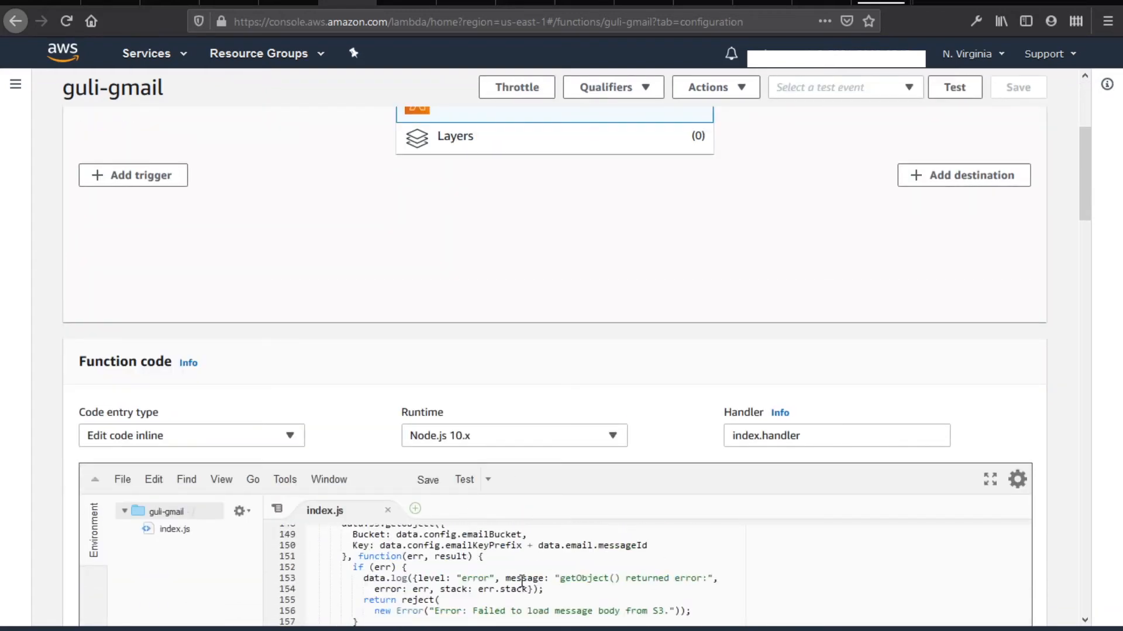
scroll(517, 579, "up", 10)
scroll(398, 232, "up", 5)
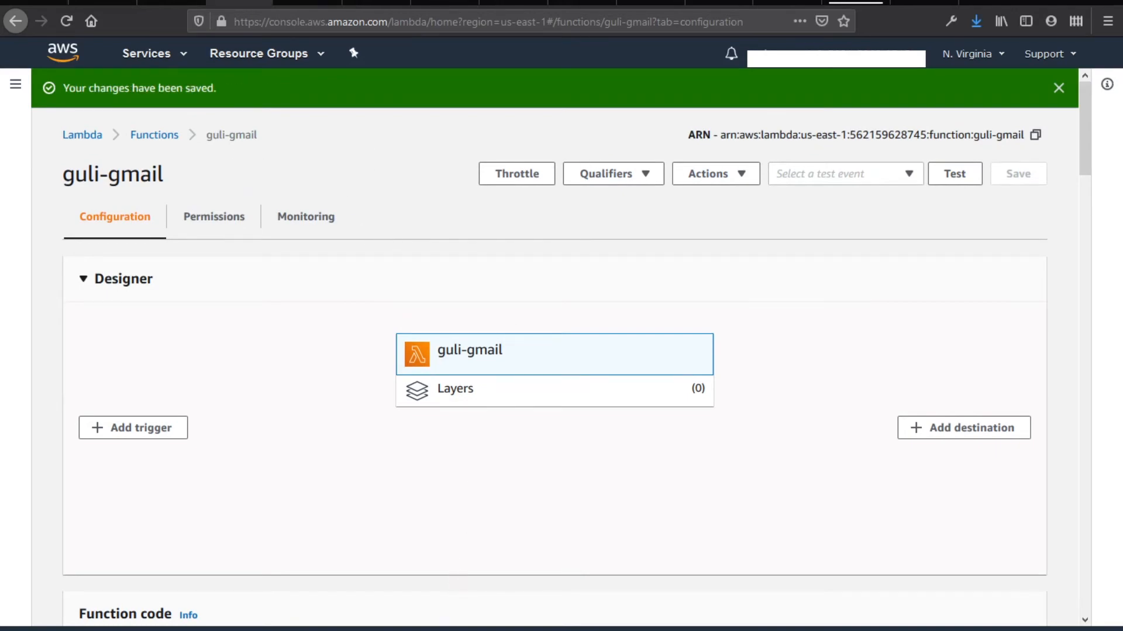
left_click(349, 597)
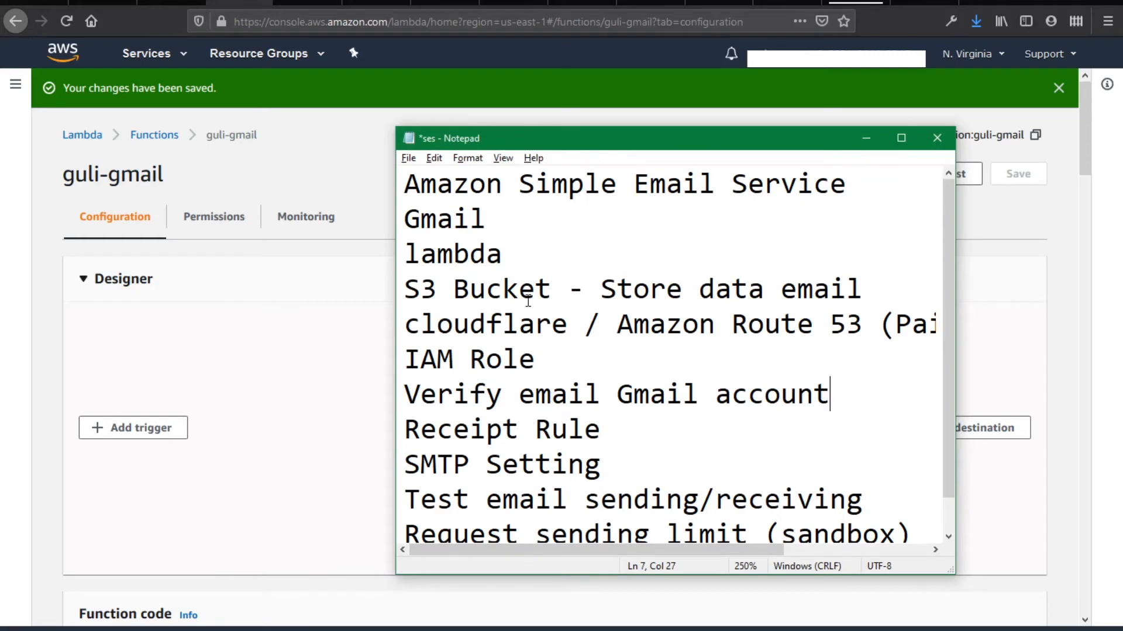
scroll(687, 359, "down", 1)
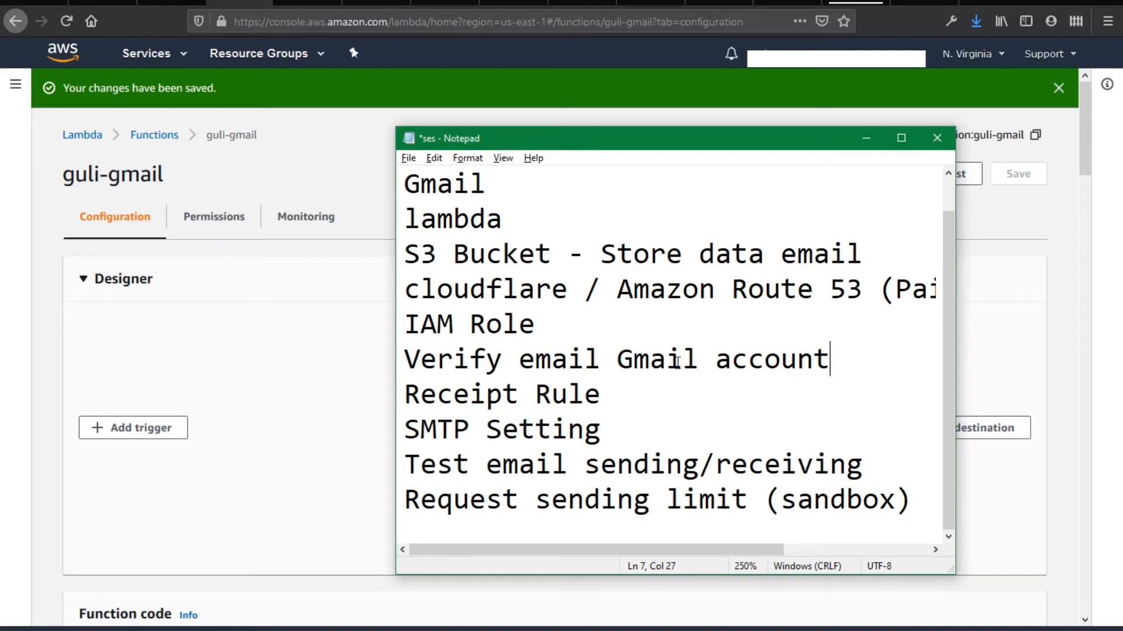
left_click_drag(407, 359, 827, 361)
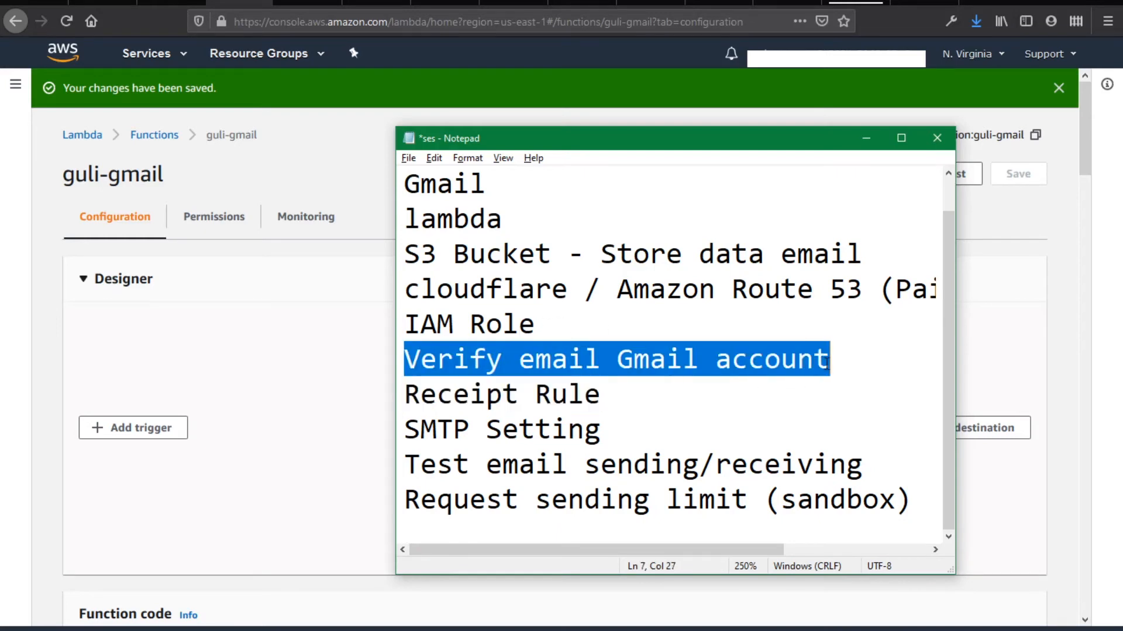
left_click(544, 324)
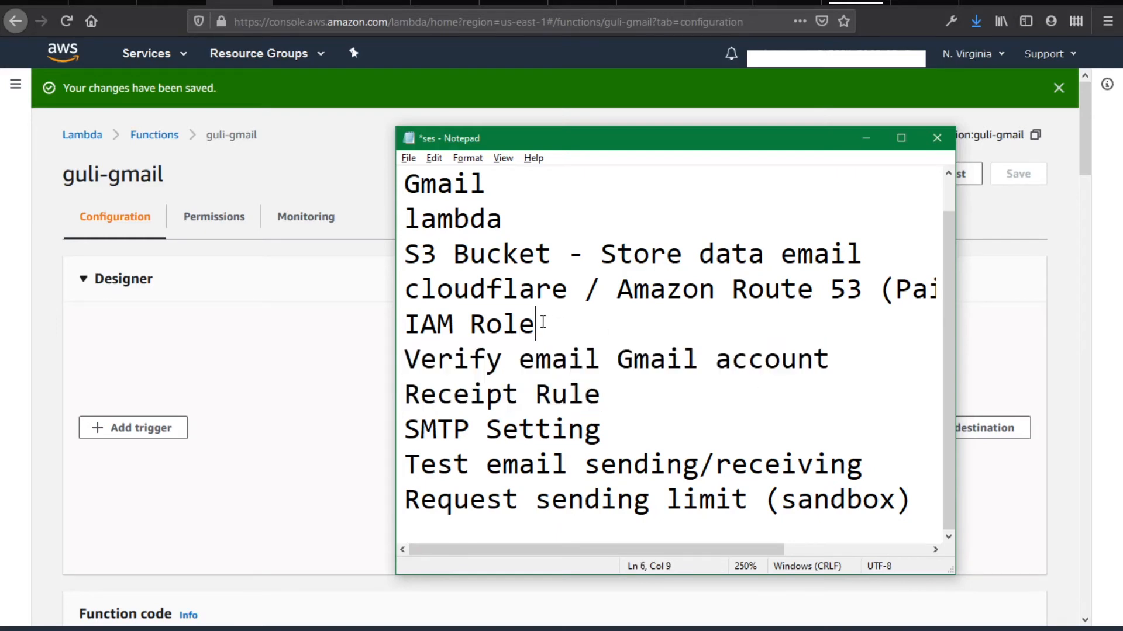
left_click_drag(544, 324, 397, 323)
left_click(352, 331)
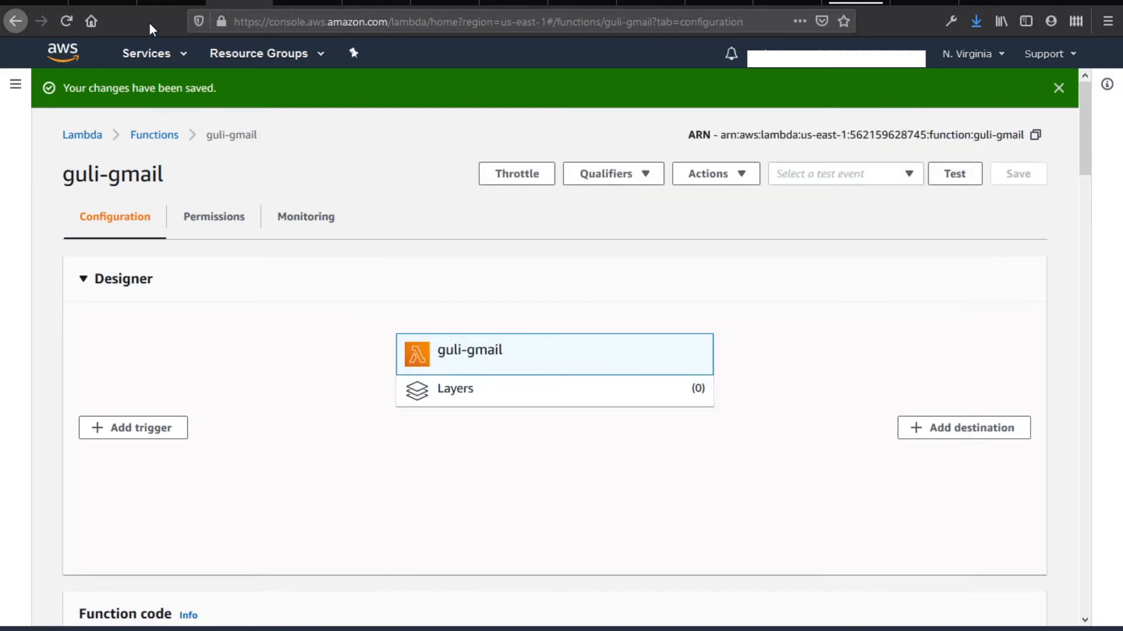
Start verifying a new SES email address and copy the Gmail address from Gmail settings
left_click(107, 2)
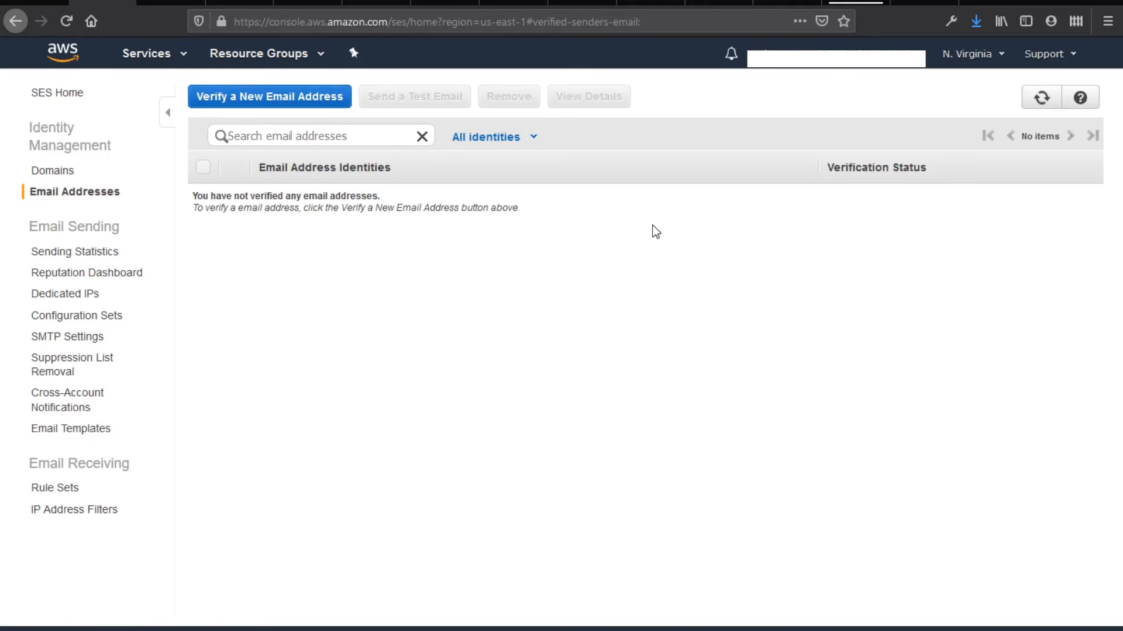
left_click(311, 98)
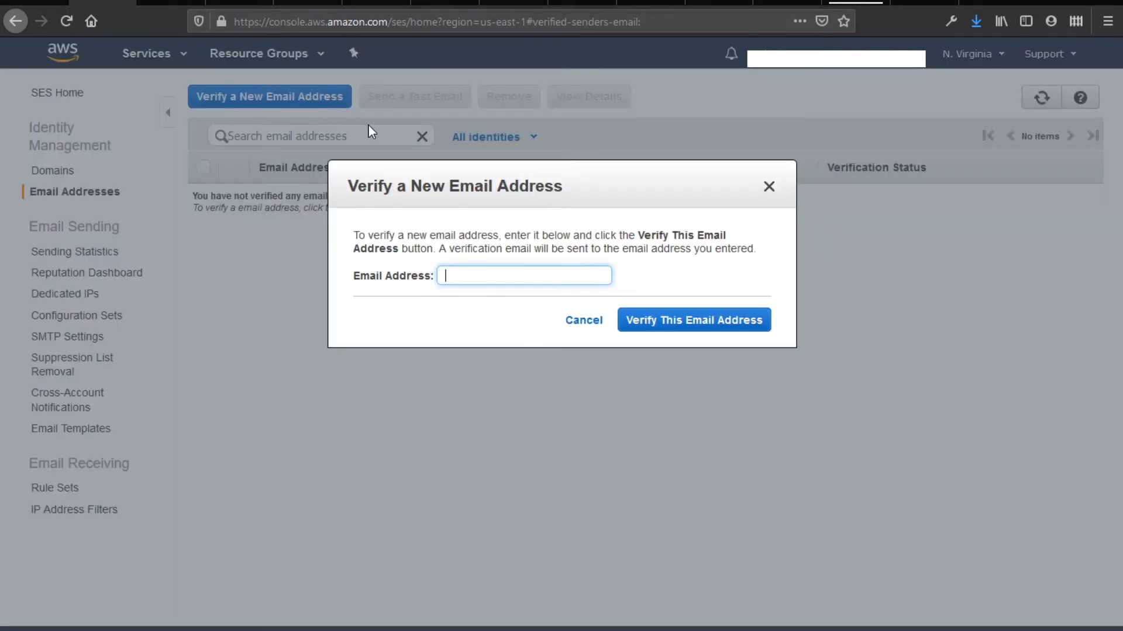
left_click(652, 7)
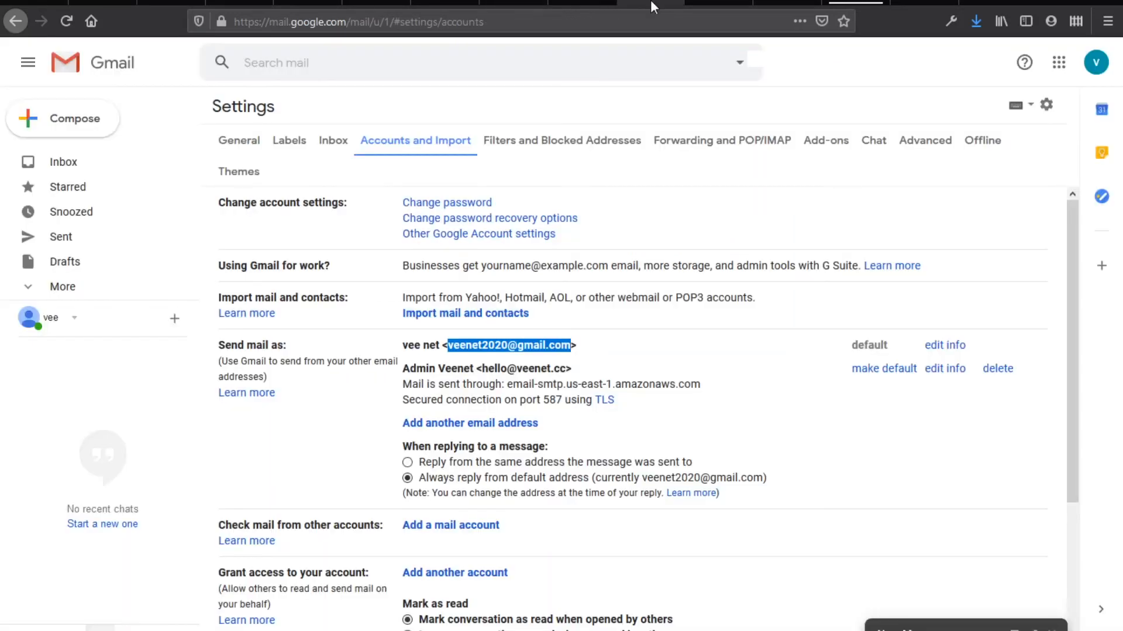
left_click(450, 346)
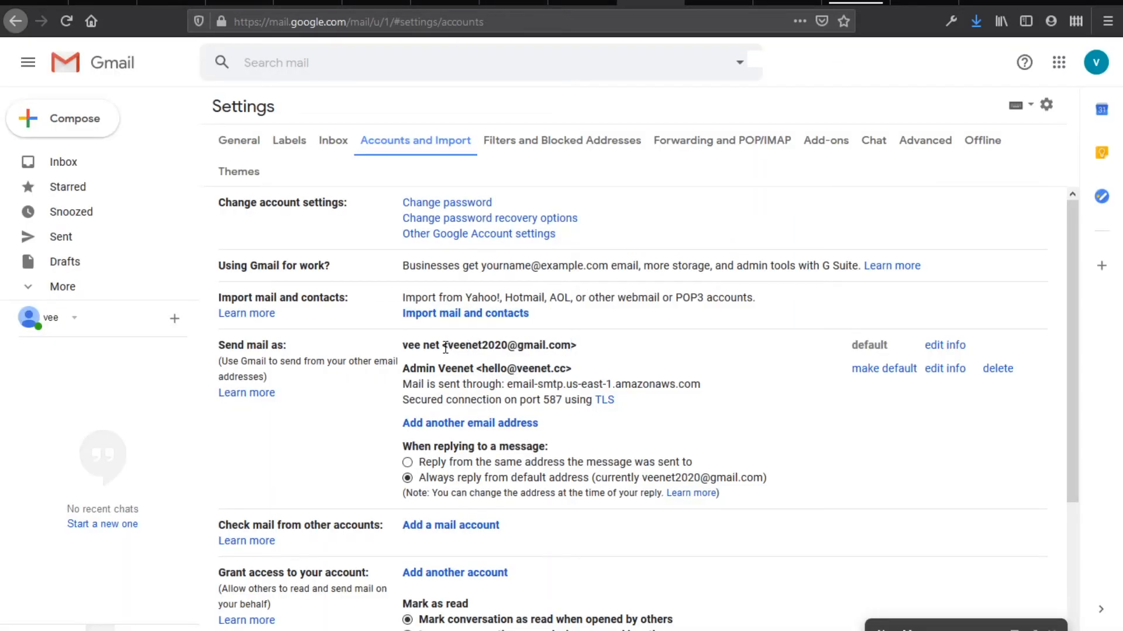
left_click_drag(455, 345, 526, 346)
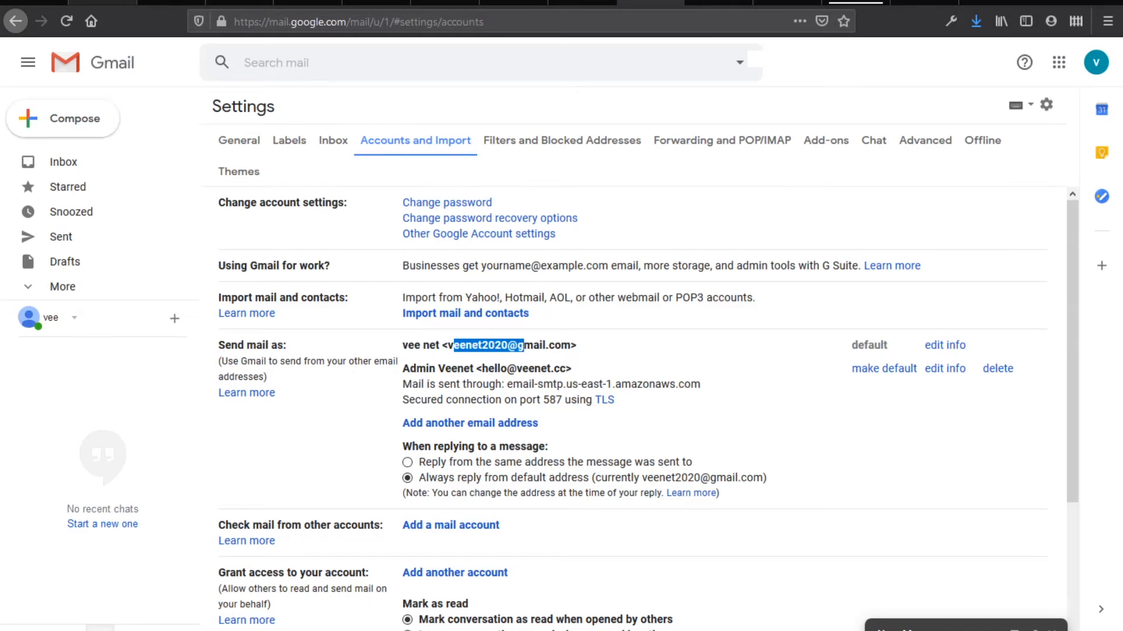
Paste the Gmail address, submit it for verification, and open the Gmail inbox
left_click(103, 3)
key("ctrl+v")
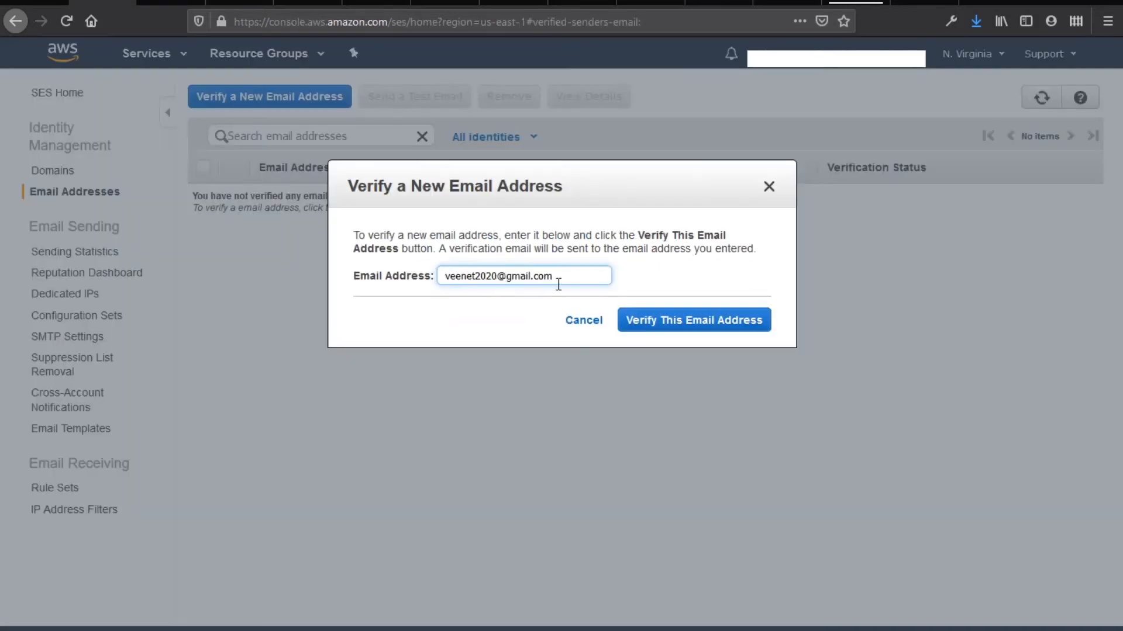
left_click(645, 321)
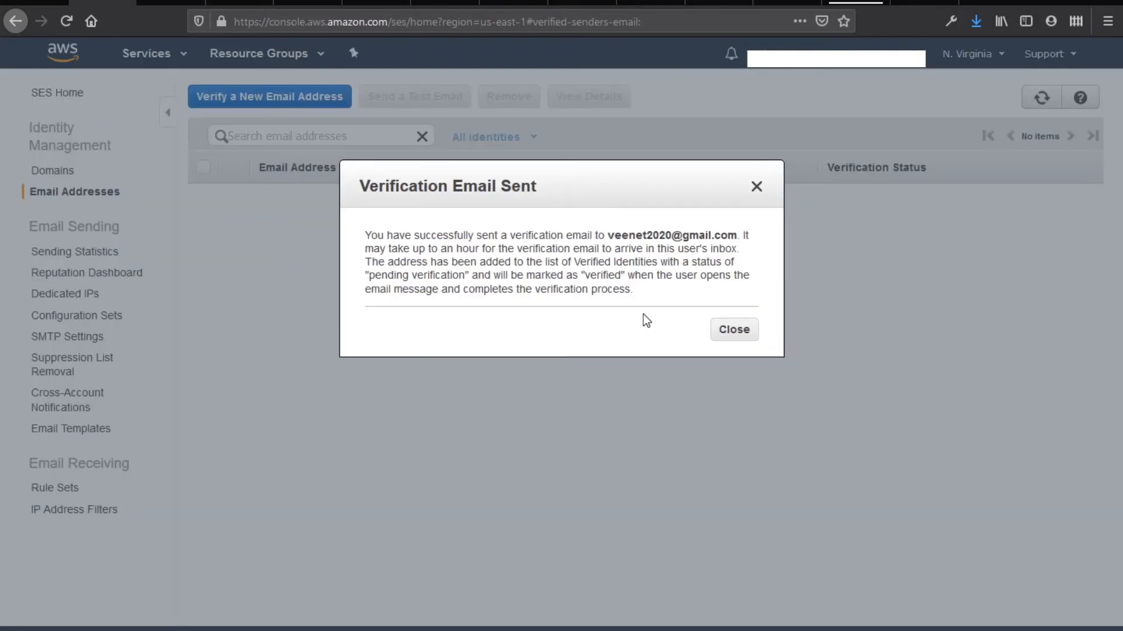
left_click(725, 332)
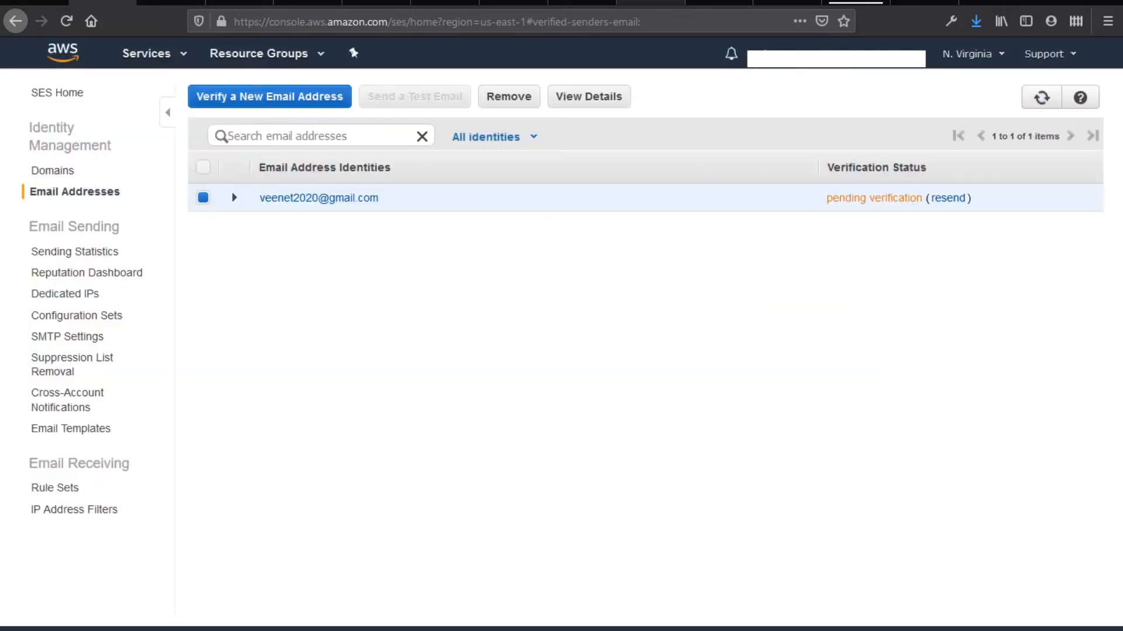
left_click(652, 6)
left_click(128, 171)
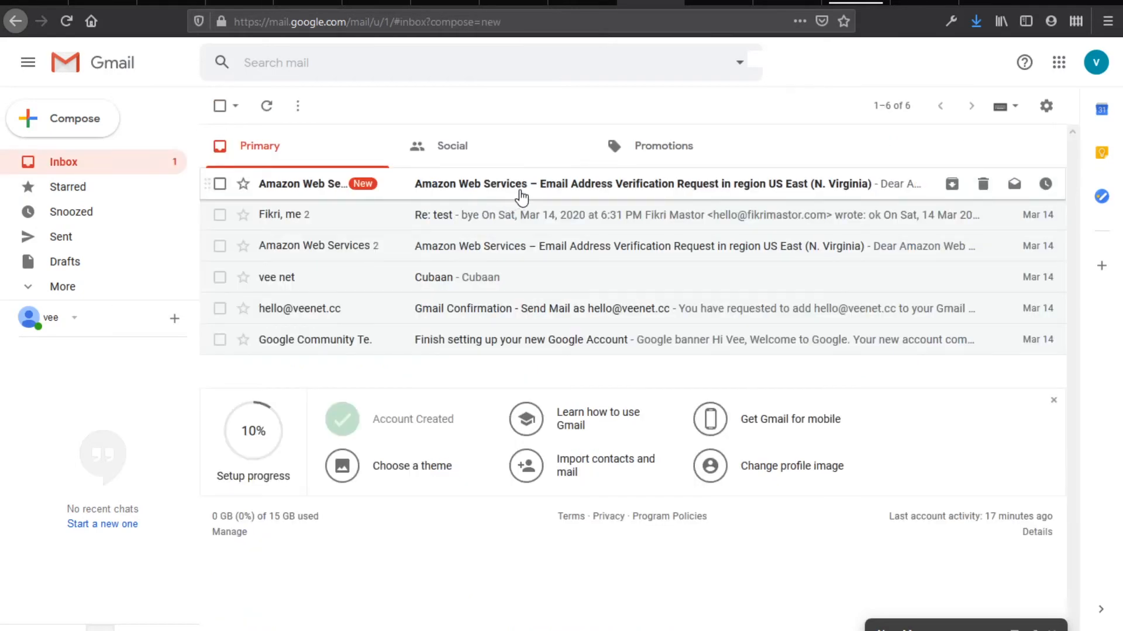
Confirm the address using the link in the Amazon Web Services verification email
left_click(518, 196)
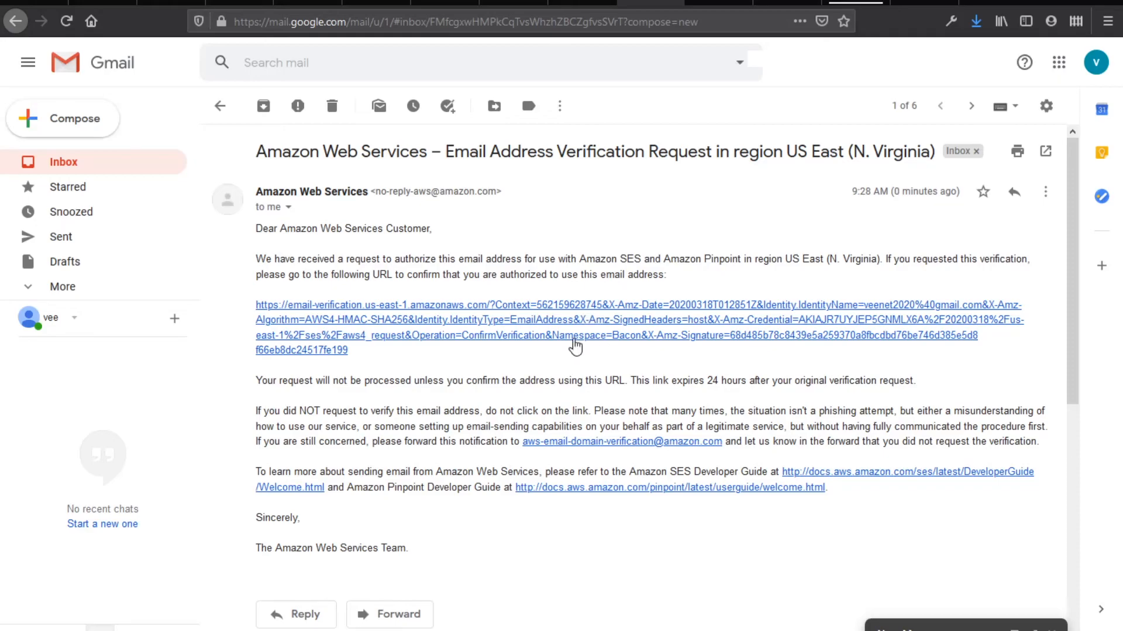
left_click(581, 335)
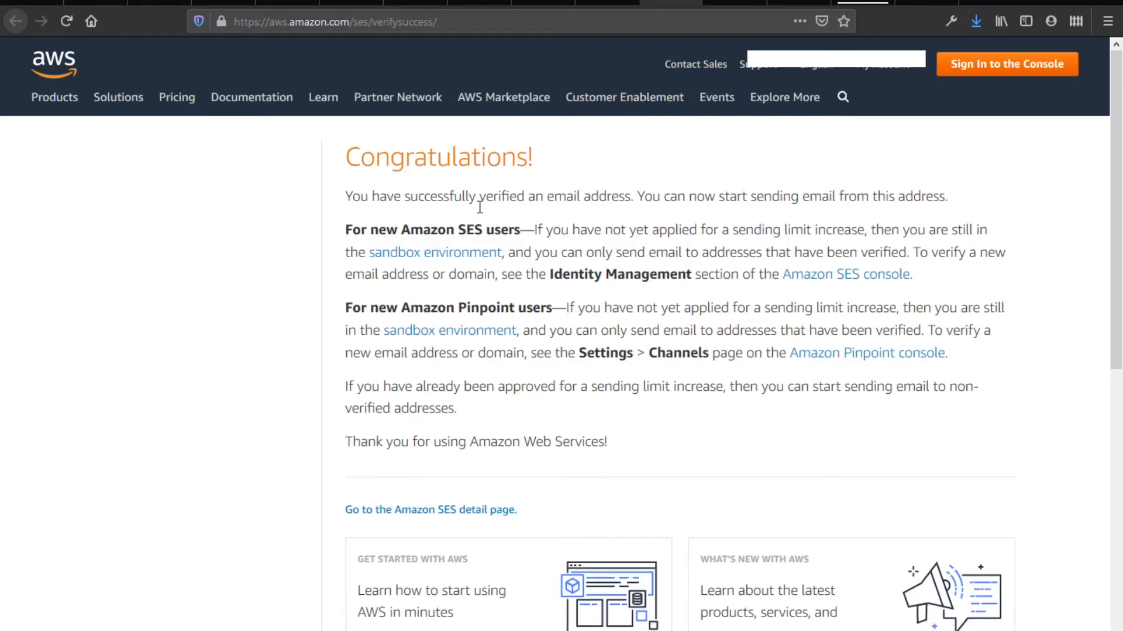
left_click(692, 3)
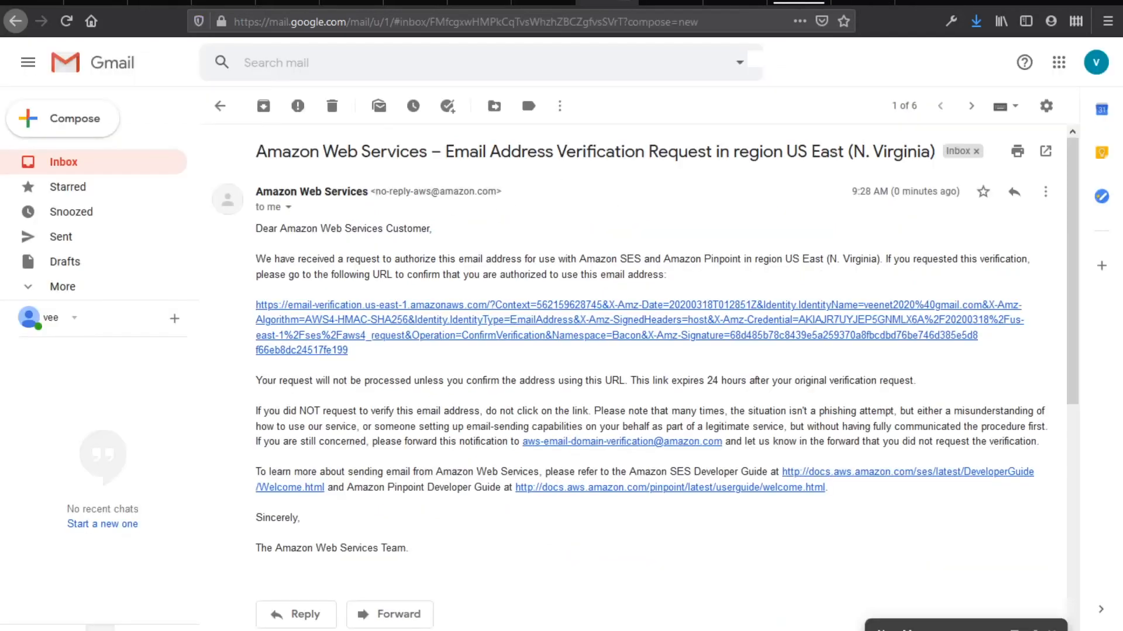
Check Gmail's Accounts and Import settings, then return to the SES address list
left_click(1040, 119)
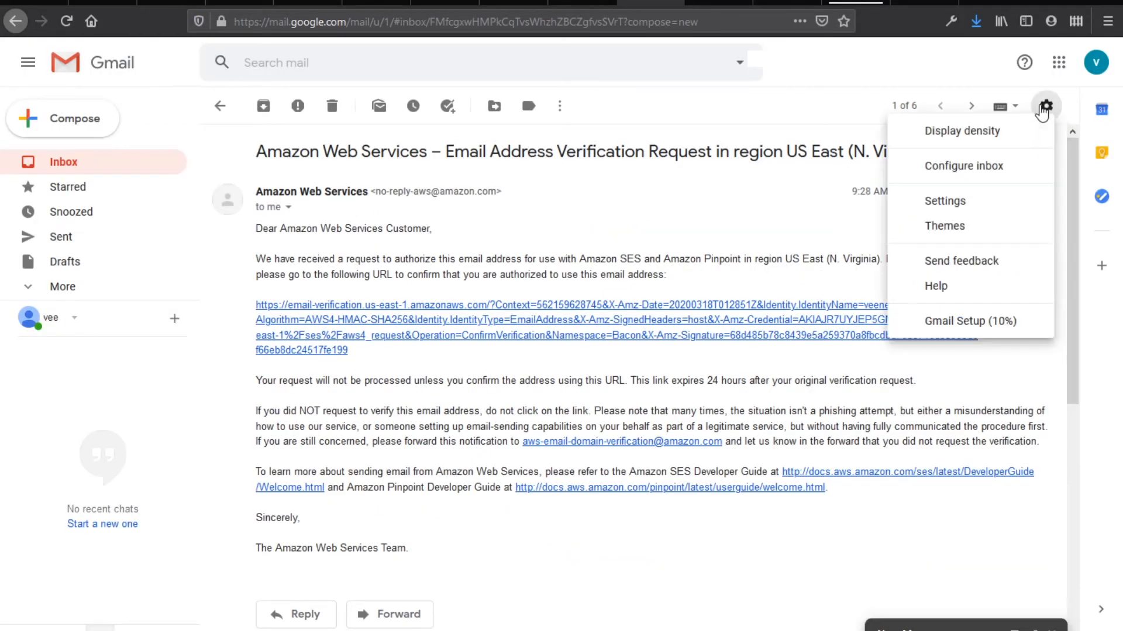
left_click(943, 166)
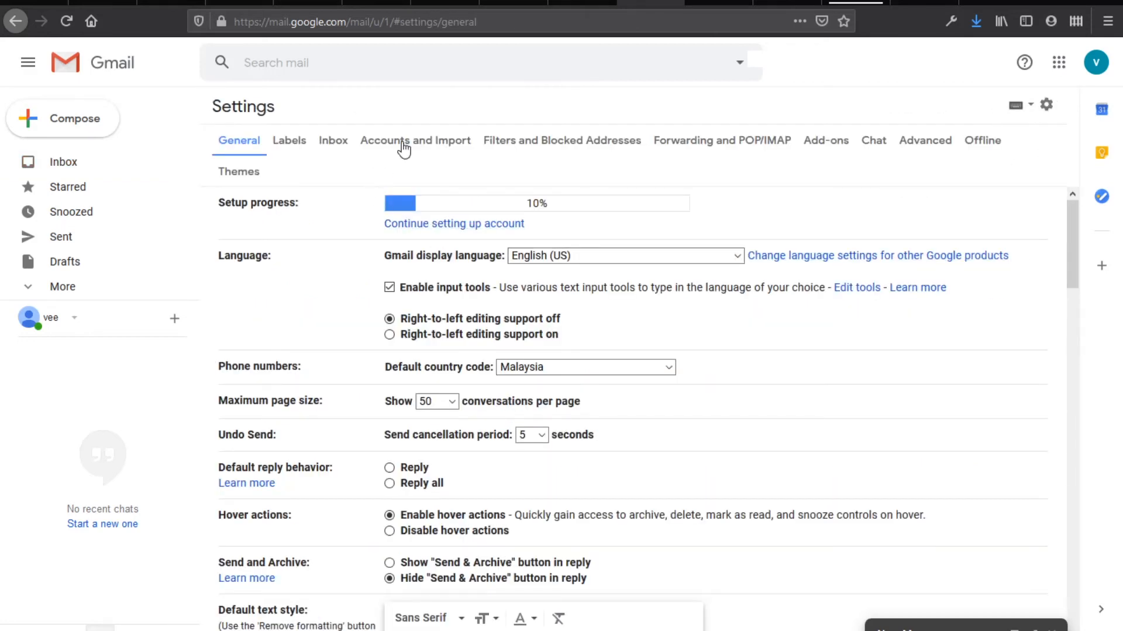
left_click(404, 147)
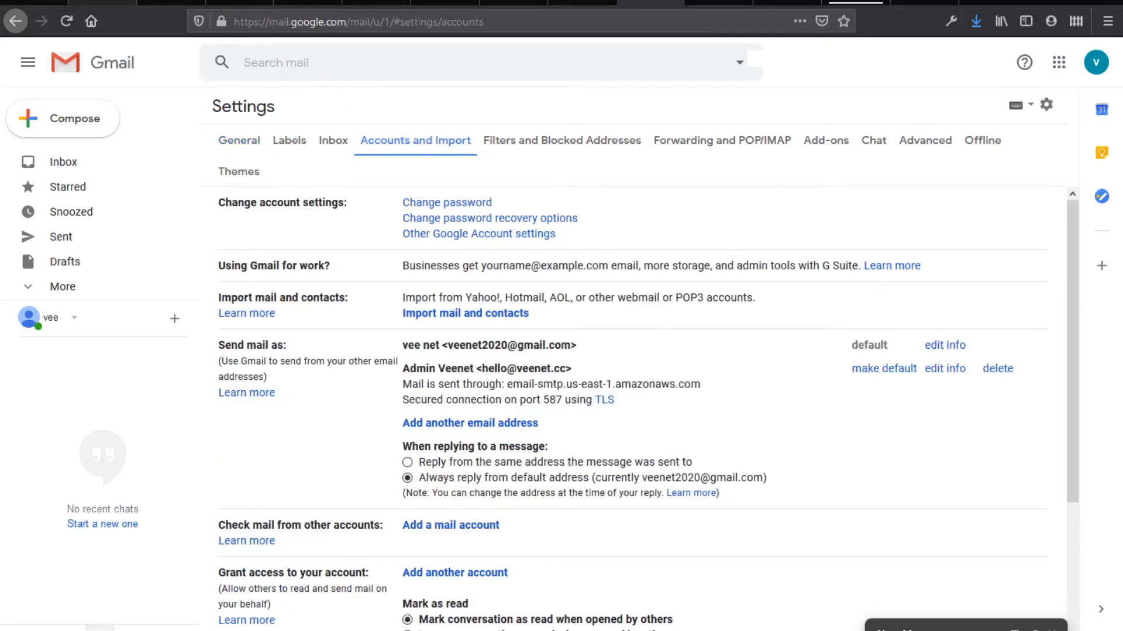
left_click(103, 2)
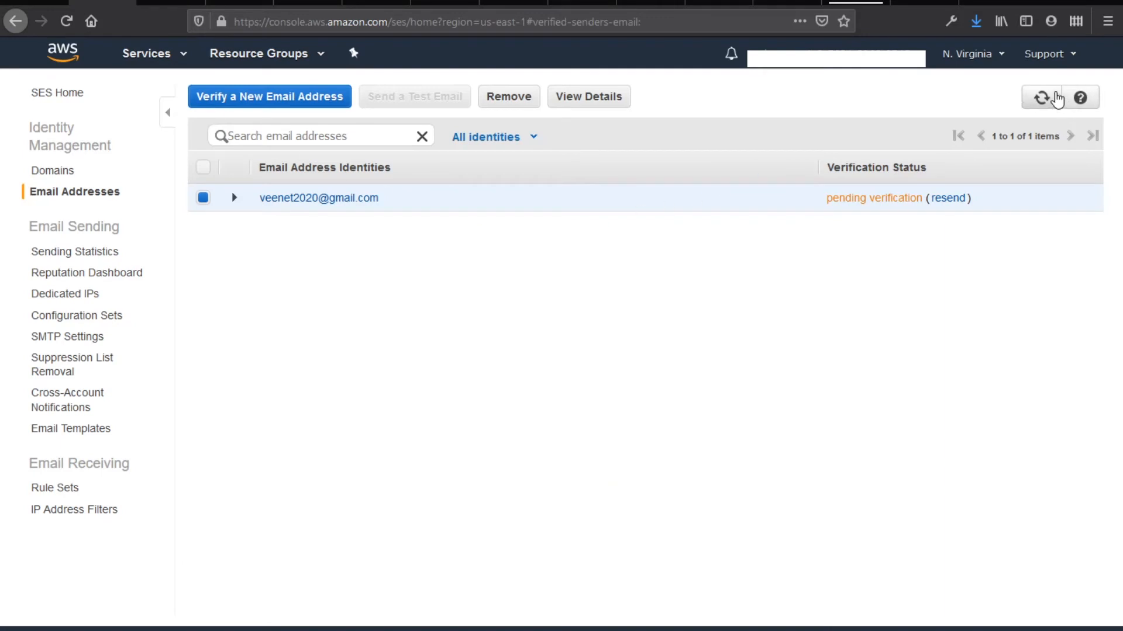
Refresh SES identities to show the Gmail address verified, and mark Receipt Rule as next
left_click(1044, 97)
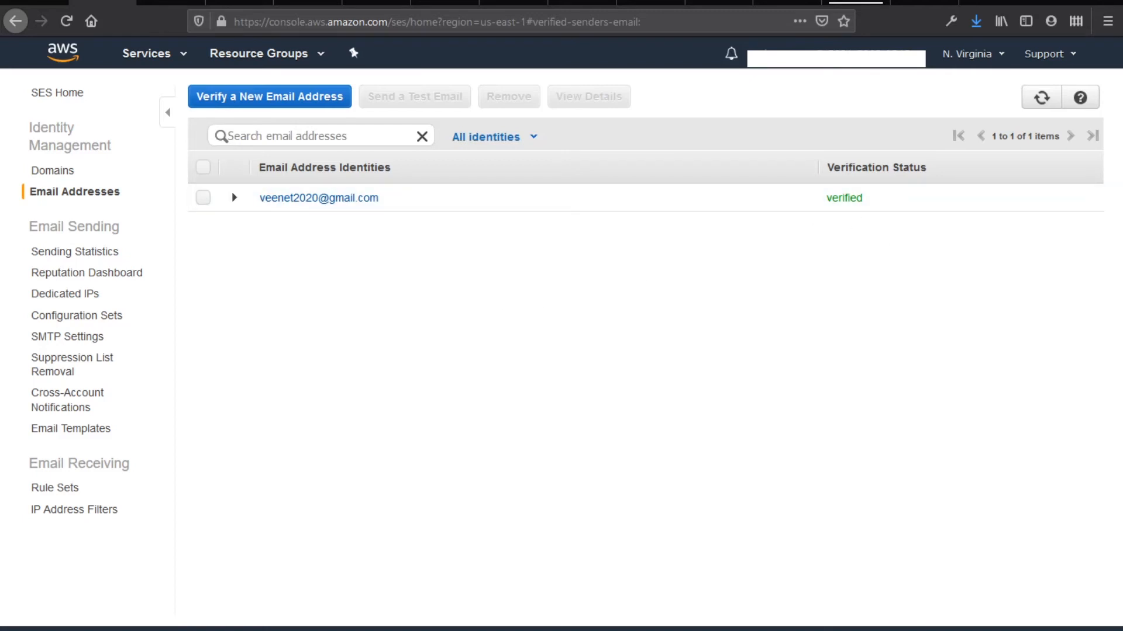
left_click(301, 608)
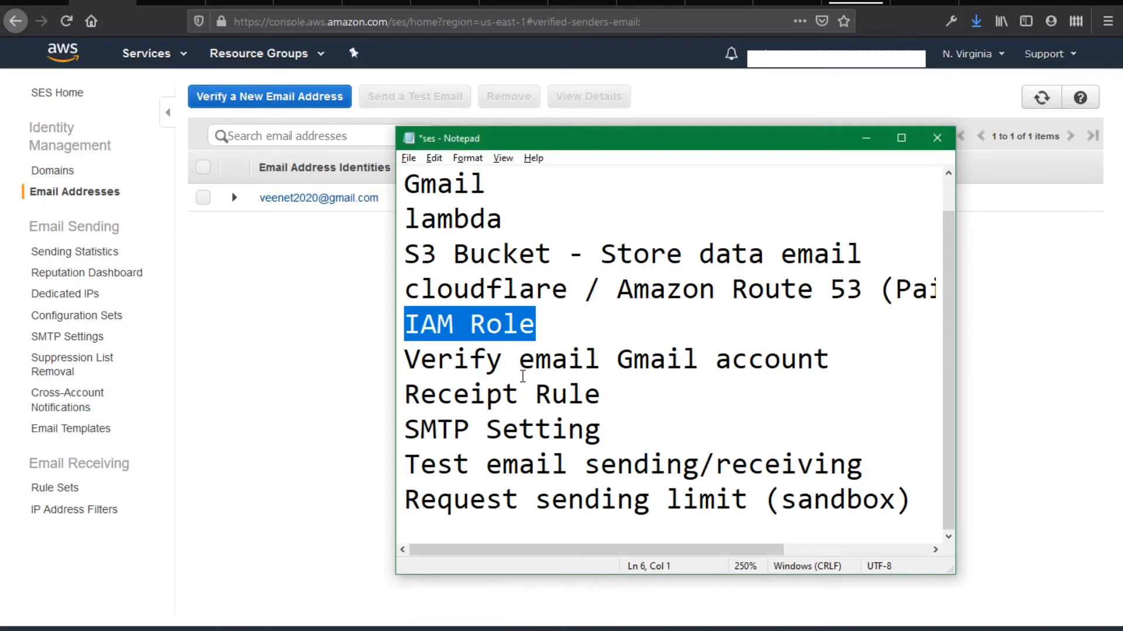
left_click_drag(609, 394, 412, 392)
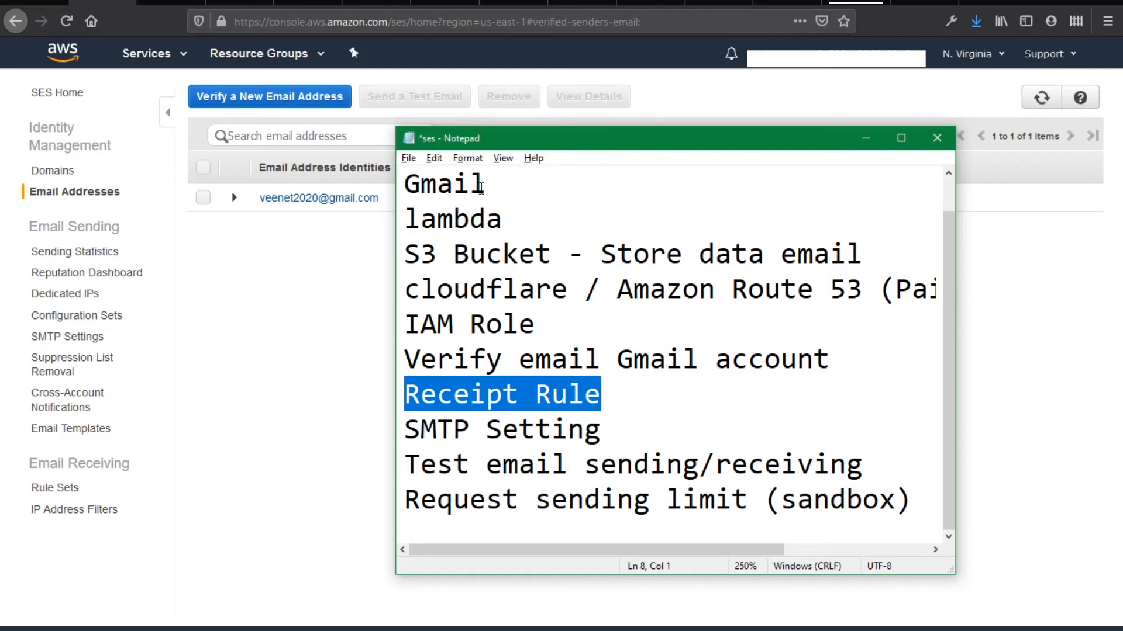
left_click(319, 532)
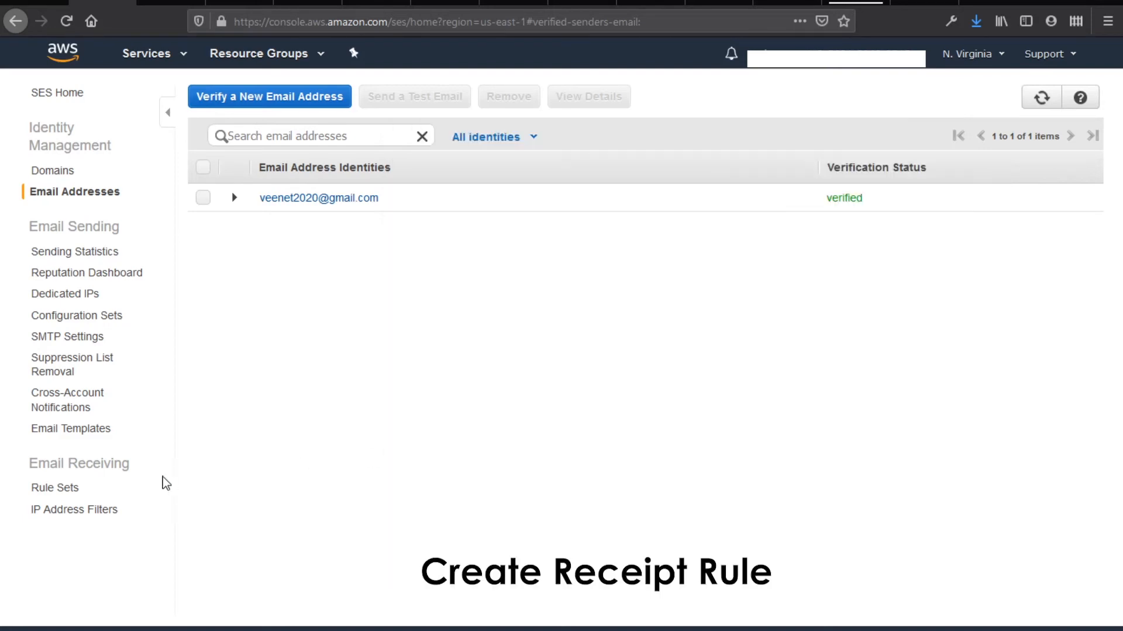
Open the active default-rule-set and start creating a new receipt rule
left_click(73, 489)
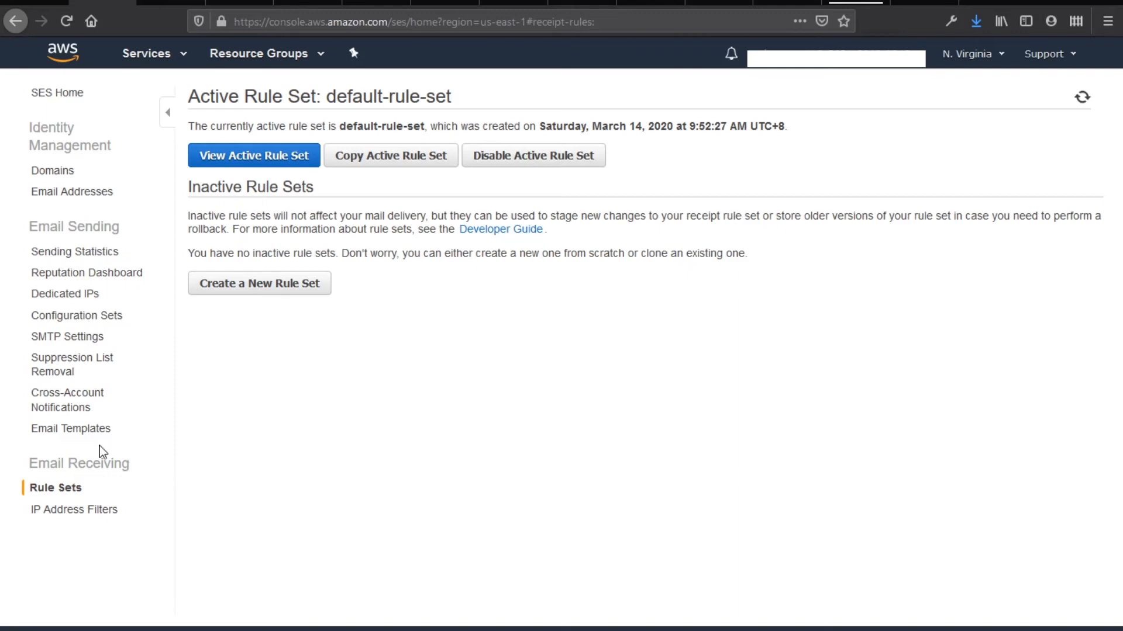
left_click(276, 156)
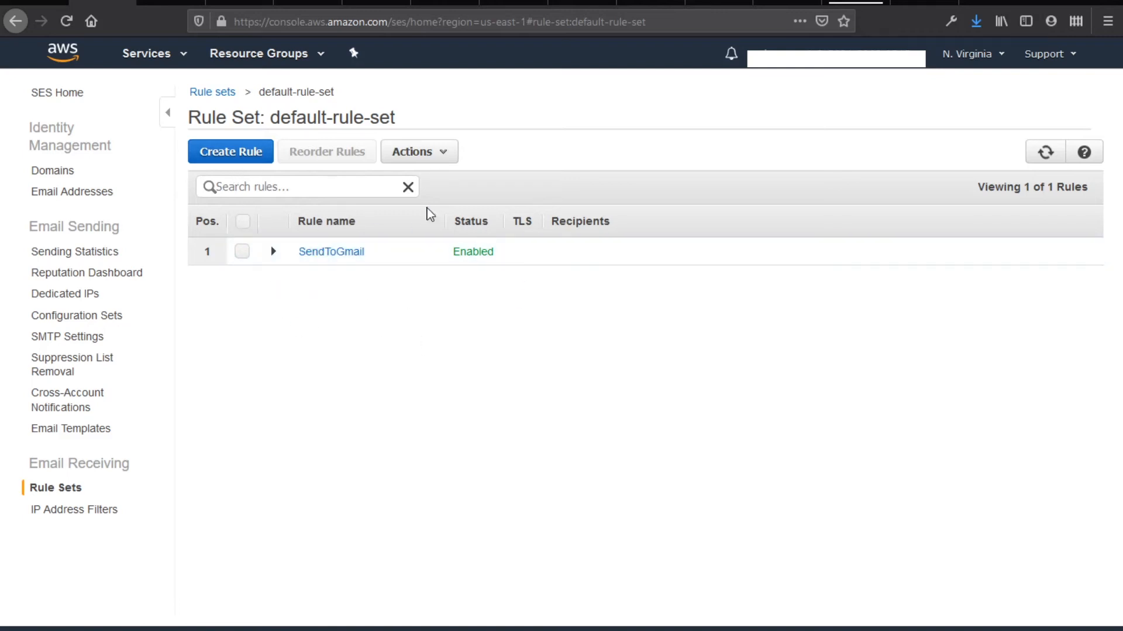
left_click(258, 155)
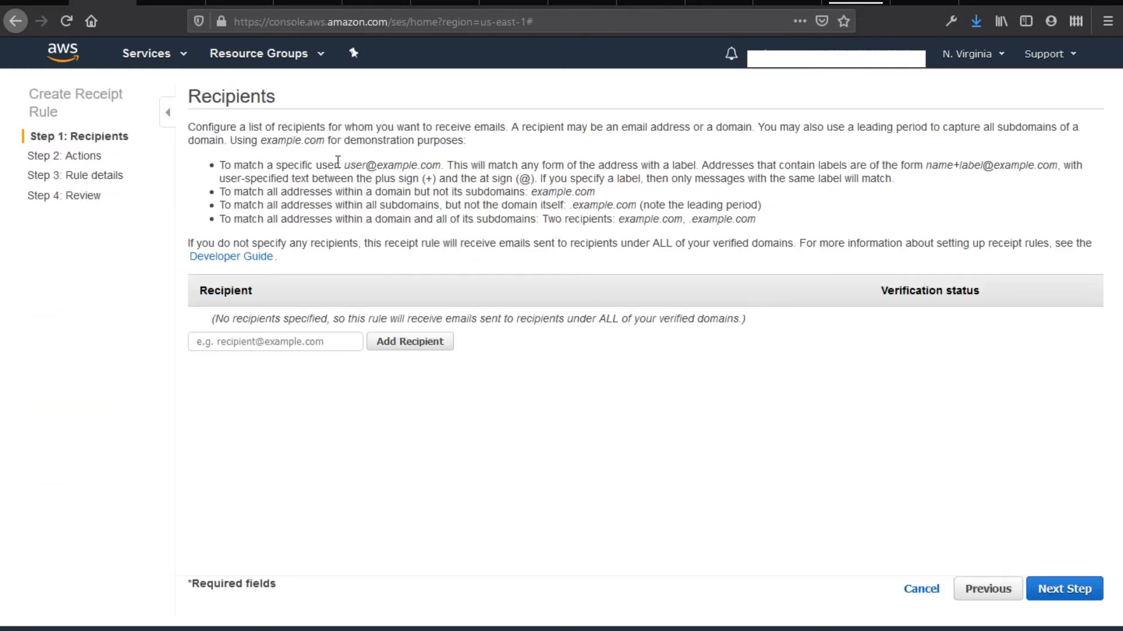
Add gulihijau.com as the new rule's recipient
left_click(348, 347)
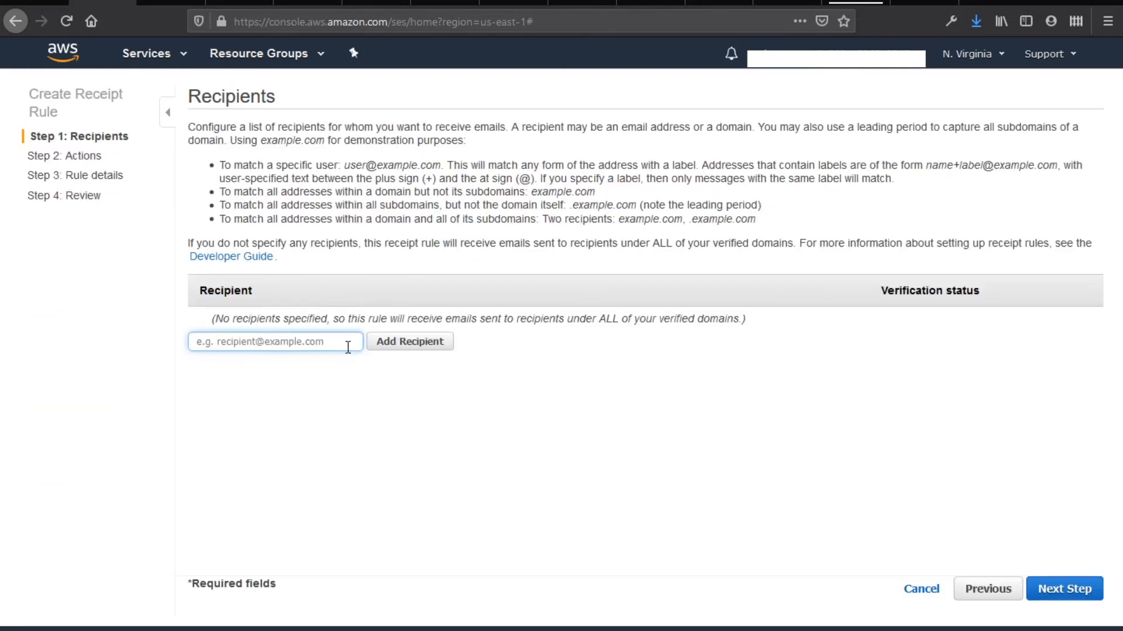
type("gulihijau.com")
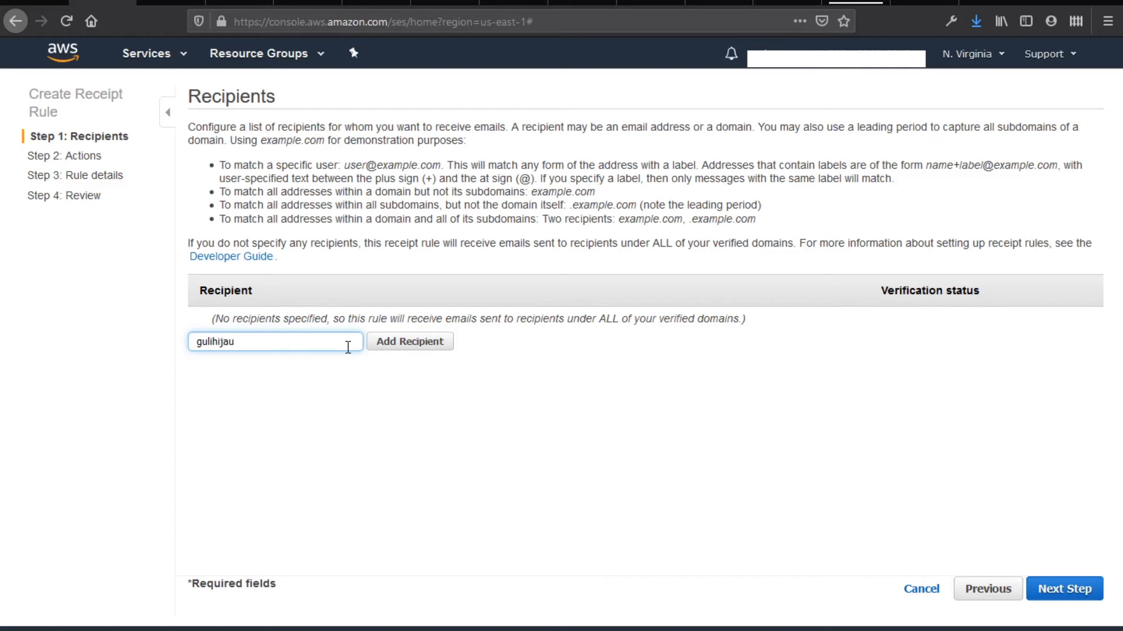
left_click(377, 346)
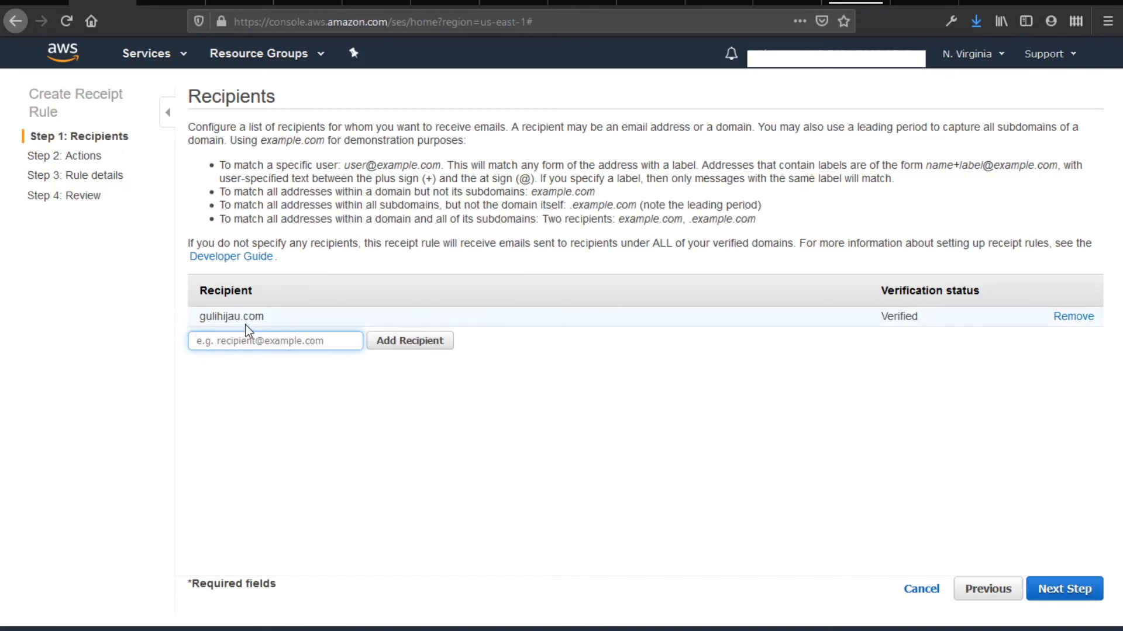
left_click_drag(344, 165, 366, 165)
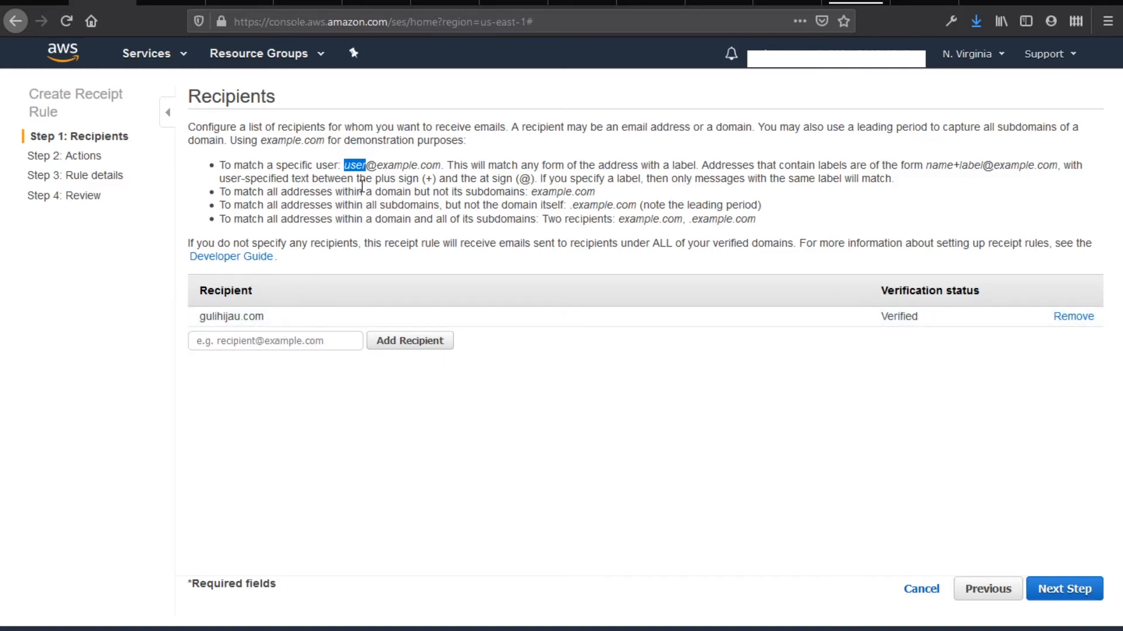
left_click(240, 3)
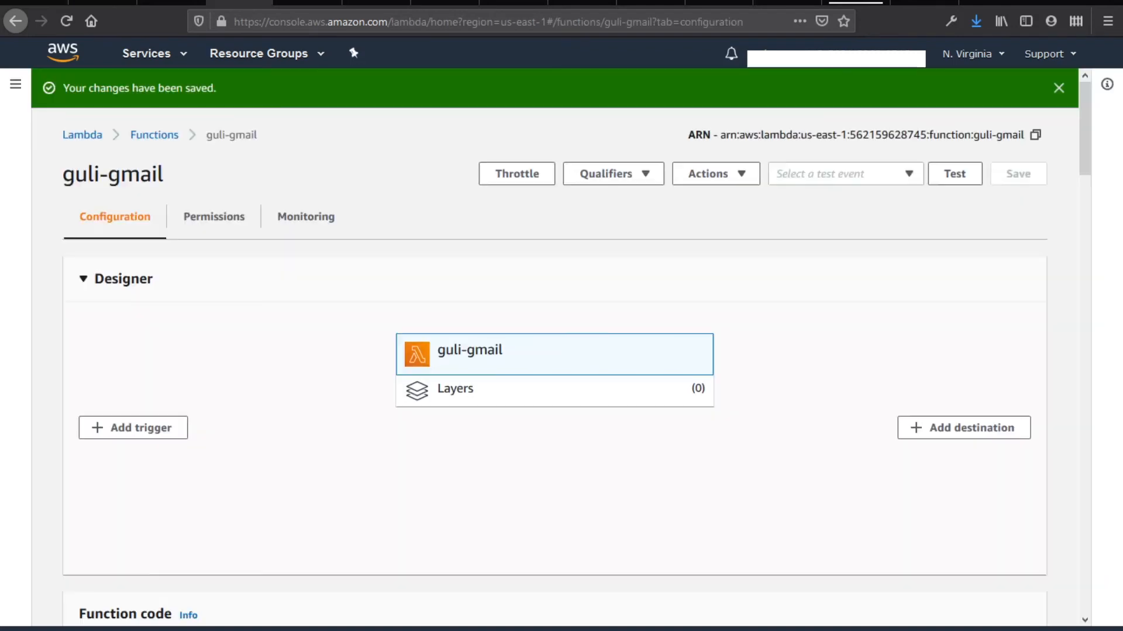
scroll(331, 356, "down", 10)
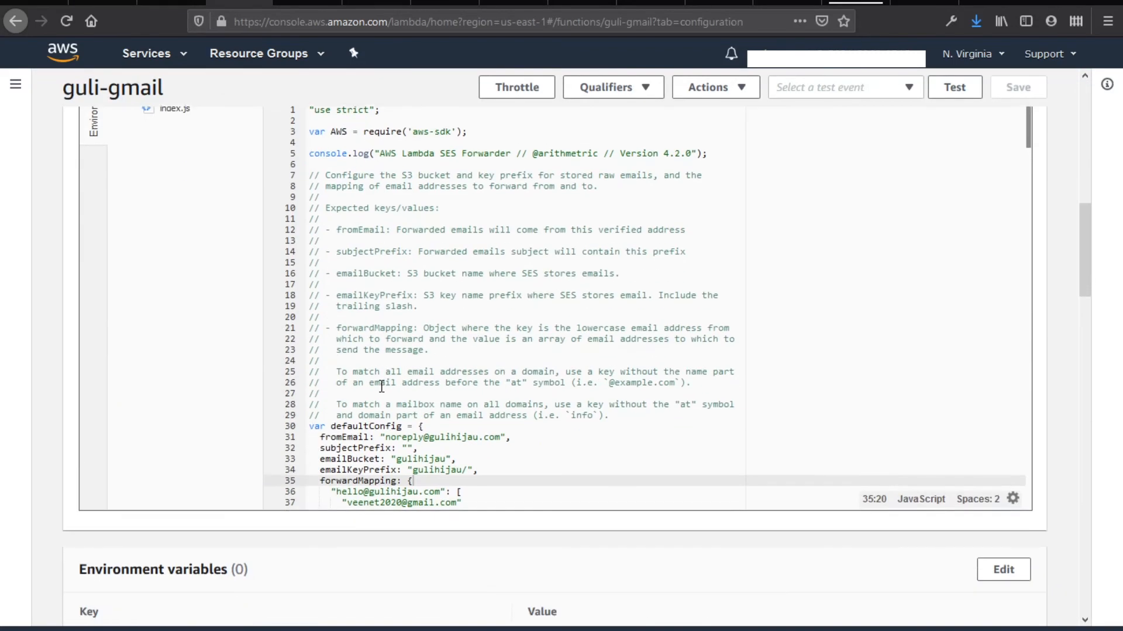
Remove the trailing comma and empty line after the hello alias's address list
scroll(383, 387, "down", 1)
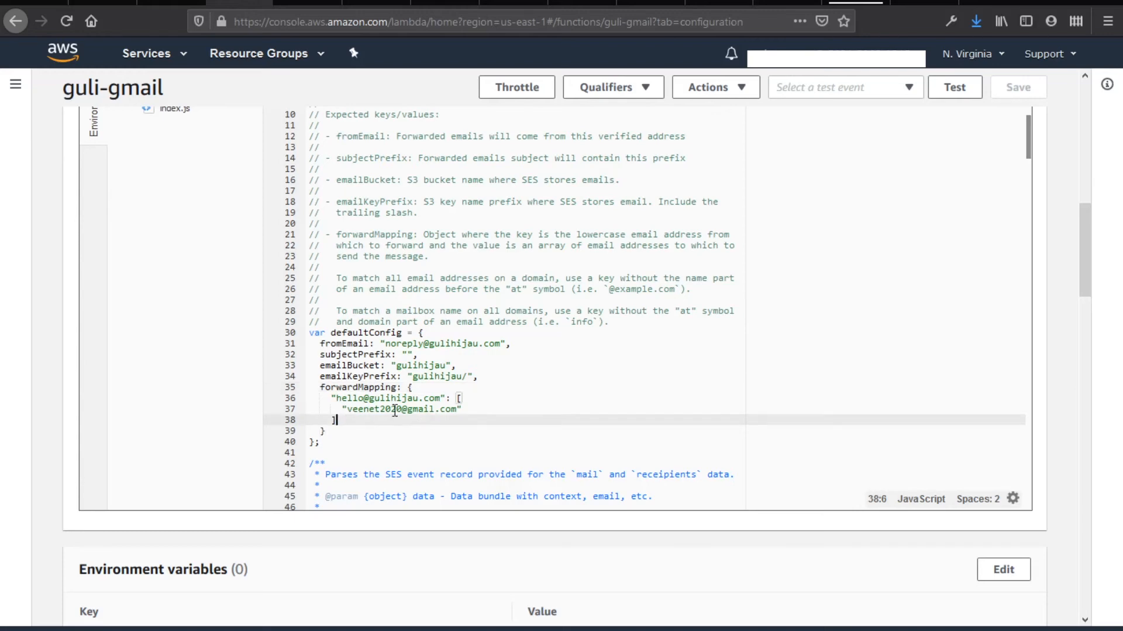
type(",")
key("Return")
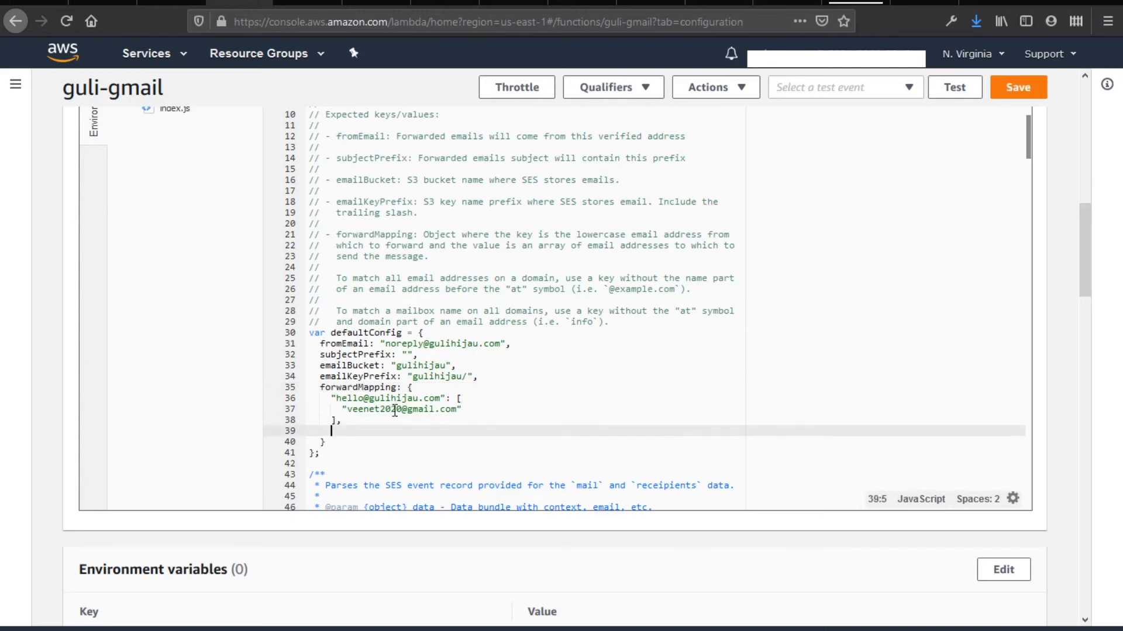
left_click_drag(462, 421, 454, 398)
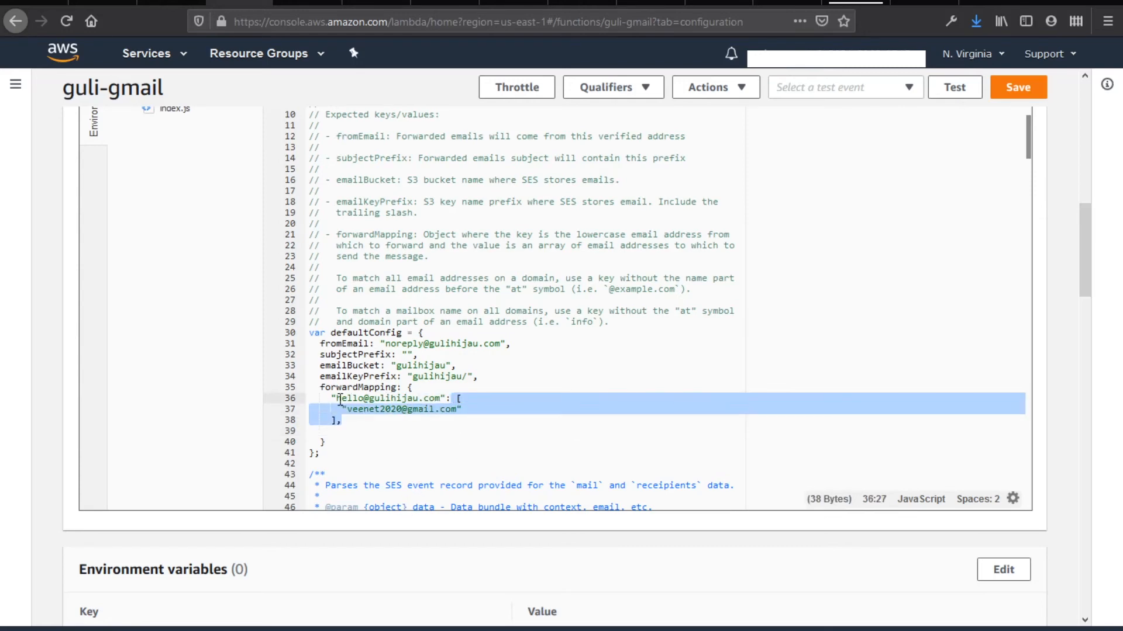
left_click_drag(337, 398, 446, 399)
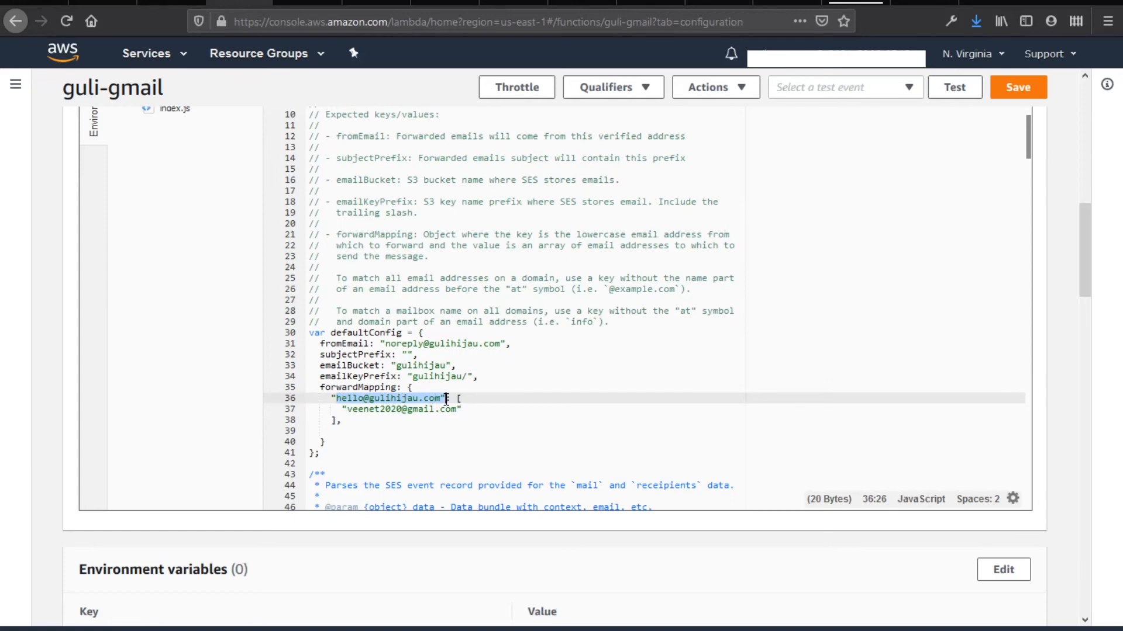
left_click_drag(347, 410, 459, 411)
left_click(371, 425)
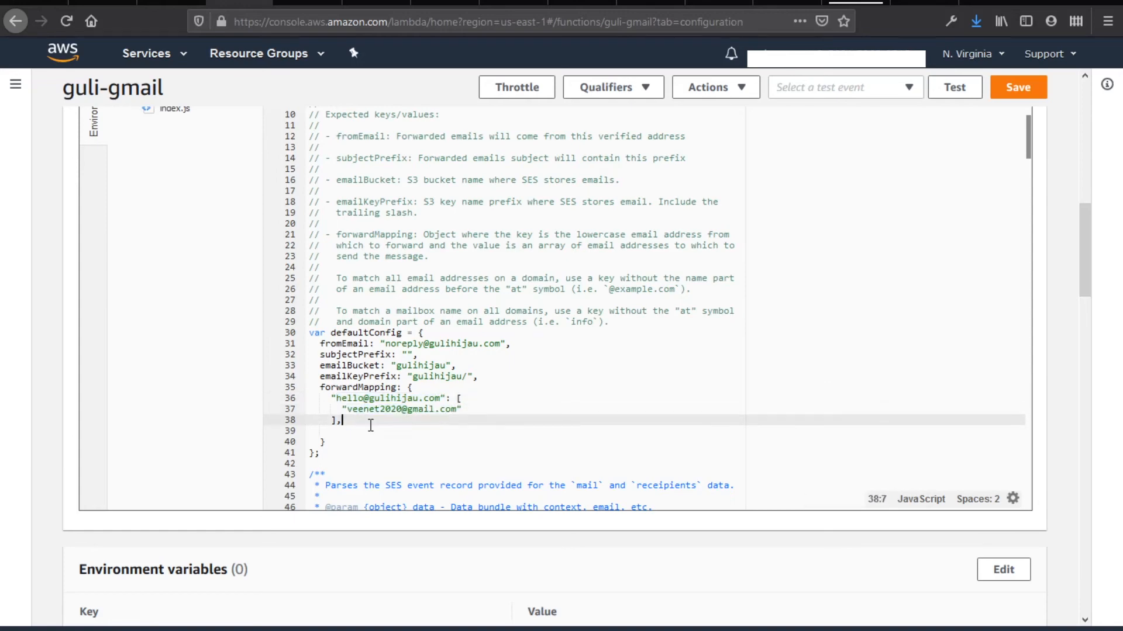
left_click(342, 433)
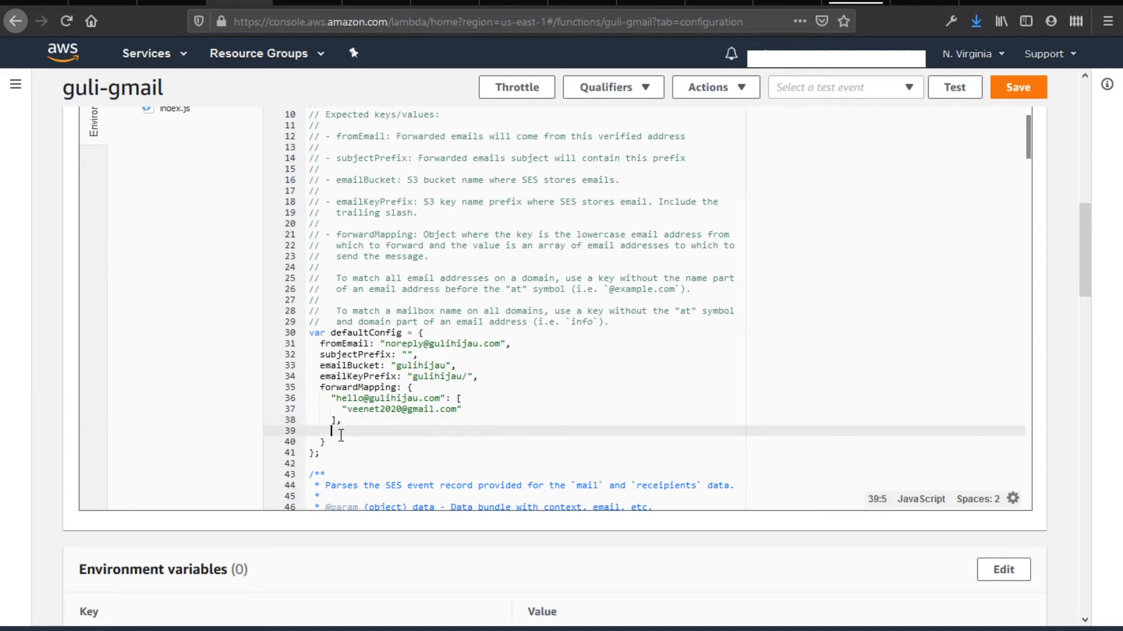
left_click(350, 422)
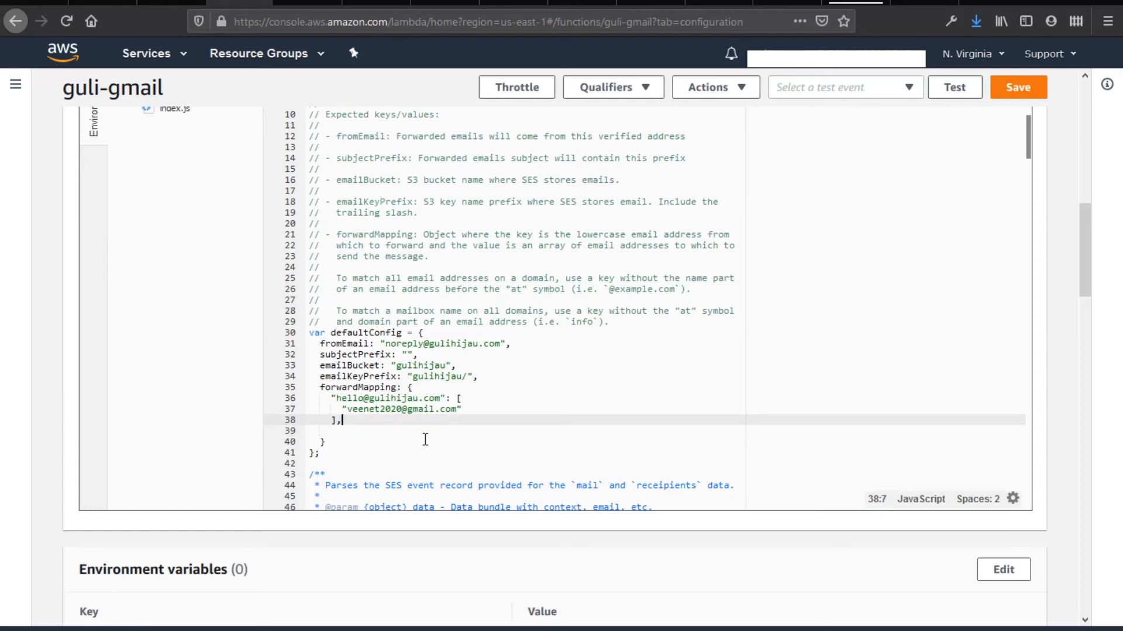
key("Delete")
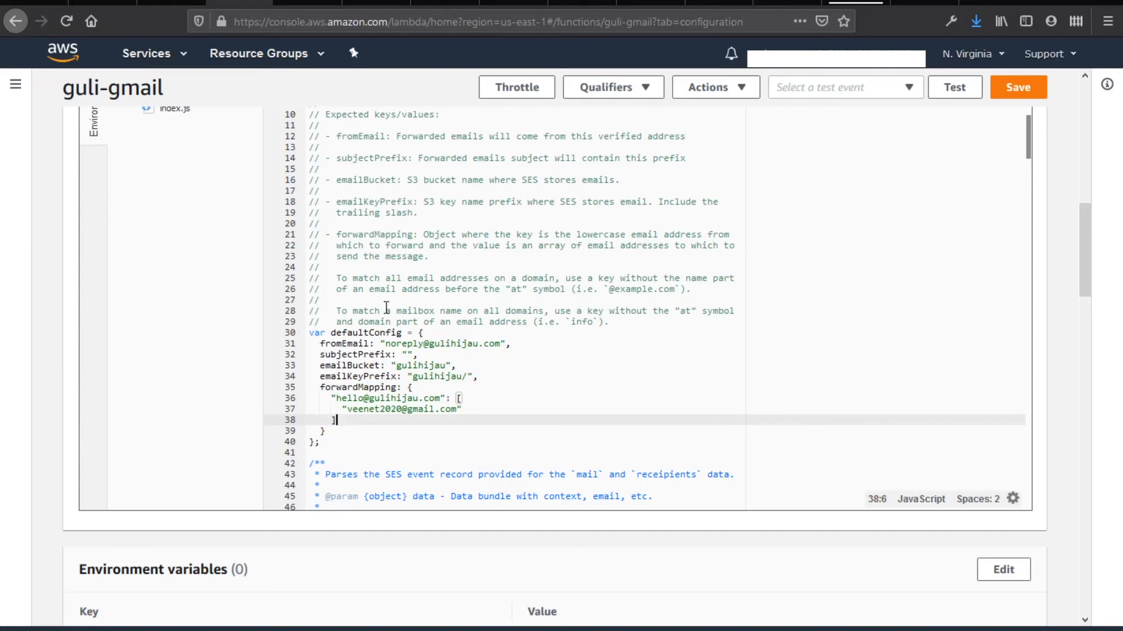
scroll(246, 318, "up", 7)
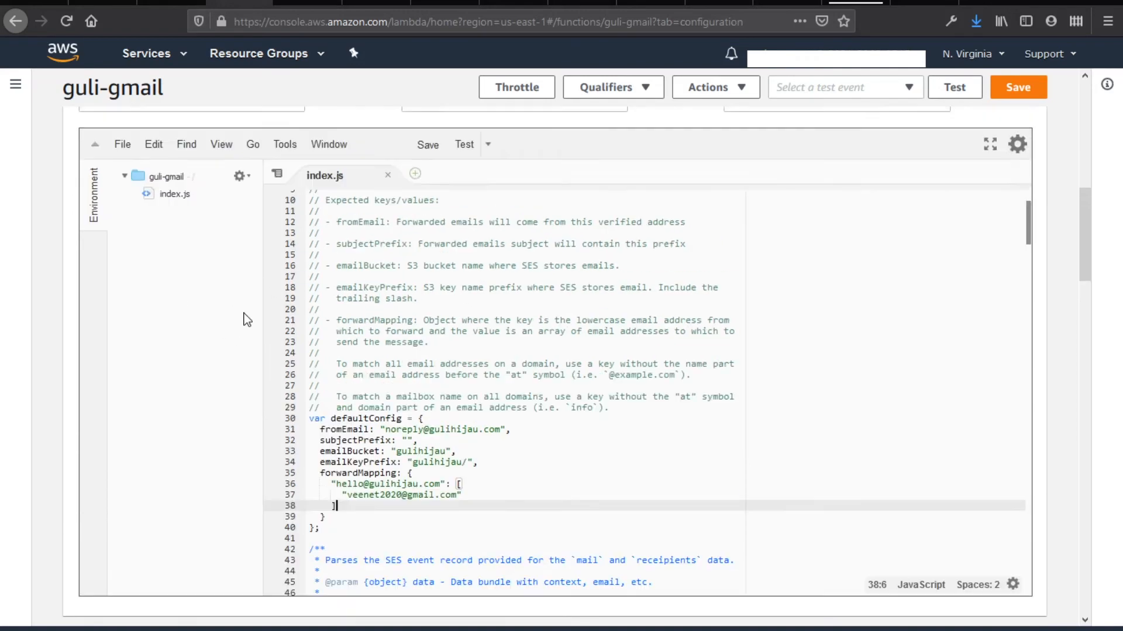
scroll(238, 366, "down", 5)
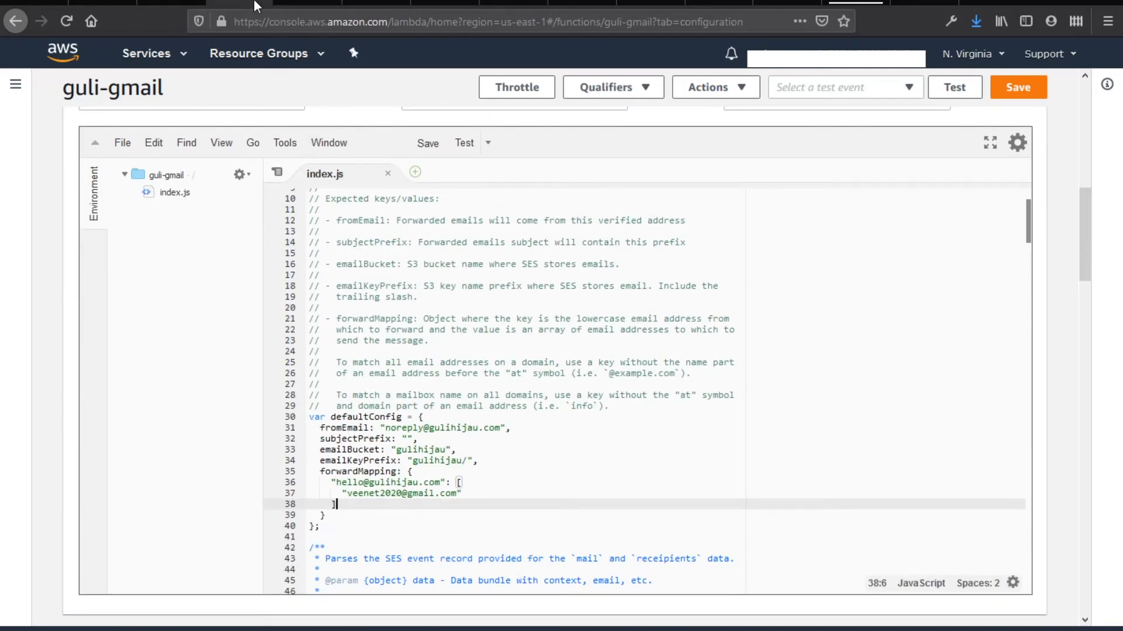
Check the gulihijau.com recipient and move on to the rule's actions
left_click(103, 2)
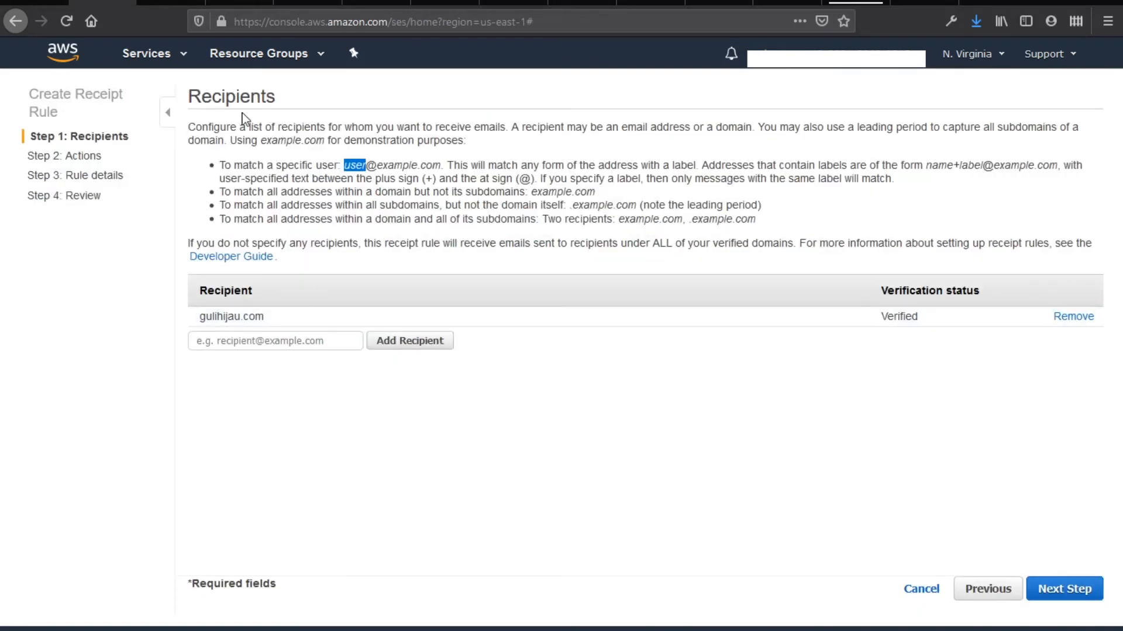
left_click_drag(265, 318, 201, 318)
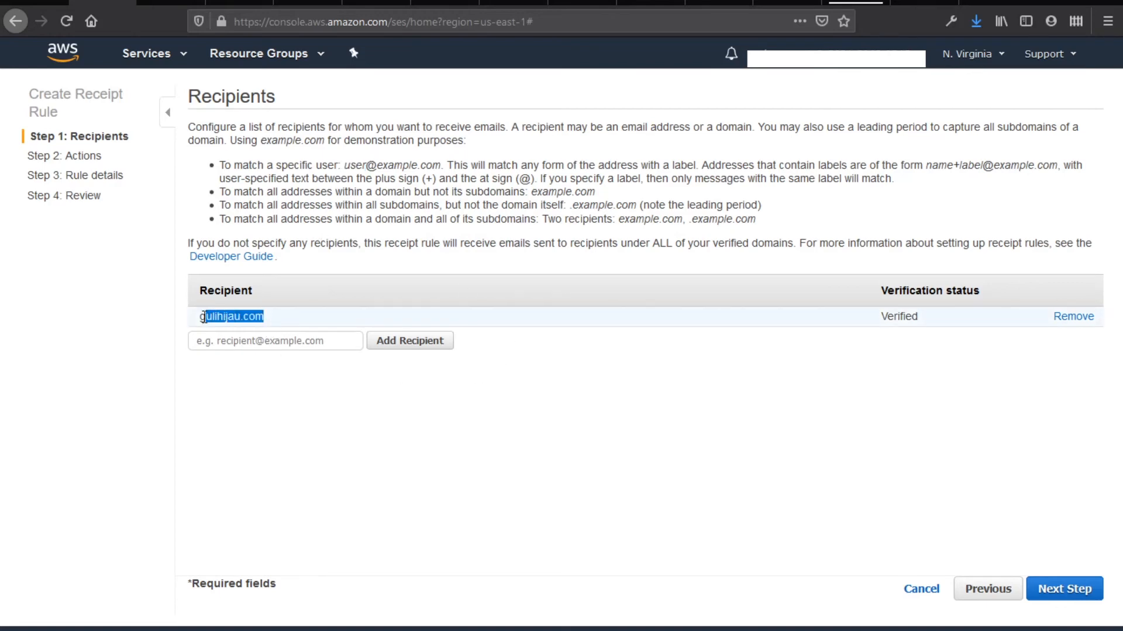
left_click(794, 401)
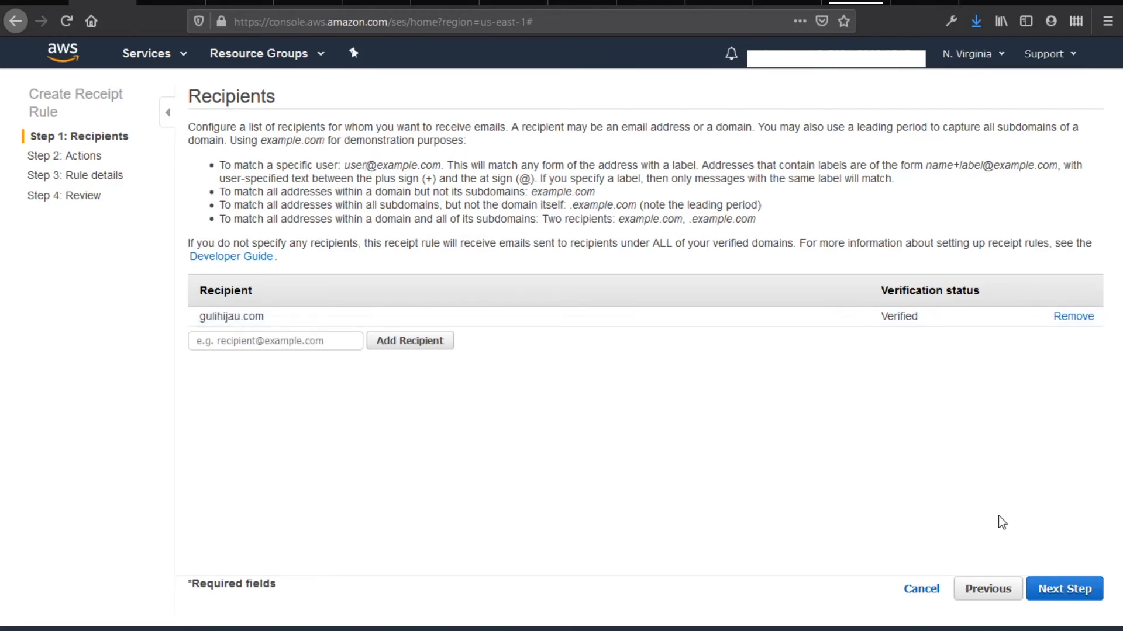
left_click(1047, 592)
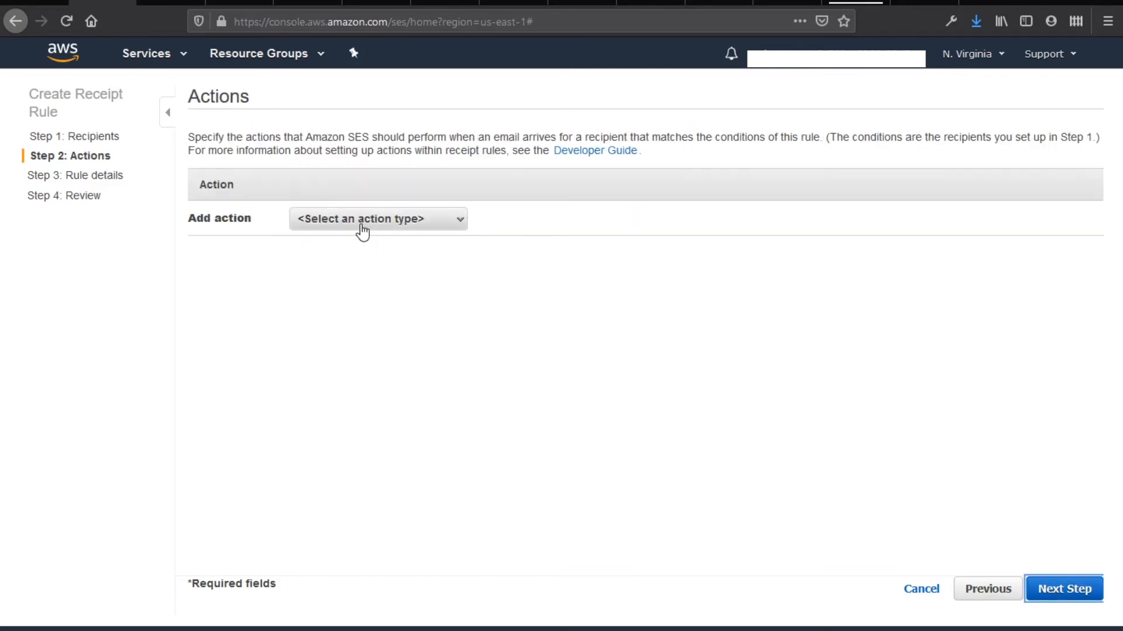
Add an S3 action that stores mail in the gulihijau bucket with the prefix gulihijau
left_click(362, 232)
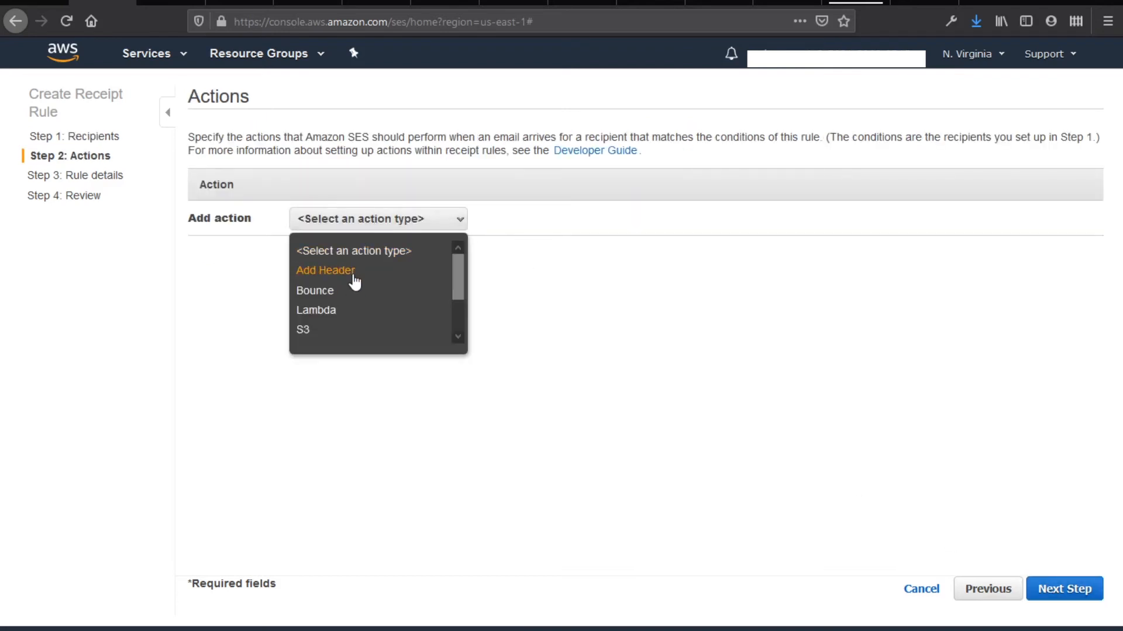
left_click(331, 334)
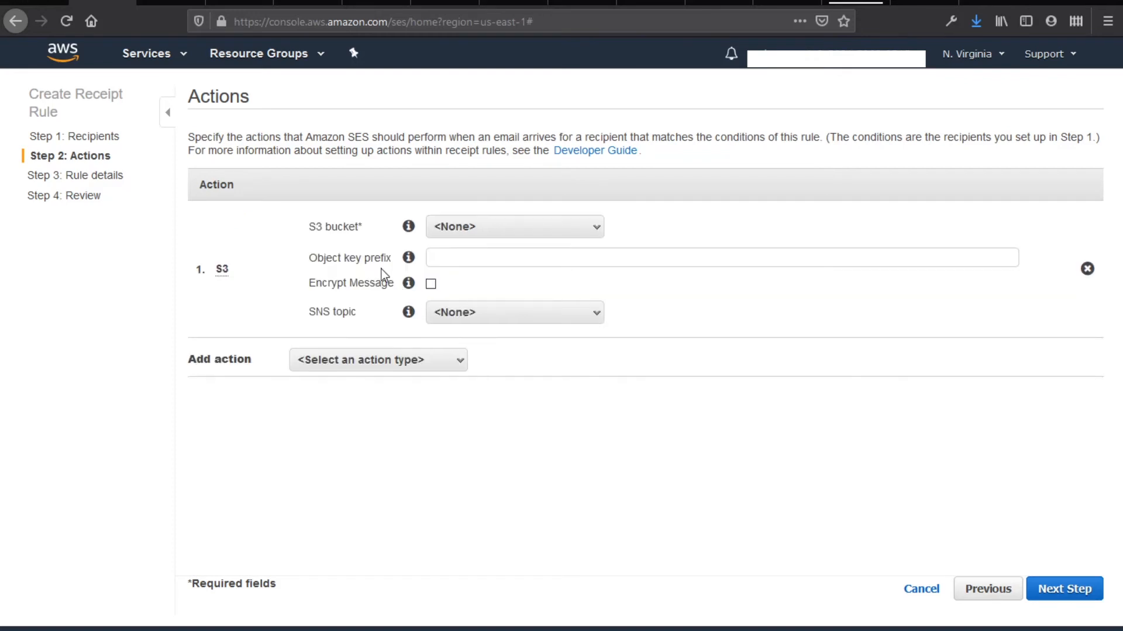
left_click(449, 231)
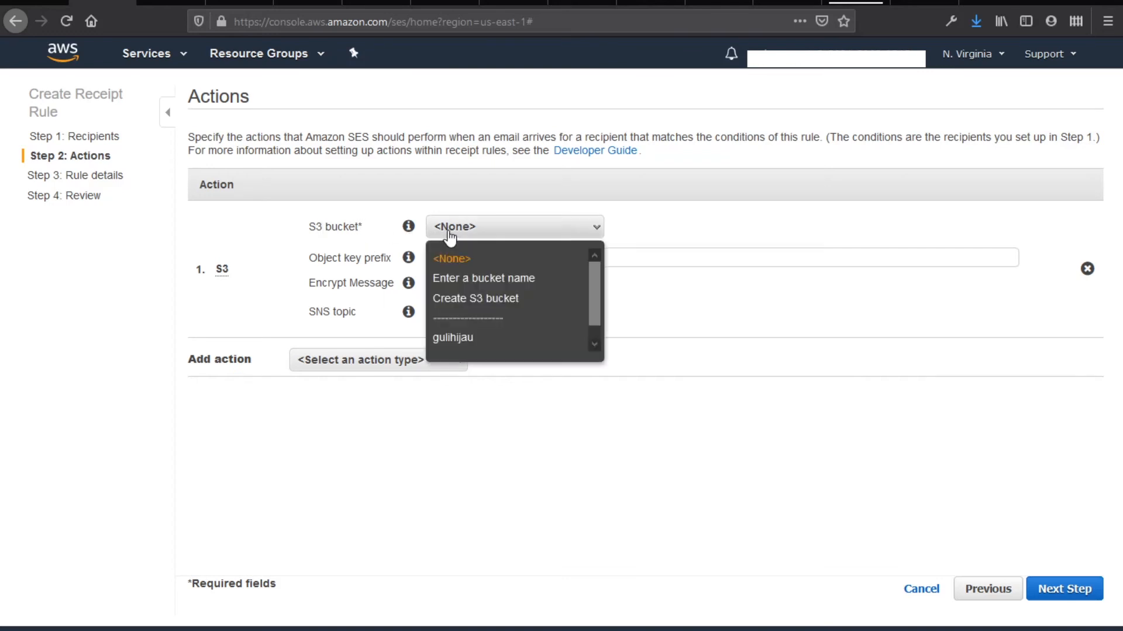
left_click(462, 342)
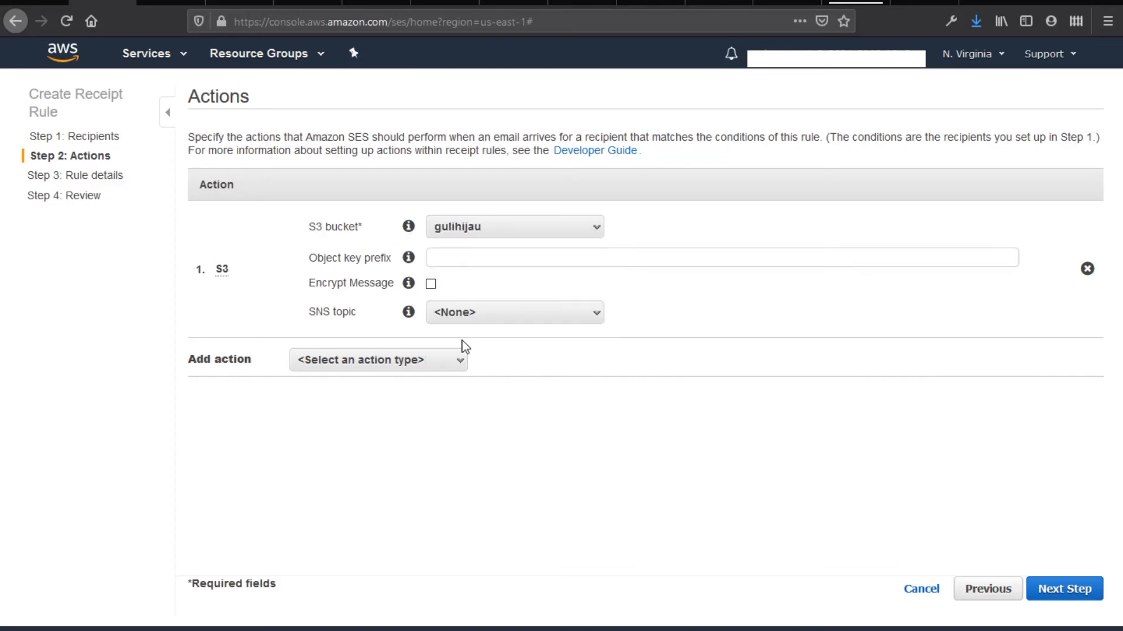
left_click(451, 260)
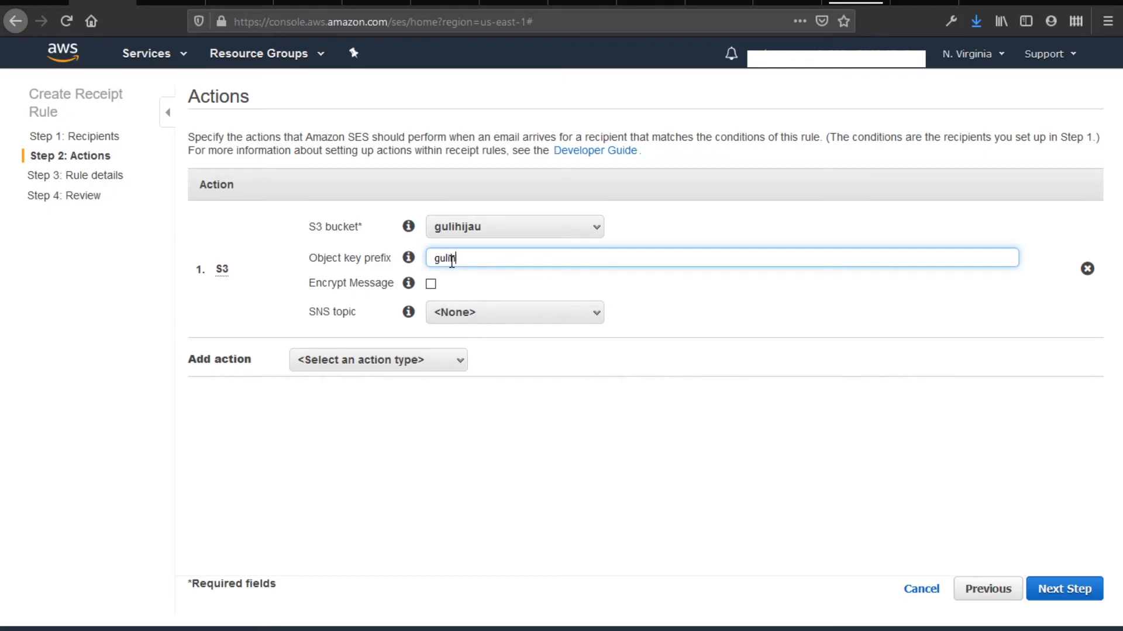
type("gulihijau")
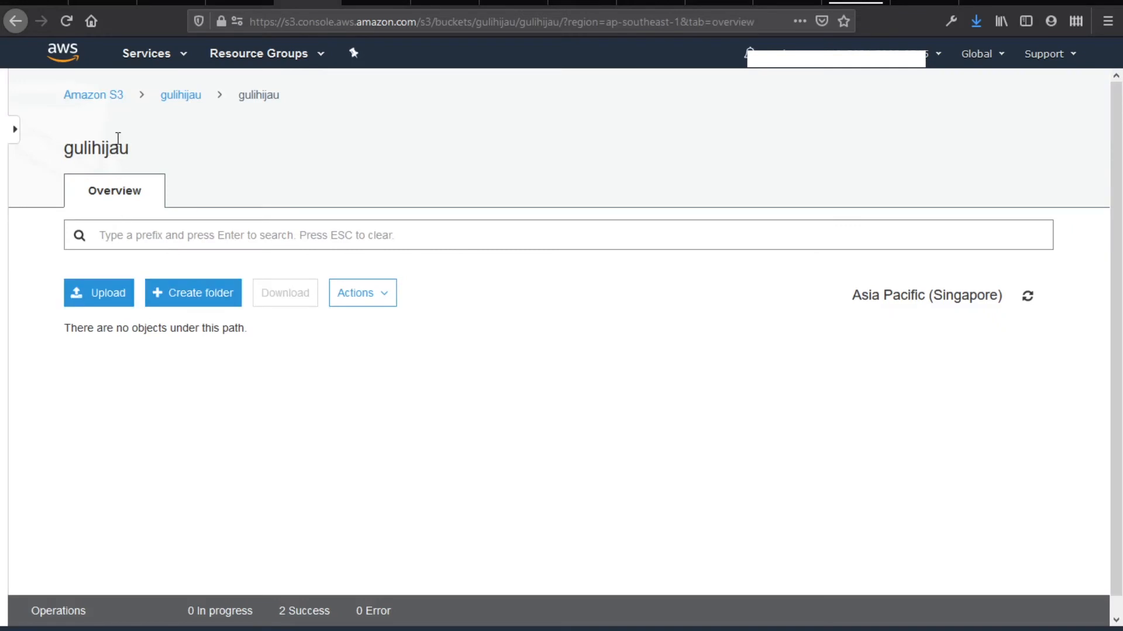
left_click(173, 97)
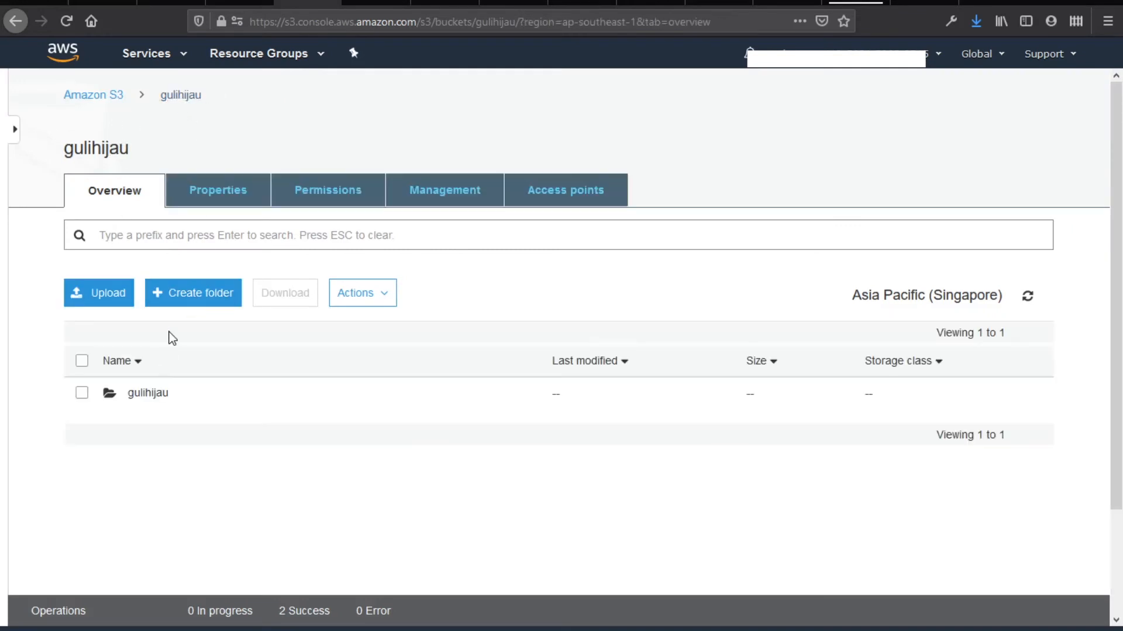
left_click(147, 393)
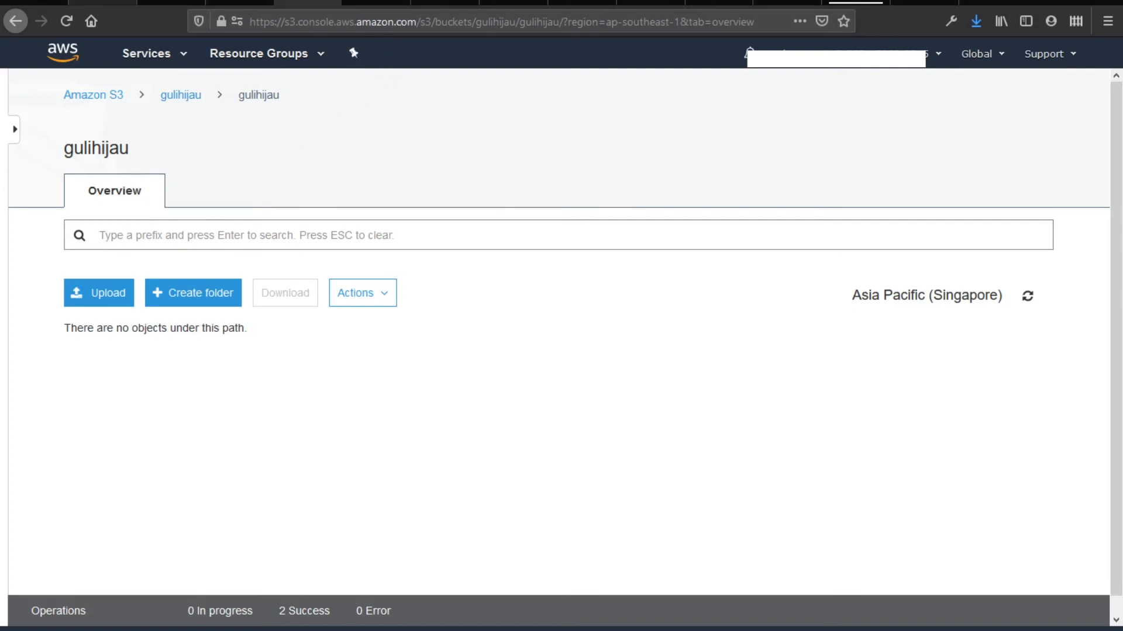
Add a Lambda action that invokes guli-gmail and continue to the rule details
left_click(103, 3)
left_click(390, 369)
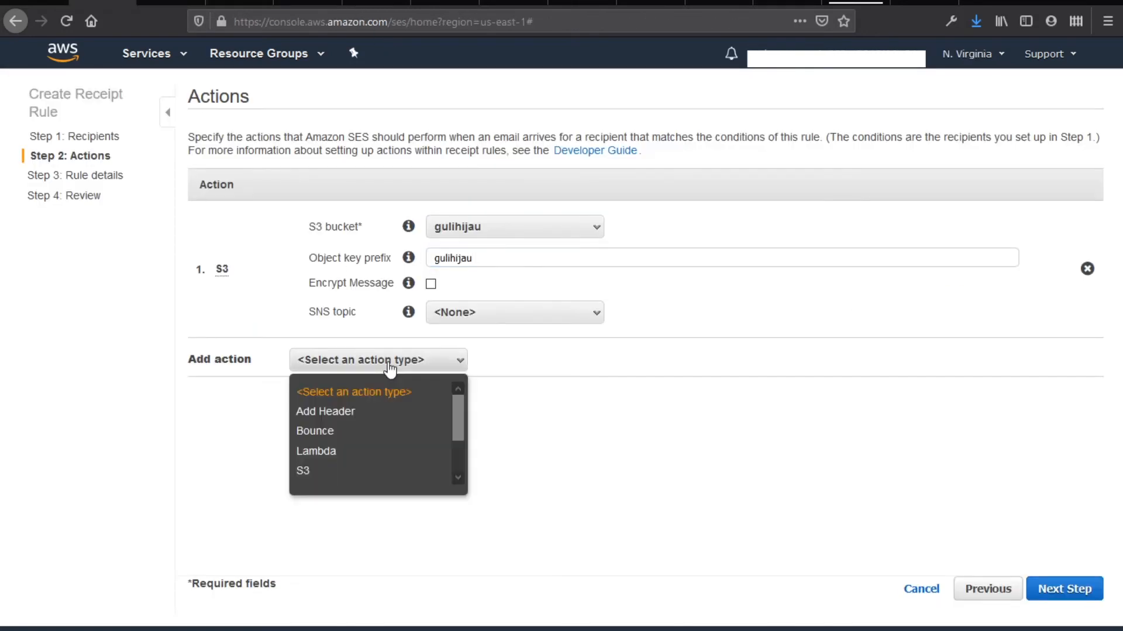
left_click(367, 453)
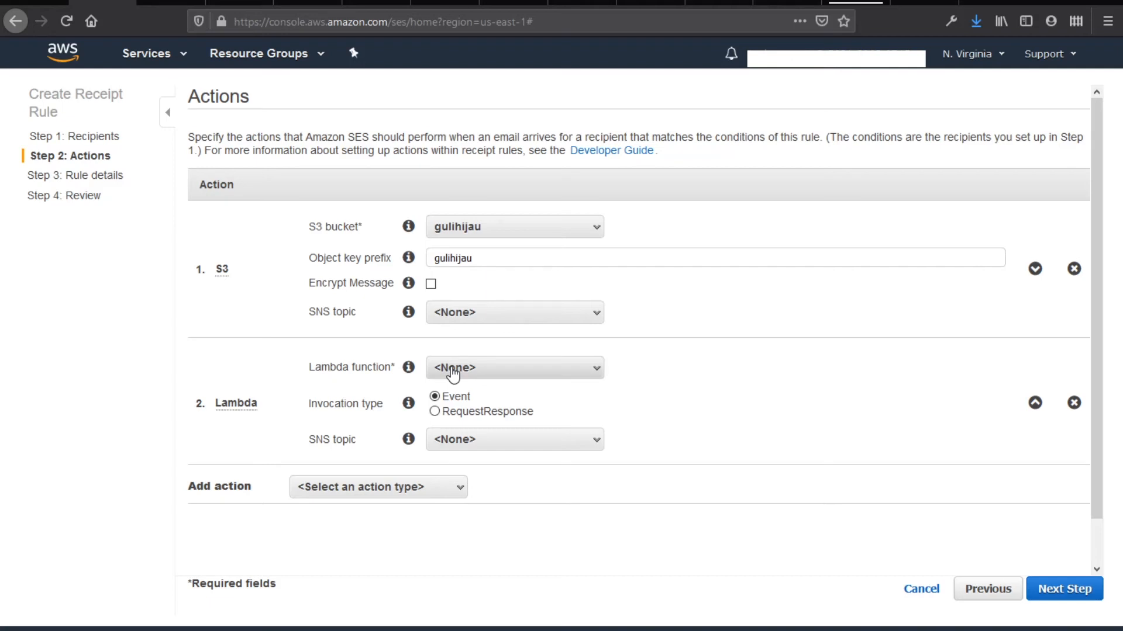
left_click(513, 366)
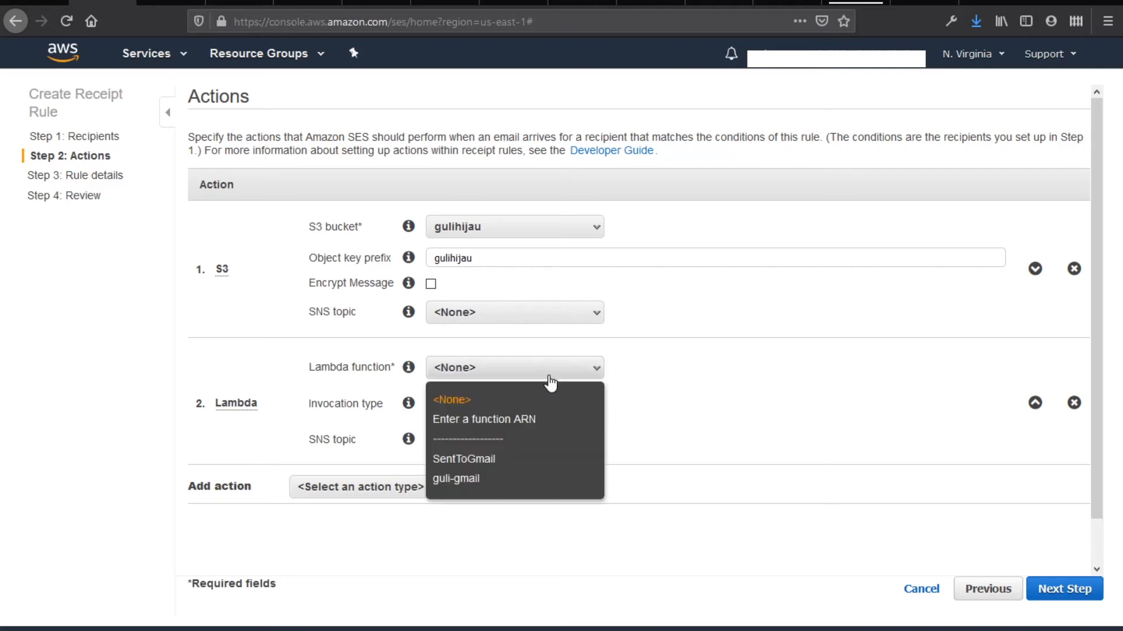
left_click(478, 480)
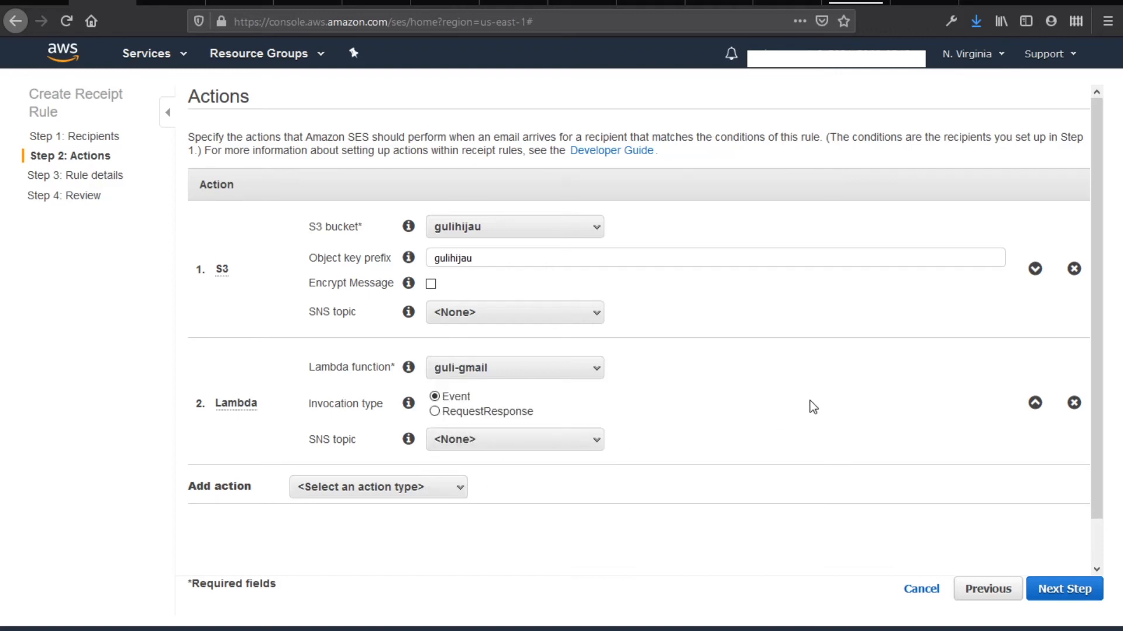
left_click(1064, 591)
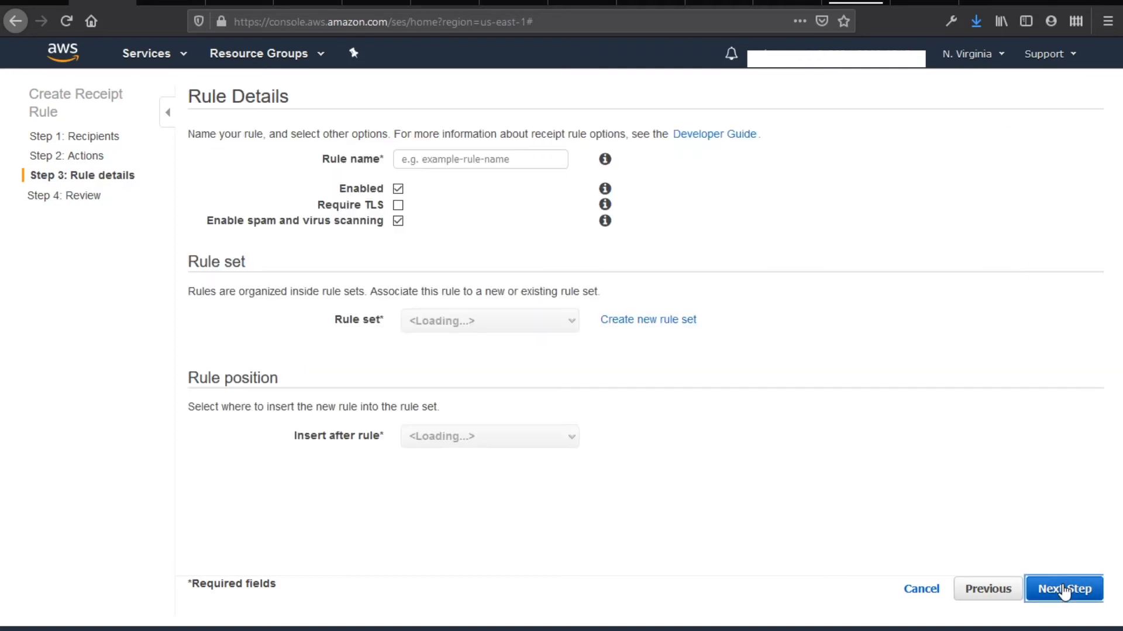
Name the rule guli-gmail, keep it at <Beginning> of the rule set, and go to Review
left_click(528, 161)
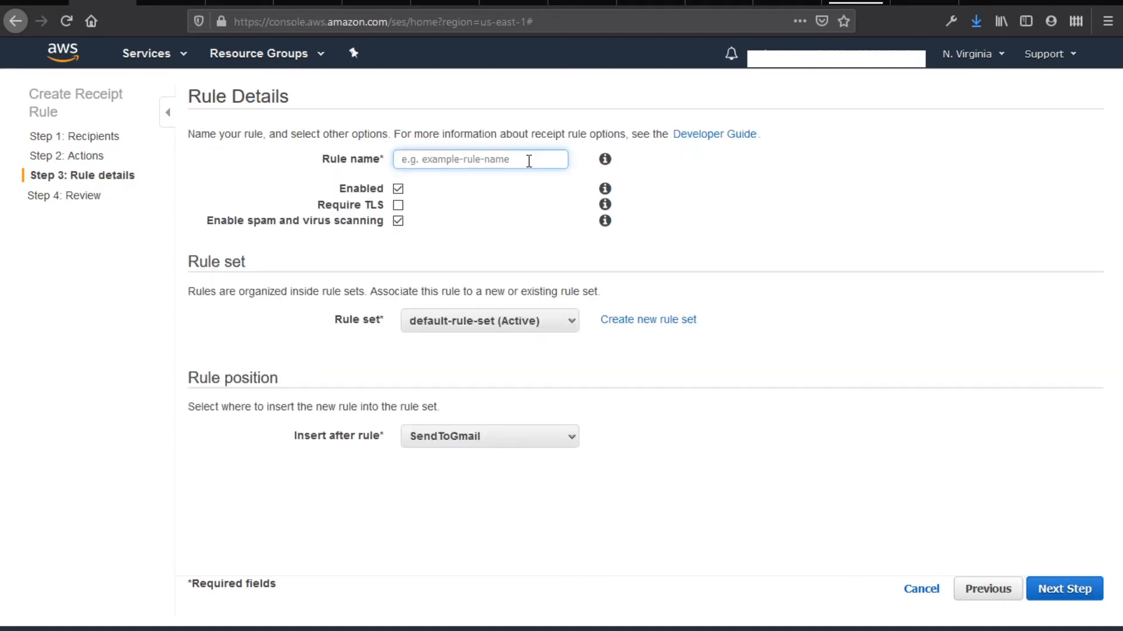
type("guli")
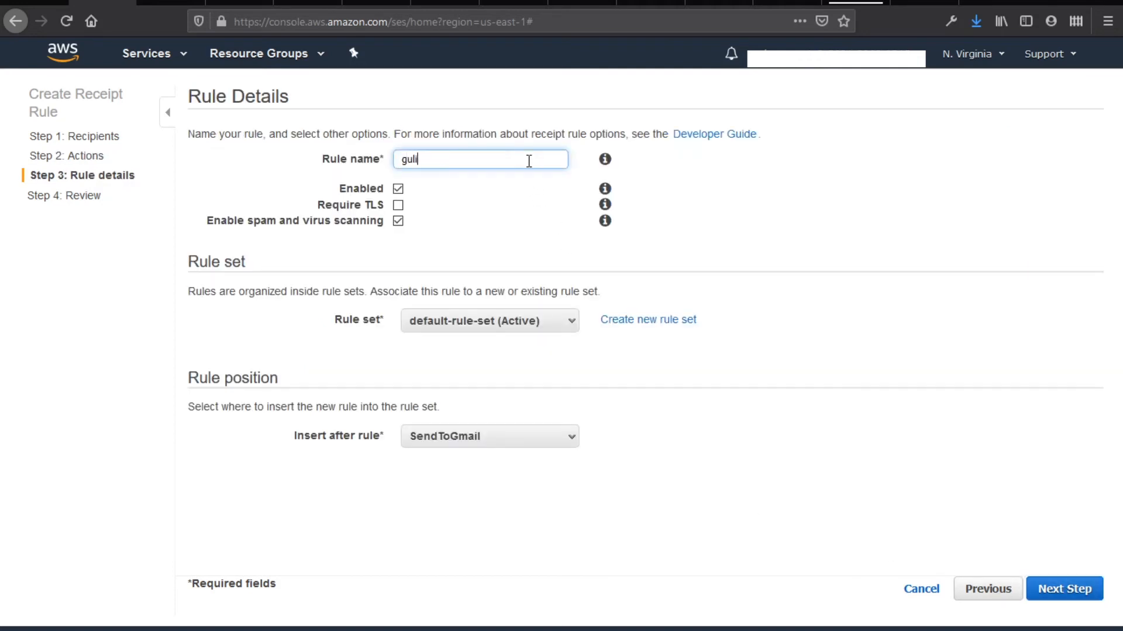
type("-gmail")
left_click(488, 443)
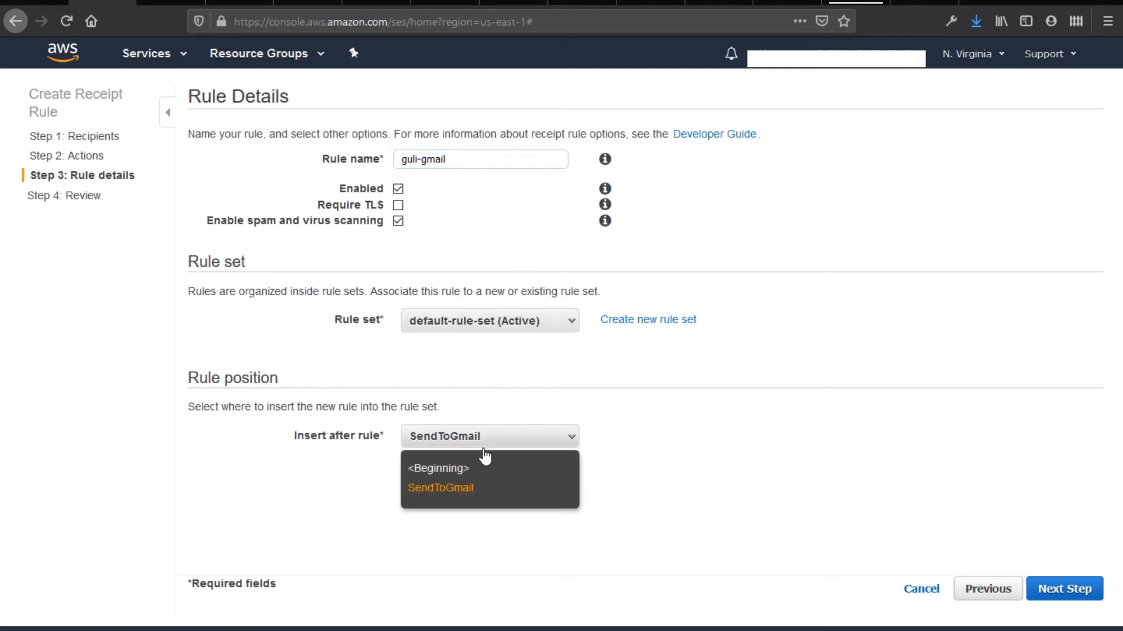
left_click(431, 472)
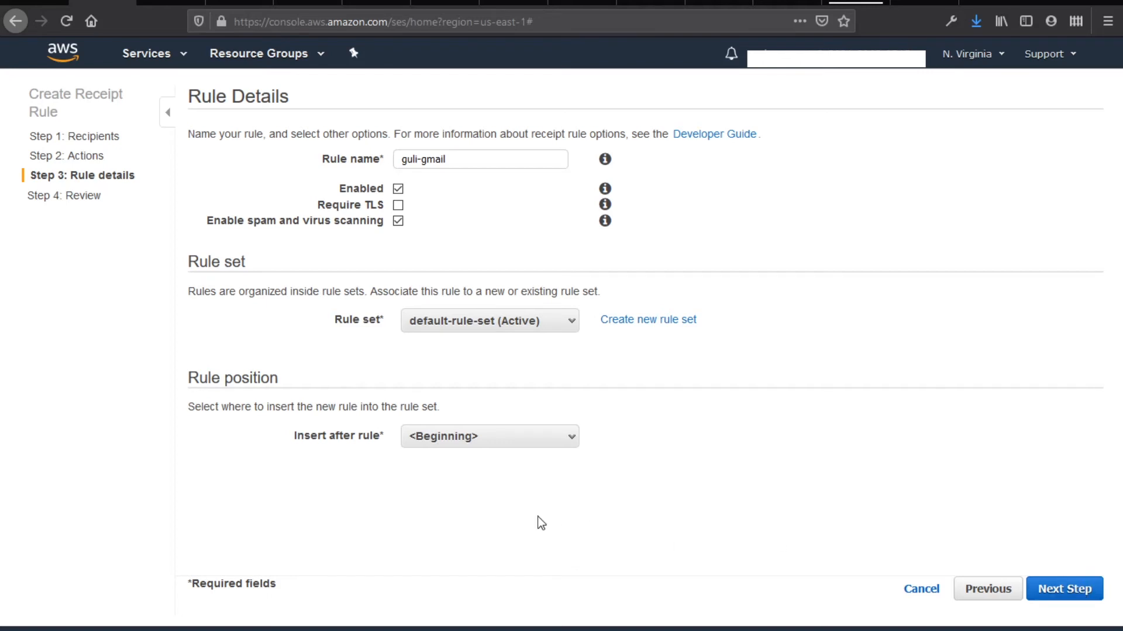
left_click(518, 436)
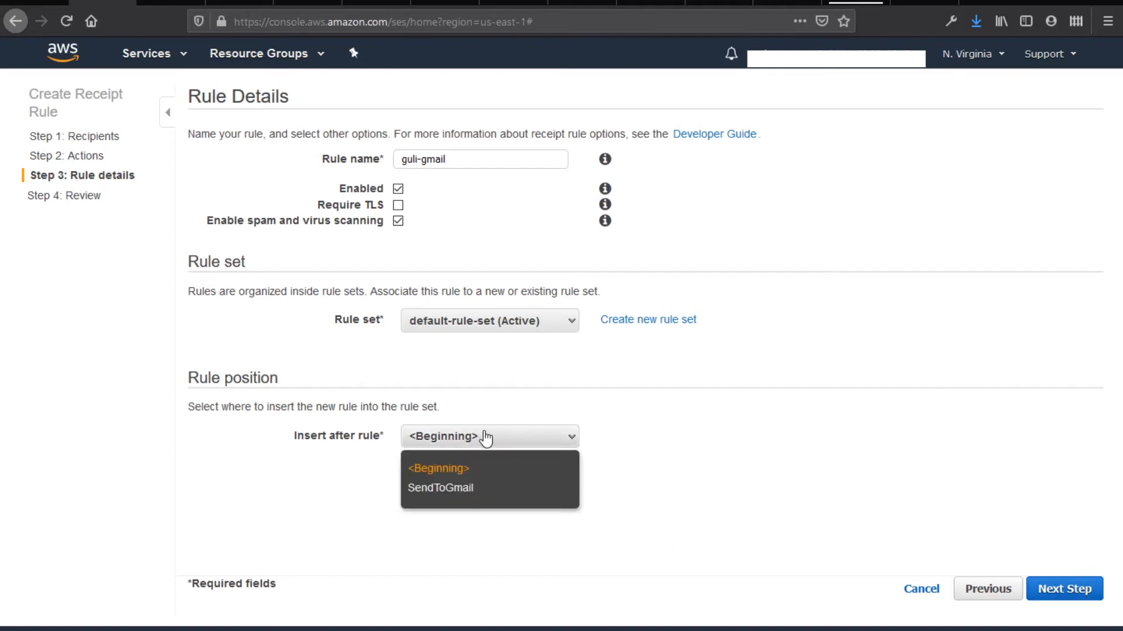
left_click(458, 475)
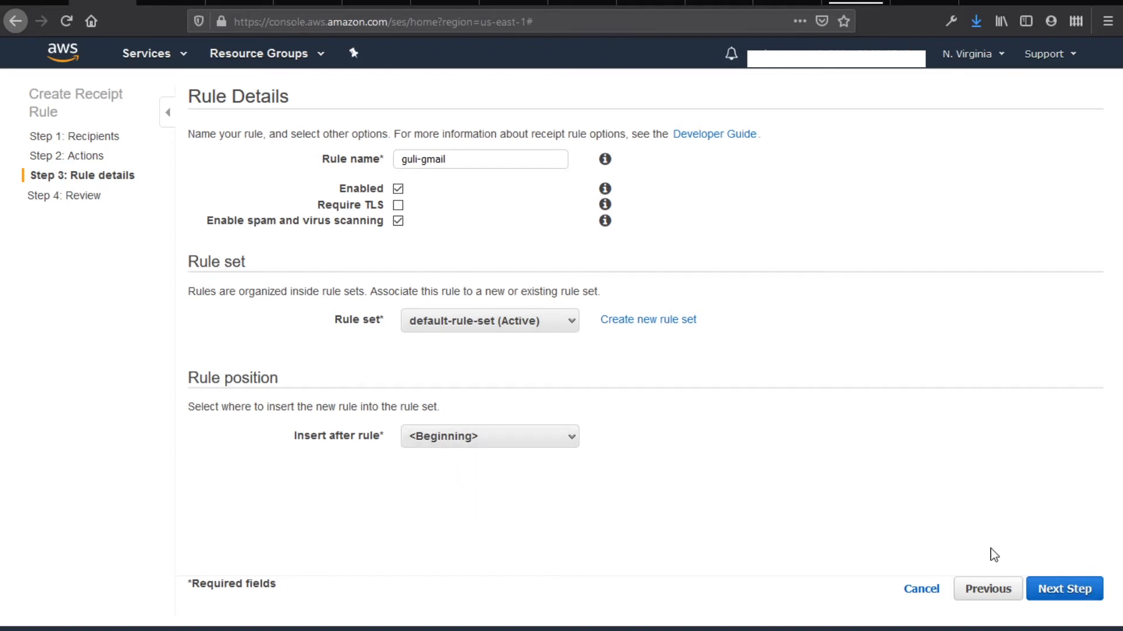
left_click(1064, 590)
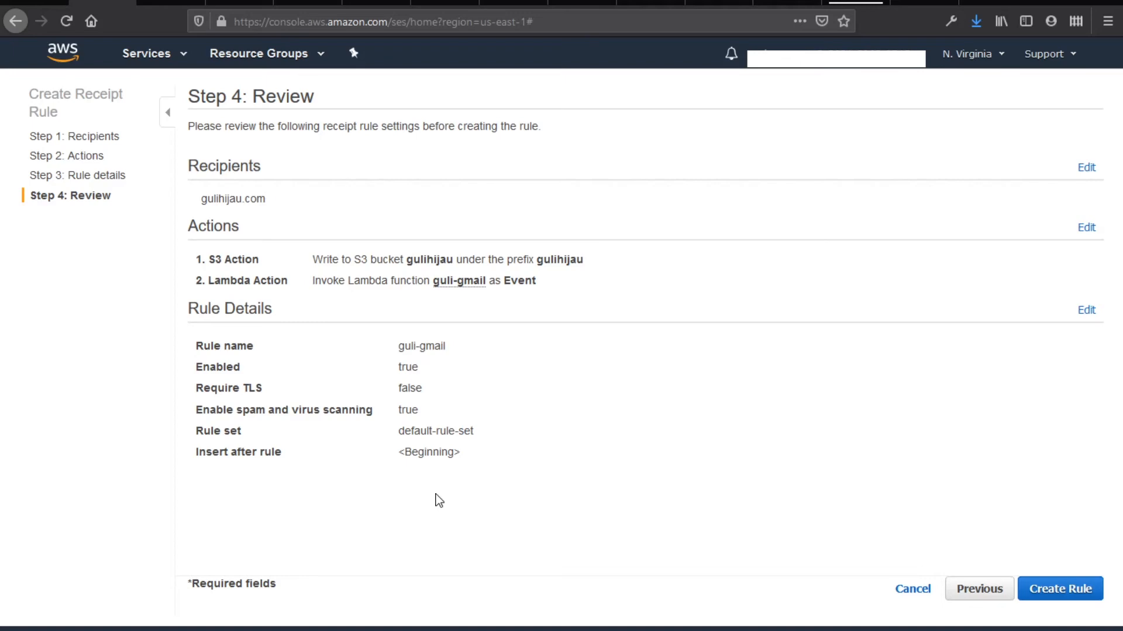
Create the guli-gmail rule, grant SES permission to invoke the Lambda, and open the gulihijau bucket
left_click(1065, 594)
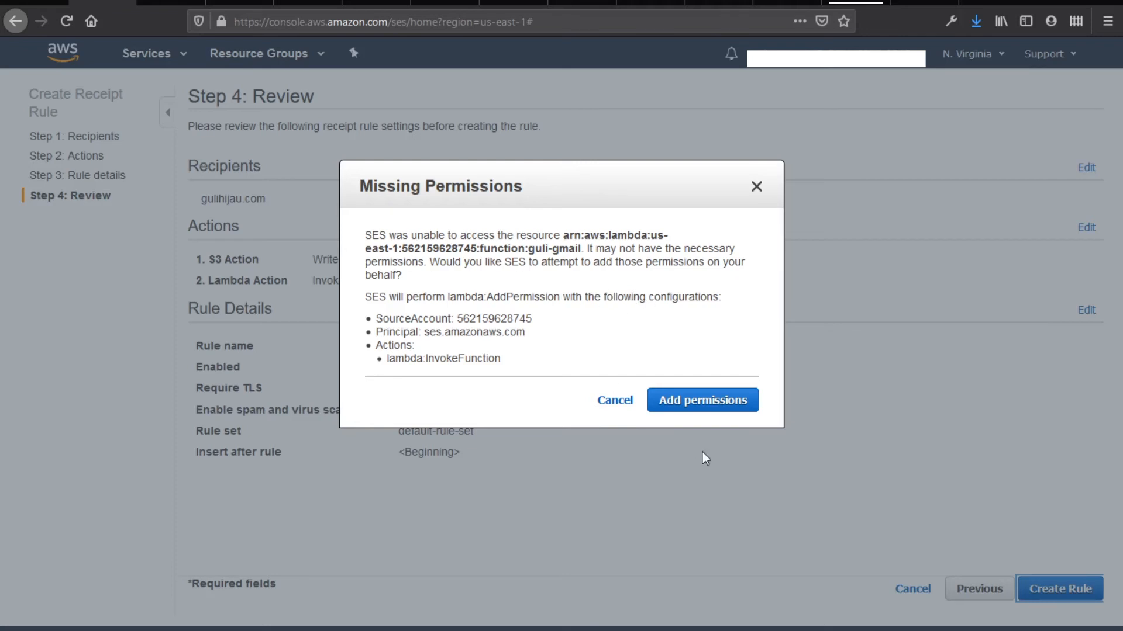
left_click(702, 403)
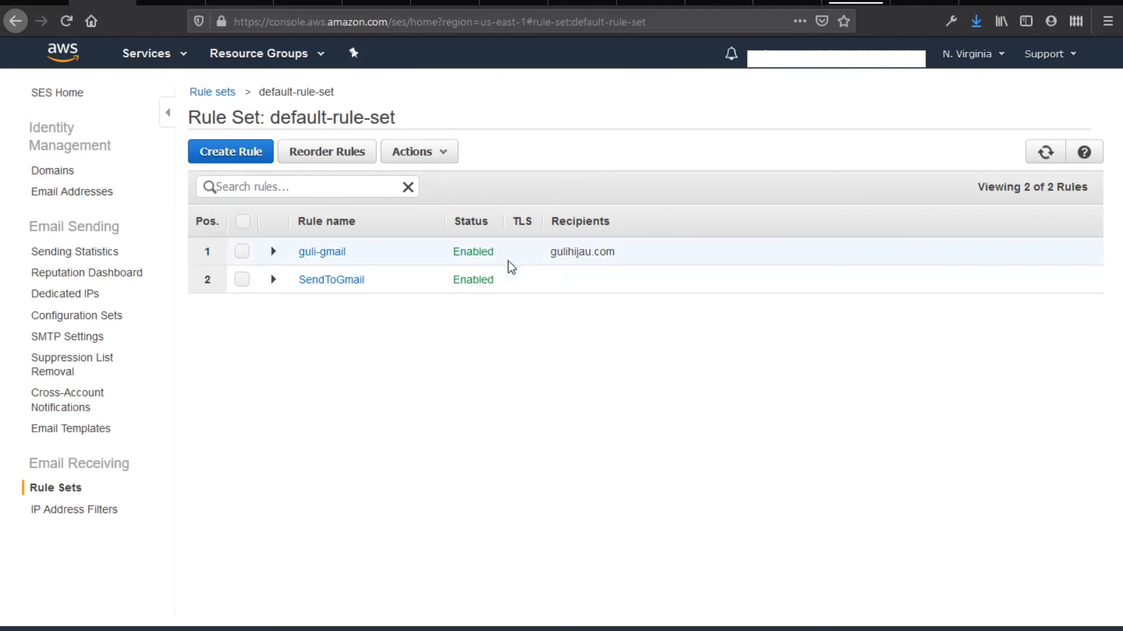
left_click_drag(512, 267, 403, 246)
left_click(469, 345)
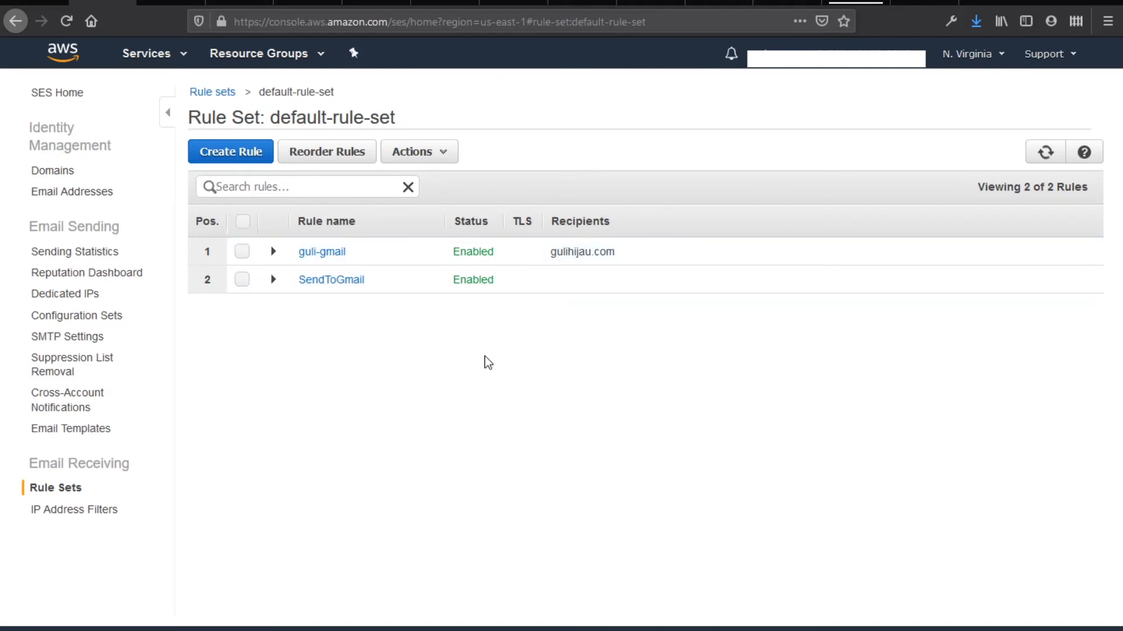
left_click(296, 7)
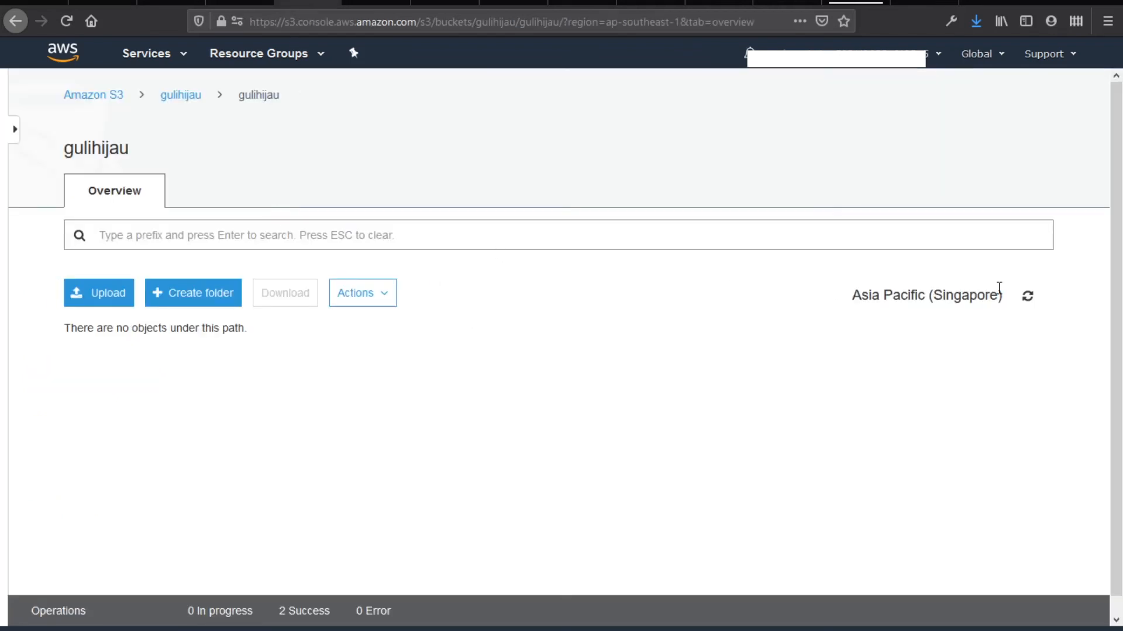
Refresh the gulihijau bucket to show AMAZON_SES_SETUP_NOTIFICATION and mark SMTP Setting in the Notepad checklist
left_click(1028, 296)
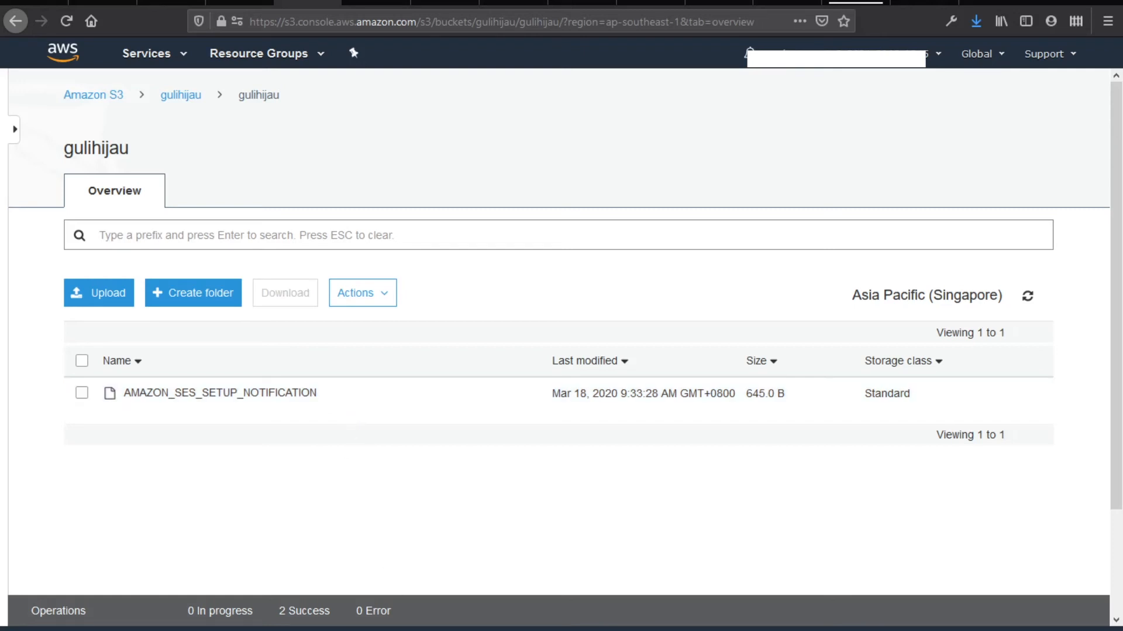
mouse_move(368, 621)
left_click(337, 611)
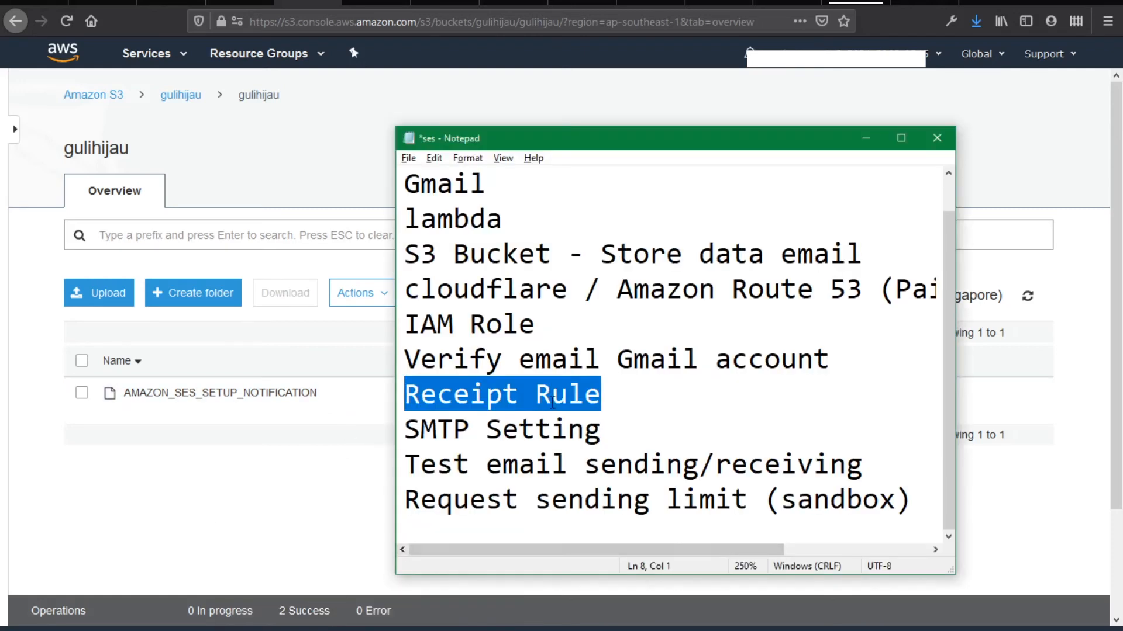
left_click_drag(604, 436, 413, 444)
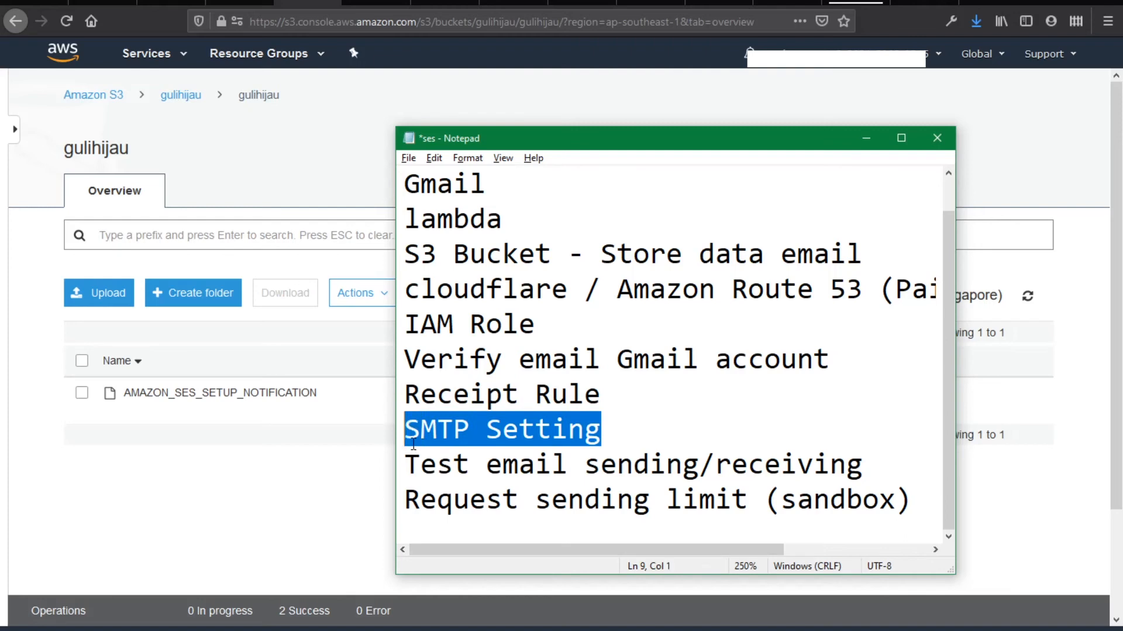
left_click(645, 3)
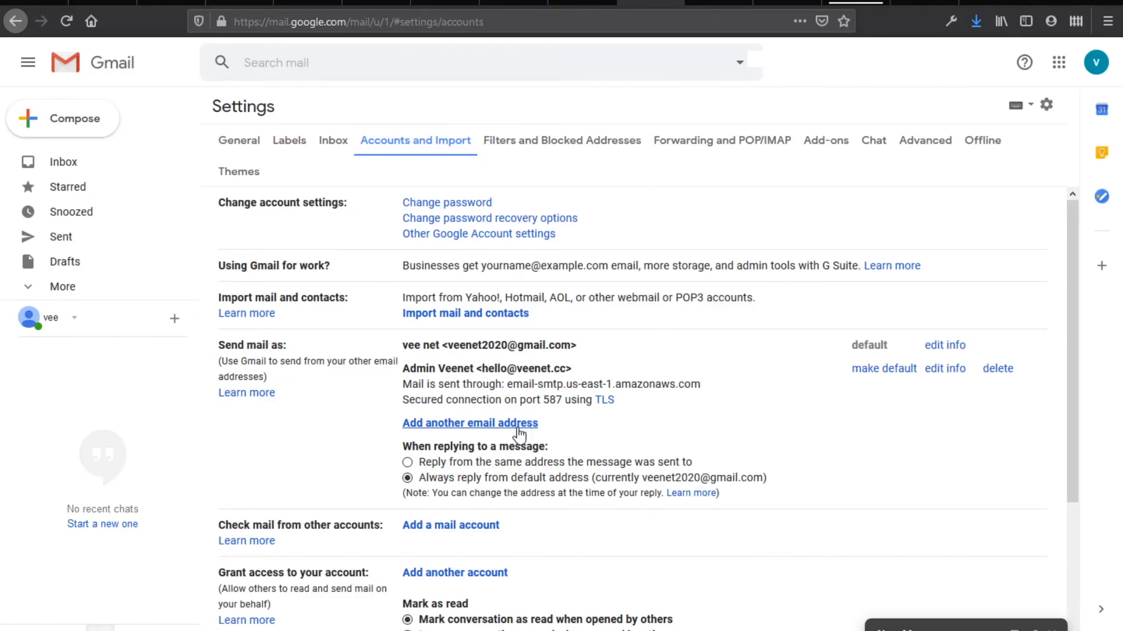
Enter the name 'Hello GuliHijau' and the gulihijau.com alias address as an alias, then continue
left_click(517, 427)
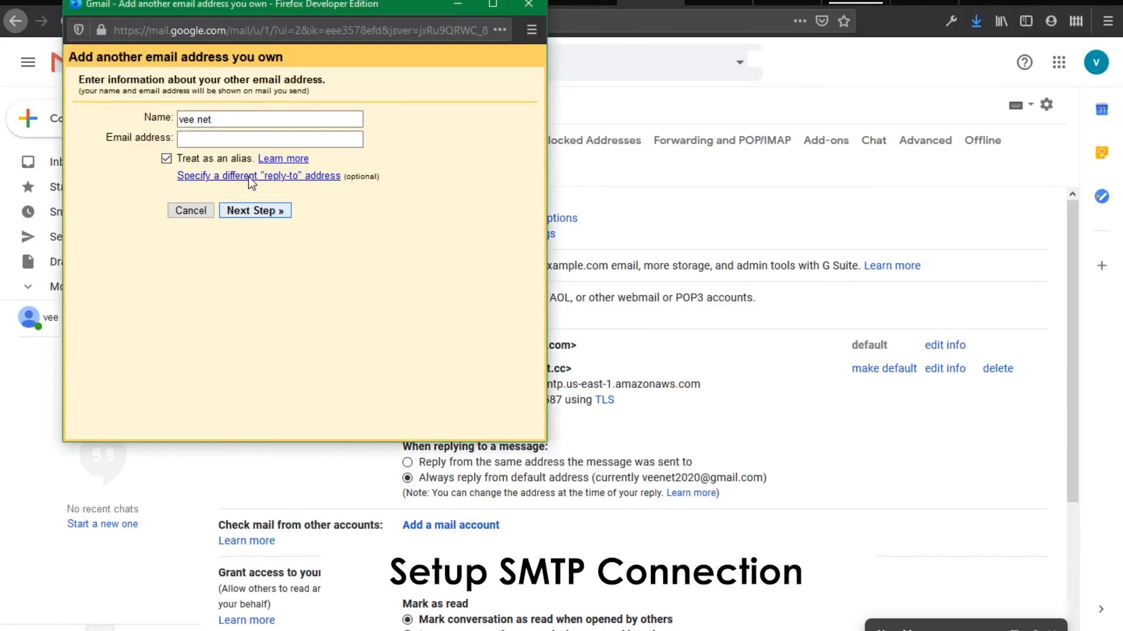
left_click_drag(246, 119, 176, 120)
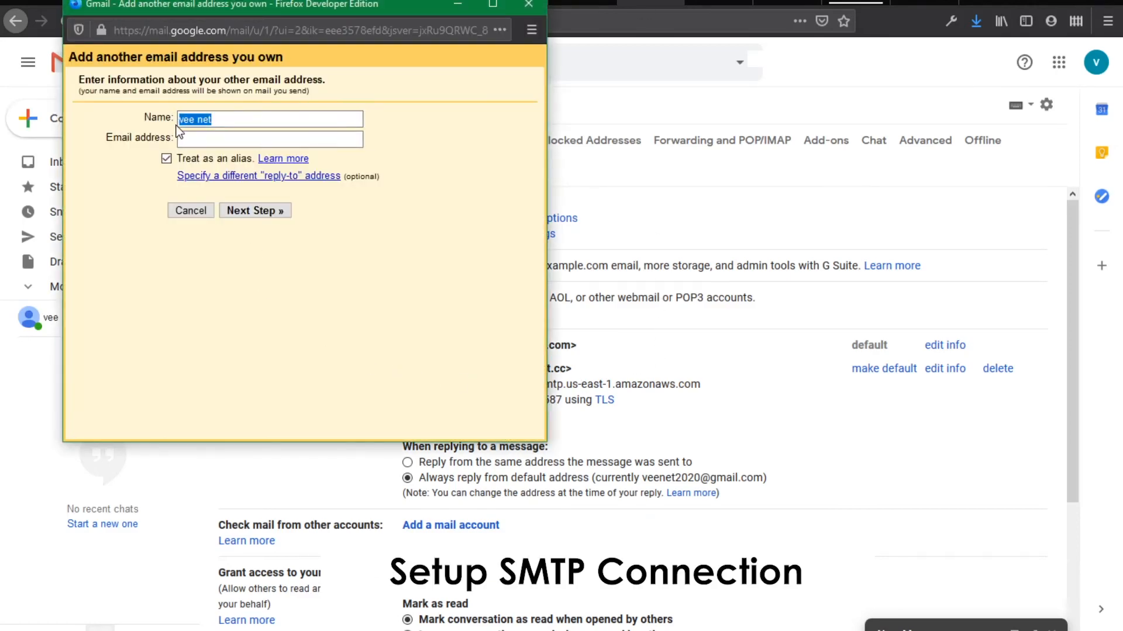
type("Hel")
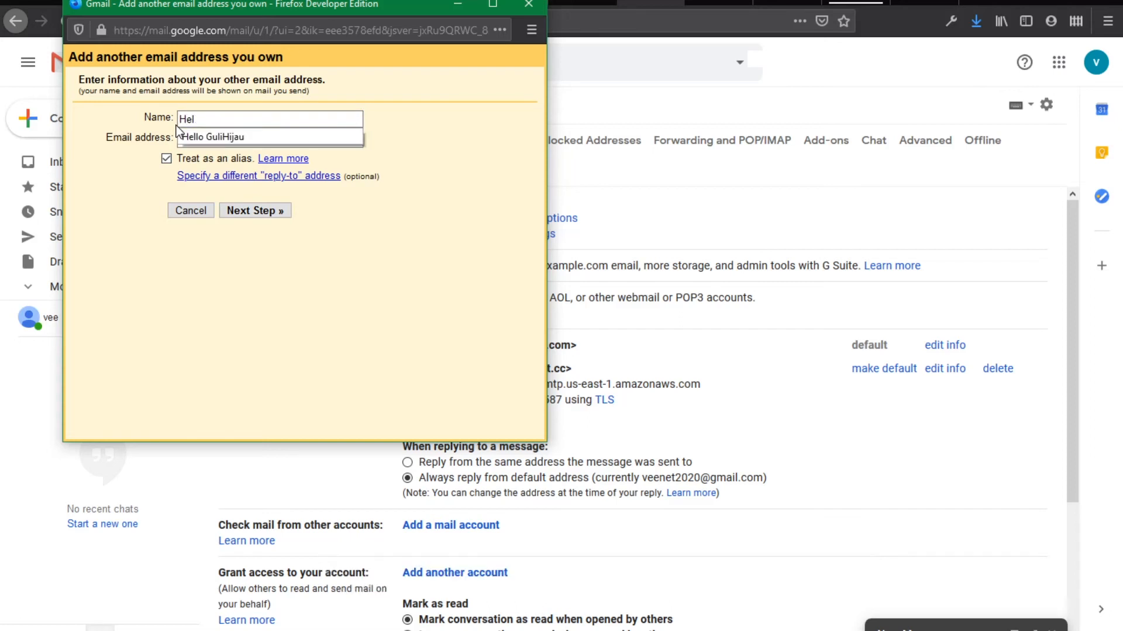
left_click(262, 138)
left_click(262, 141)
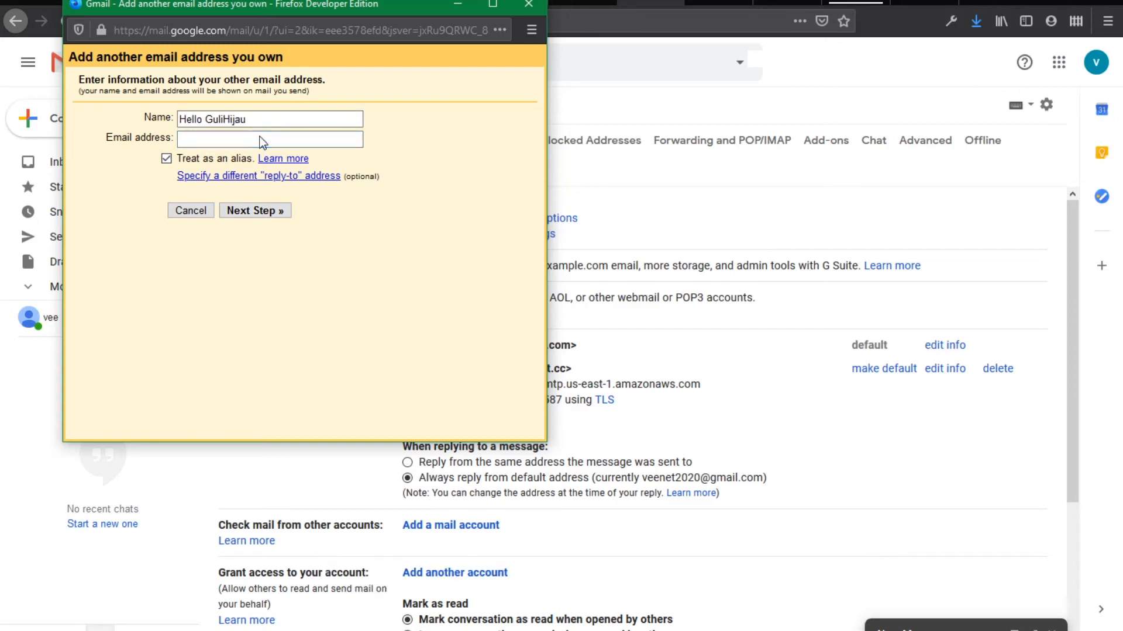
type("Hello")
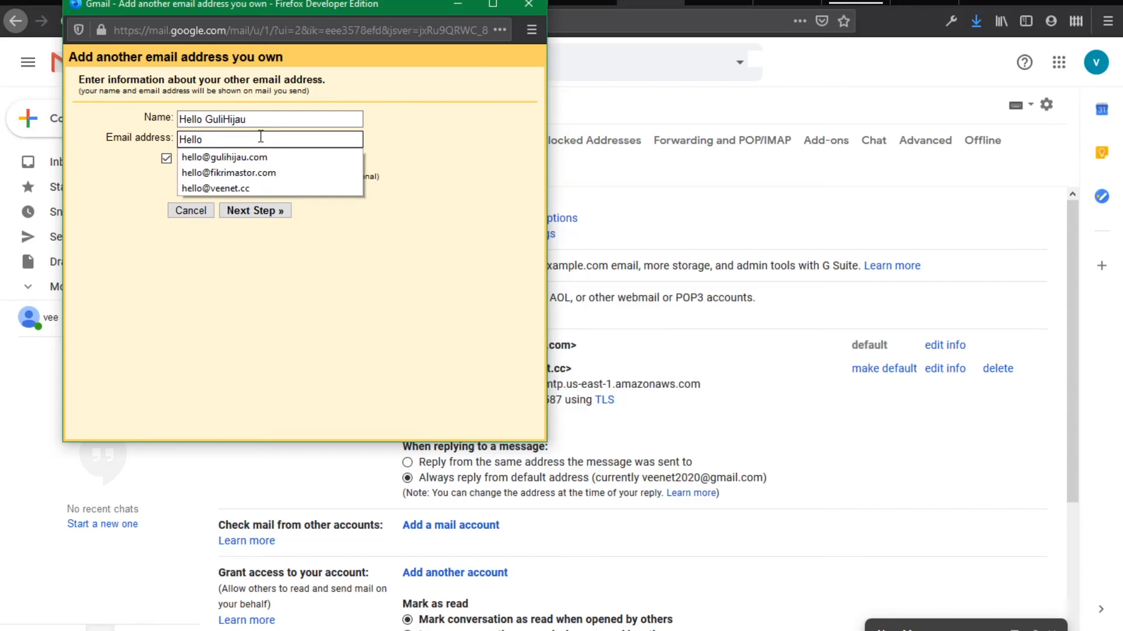
left_click(279, 157)
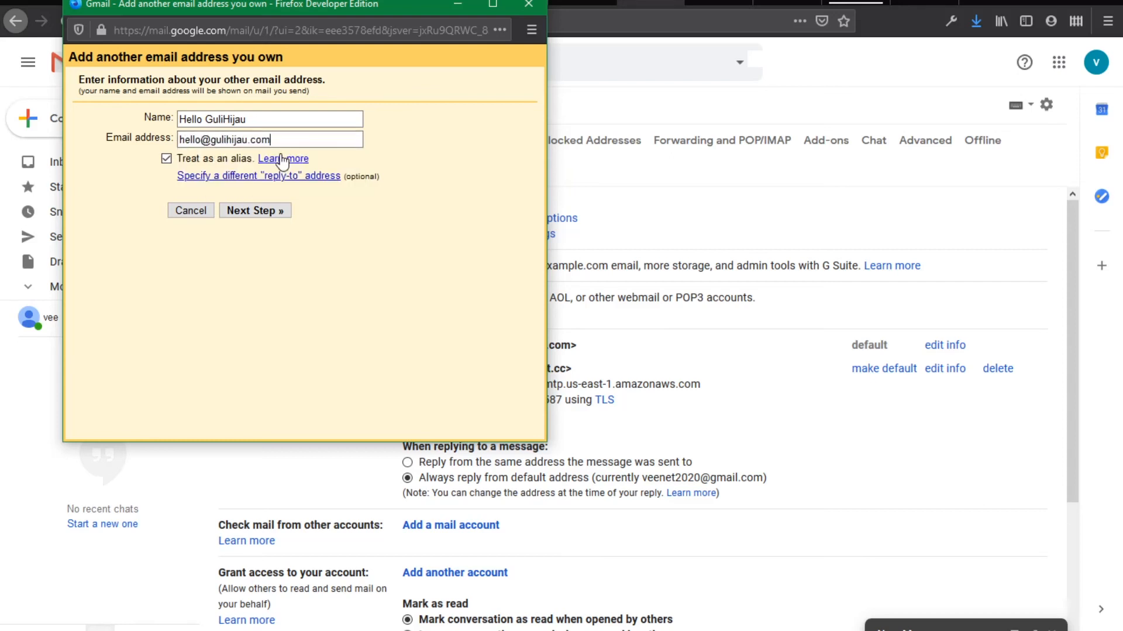
left_click(275, 212)
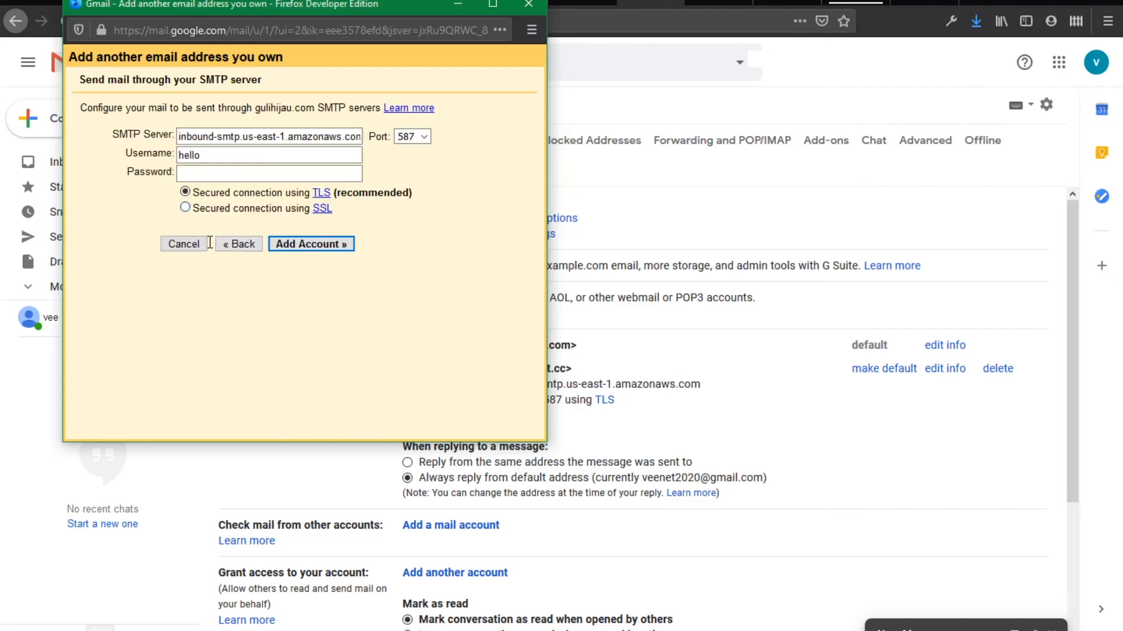
left_click(227, 248)
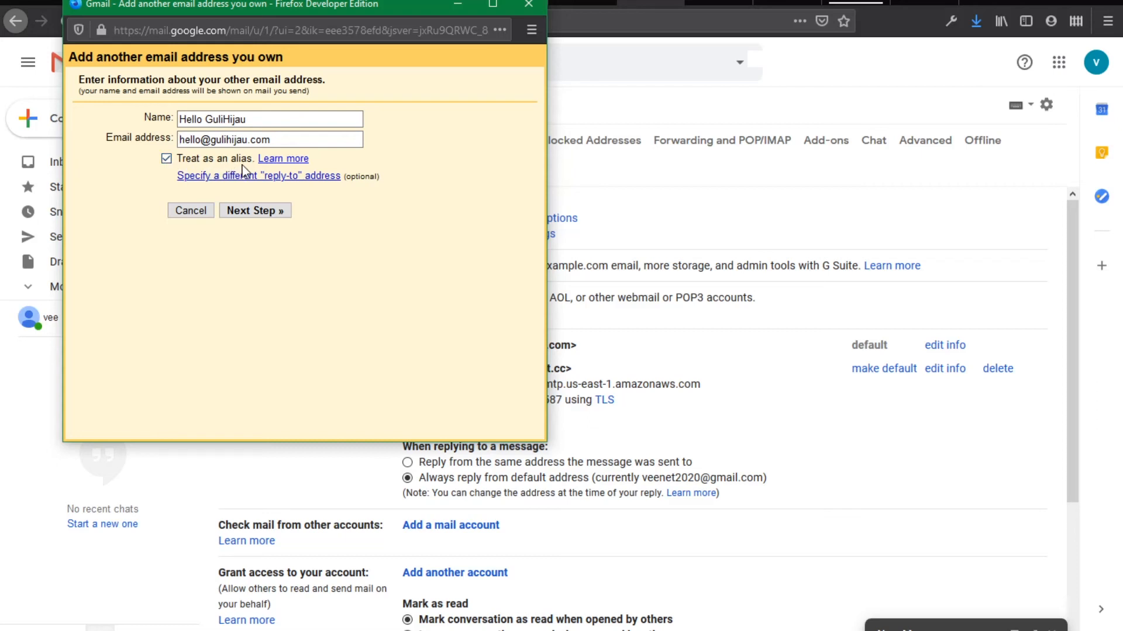
left_click(271, 212)
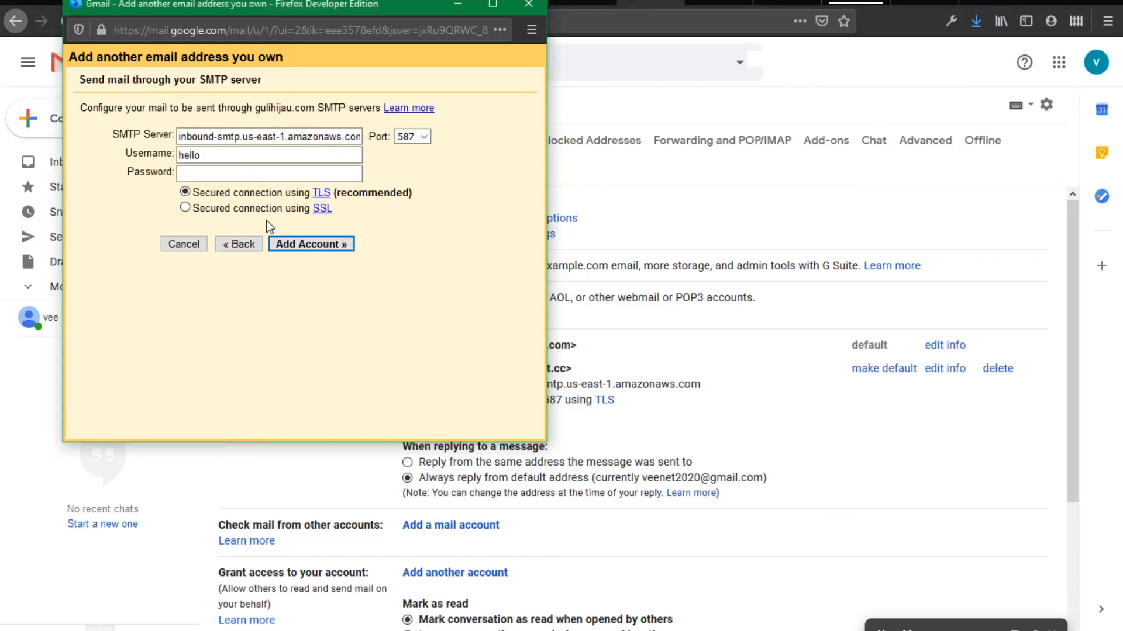
Copy the server name email-smtp.us-east-1.amazonaws.com from SES SMTP Settings
left_click(562, 110)
left_click(104, 2)
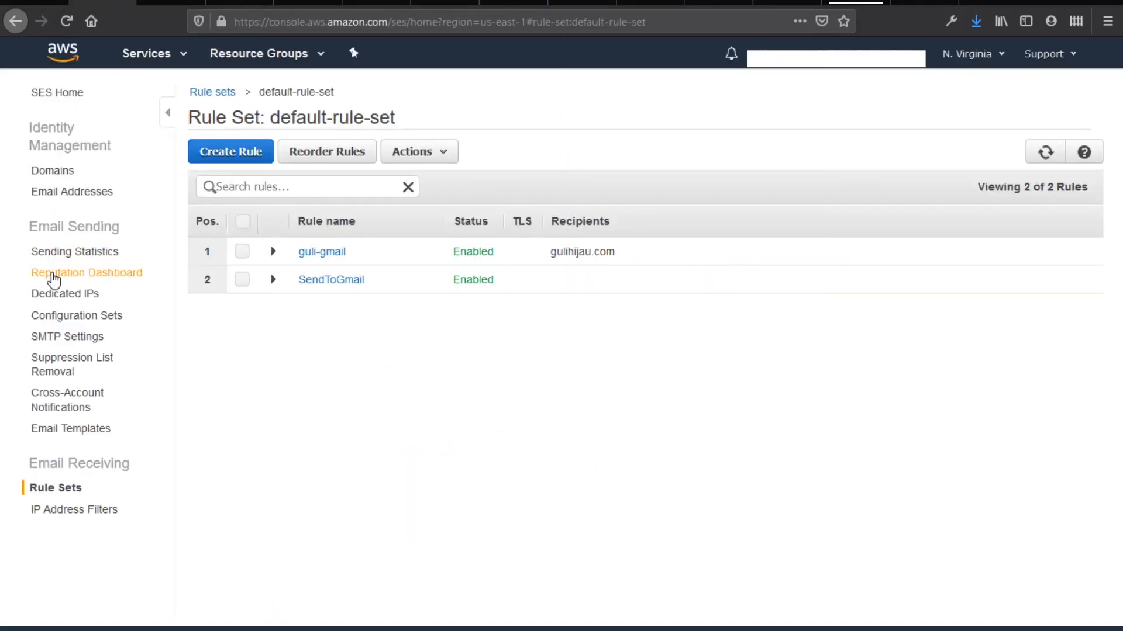
left_click(66, 338)
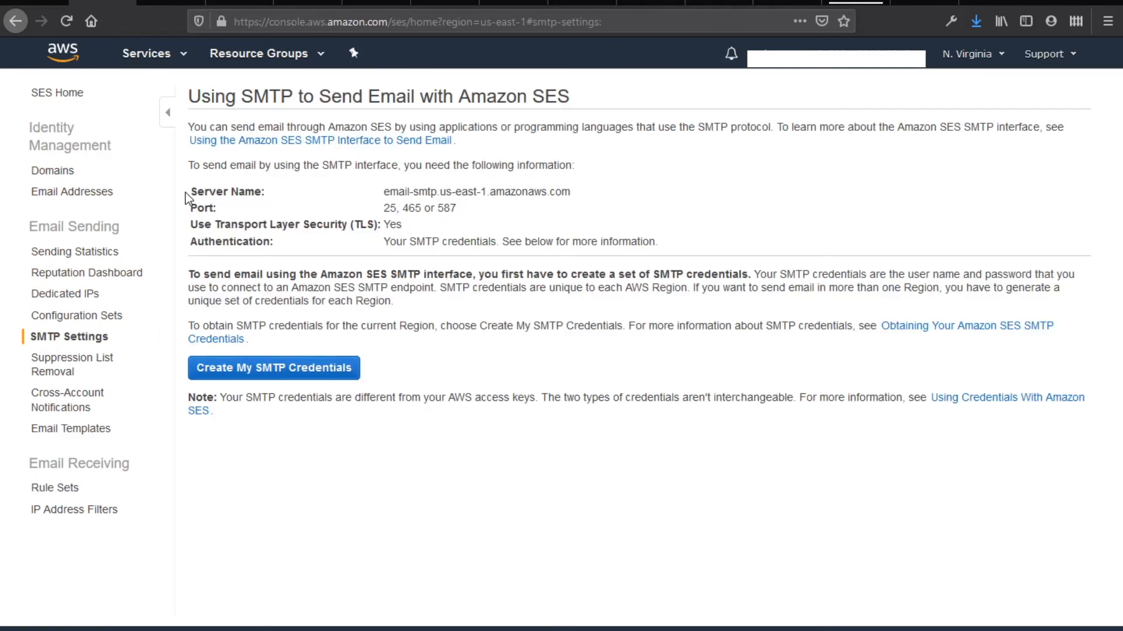
left_click_drag(386, 192, 569, 195)
key("ctrl+c")
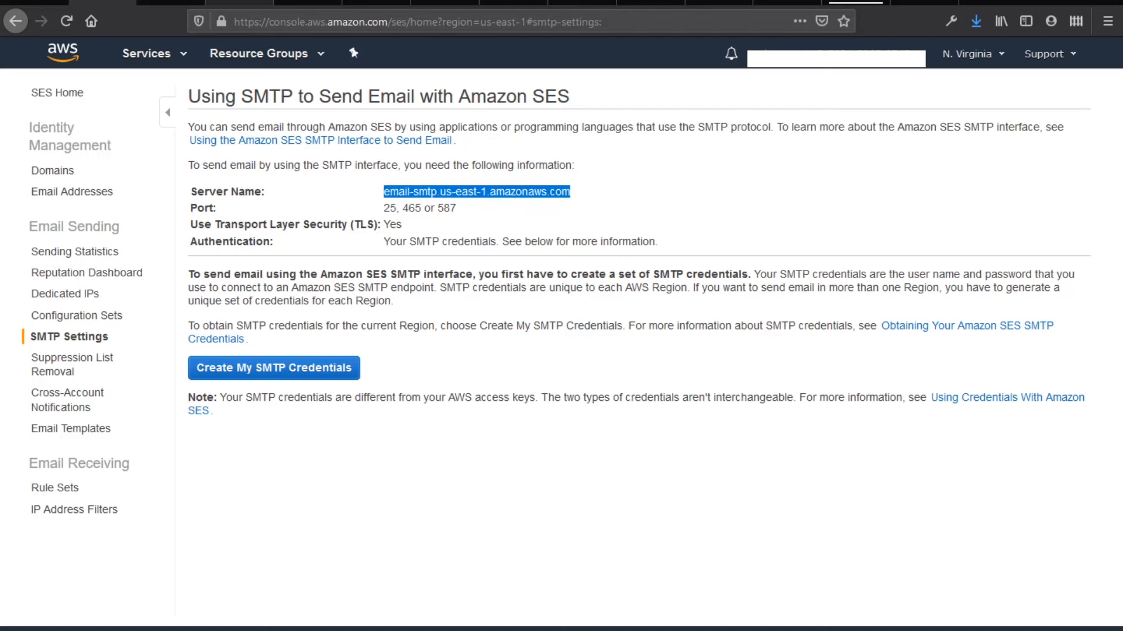
Paste email-smtp.us-east-1.amazonaws.com into the Gmail alias's SMTP Server field, keeping port 587
left_click(239, 4)
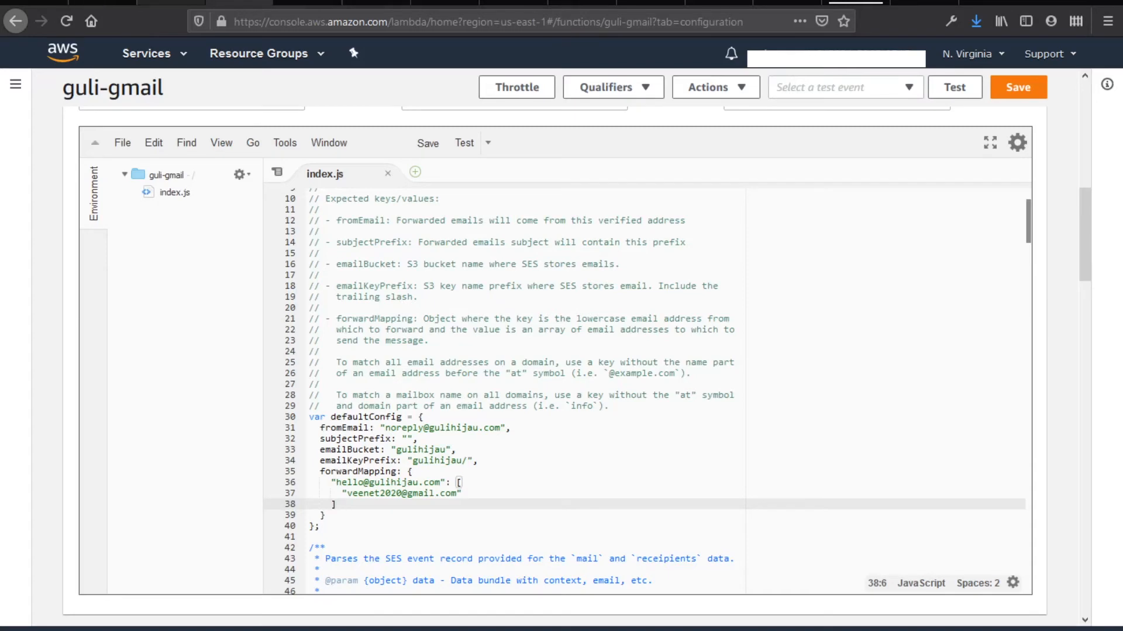
left_click(103, 4)
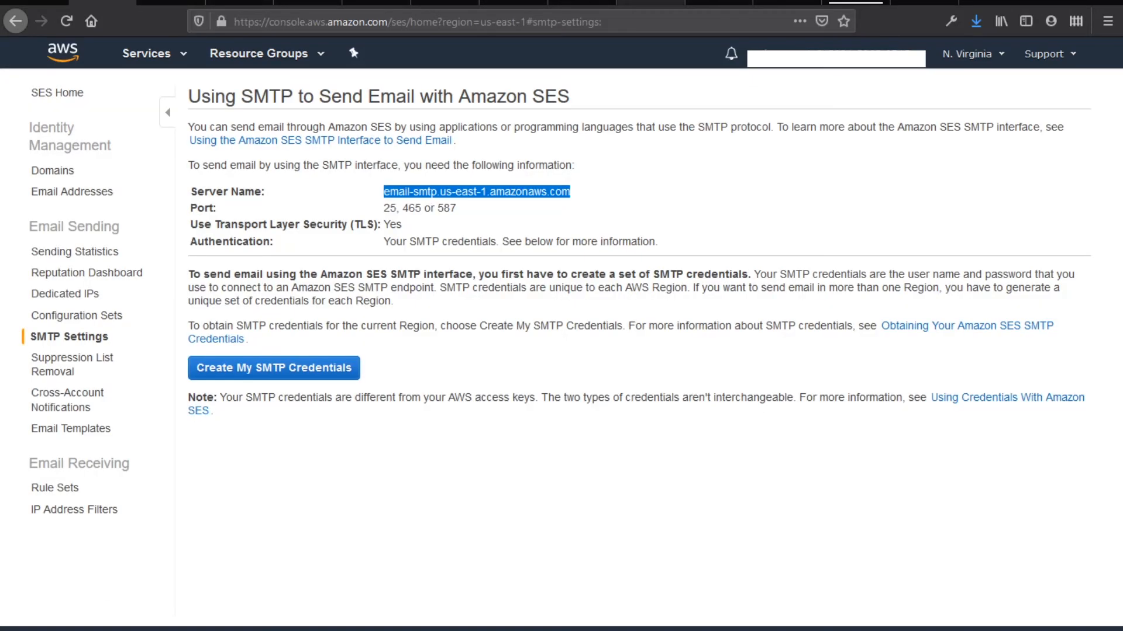
left_click(649, 3)
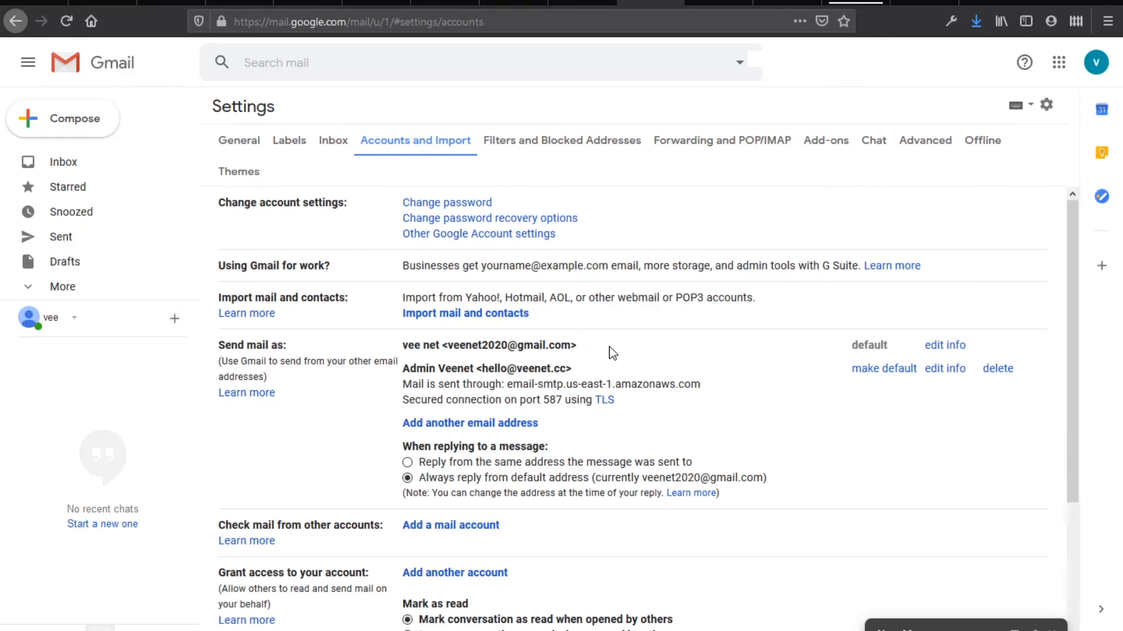
key("alt+Tab")
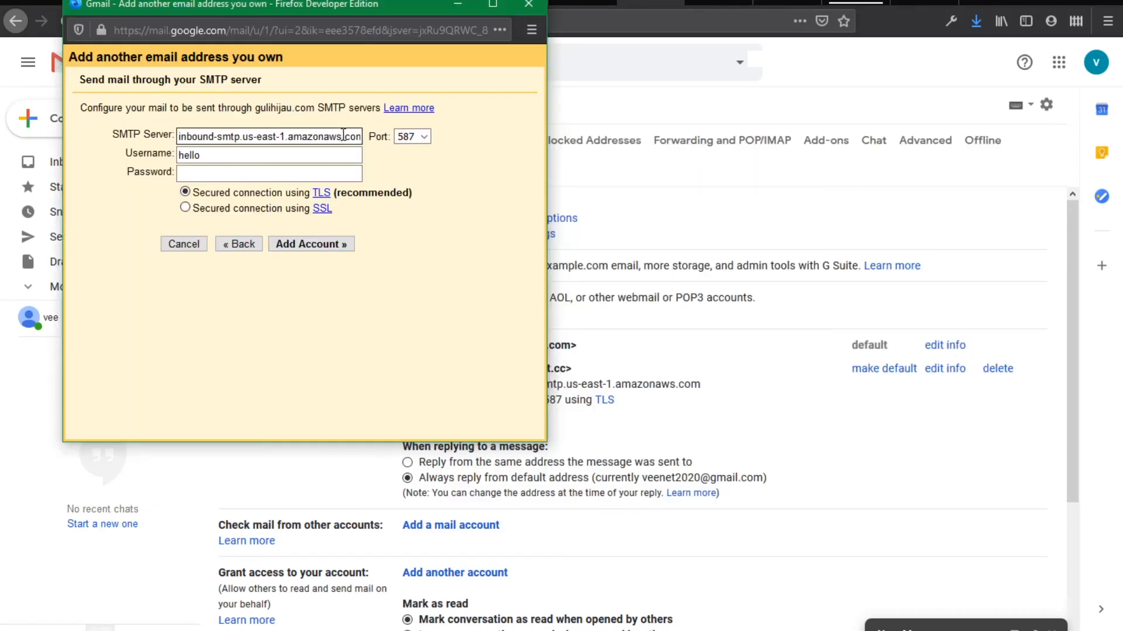
triple_click(343, 135)
key("ctrl+v")
left_click(357, 157)
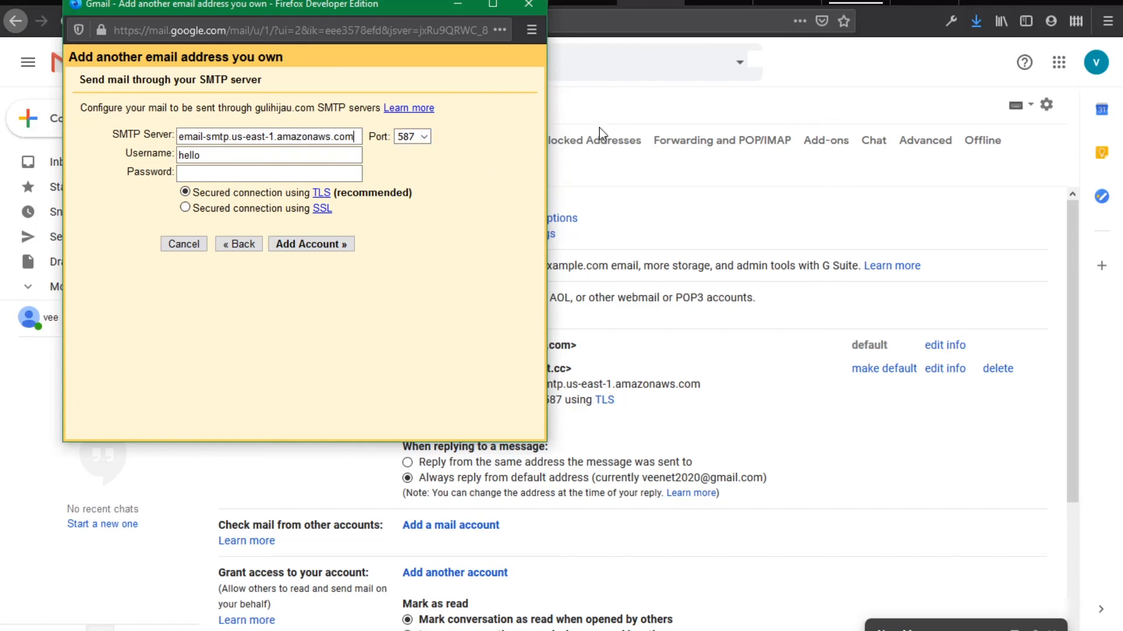
left_click(606, 107)
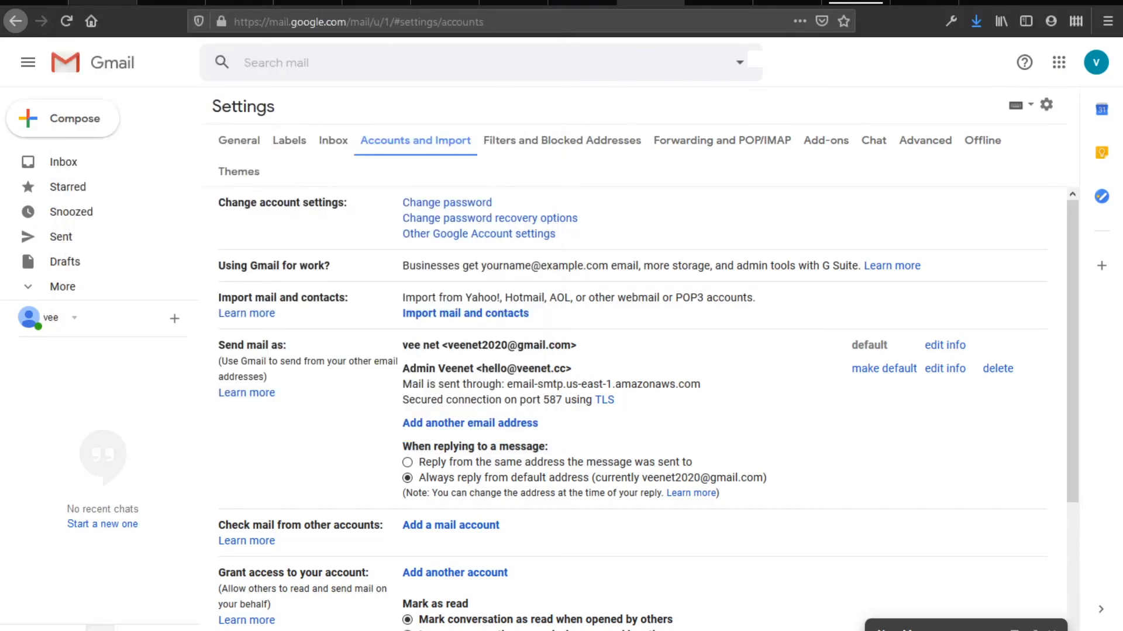
left_click(102, 2)
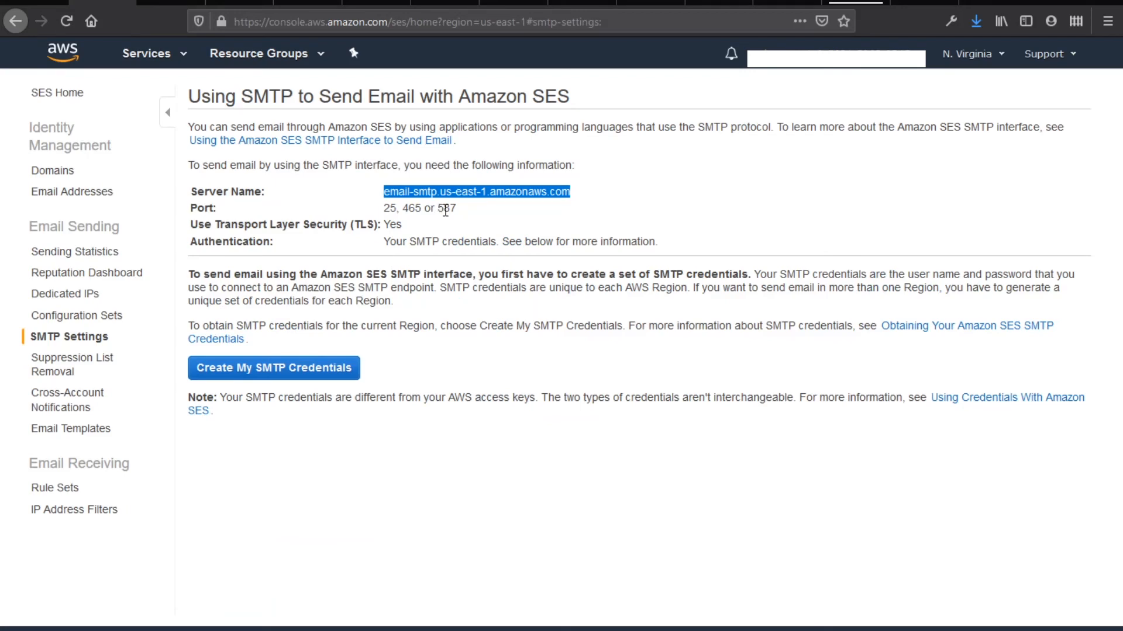
key("alt+Tab")
left_click(248, 155)
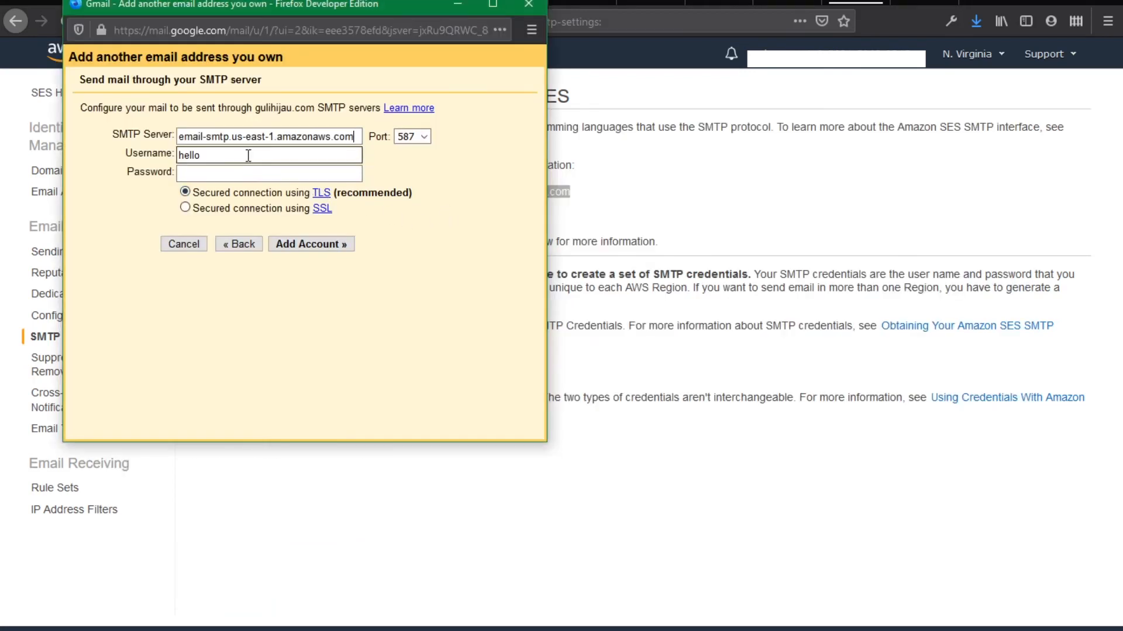
left_click_drag(328, 8, 706, 91)
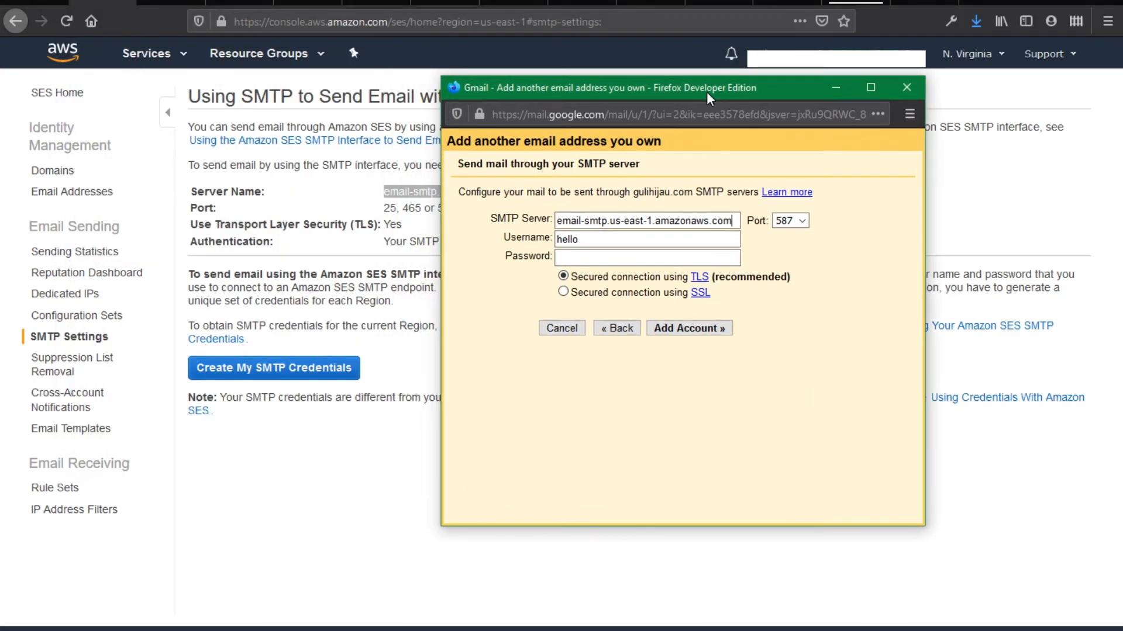
double_click(588, 240)
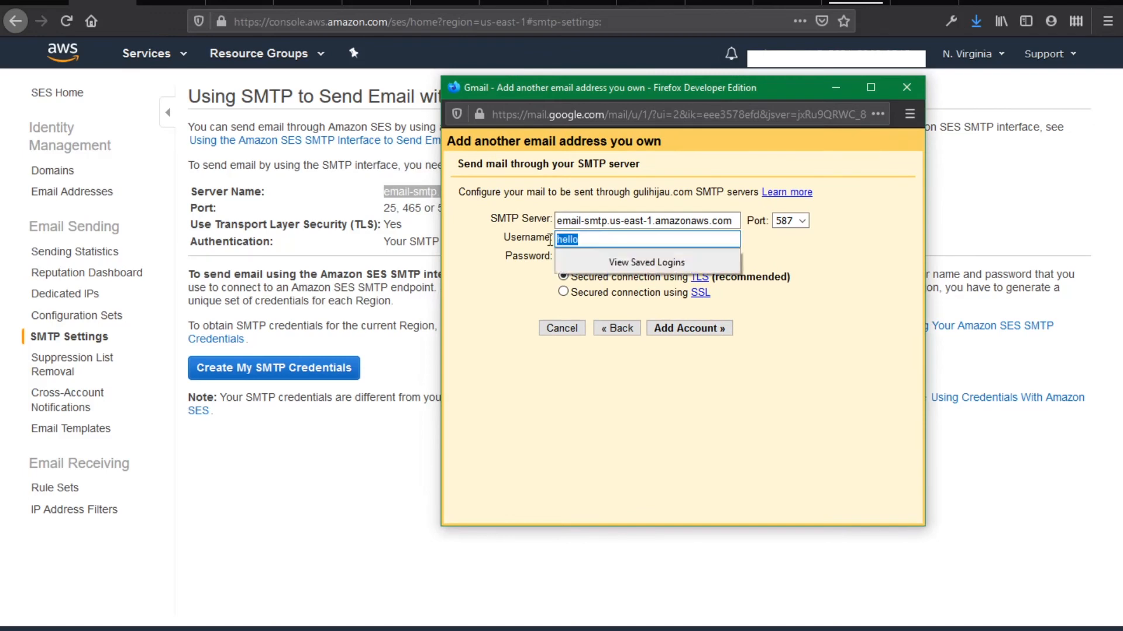
left_click(505, 241)
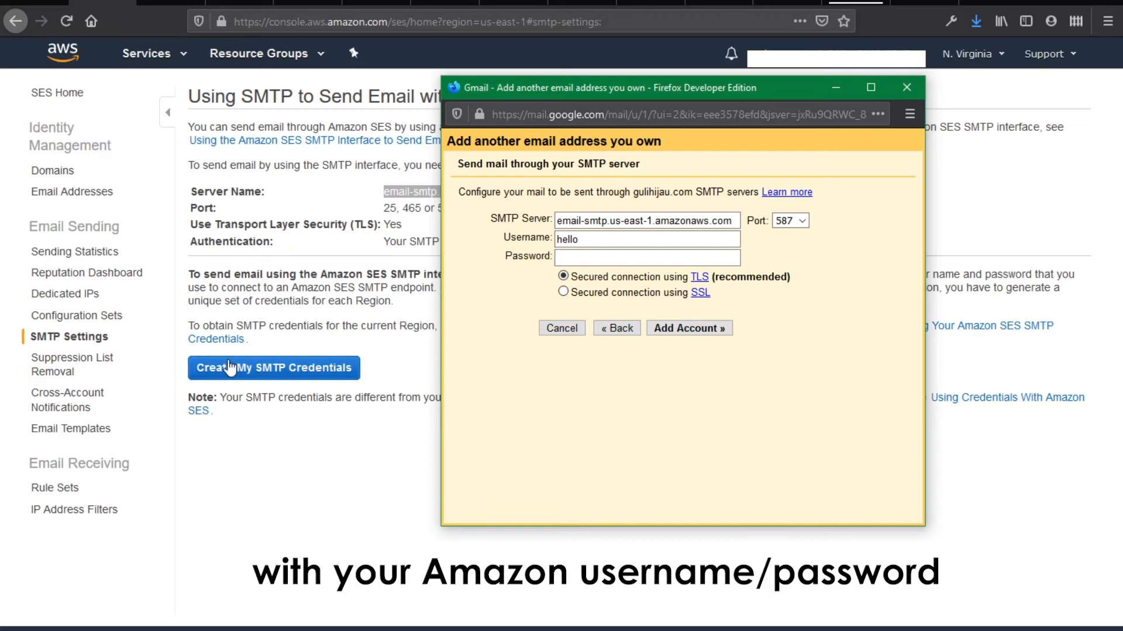
Create SMTP credentials for a new IAM user, replacing the default user name with your own
left_click(260, 372)
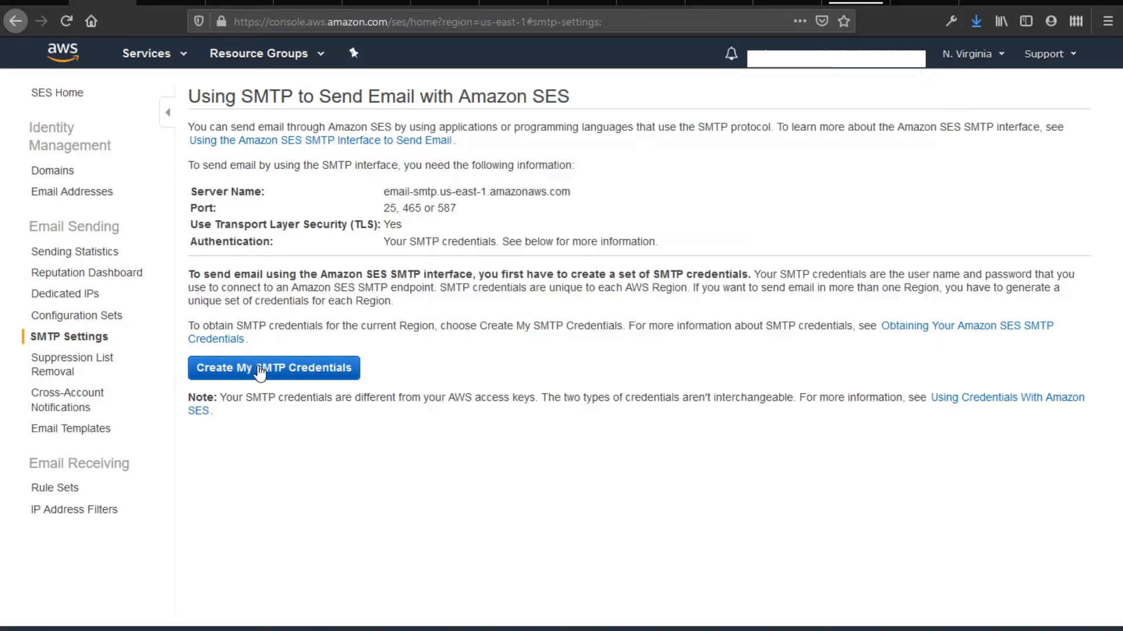
left_click(260, 372)
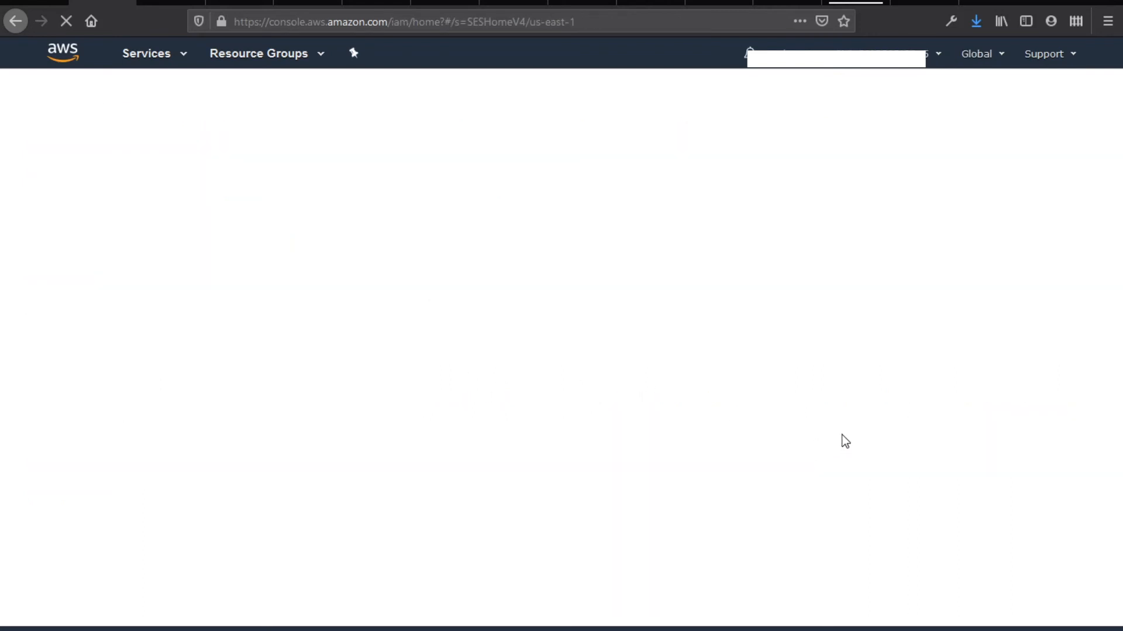
left_click_drag(631, 138, 330, 132)
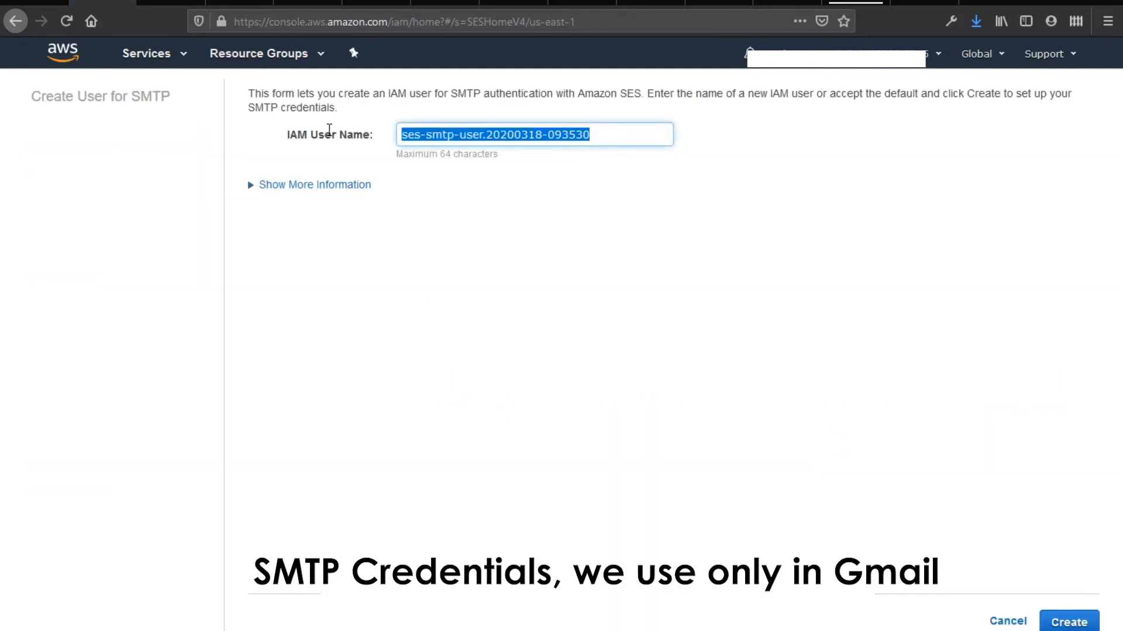
type("gu")
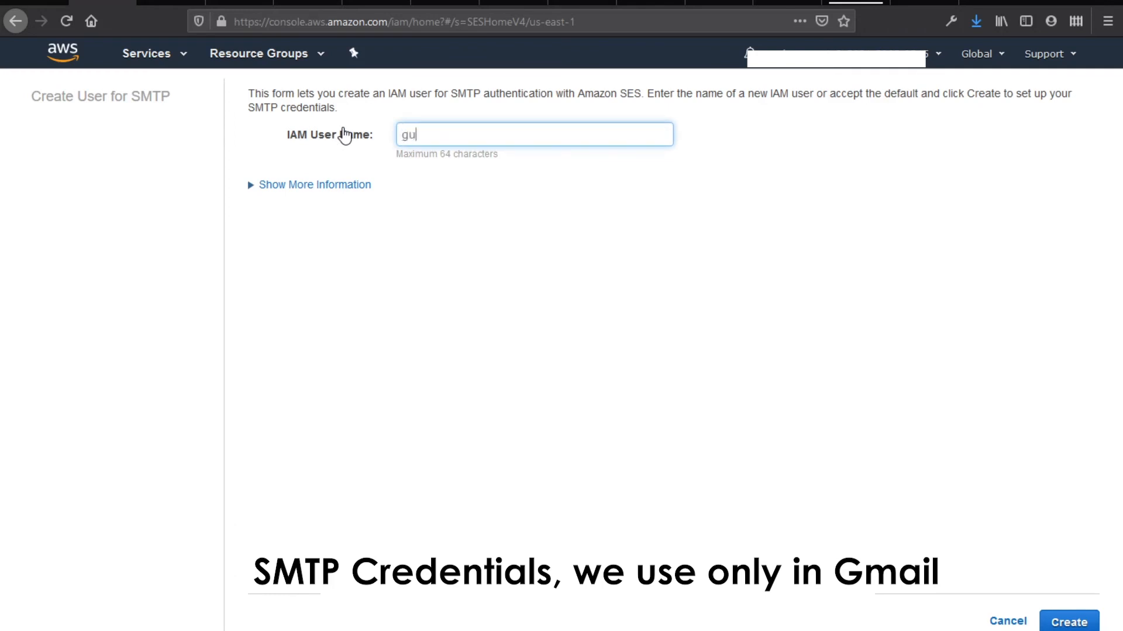
type("helloguli")
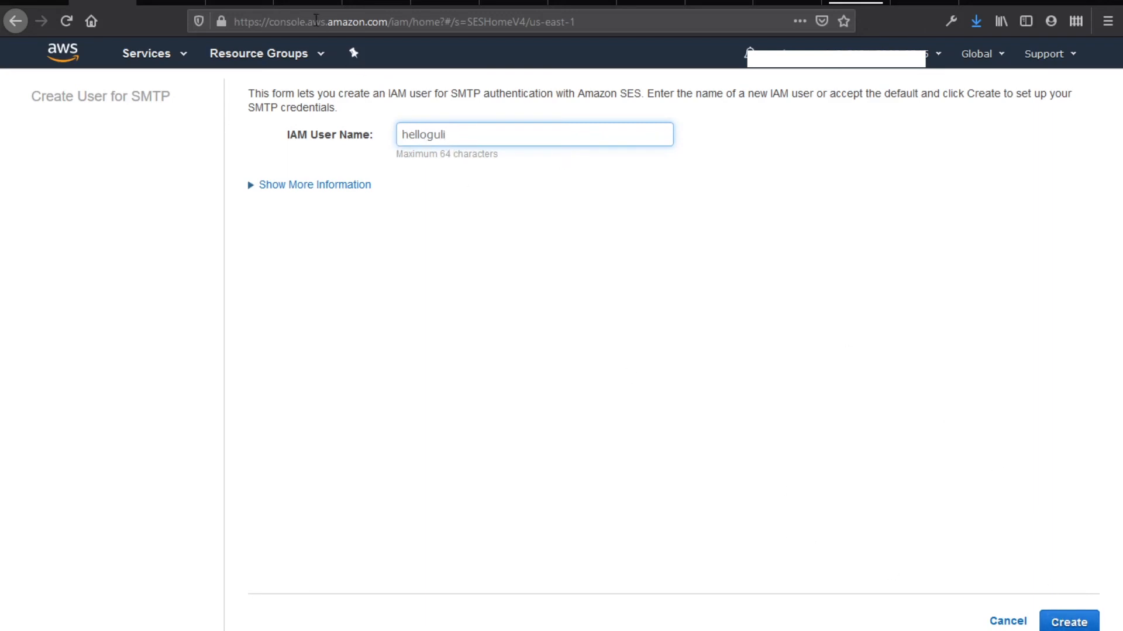
left_click(240, 4)
left_click(1069, 623)
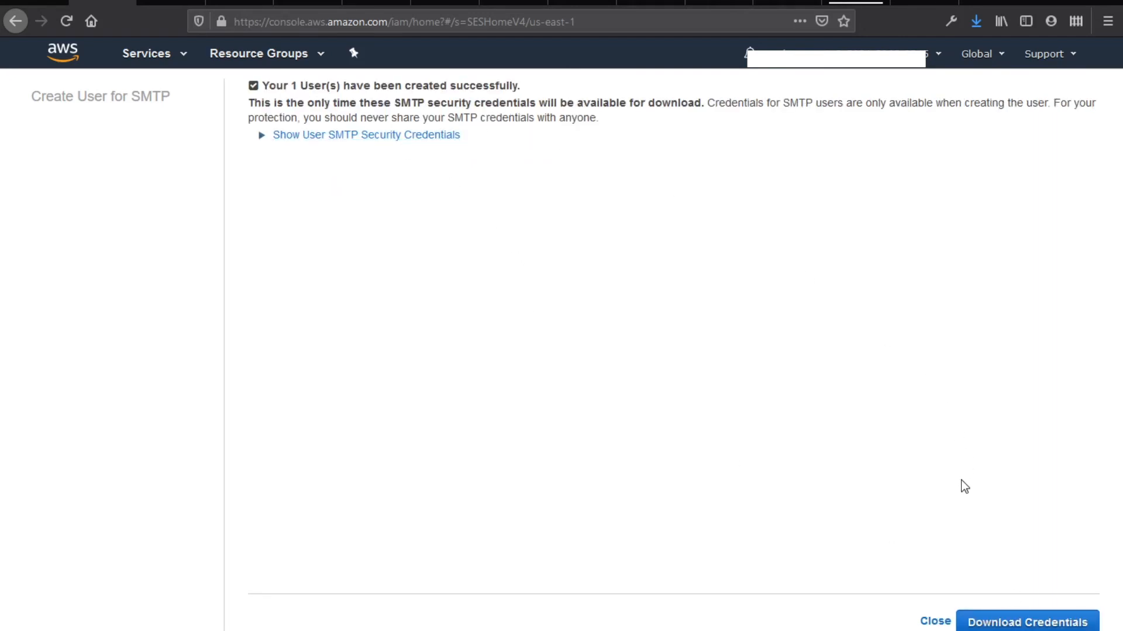
Open the downloaded credentials in Notepad and close the old credentials.csv without saving
left_click(1008, 623)
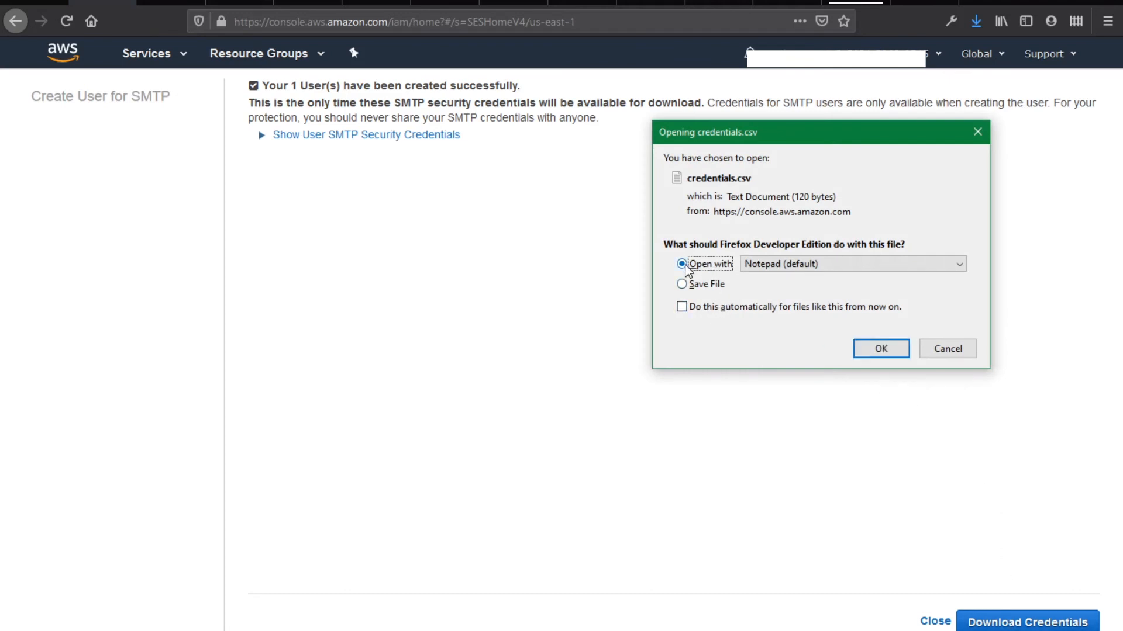
left_click(865, 348)
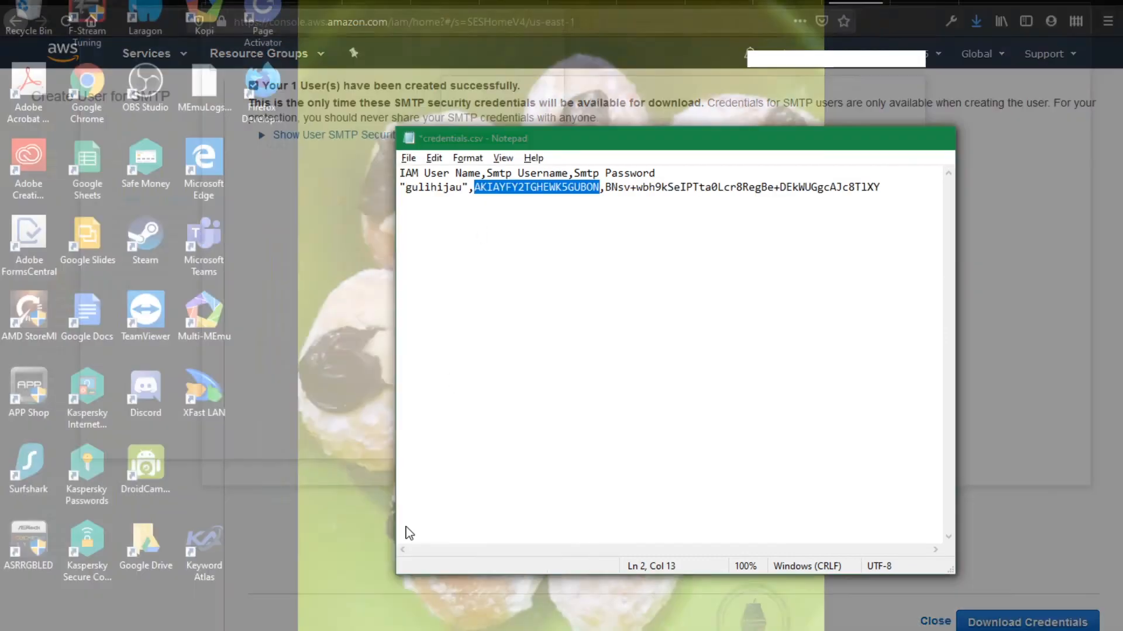
left_click(421, 532)
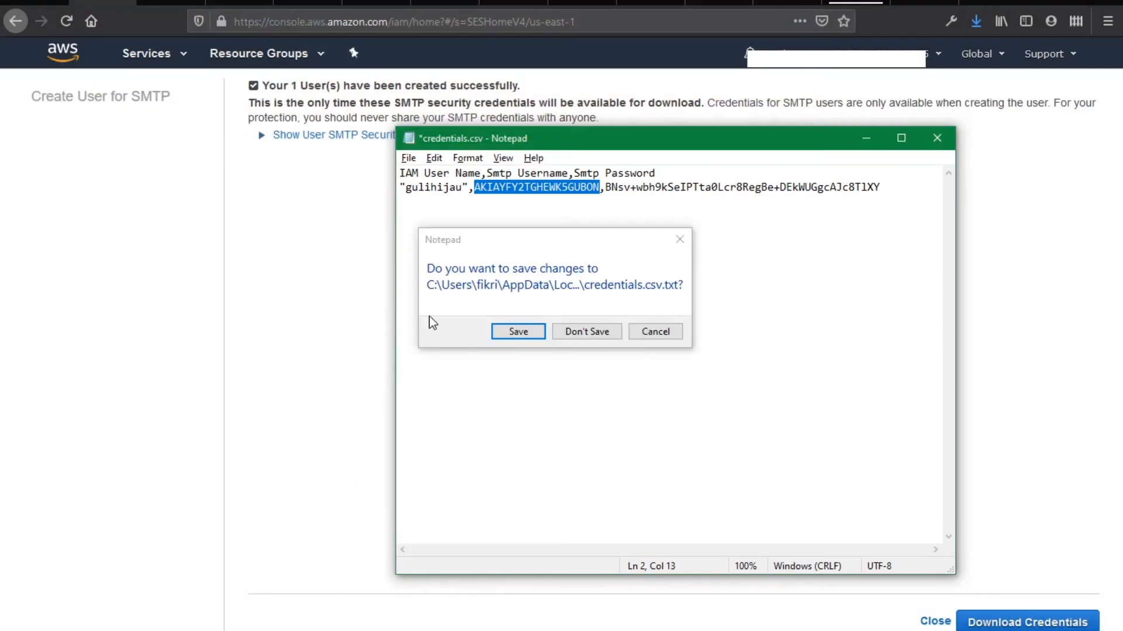
left_click(585, 332)
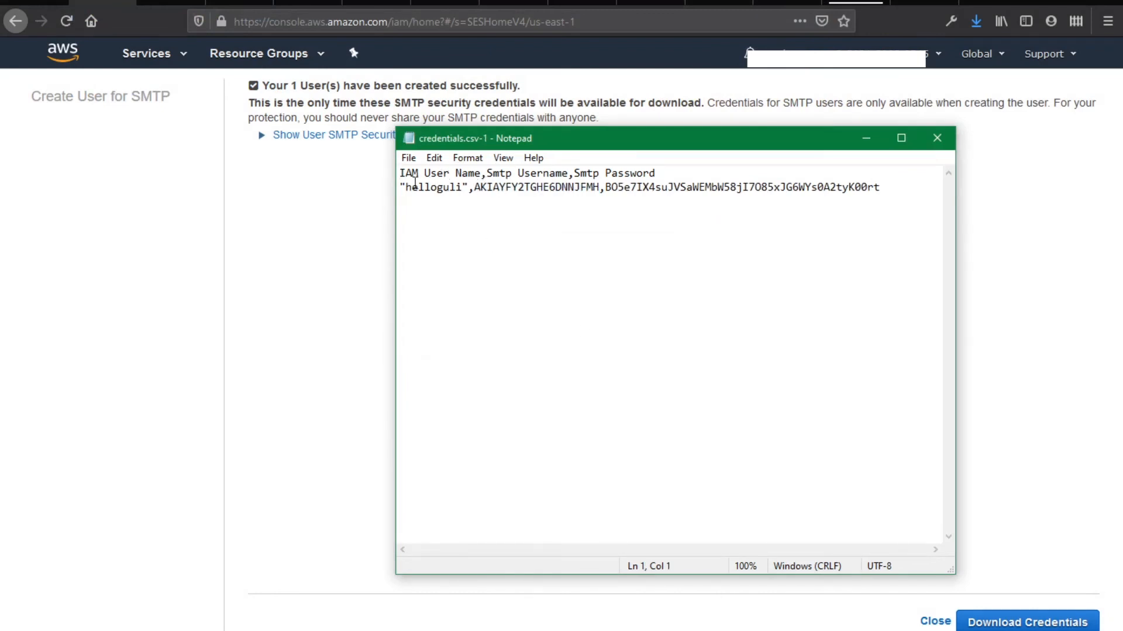
left_click_drag(406, 187, 602, 186)
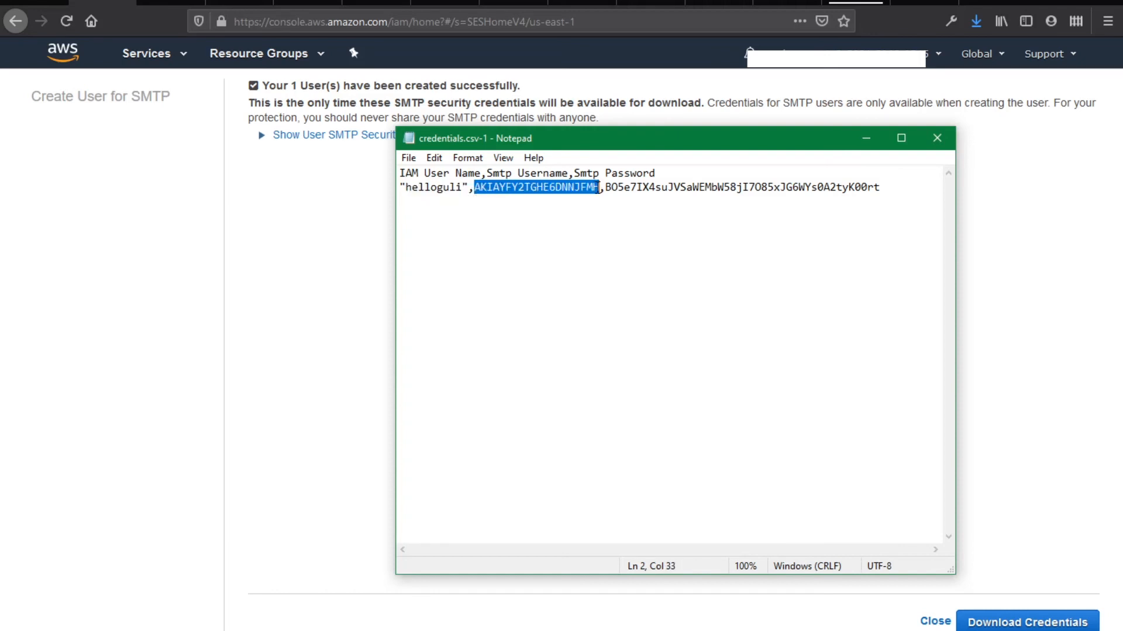
key("alt+Tab")
key("Tab")
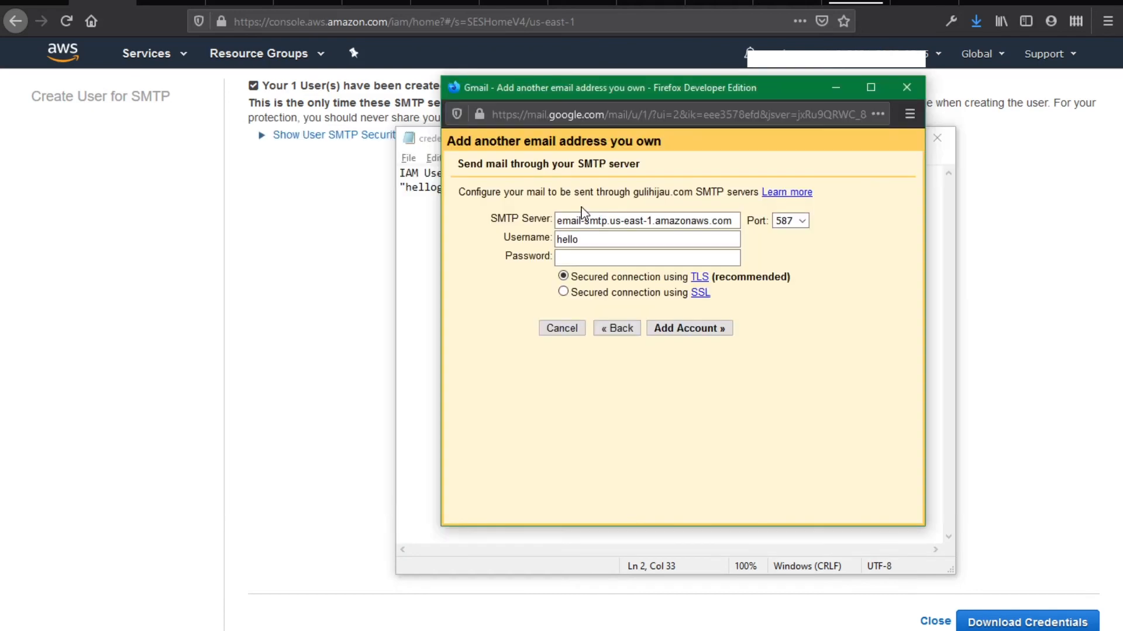
Copy the SMTP username from the credentials file into Gmail's Username field
key("alt+Tab")
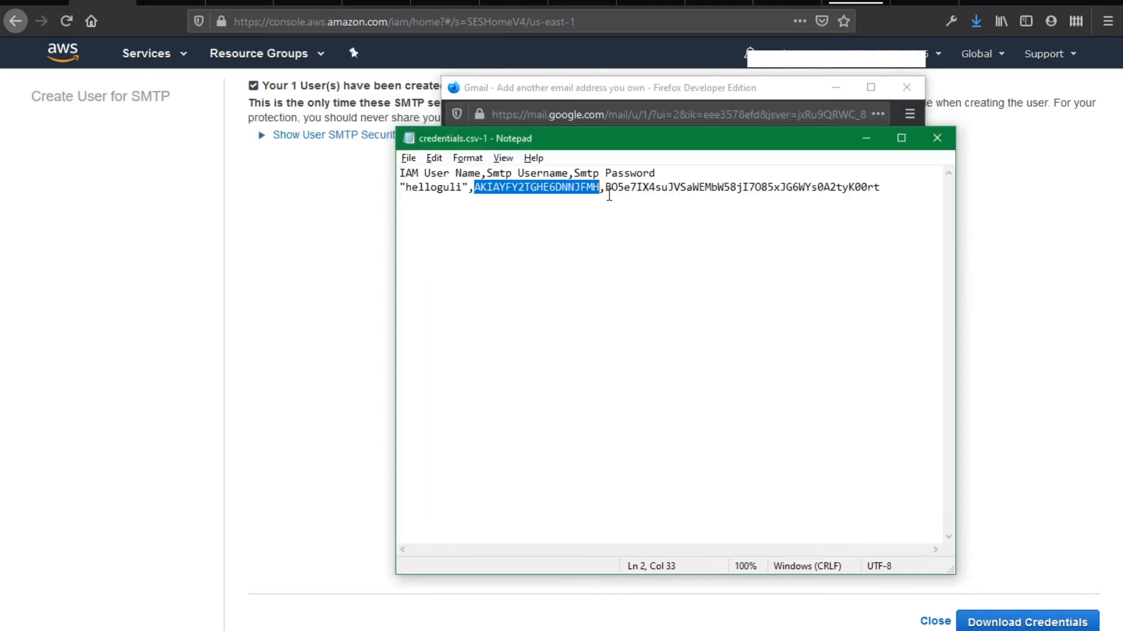
left_click_drag(606, 192, 887, 206)
left_click(772, 248)
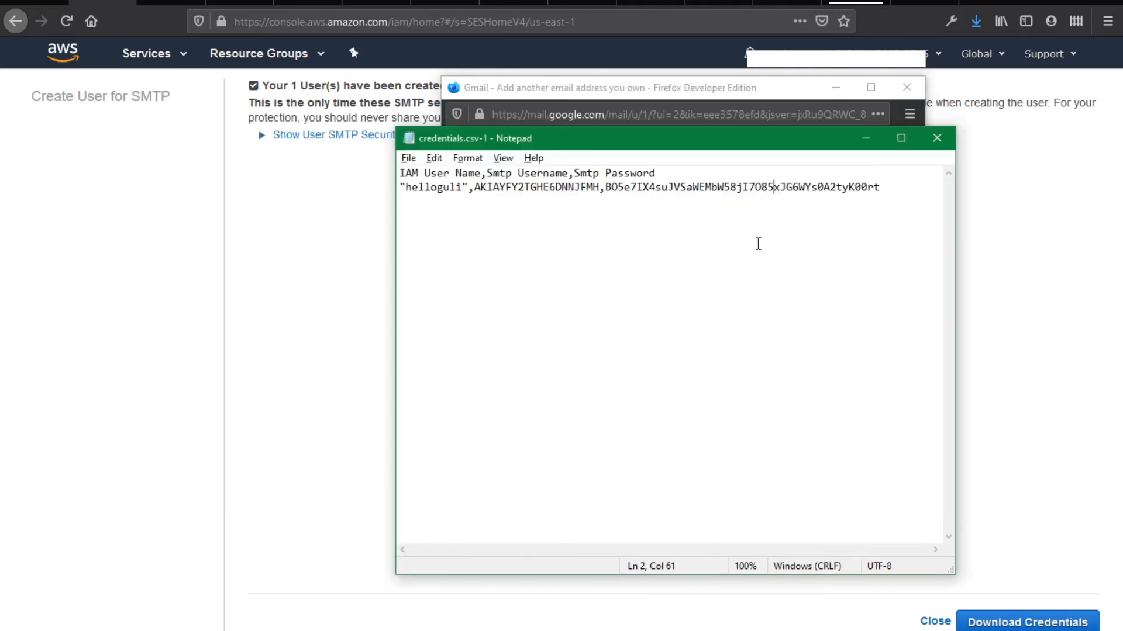
left_click_drag(600, 189, 475, 189)
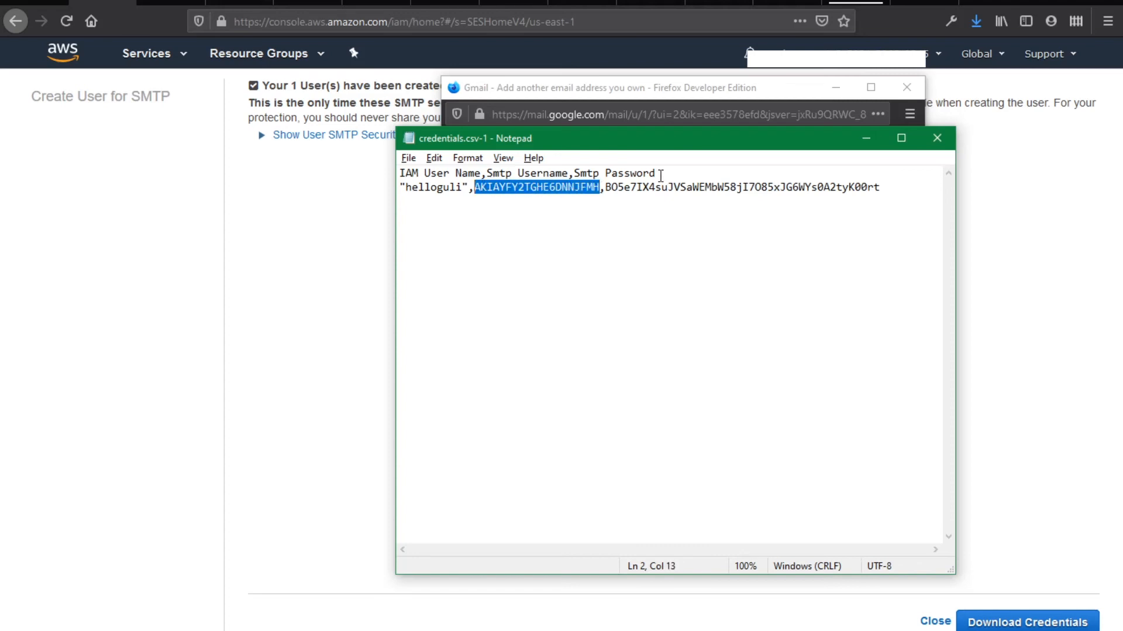
right_click(565, 191)
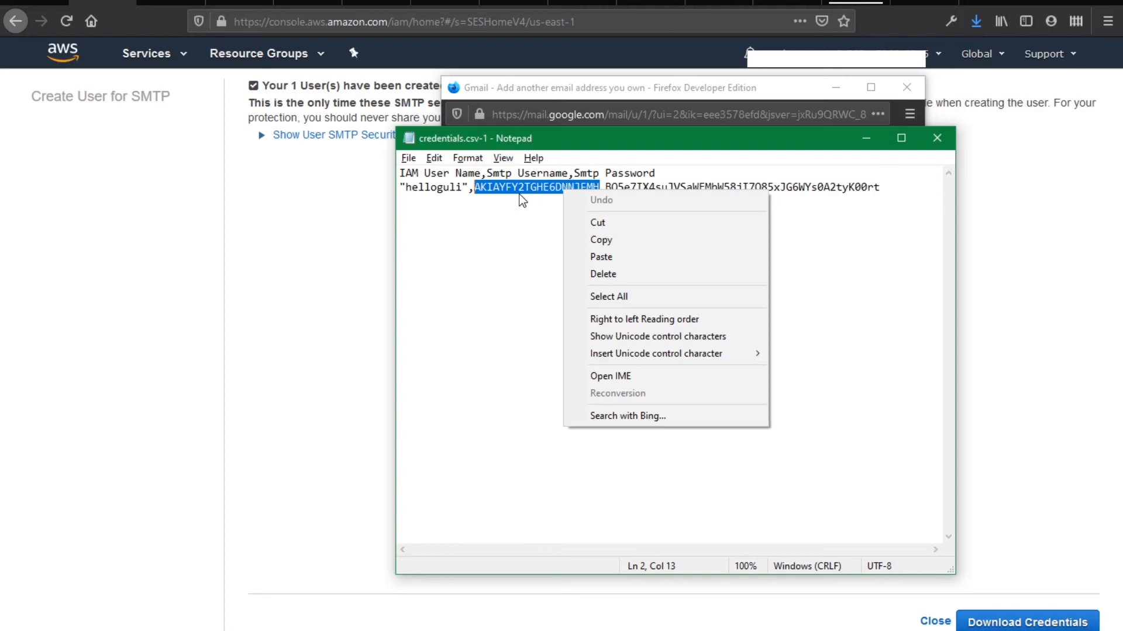
left_click(601, 240)
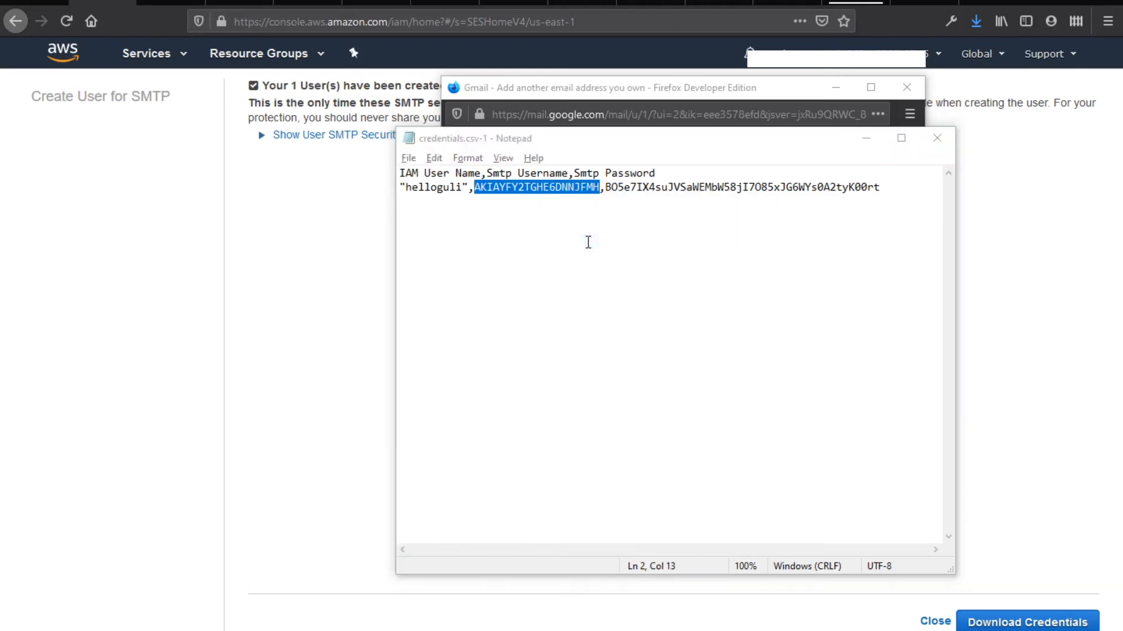
key("alt+Tab")
double_click(587, 240)
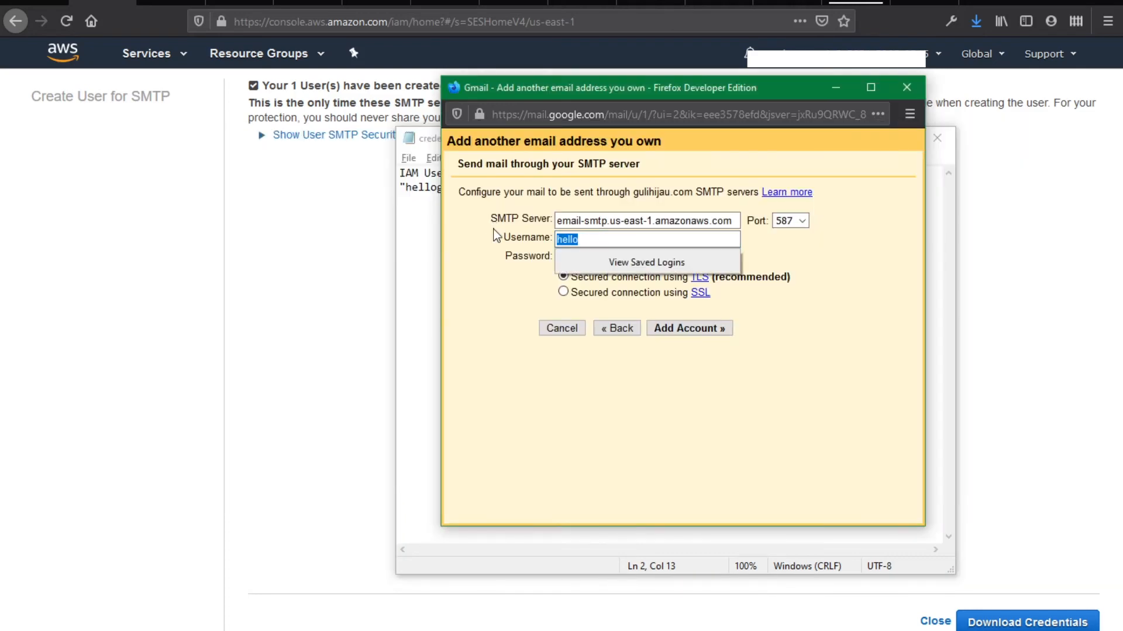
key("ctrl+v")
Paste the SMTP password into Gmail, add the account, and decline saving the login in Firefox
key("alt+Tab")
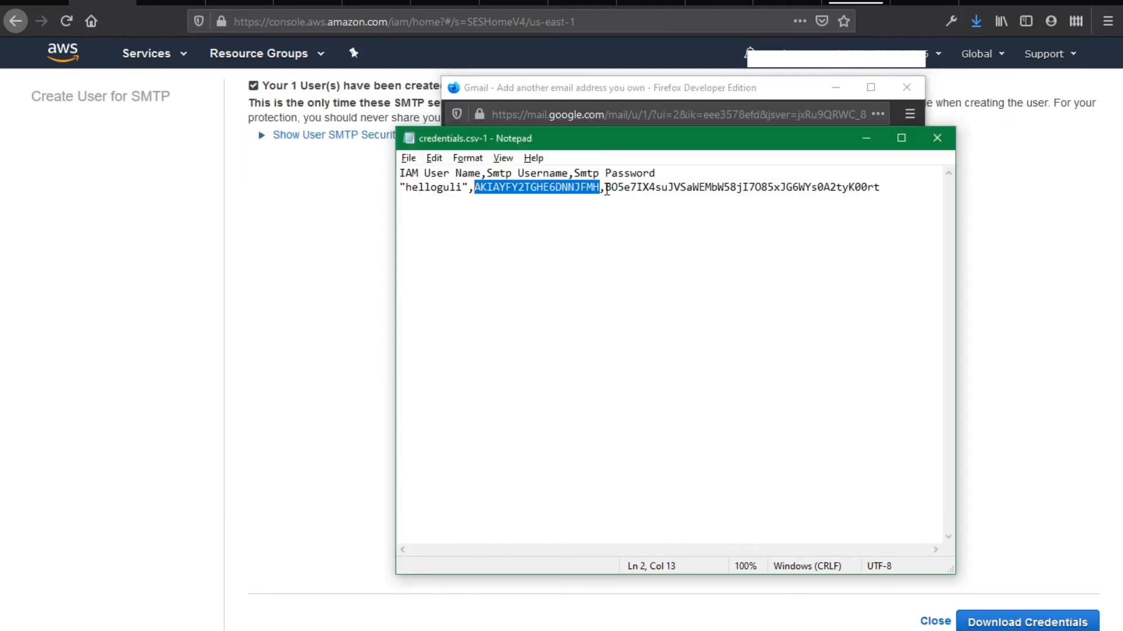
left_click_drag(607, 191, 898, 192)
key("alt+Tab")
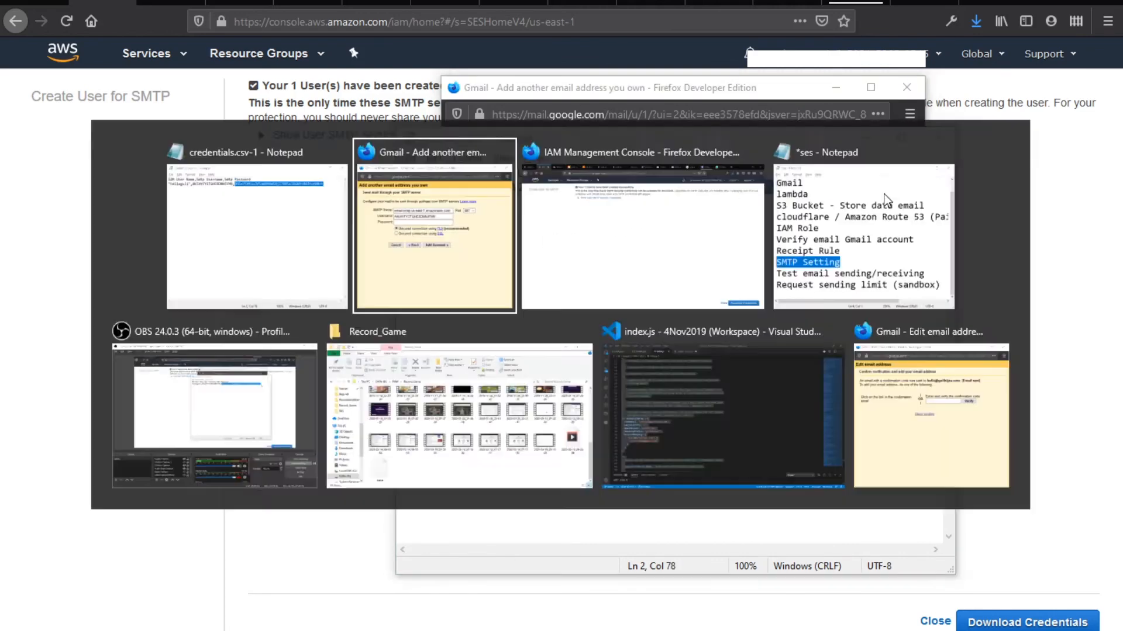
left_click(724, 259)
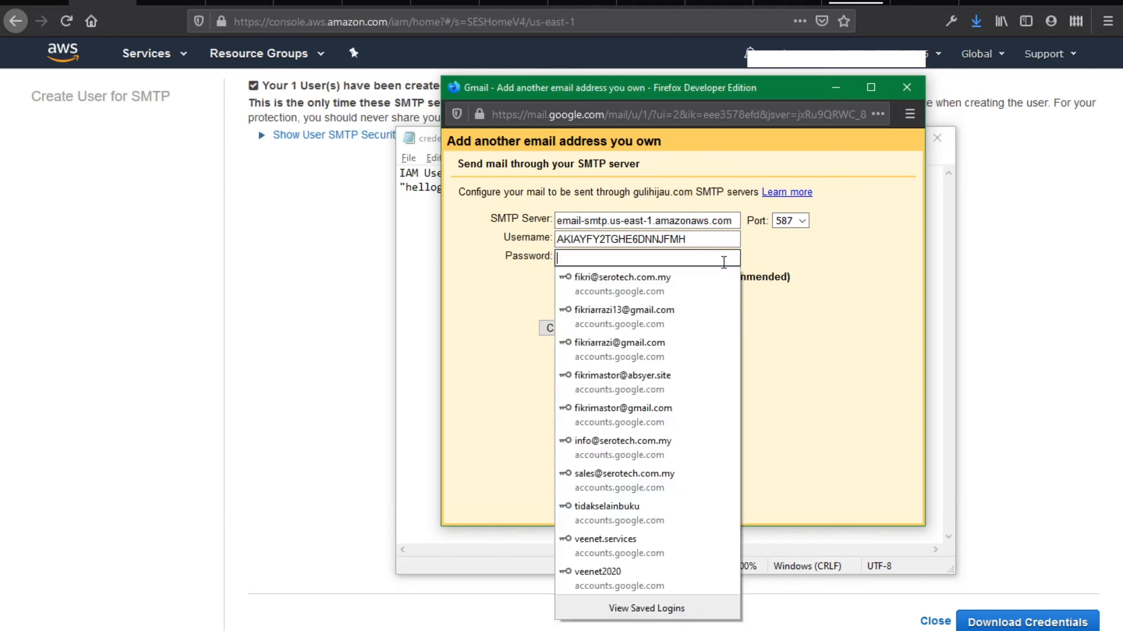
key("ctrl+v")
left_click(709, 329)
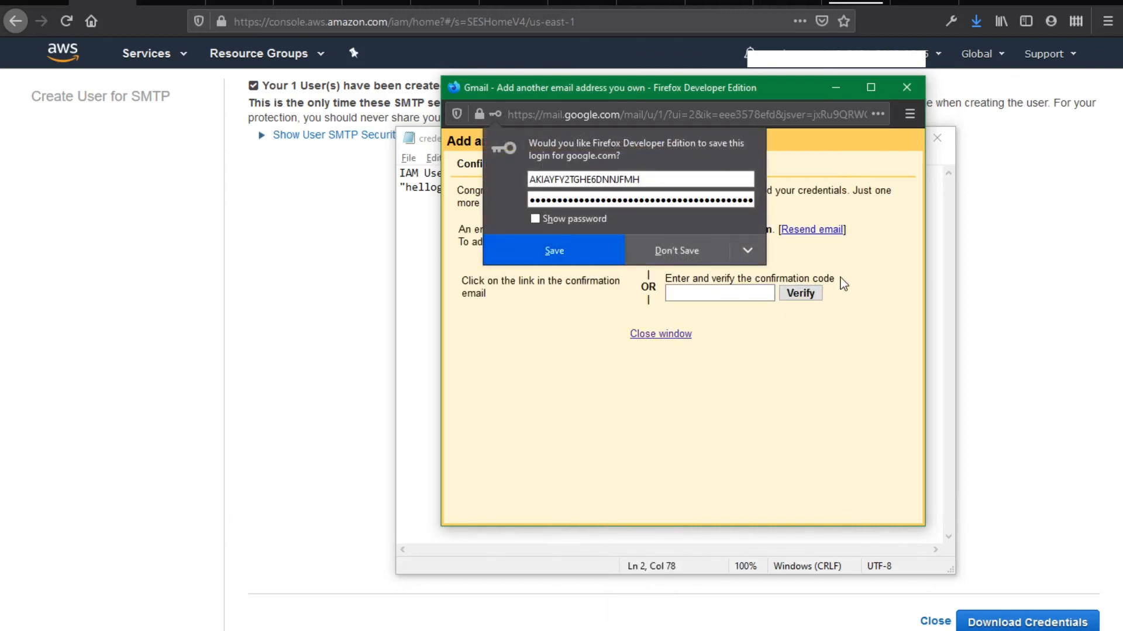
left_click(846, 262)
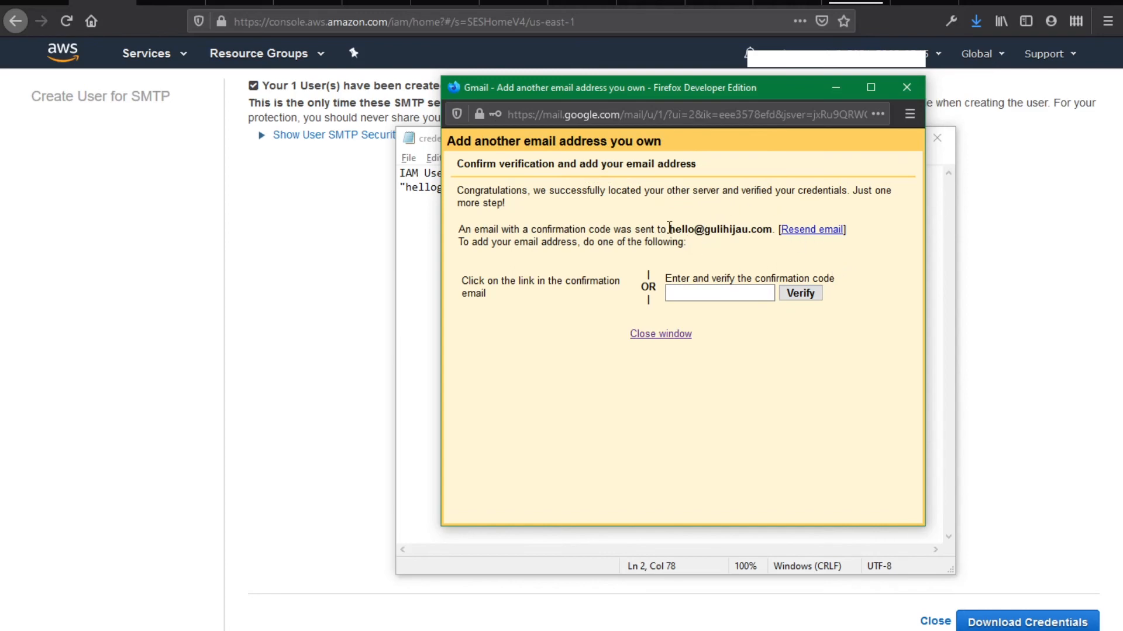
Review the two receipt rules in SES default-rule-set via Rule Sets, then return to Gmail settings
left_click_drag(670, 227, 764, 228)
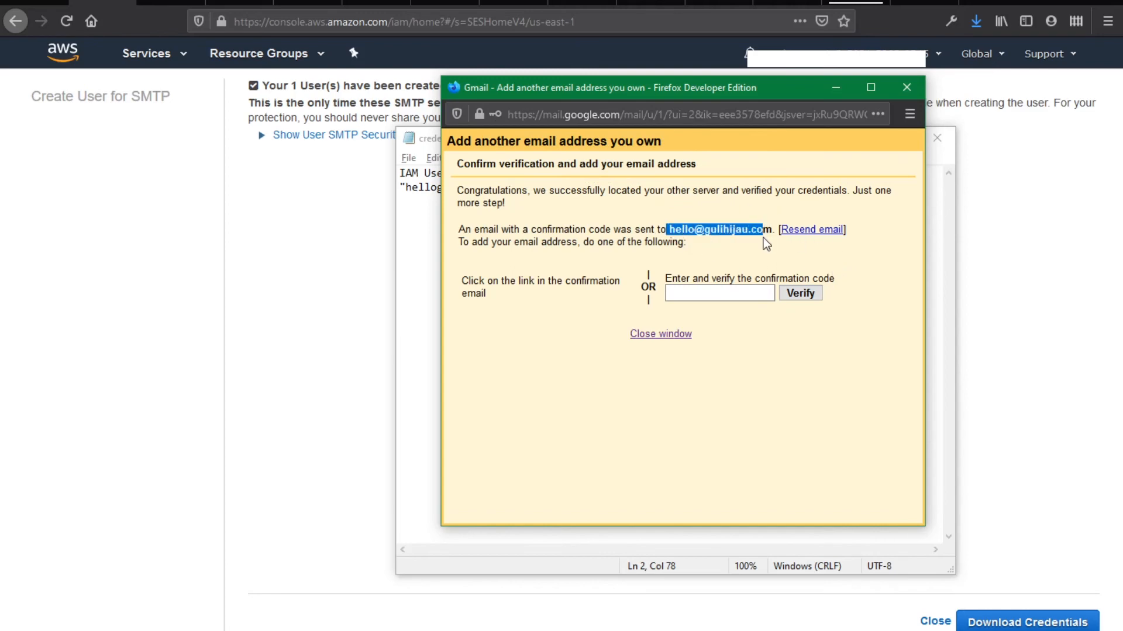
left_click(767, 233)
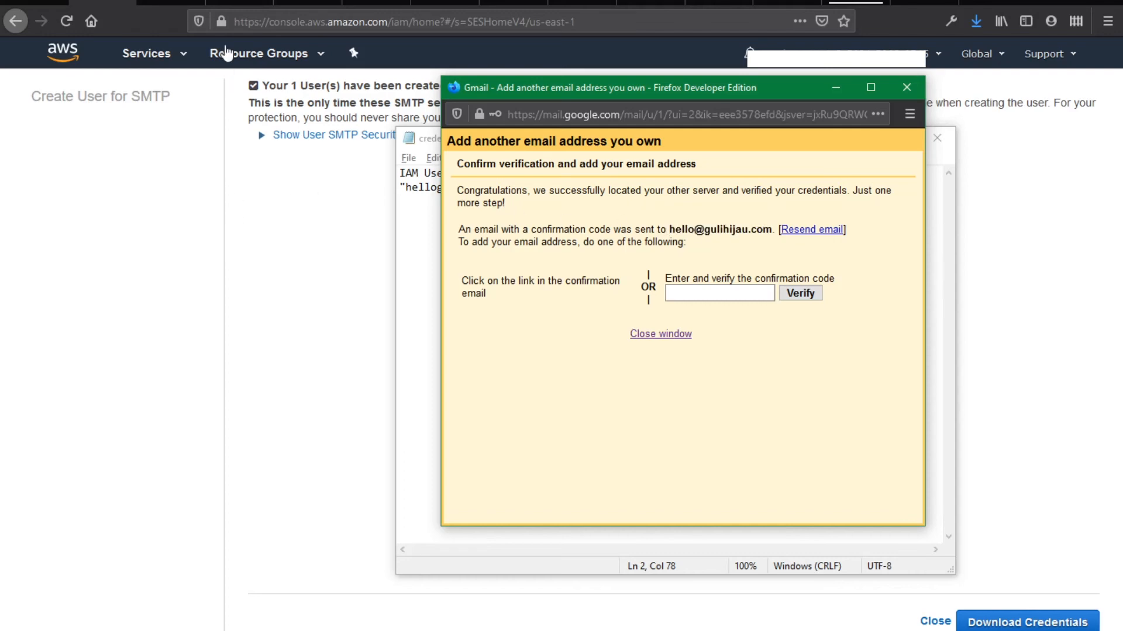
left_click(140, 198)
left_click(159, 66)
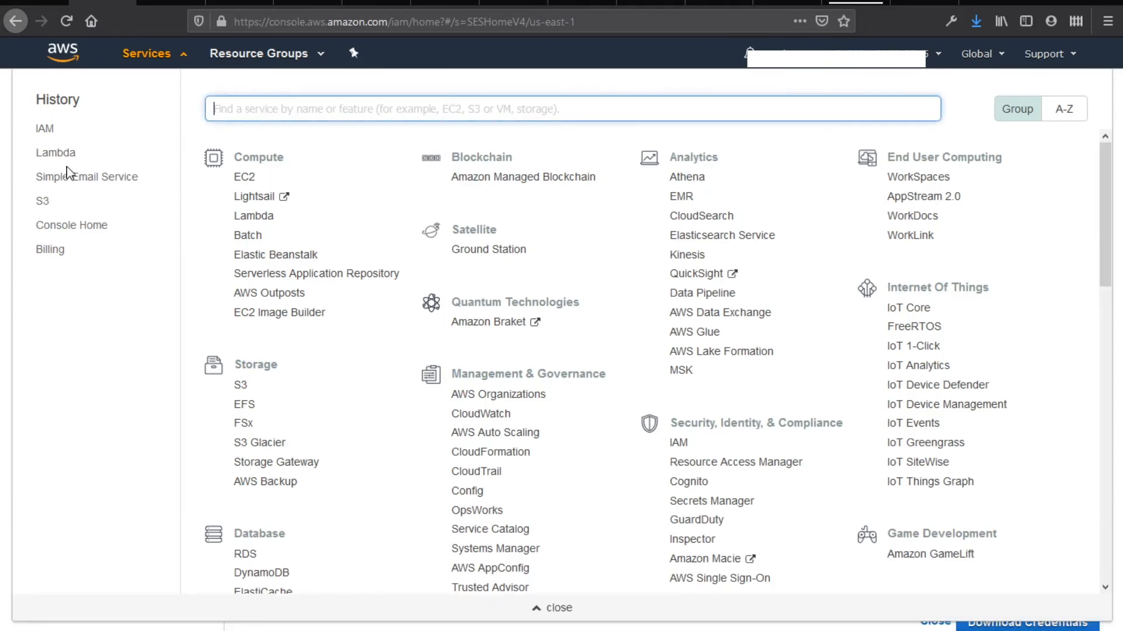
left_click(64, 177)
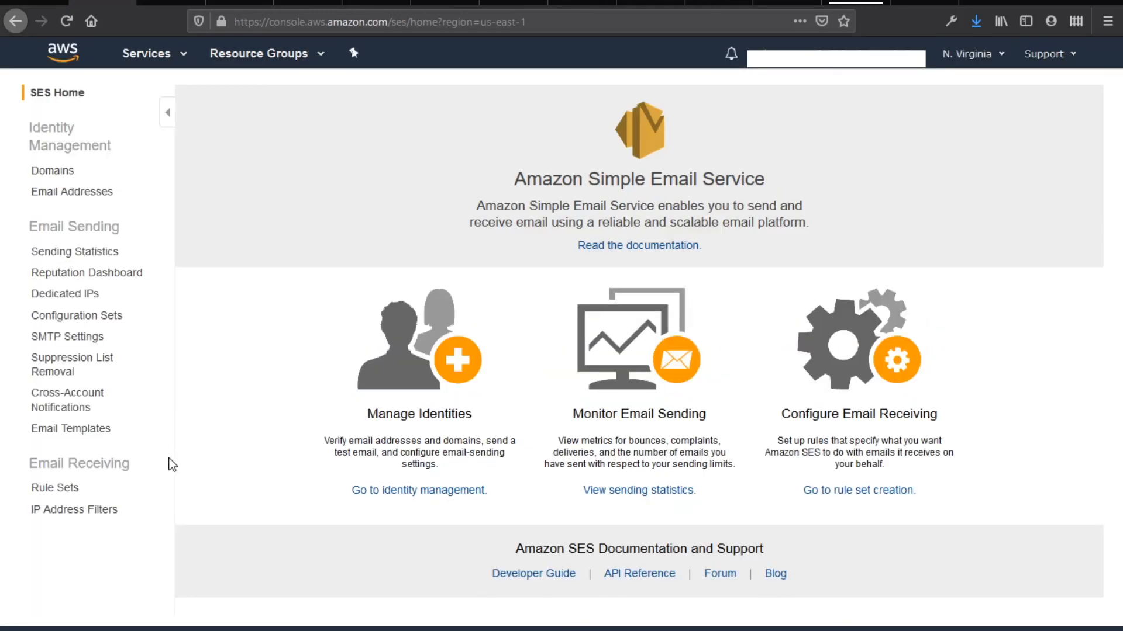
left_click(69, 490)
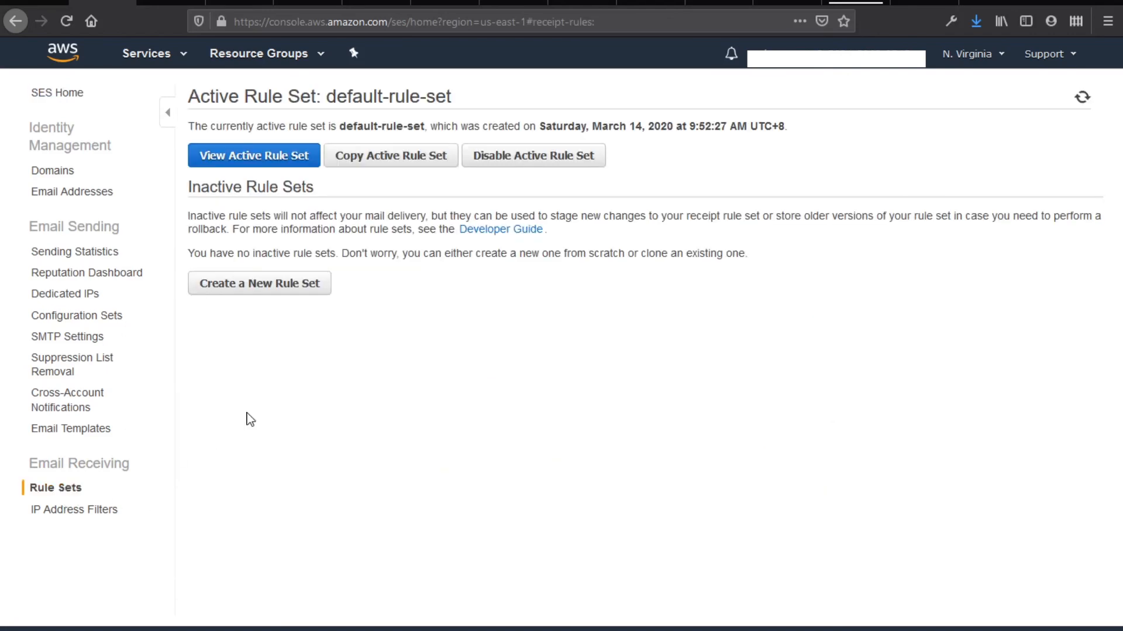
left_click(269, 162)
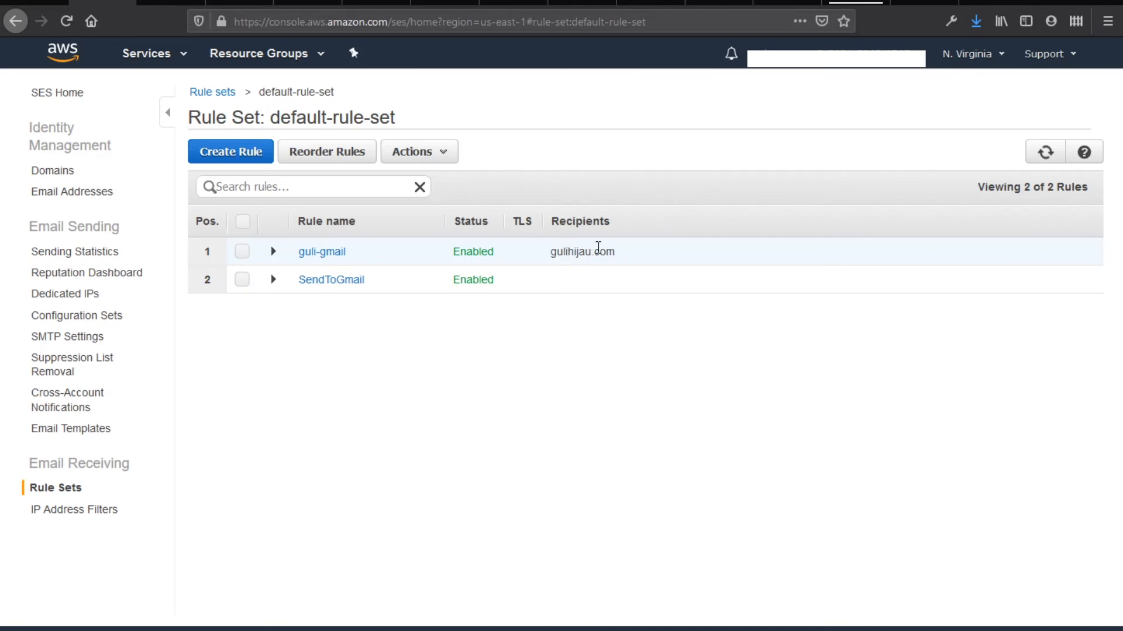
left_click(663, 3)
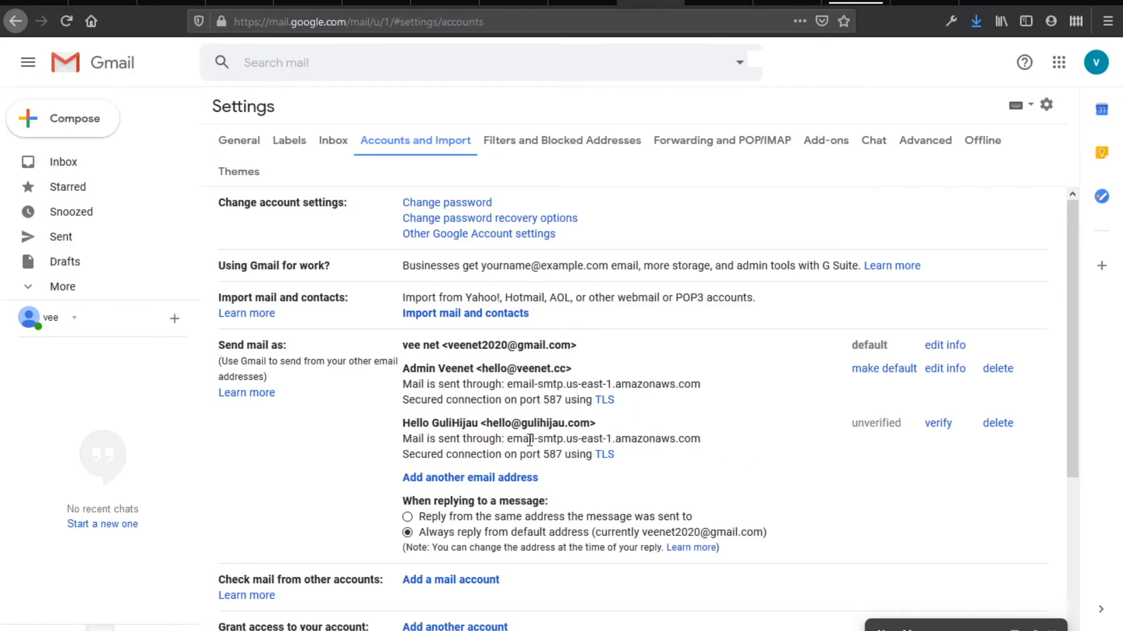
Copy the code from the send-as confirmation email and use it to verify the gulihijau.com alias
left_click(125, 168)
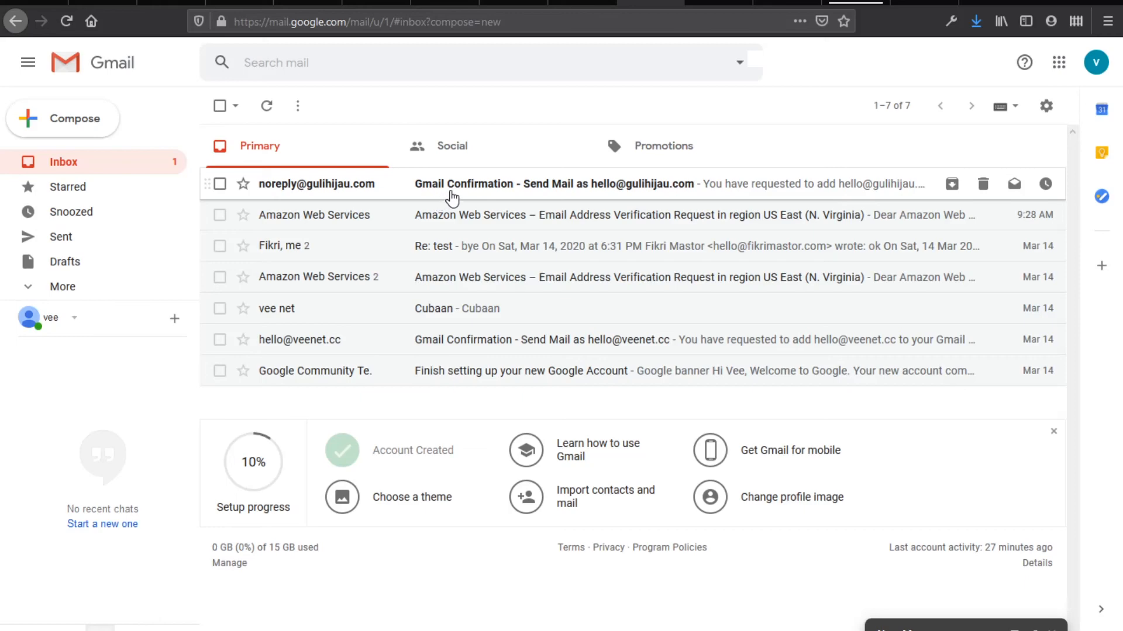
left_click(452, 198)
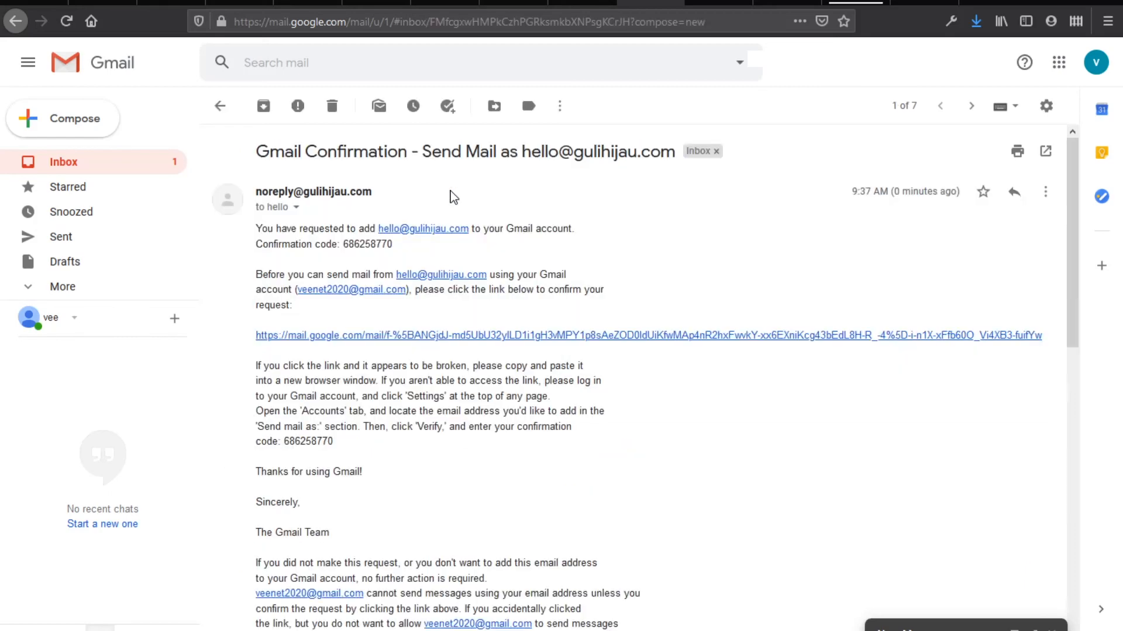
mouse_move(393, 245)
left_mouse_down()
mouse_move(354, 245)
mouse_move(397, 247)
left_mouse_up()
left_click(352, 244)
right_click(397, 251)
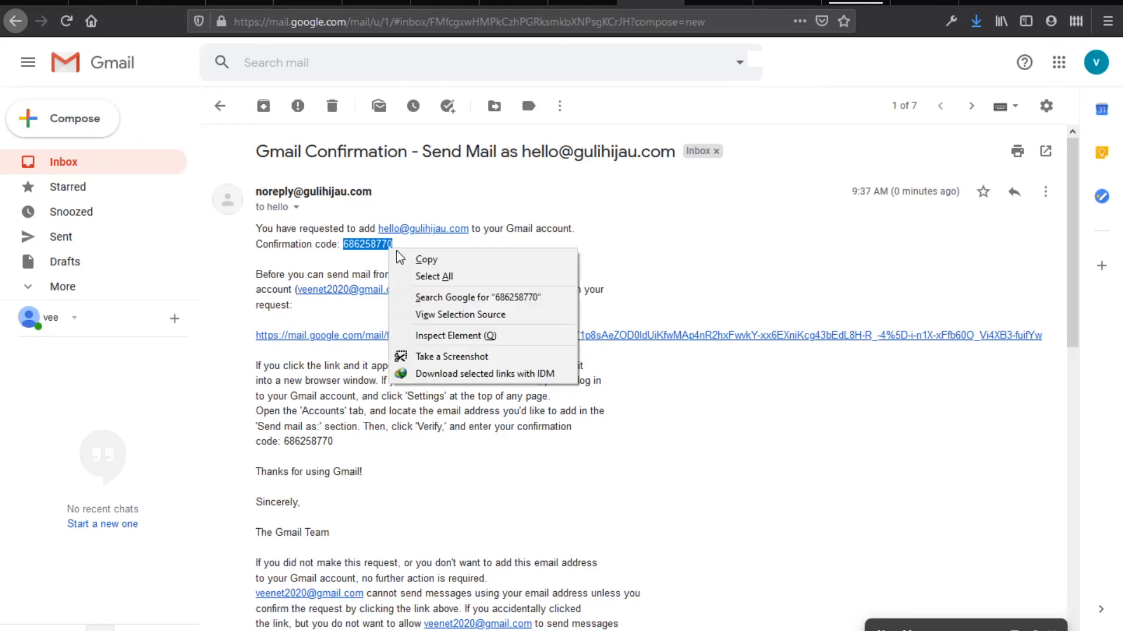
left_click(407, 262)
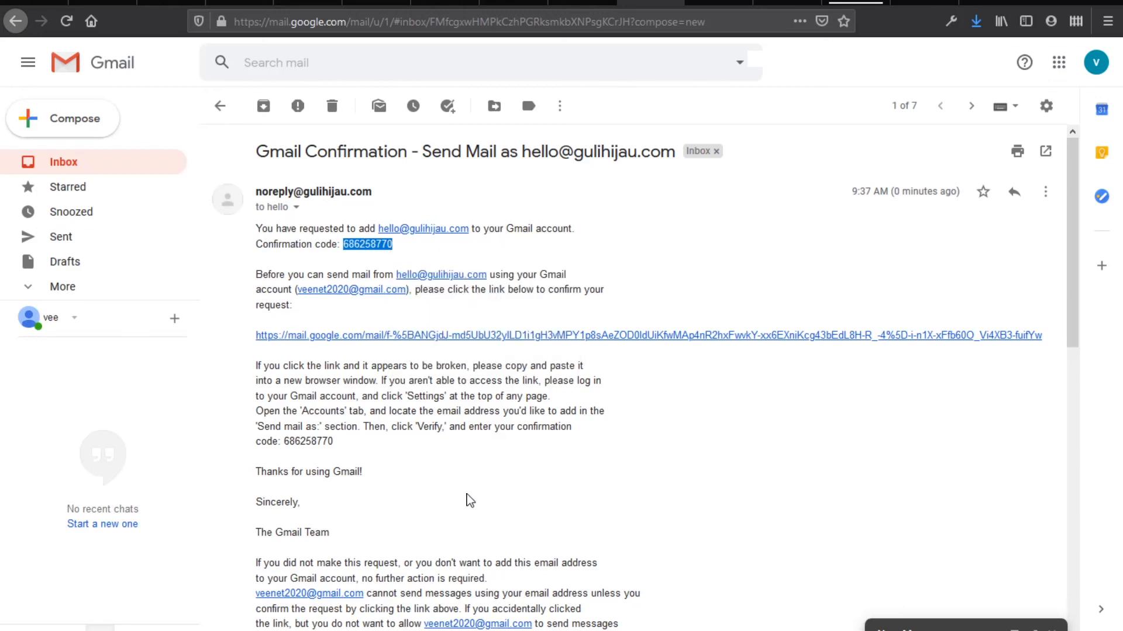
key("alt+Tab")
left_click(672, 293)
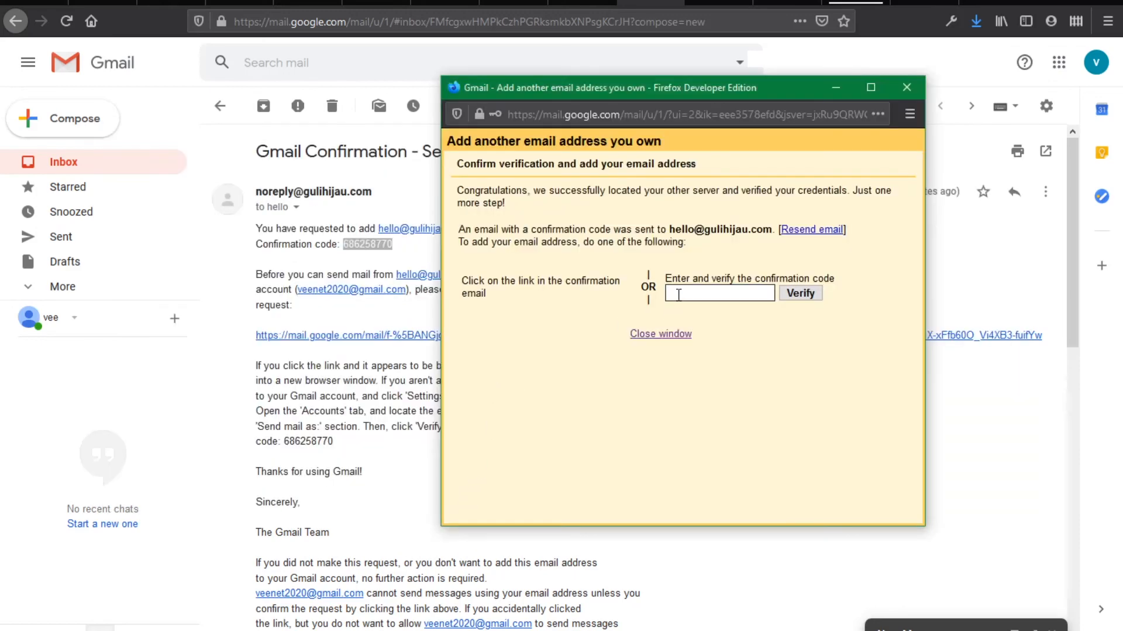
key("ctrl+v")
left_click(799, 294)
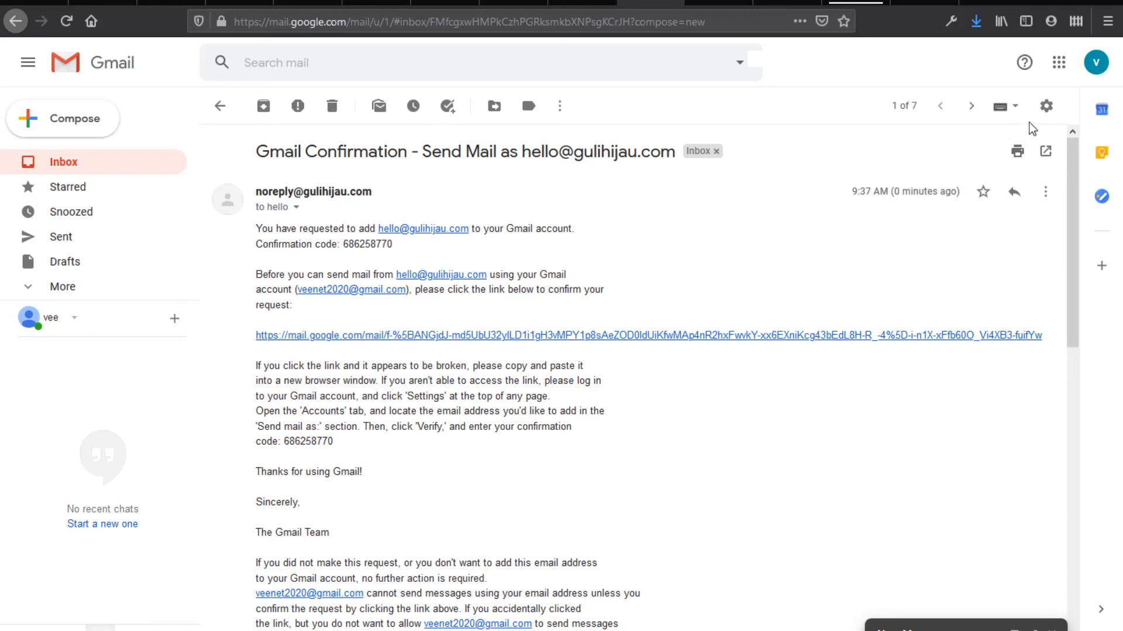
Confirm under Settings > Accounts and Import that the alias is no longer unverified, then return to the inbox
left_click(1046, 106)
left_click(964, 203)
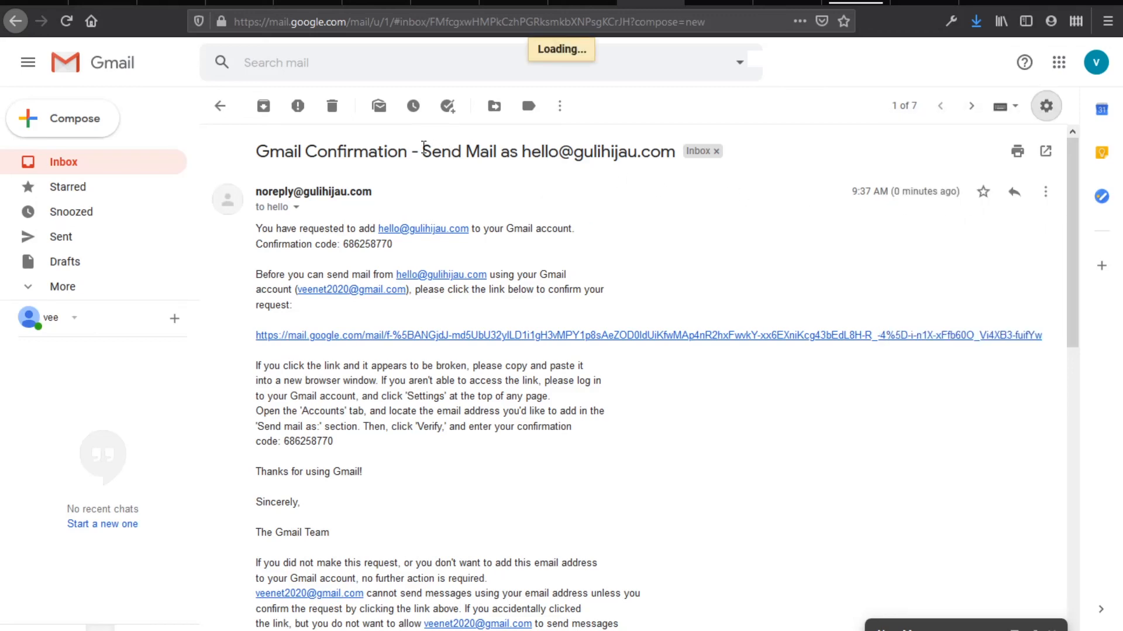
left_click(414, 142)
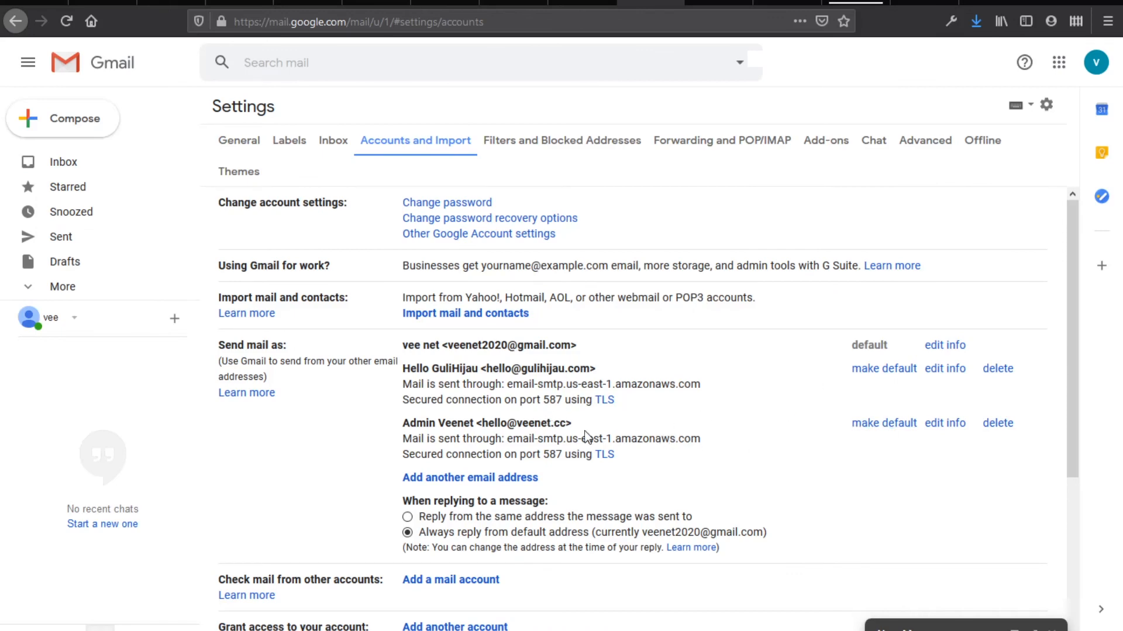
left_click(97, 163)
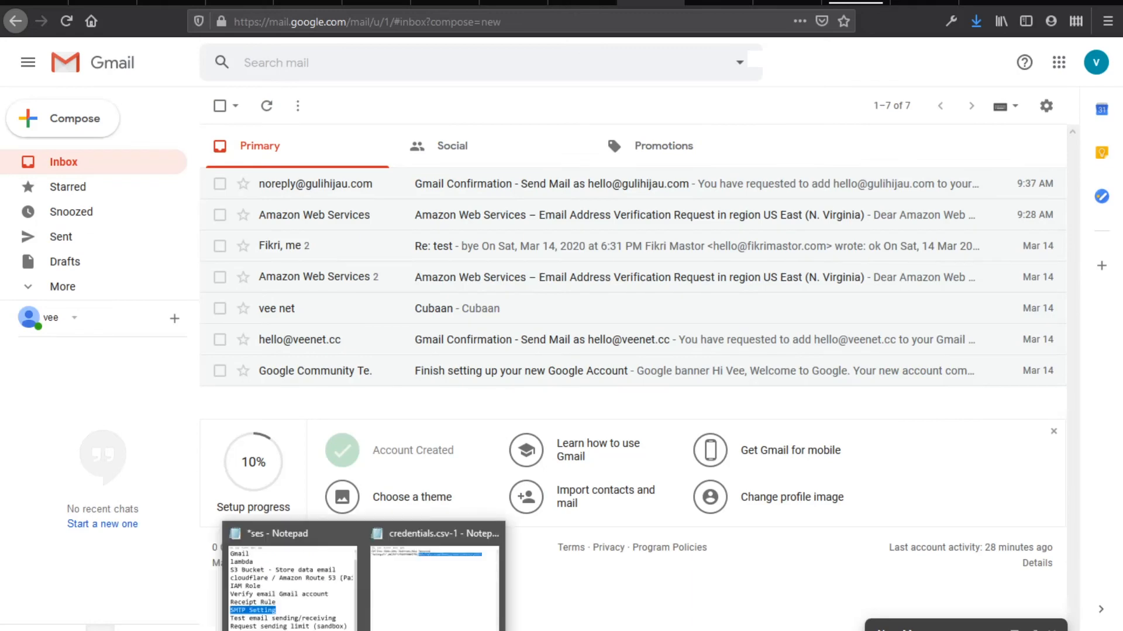
Highlight 'Test email sending/receiving' as the next item on the ses Notepad checklist
left_click(349, 617)
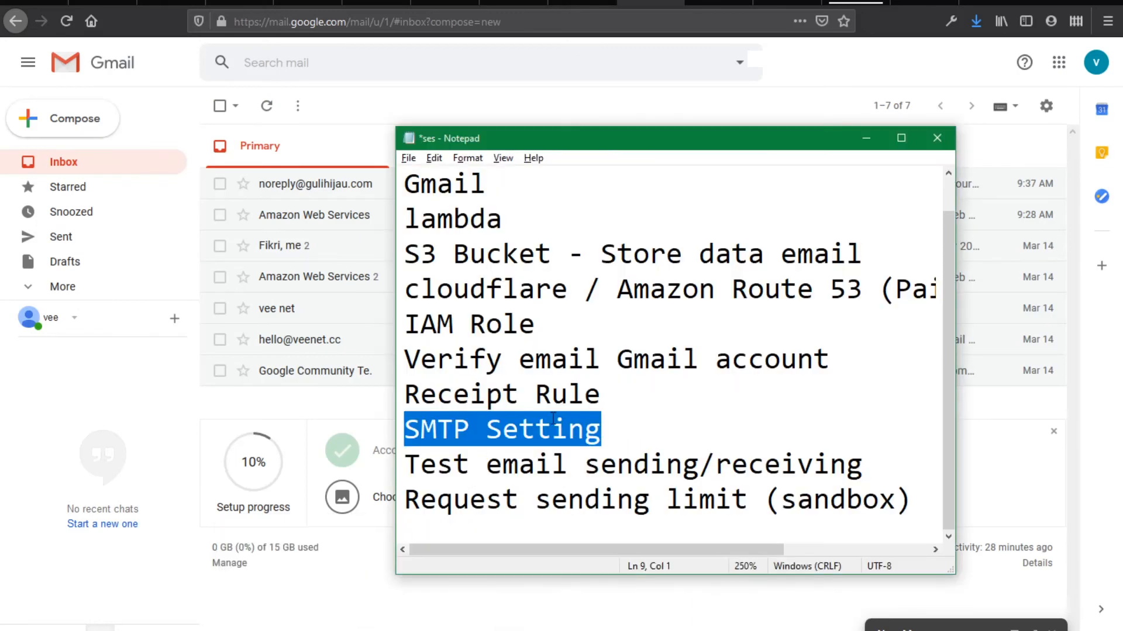
left_click_drag(407, 465, 863, 460)
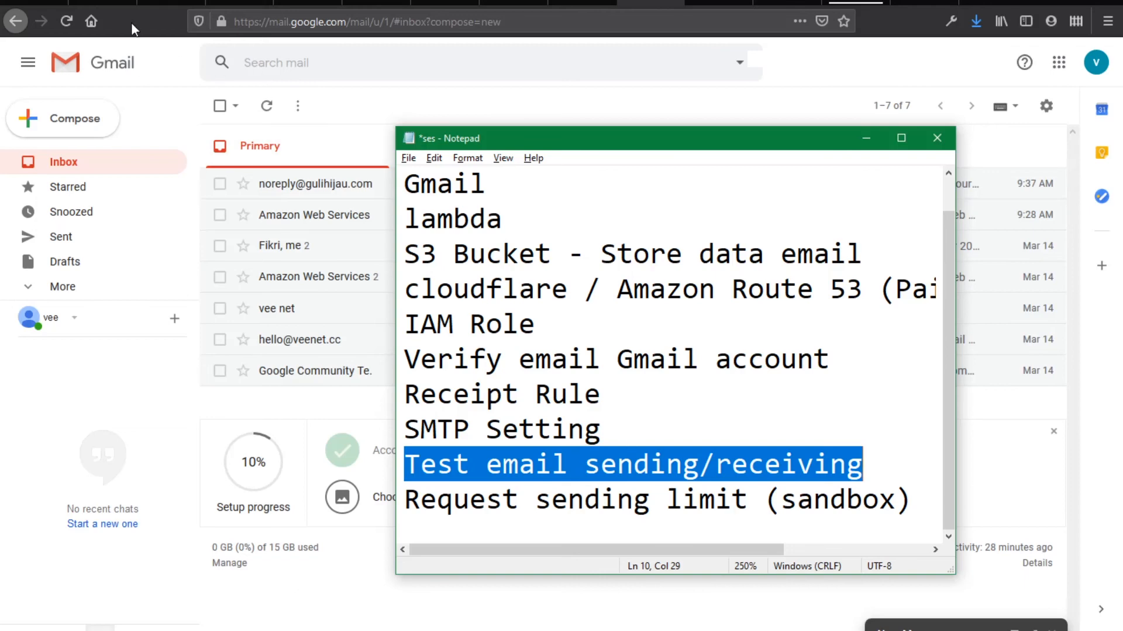
left_click(102, 4)
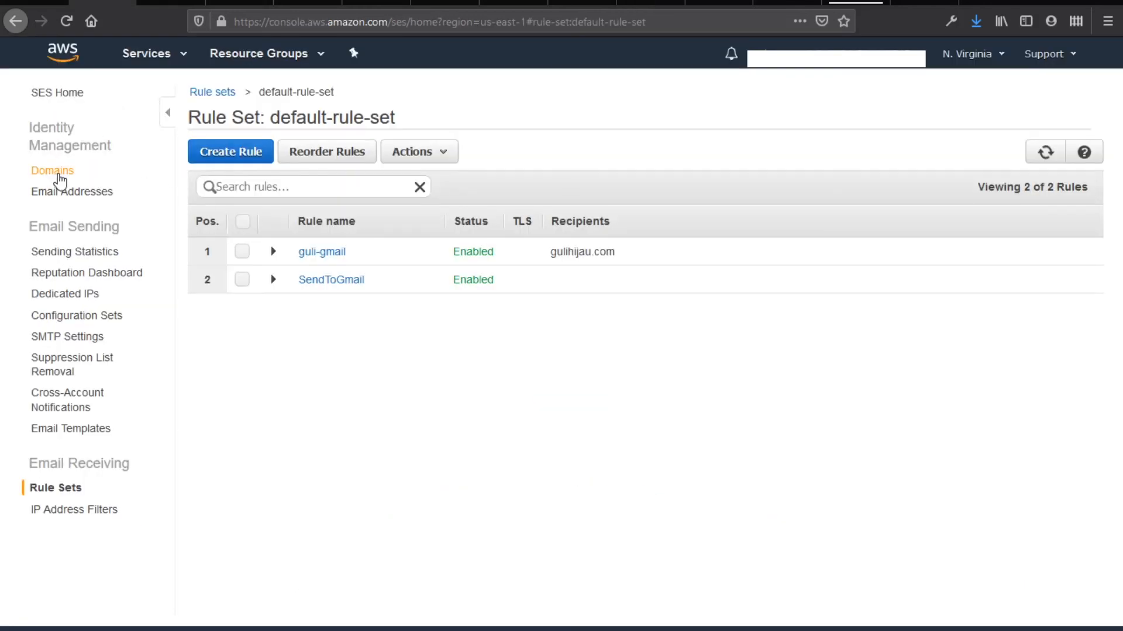
Review the Verification Status of the SES Email Addresses identities
left_click(65, 191)
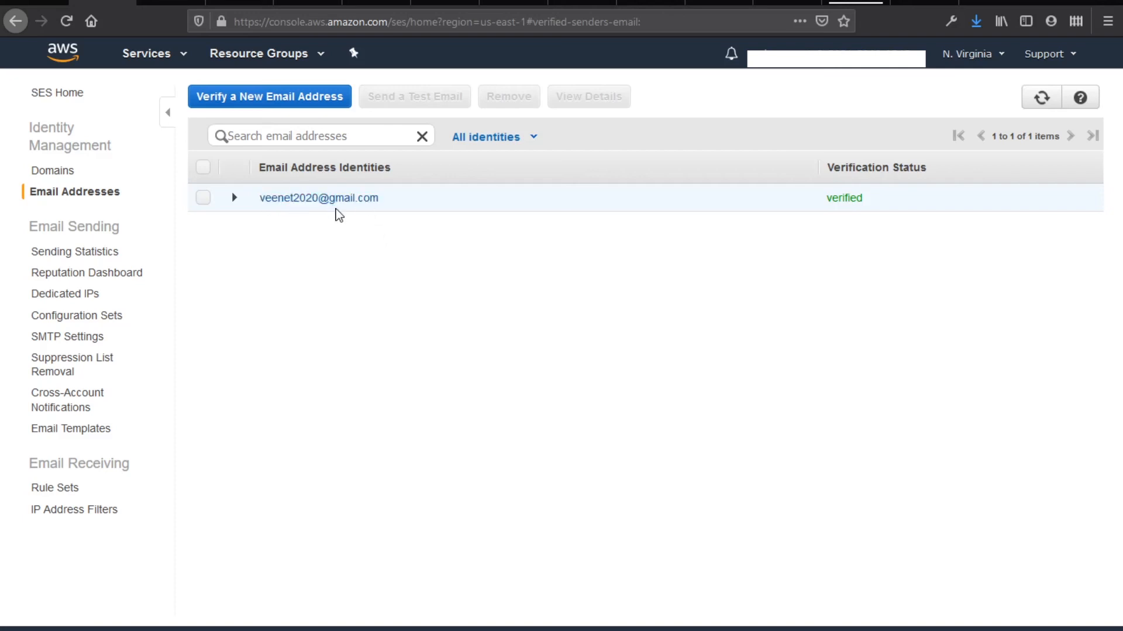
left_click(649, 10)
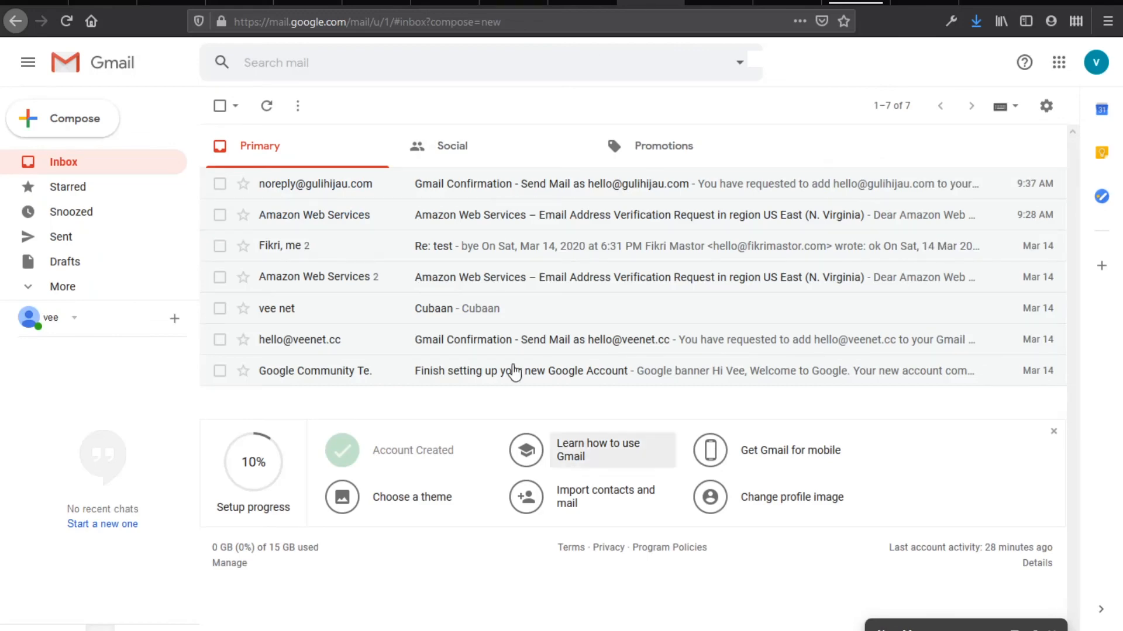
Discard the old draft and send the gulihijau.com alias a test email with subject and body 'Cubaan'
left_click(1052, 629)
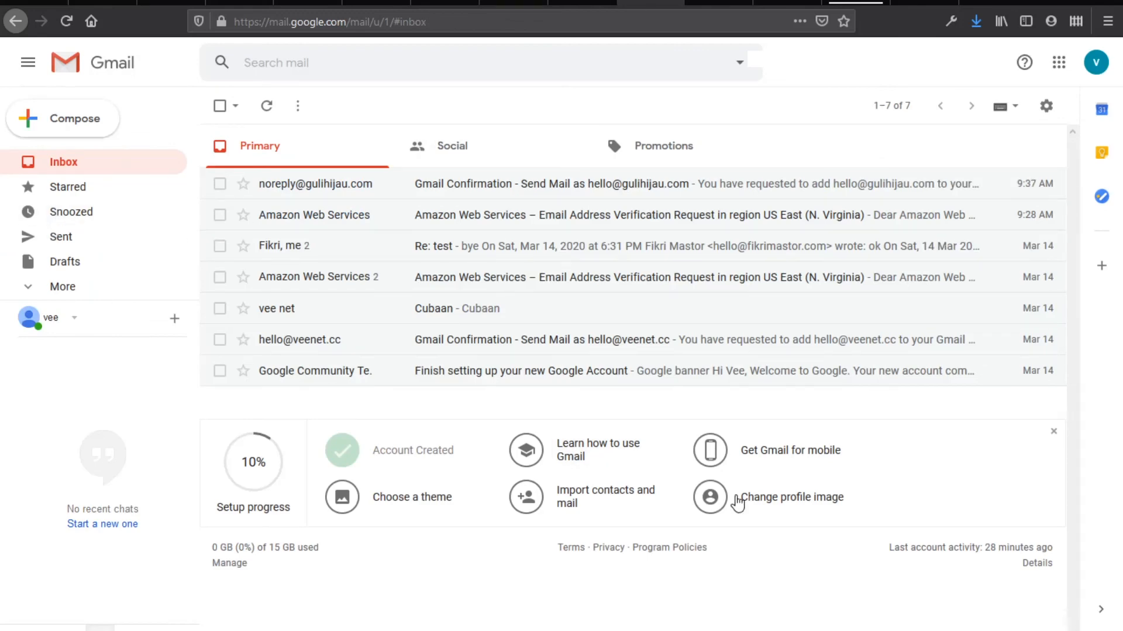
left_click(90, 127)
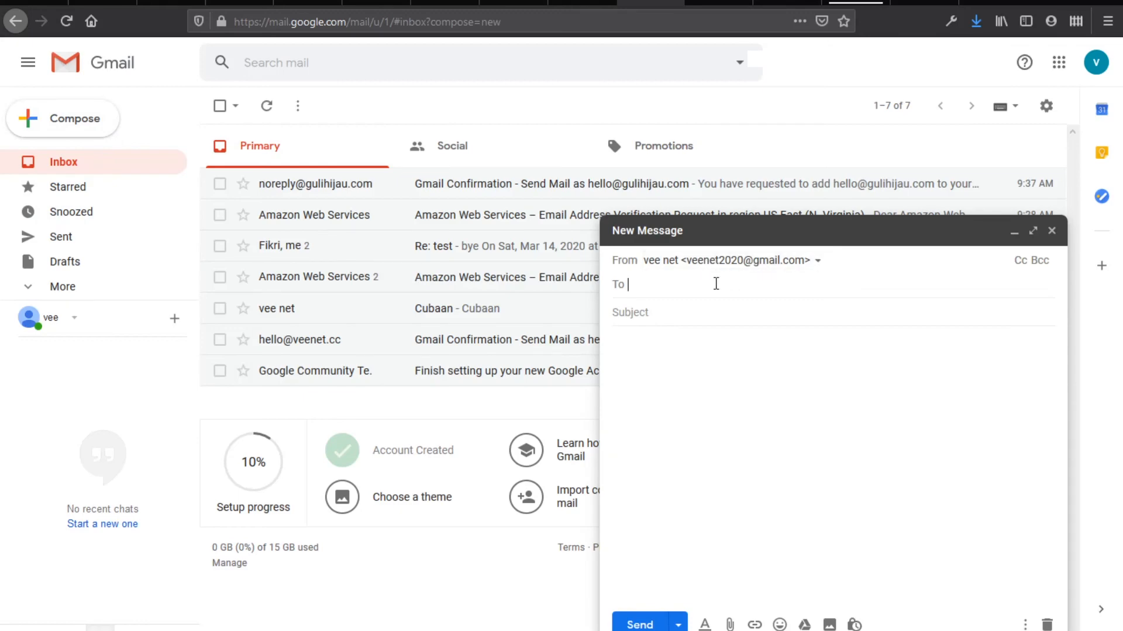
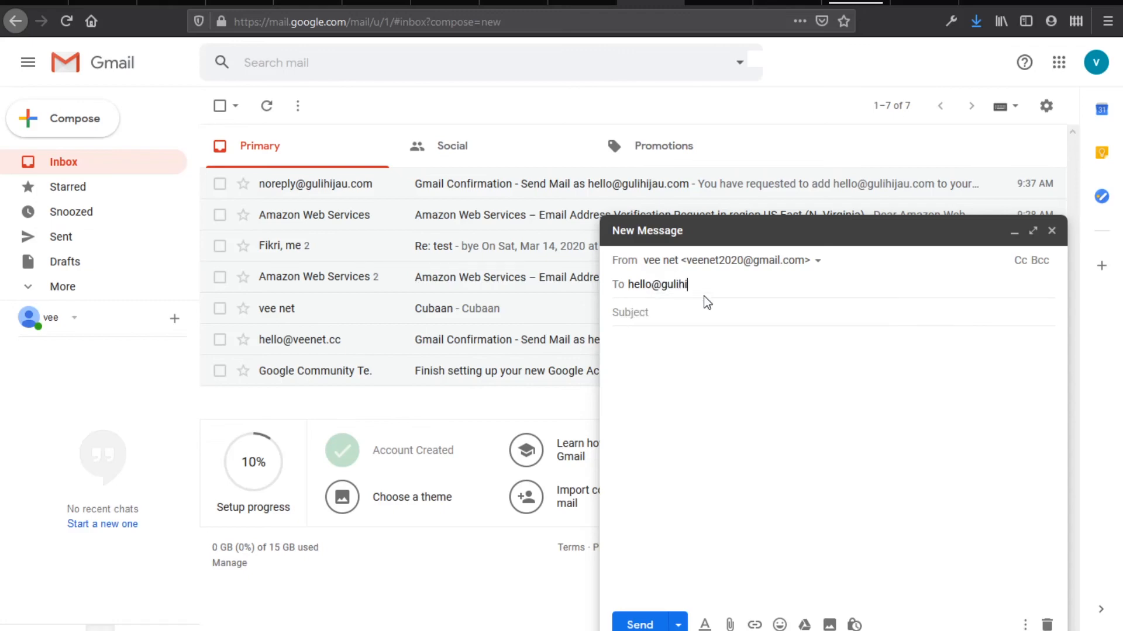
left_click(710, 311)
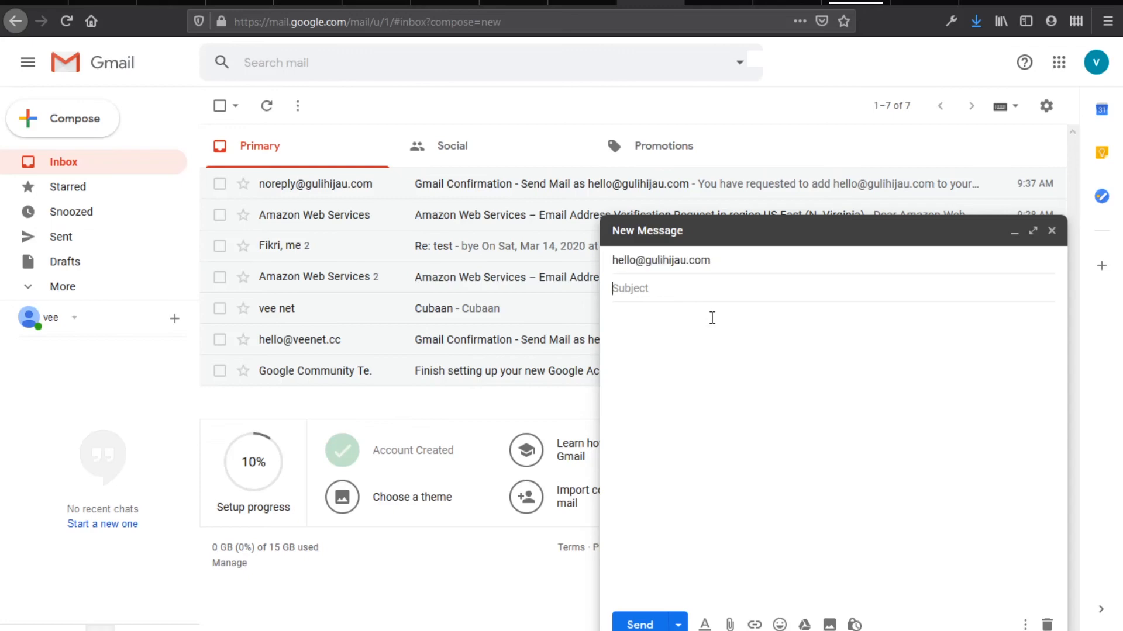
type("Cubaan")
key("Tab")
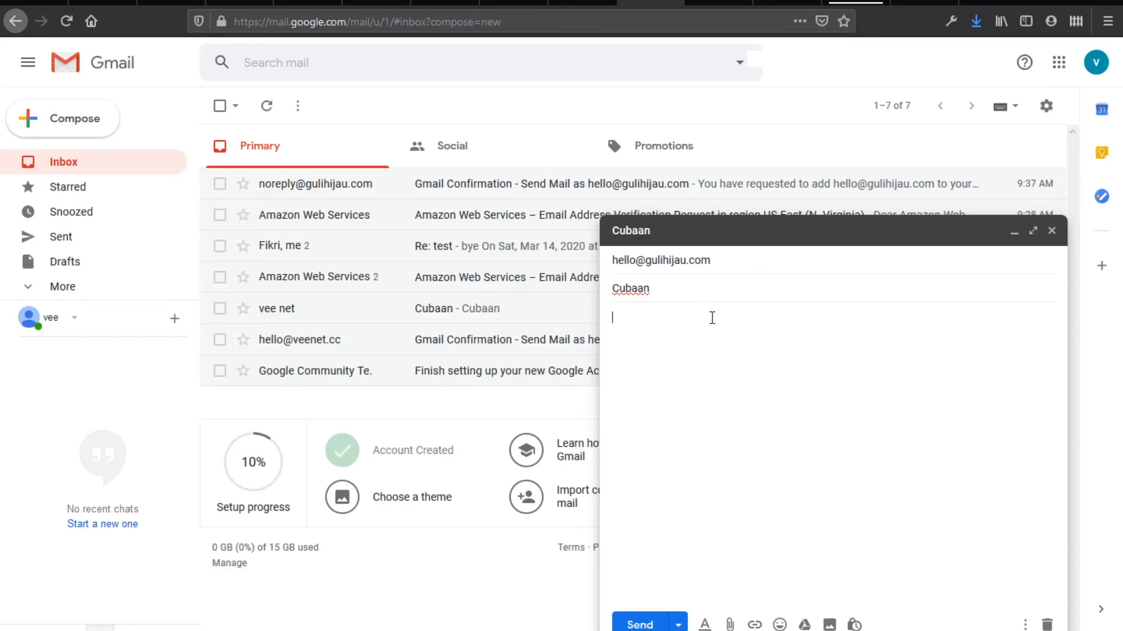
type("Cubaan")
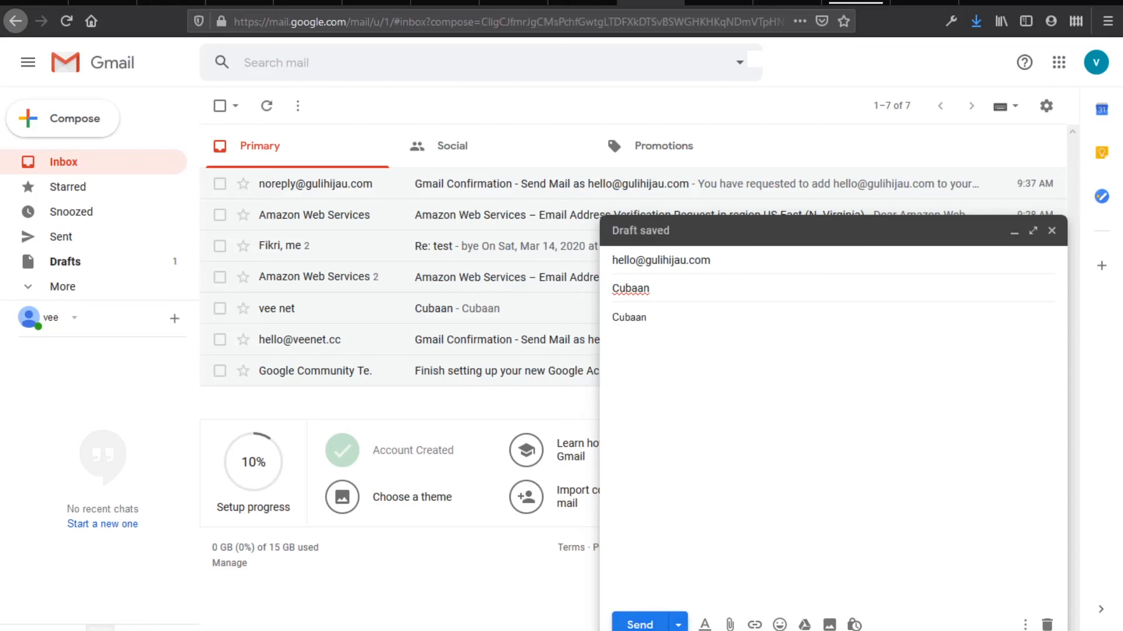
left_click(640, 625)
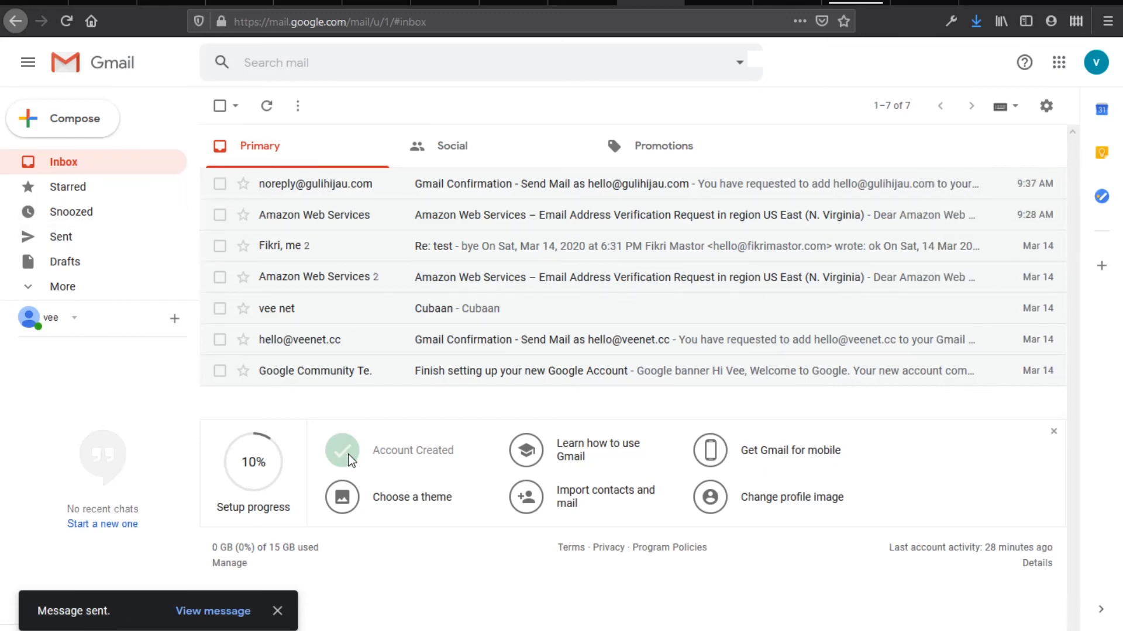
Open the bounced Cubaan conversation and inspect the MAILER-DAEMON delivery and sender details
left_click(276, 110)
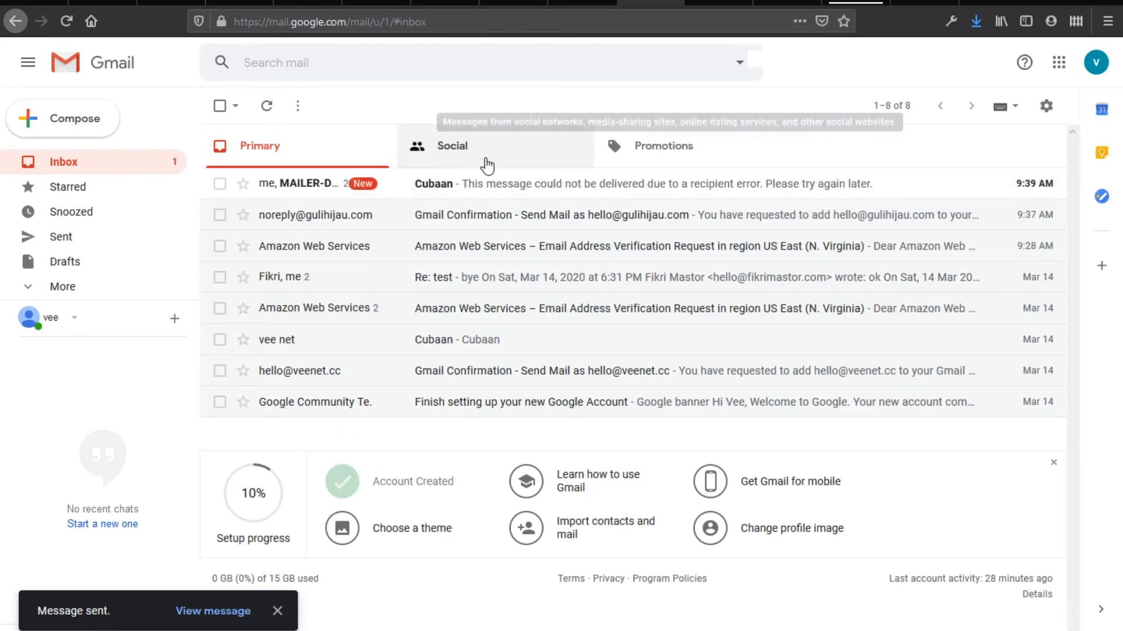
left_click(499, 184)
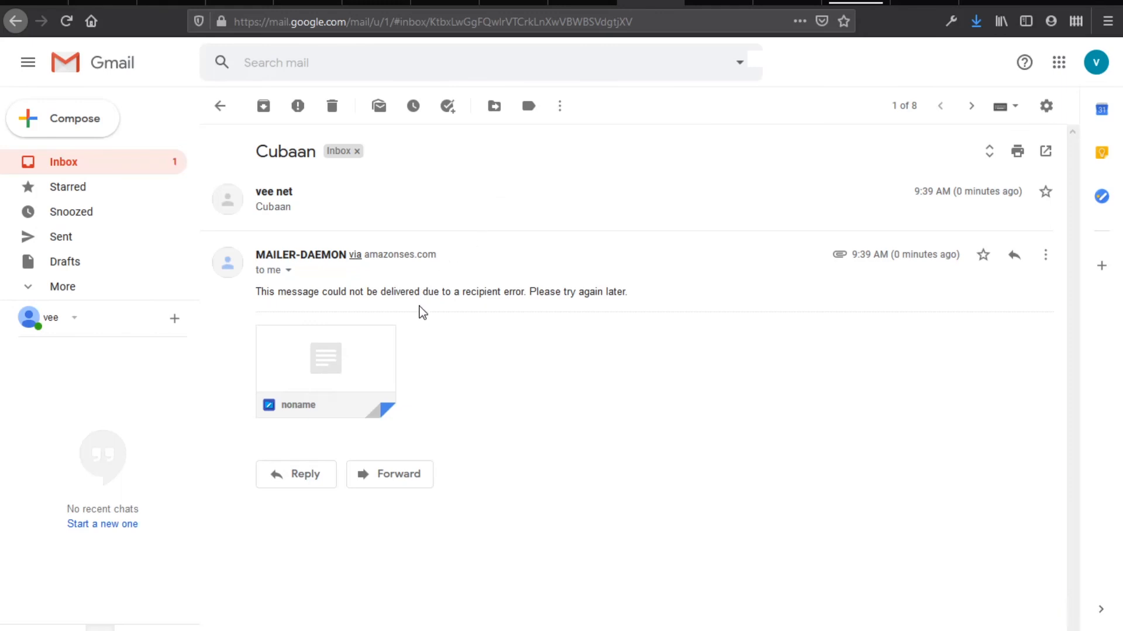
left_click(288, 270)
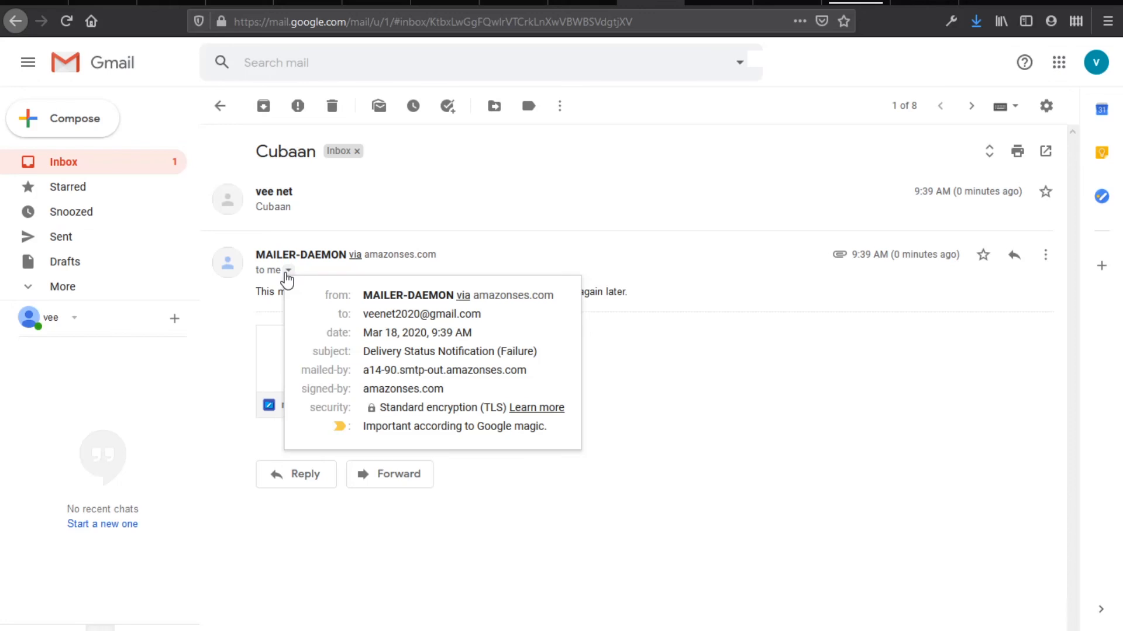
left_click(578, 255)
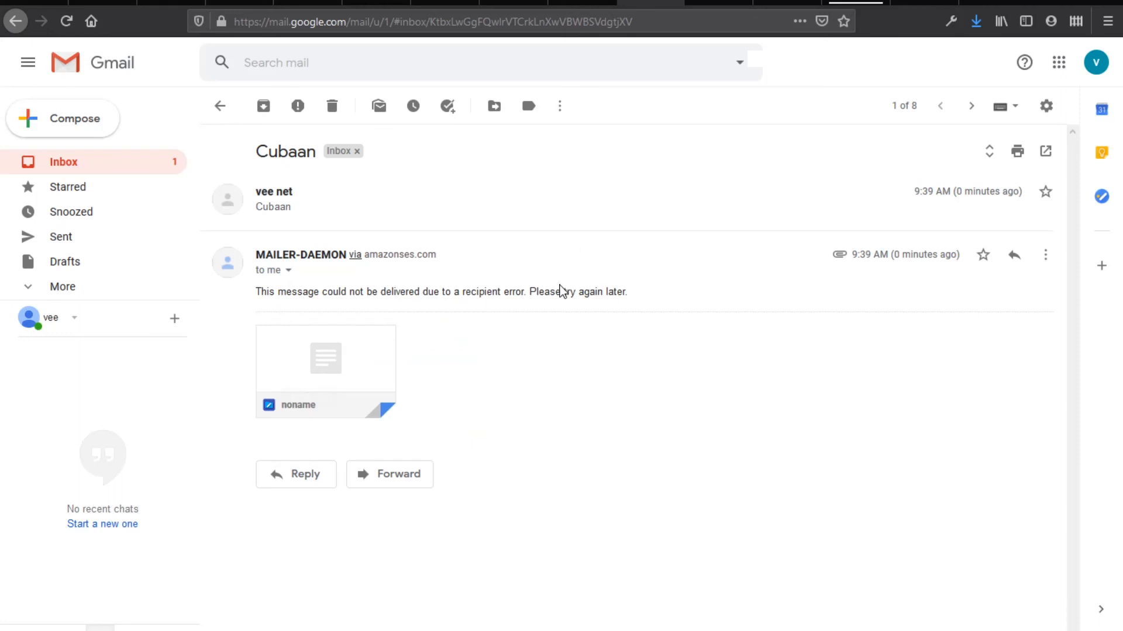
mouse_move(321, 370)
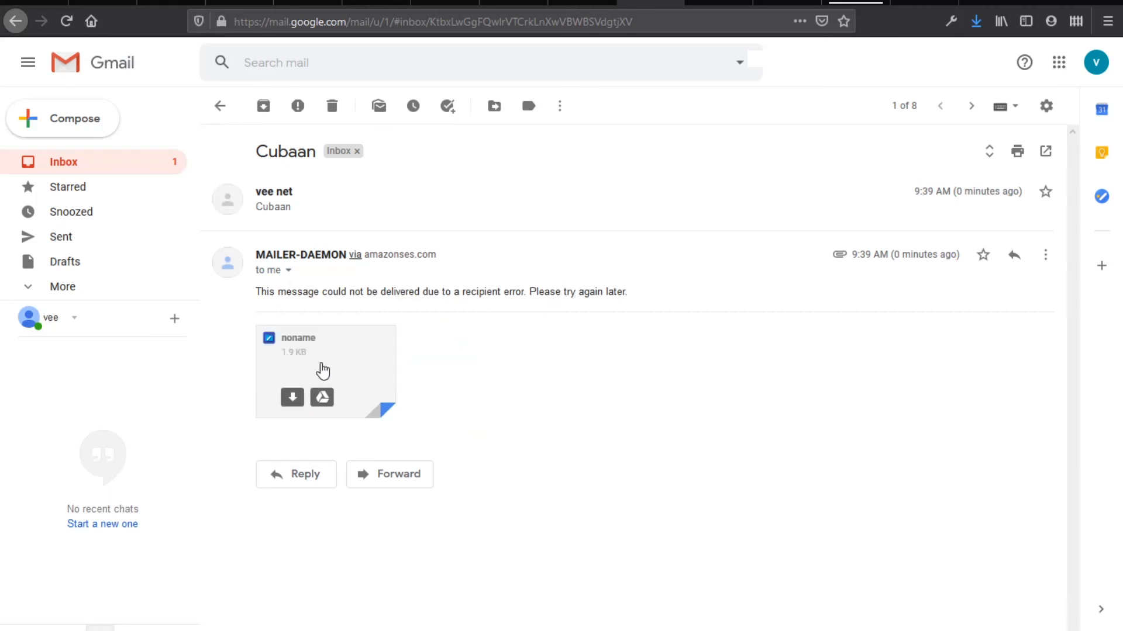
left_click(288, 270)
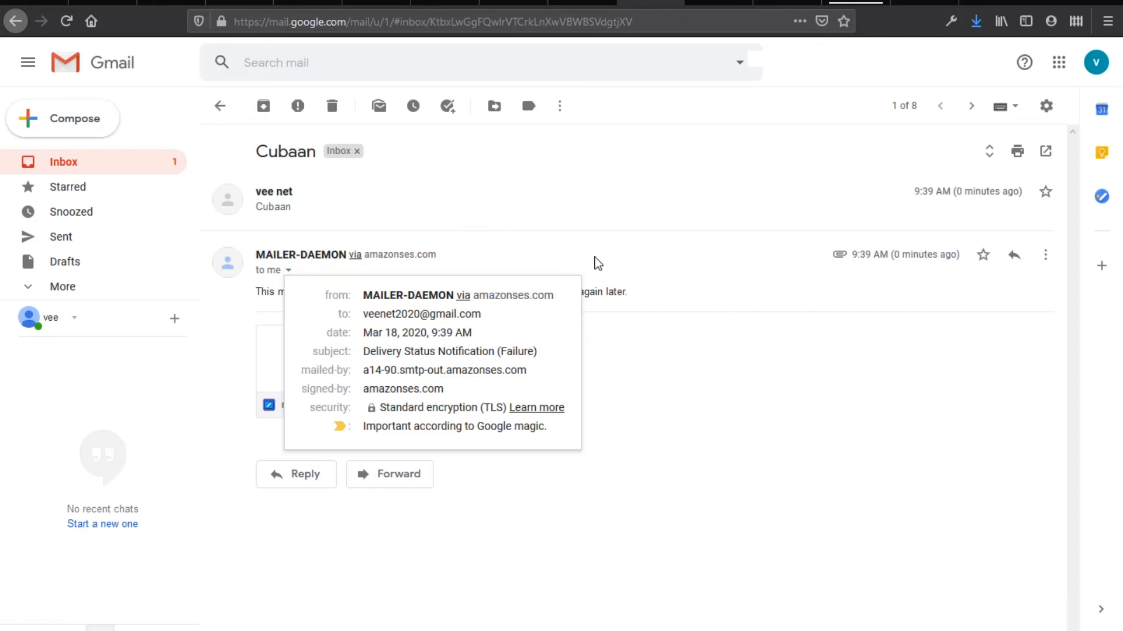
left_click(718, 286)
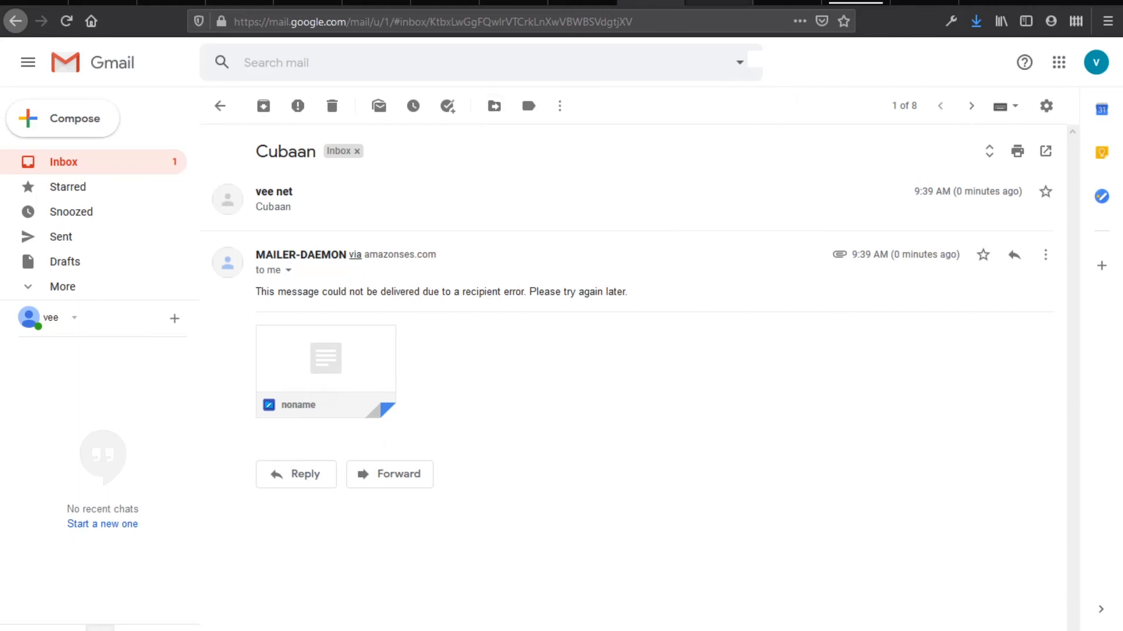
left_click(718, 7)
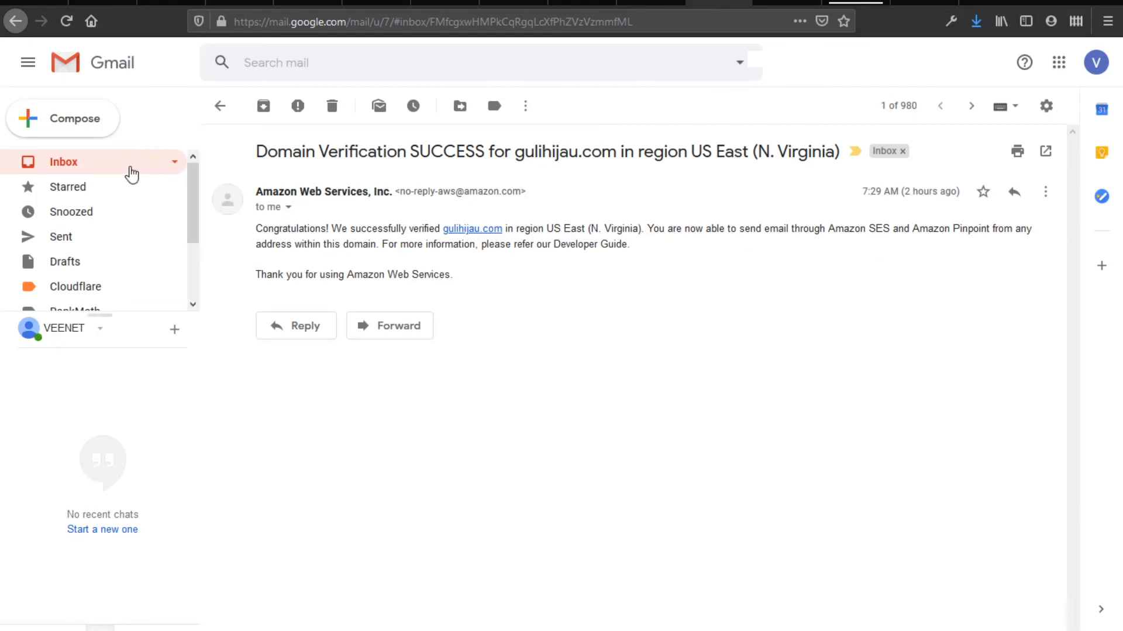
From the second account, send the gulihijau.com alias a test email with subject and body 'Cubaan'
left_click(73, 132)
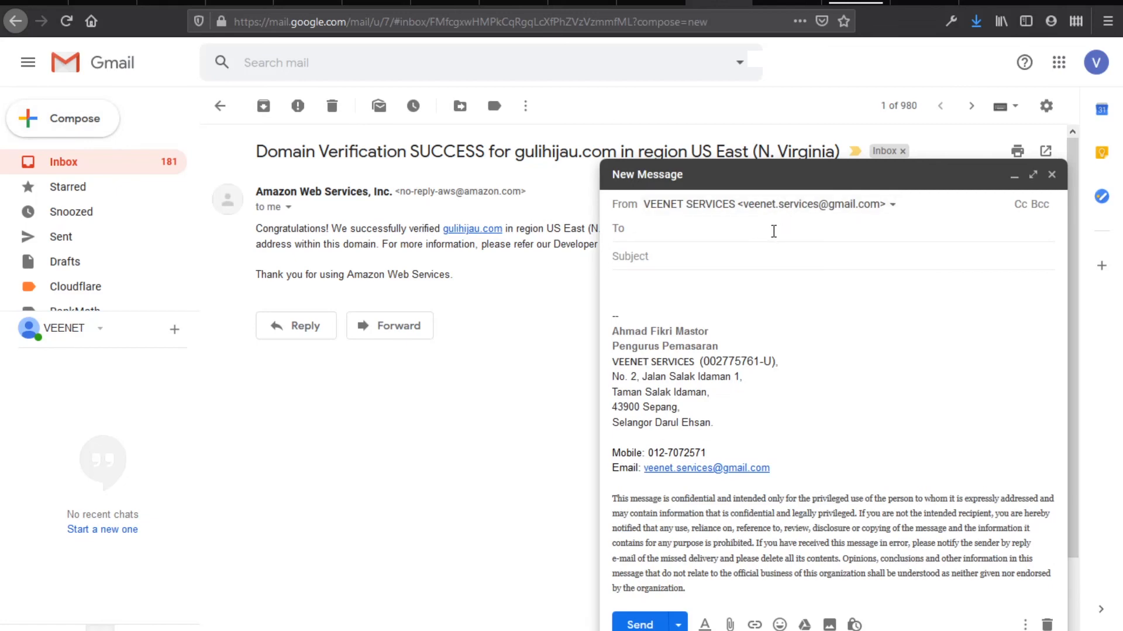
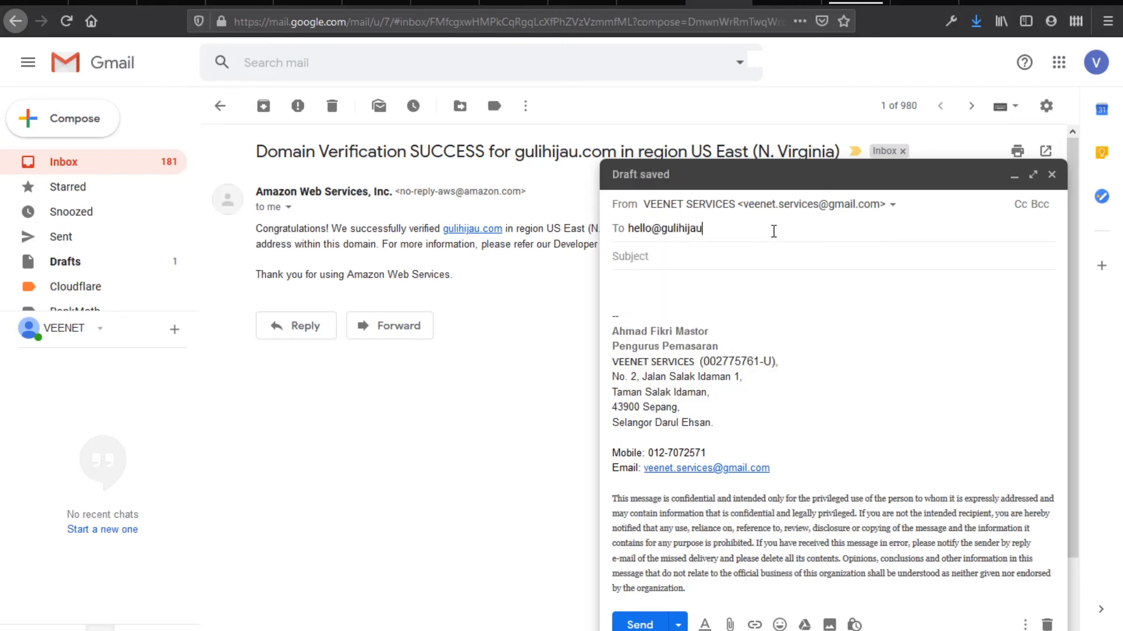
key("Return")
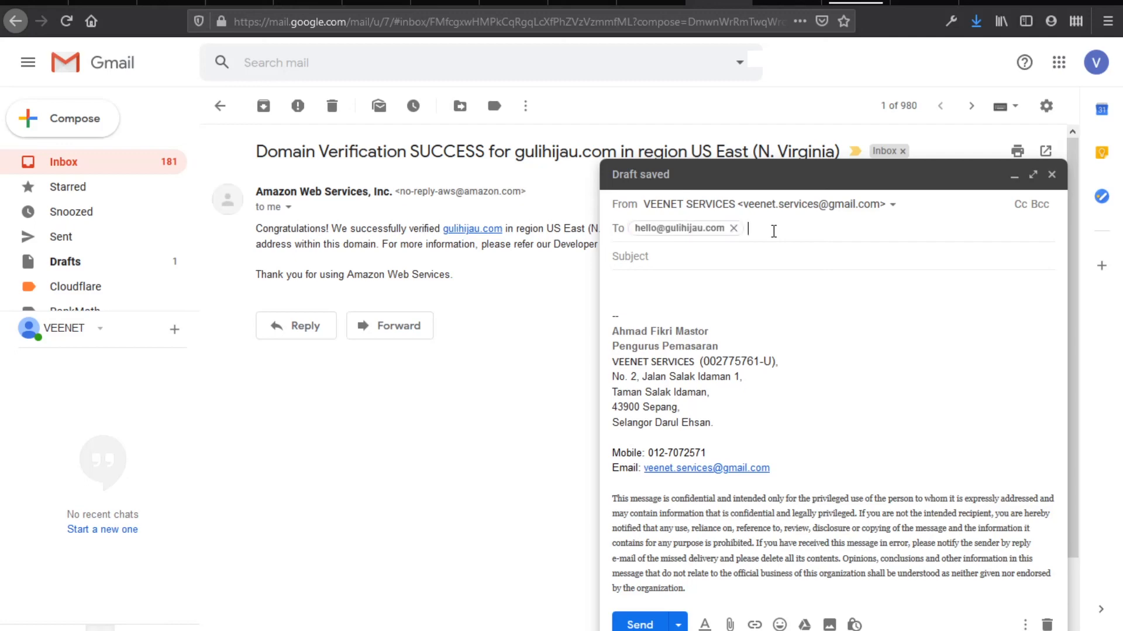
key("Tab")
type("Cubaan")
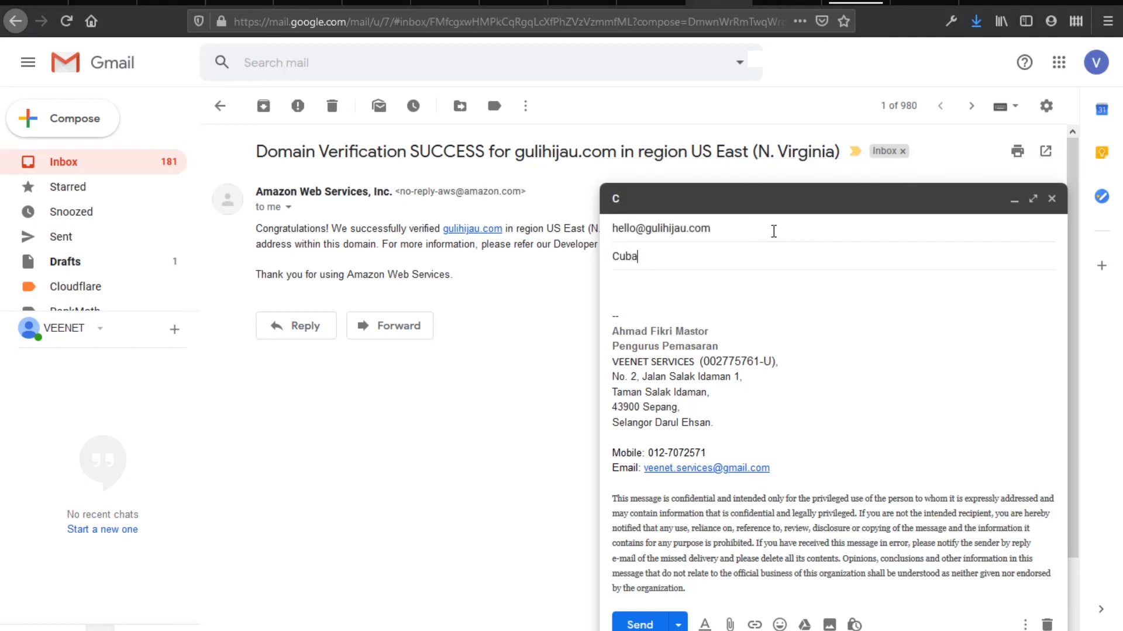
key("Return")
type("Cubaan")
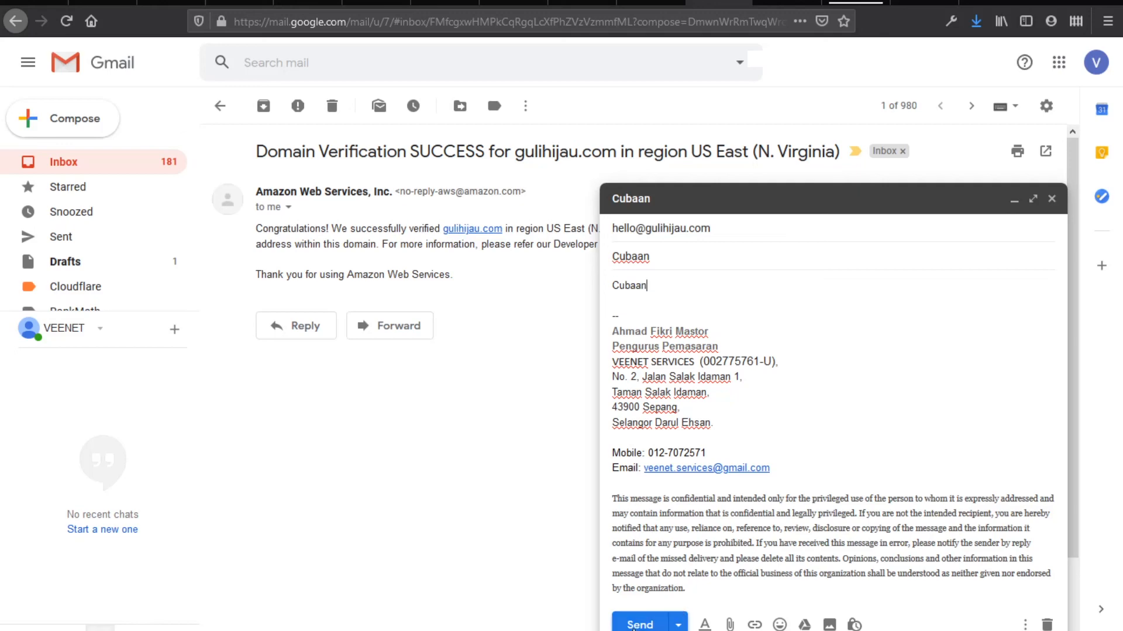
left_click(636, 628)
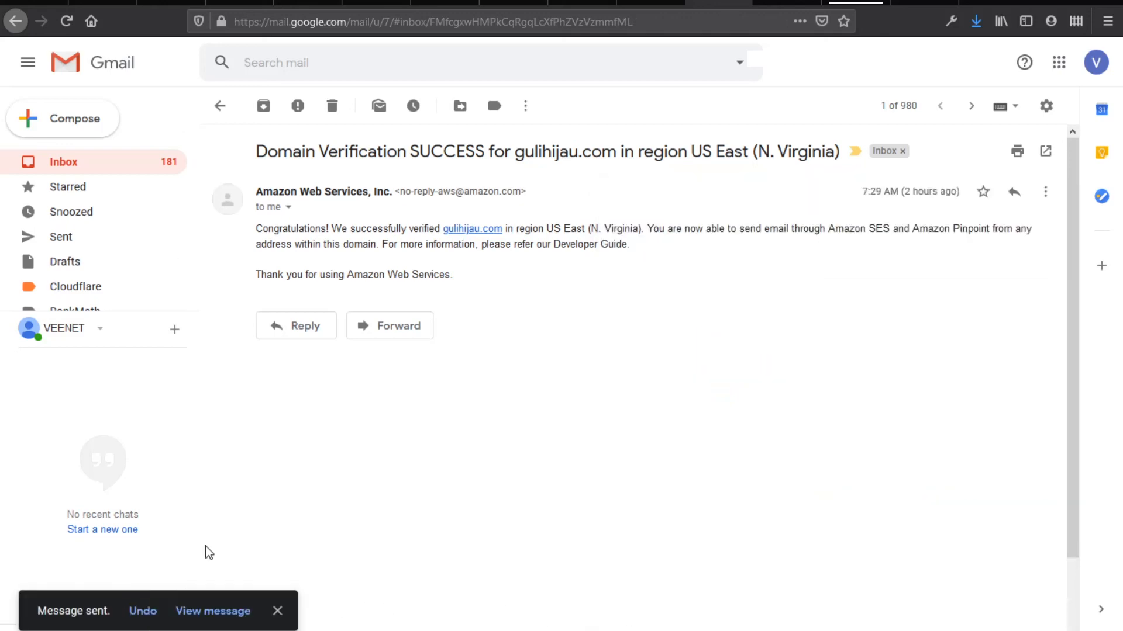
Open the received Cubaan message in the receiving inbox and show its sender details
left_click(206, 611)
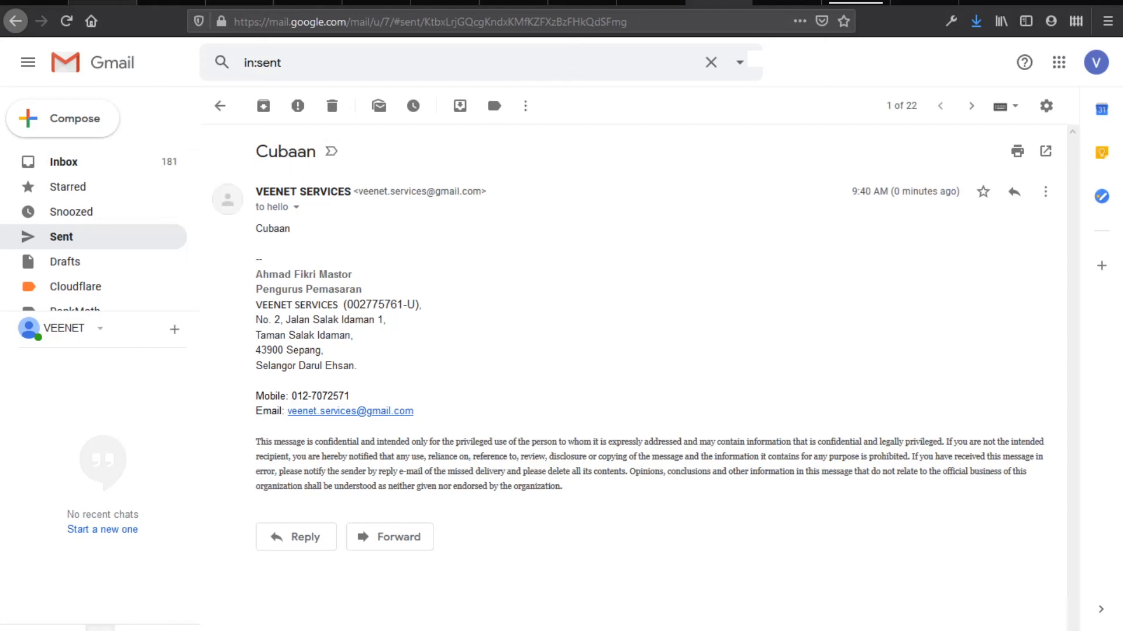
left_click(649, 3)
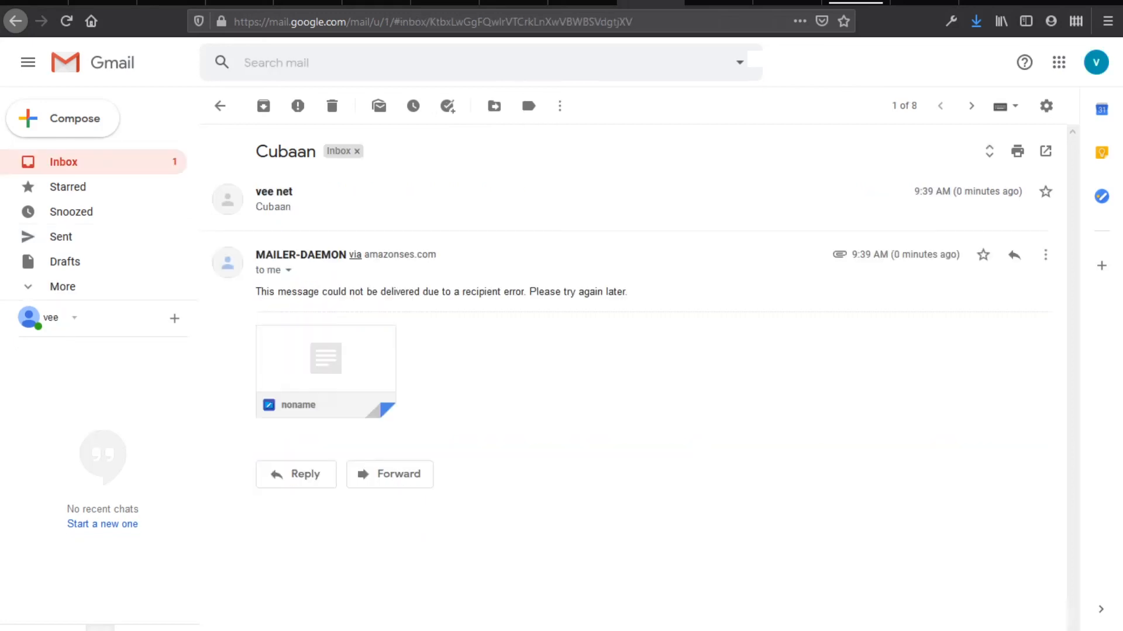
left_click(107, 170)
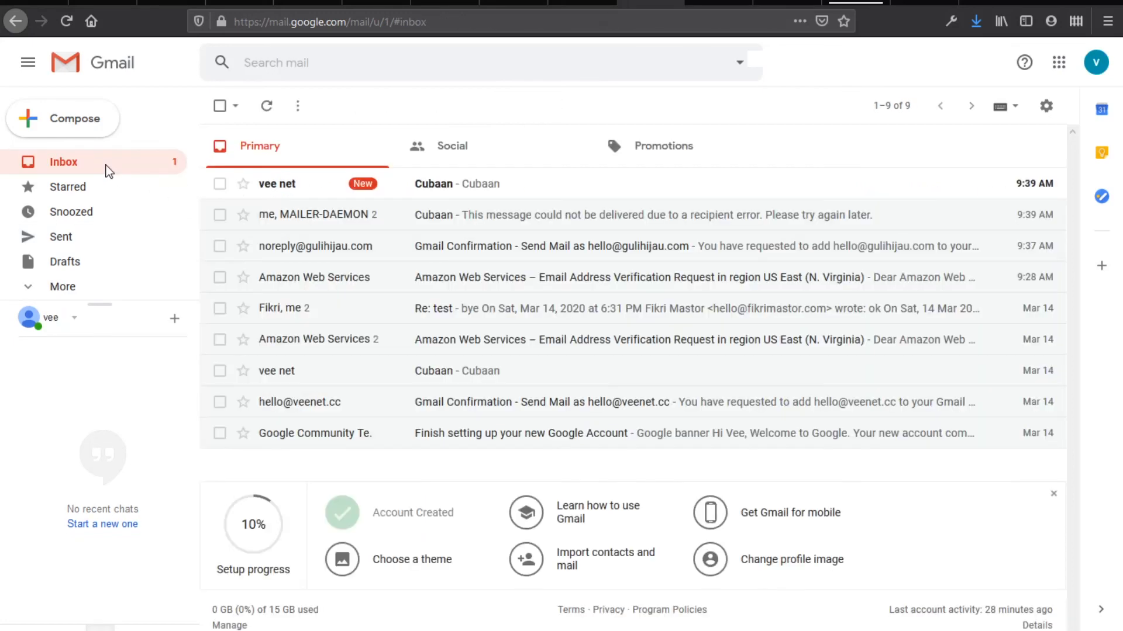
left_click(425, 188)
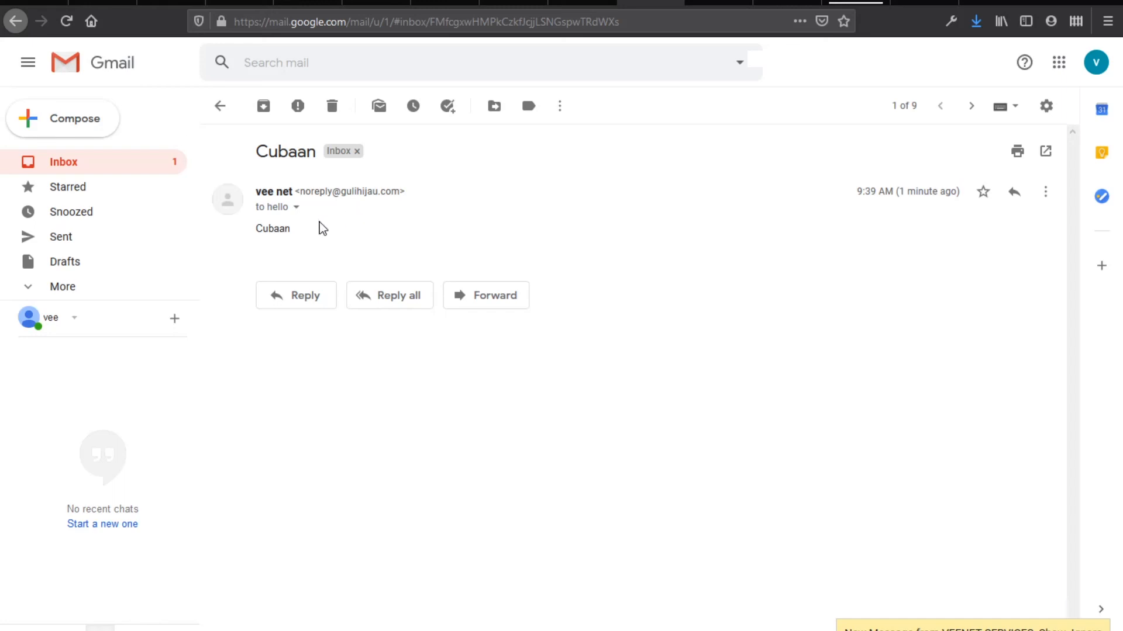
left_click(296, 208)
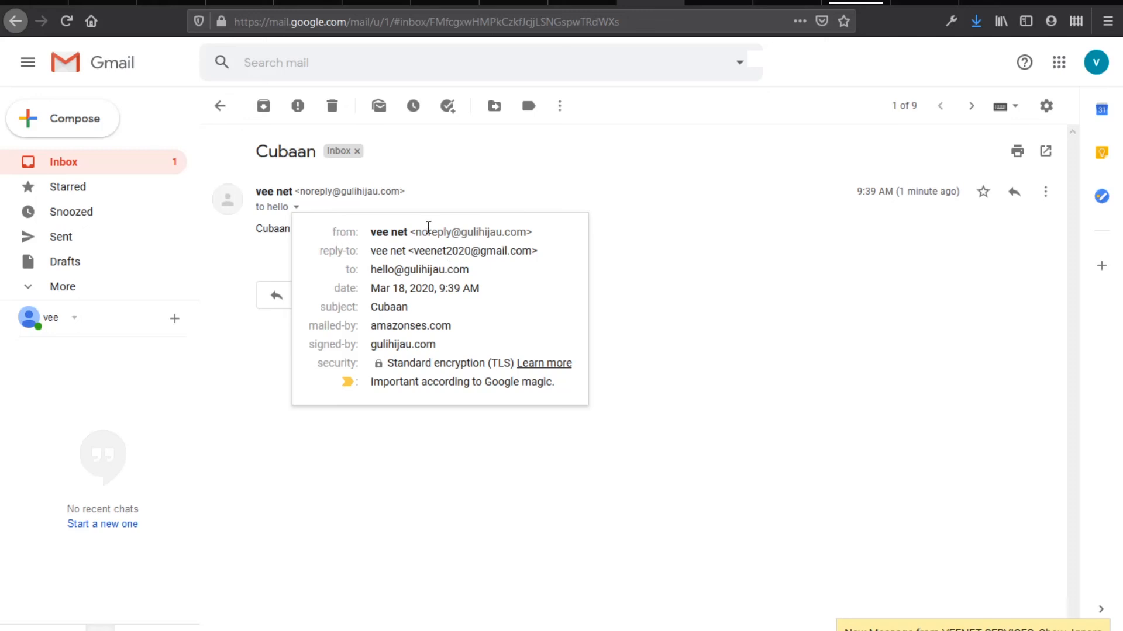
Highlight the noreply sender, reply-to and recipient addresses in the message details
mouse_move(417, 232)
left_mouse_down()
mouse_move(526, 234)
mouse_move(417, 236)
left_mouse_up()
left_click(525, 233)
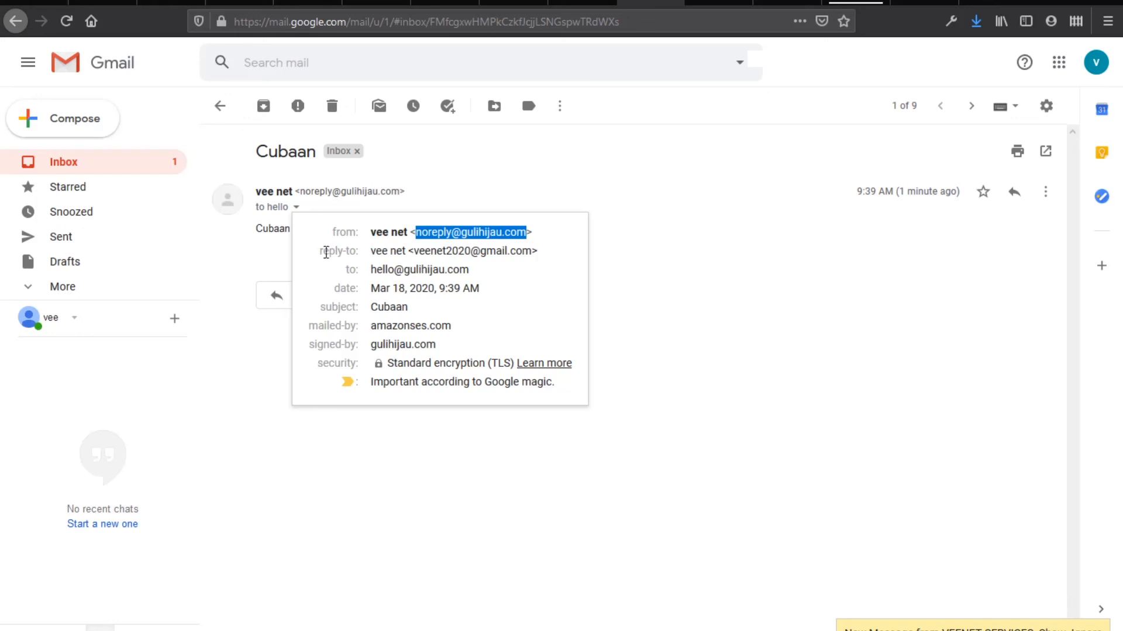
left_click_drag(377, 254, 413, 253)
left_click(549, 253)
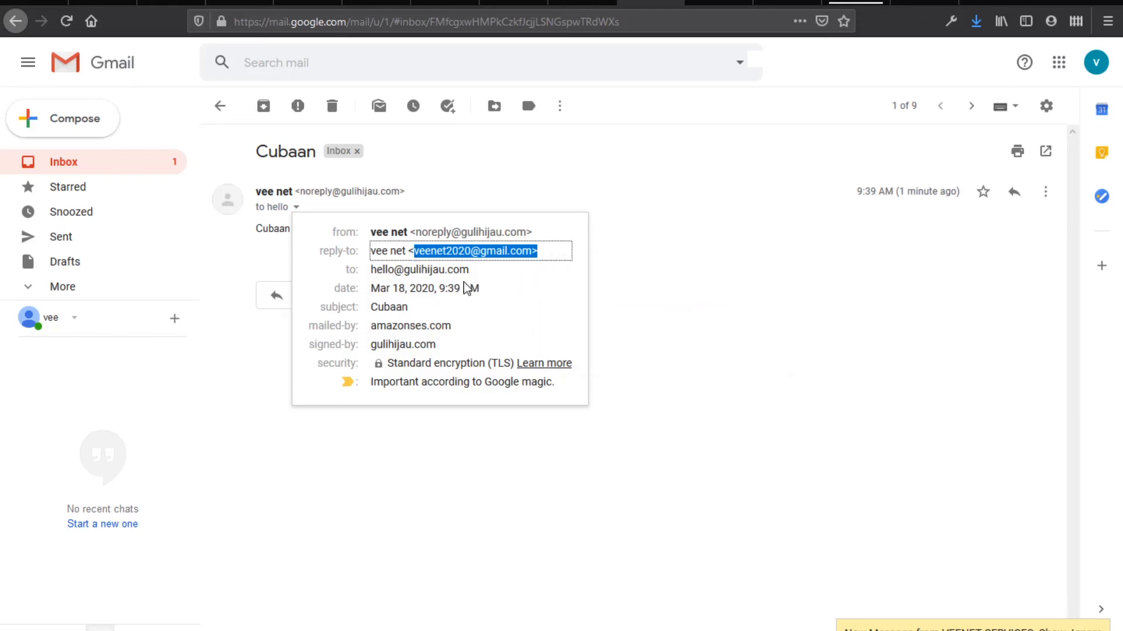
left_click(376, 270)
left_click_drag(377, 270, 477, 271)
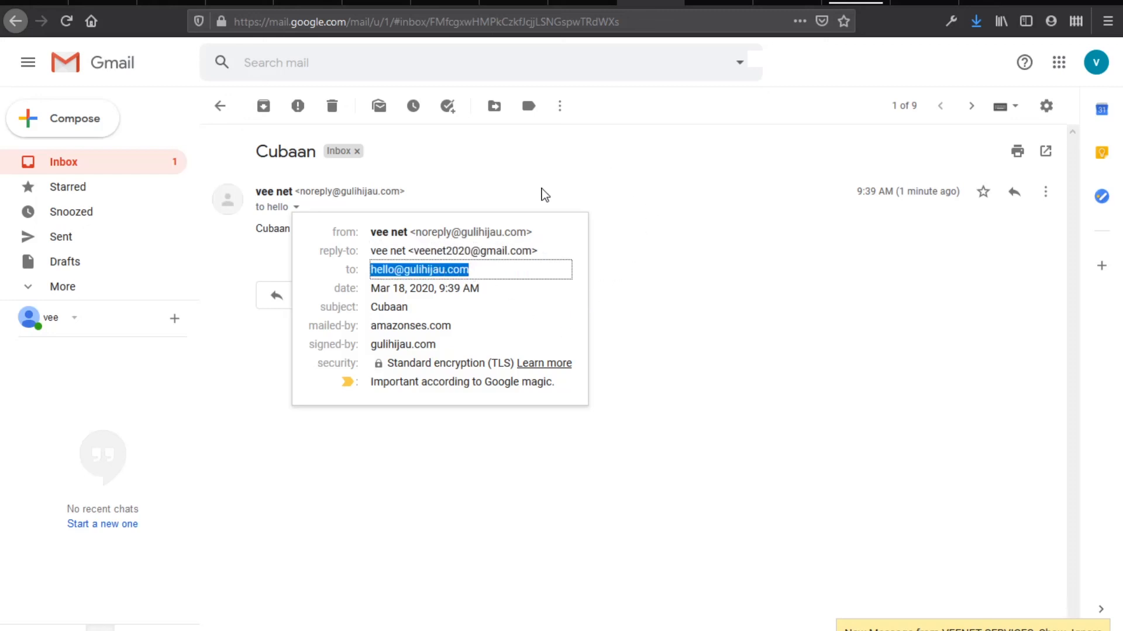
left_click(303, 614)
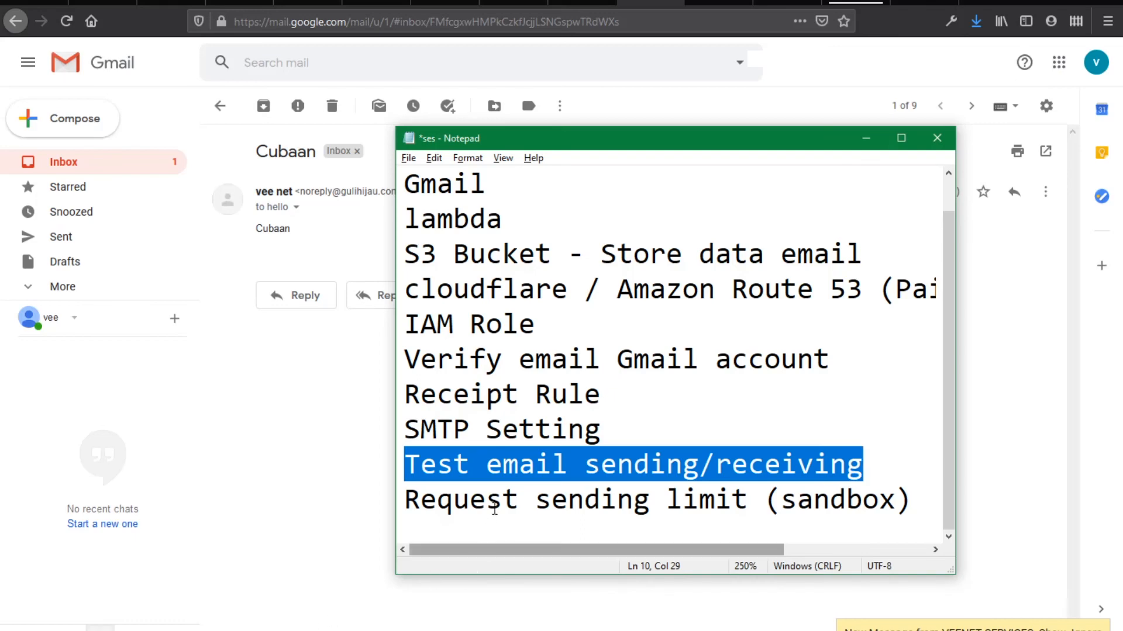
Highlight 'Request sending limit (sandbox)' as the next ses checklist item
left_click_drag(406, 497, 922, 510)
left_click(919, 505)
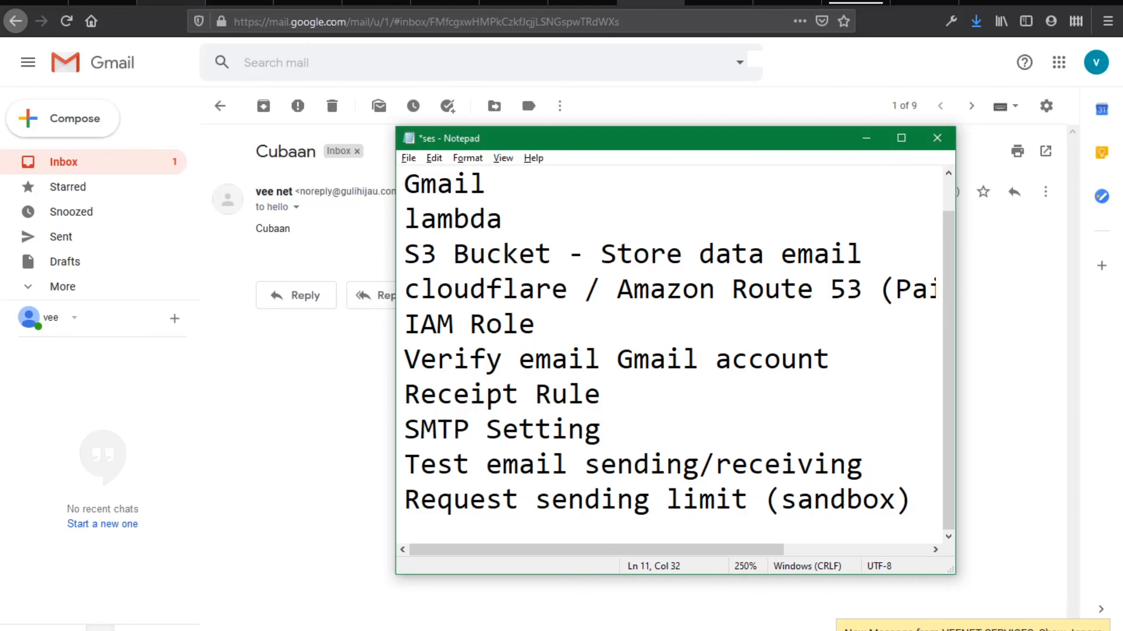
left_click(103, 3)
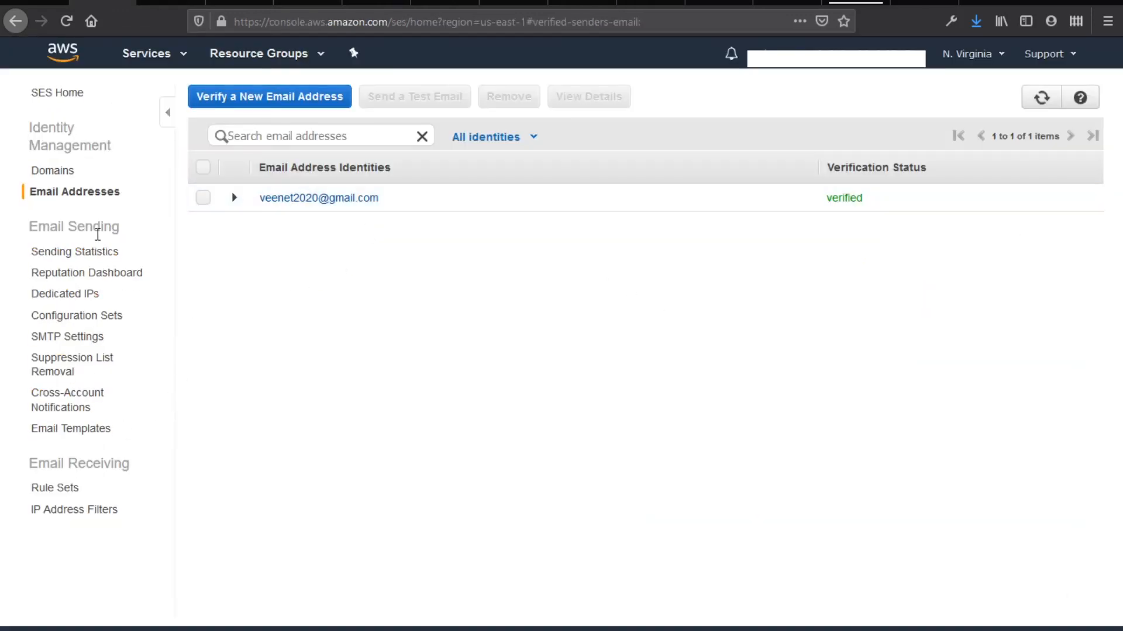
Check the 50000 sending quota in SES Sending Statistics and request increased sending limits
left_click(93, 253)
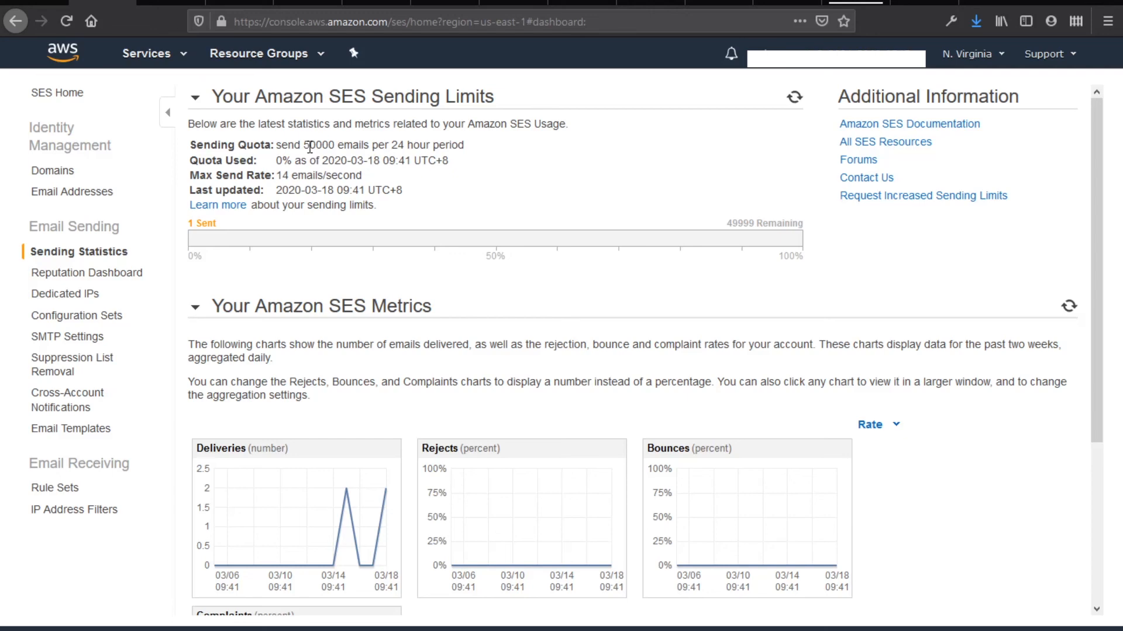
mouse_move(316, 143)
left_mouse_down()
mouse_move(297, 143)
mouse_move(307, 139)
left_mouse_up()
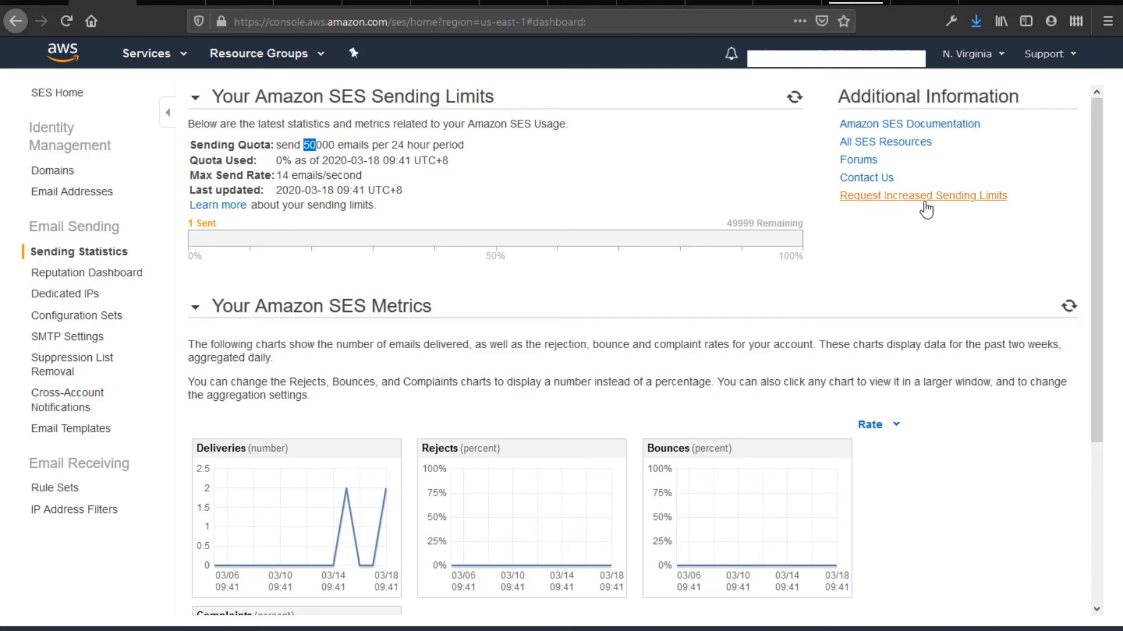
left_click(945, 199)
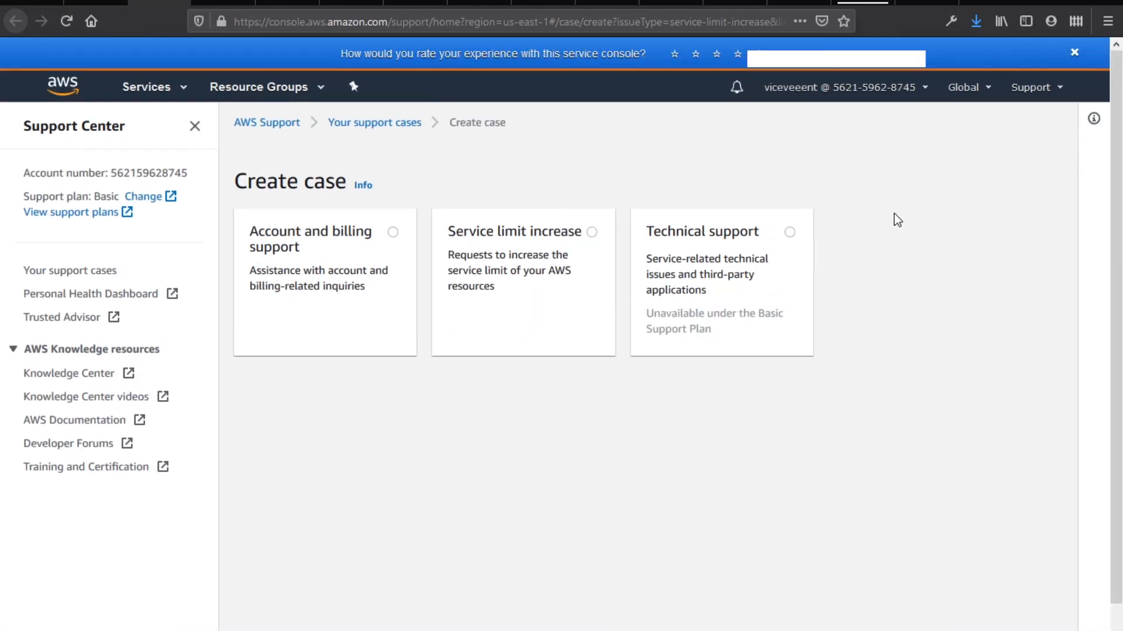
Choose a Service limit increase case with mail type Transactional
left_click(529, 306)
scroll(570, 442, "down", 2)
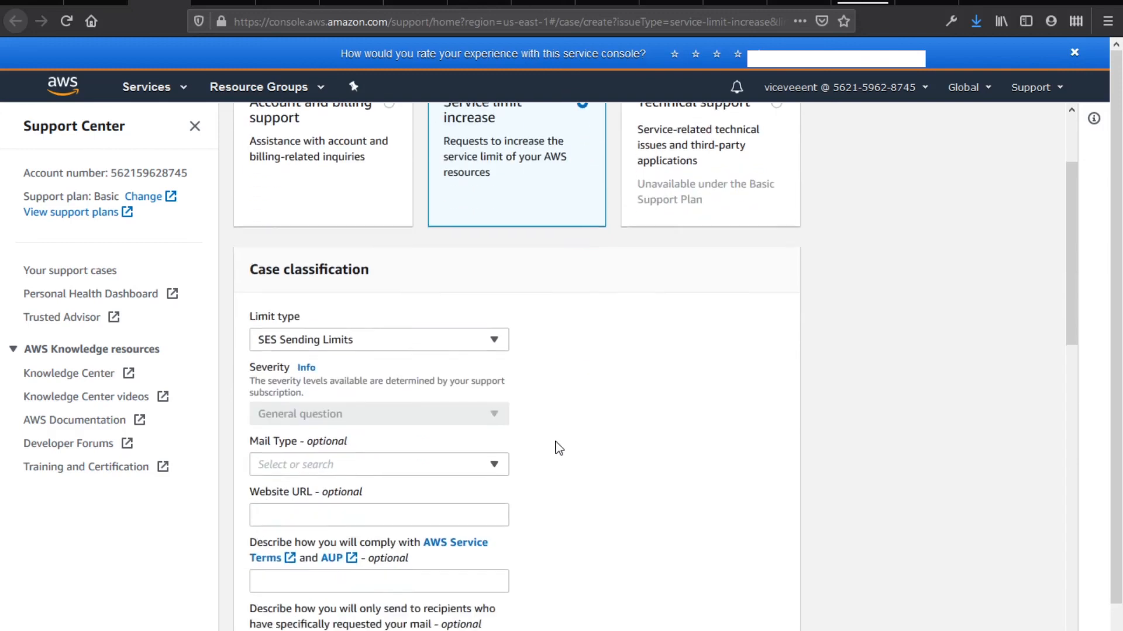
left_click(408, 433)
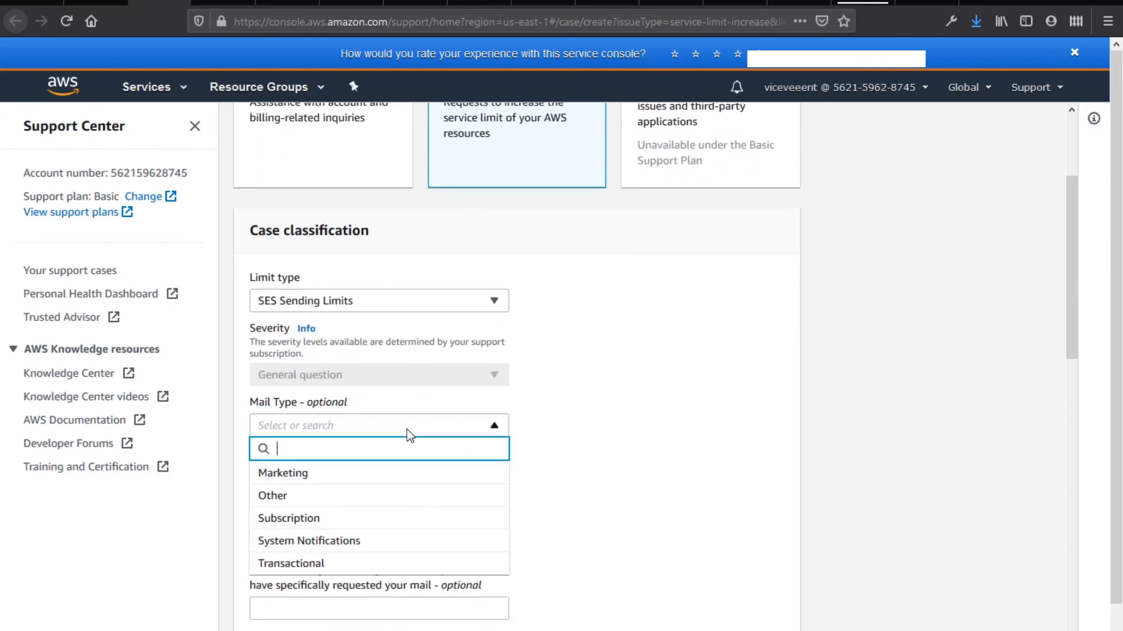
left_click(394, 565)
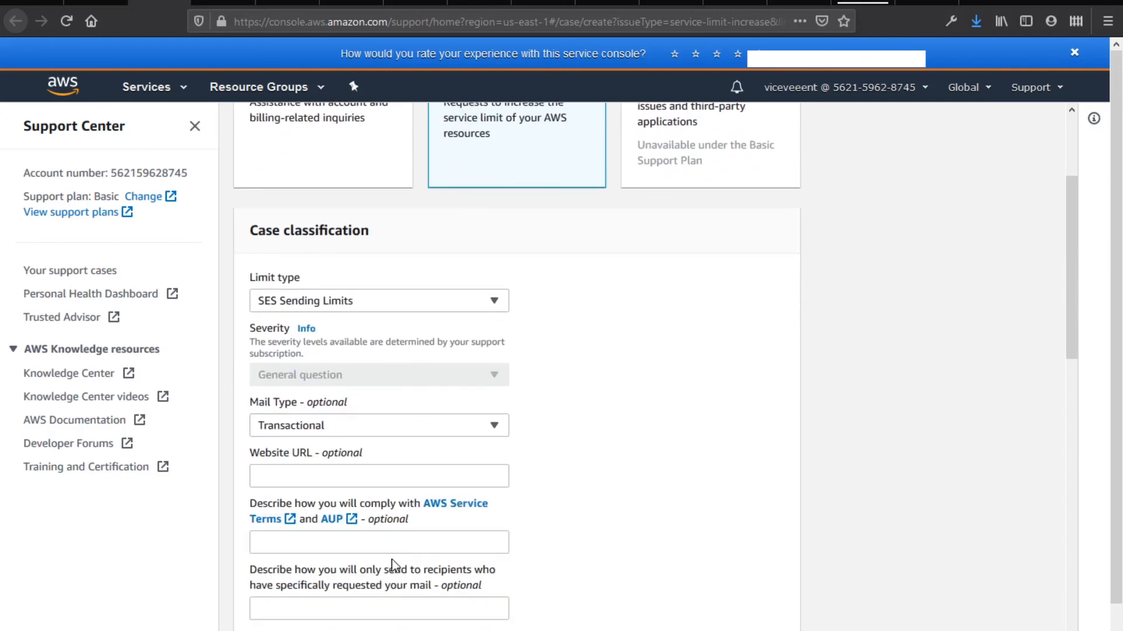
left_click(318, 475)
scroll(544, 501, "down", 4)
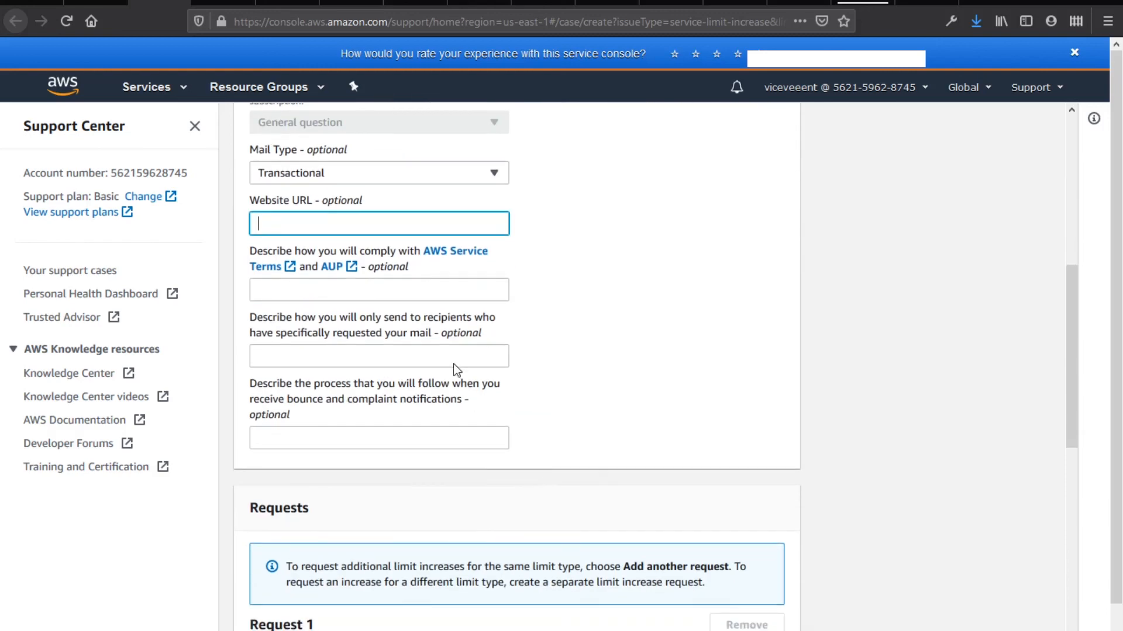
Answer the first question: 'Yes, I will comply with' the AWS Service Terms and AUP
left_click(460, 290)
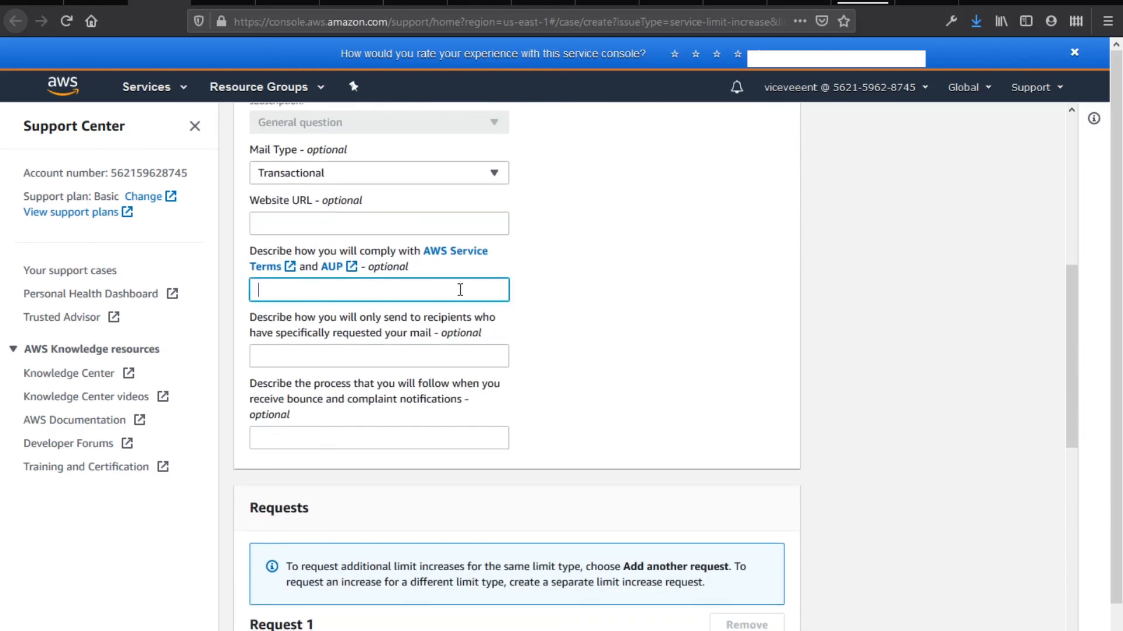
type("Yes, I will comply with")
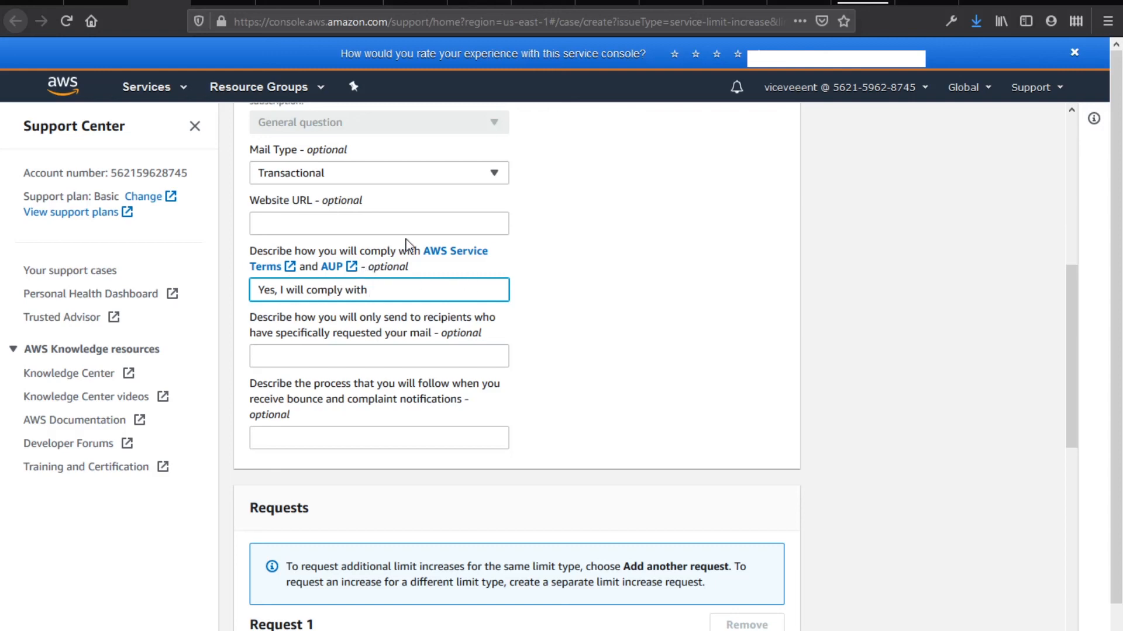
left_click_drag(359, 268, 431, 256)
key("ctrl+c")
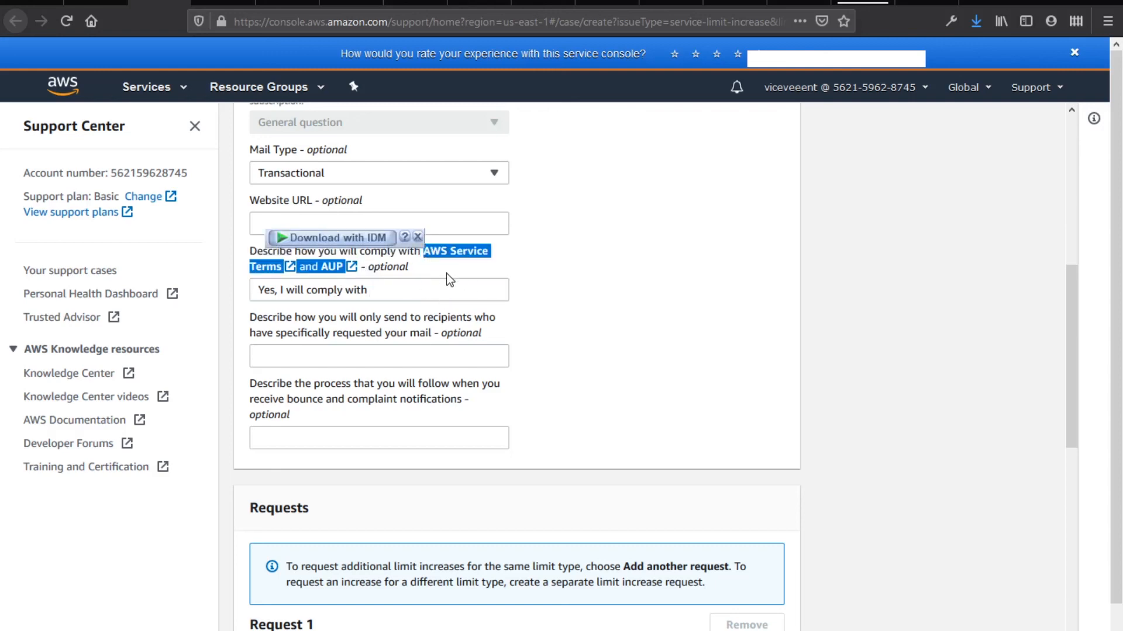
left_click(438, 290)
key("ctrl+v")
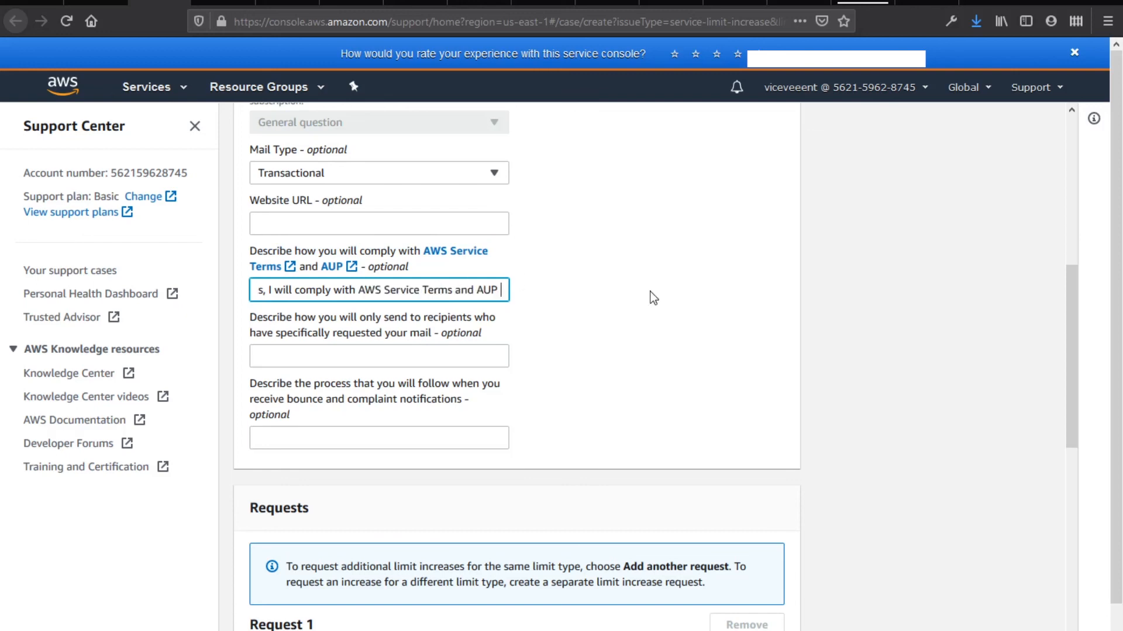
key("BackSpace")
type(".")
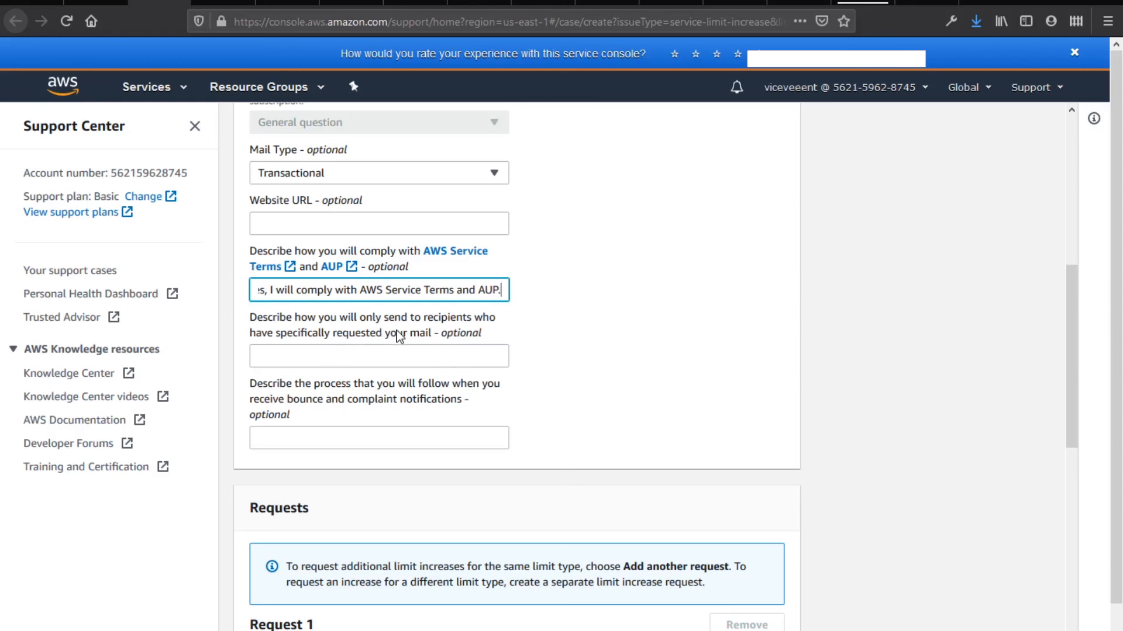
Answer 'Yes, I will' send only to requesting recipients, changing 'your' to 'my'
left_click(392, 352)
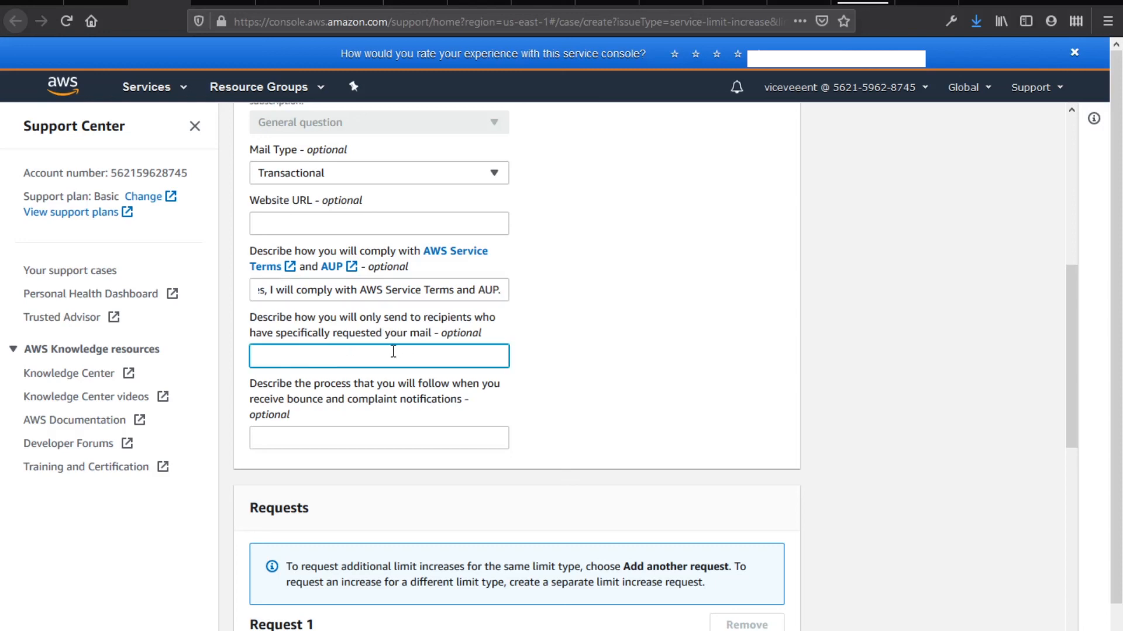
type("Yes, I will")
left_click_drag(339, 318, 434, 339)
key("ctrl+c")
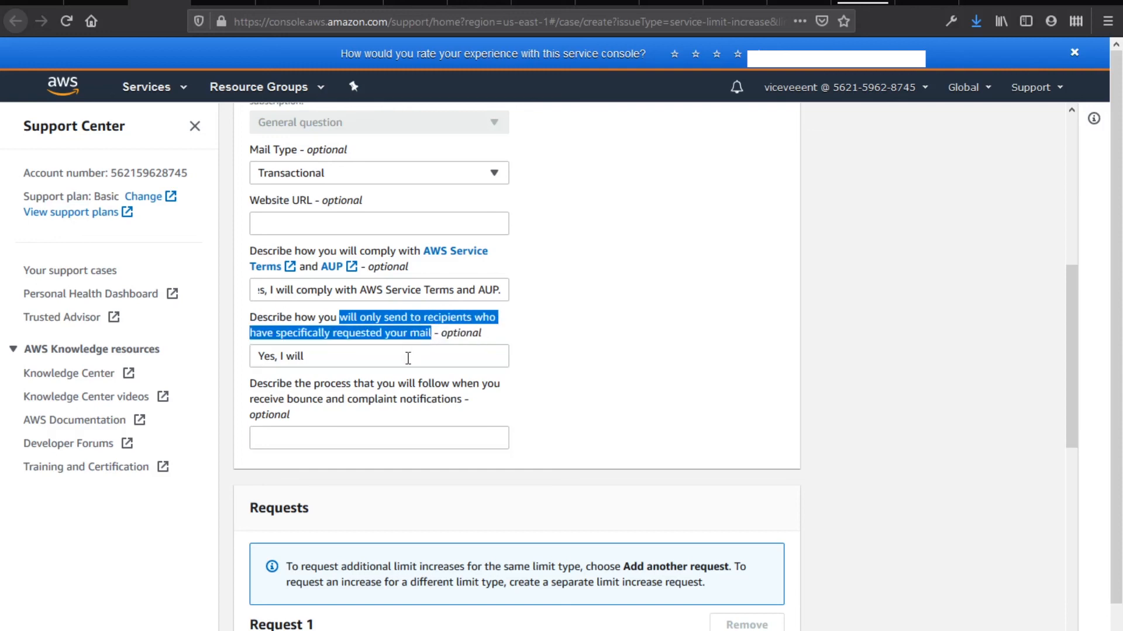
left_click(392, 354)
key("ctrl+v")
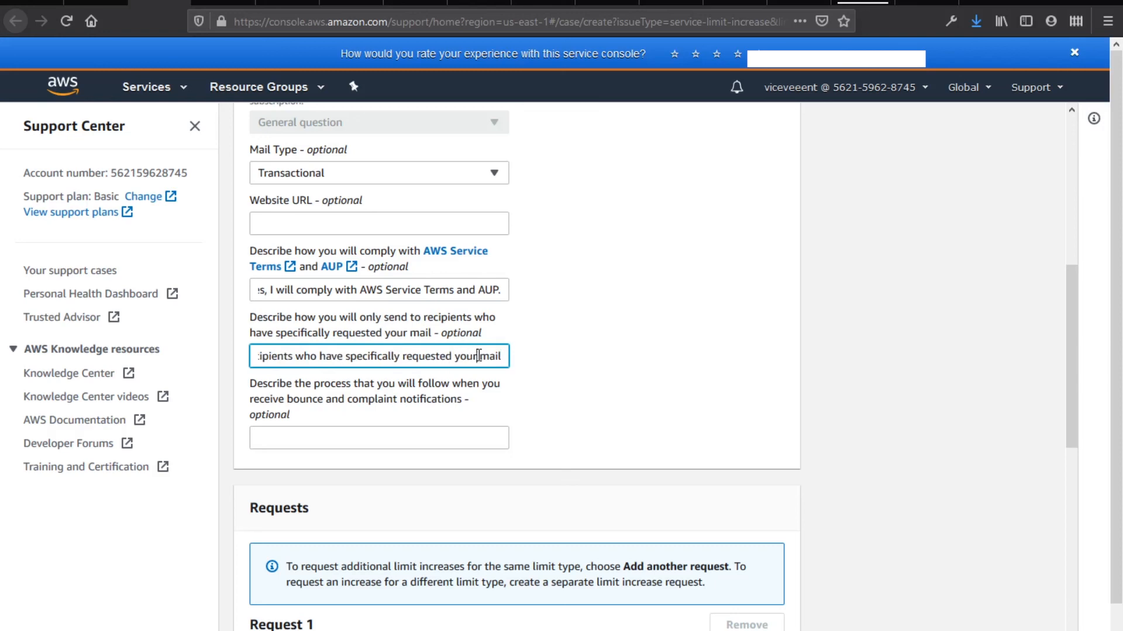
left_click_drag(477, 358, 457, 361)
type("my")
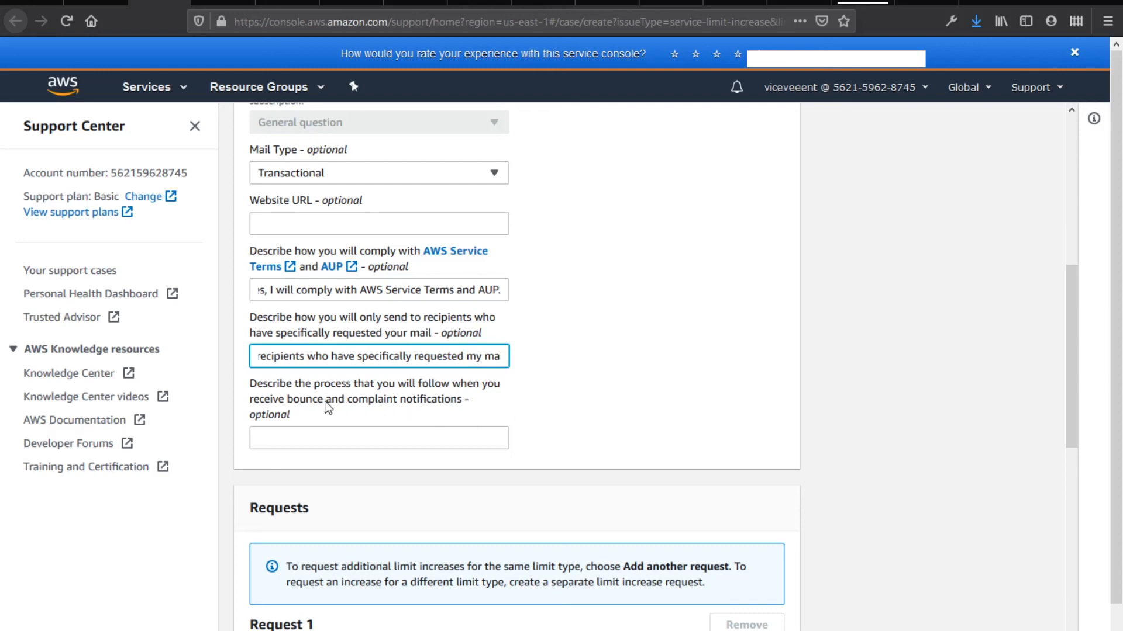
Answer the bounce and complaint question with 'Yes, we have…', replacing 'you' with 'we'
left_click(346, 443)
type("Ye")
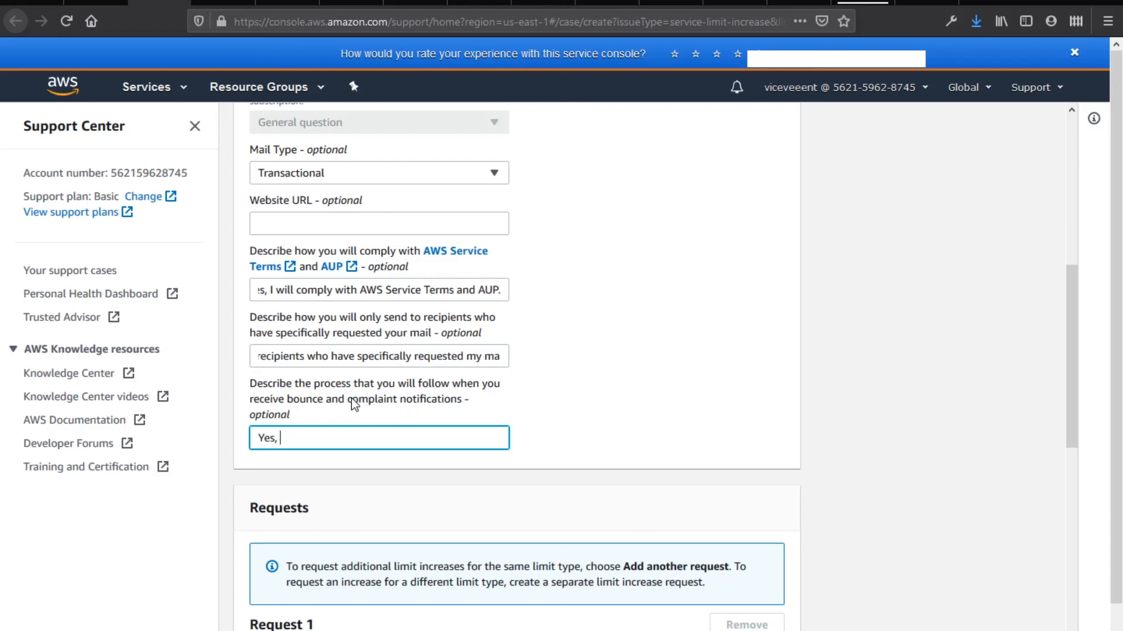
type("s, we have")
left_click_drag(315, 386, 460, 397)
right_click(459, 395)
left_click(471, 409)
left_click(433, 438)
key("ctrl+v")
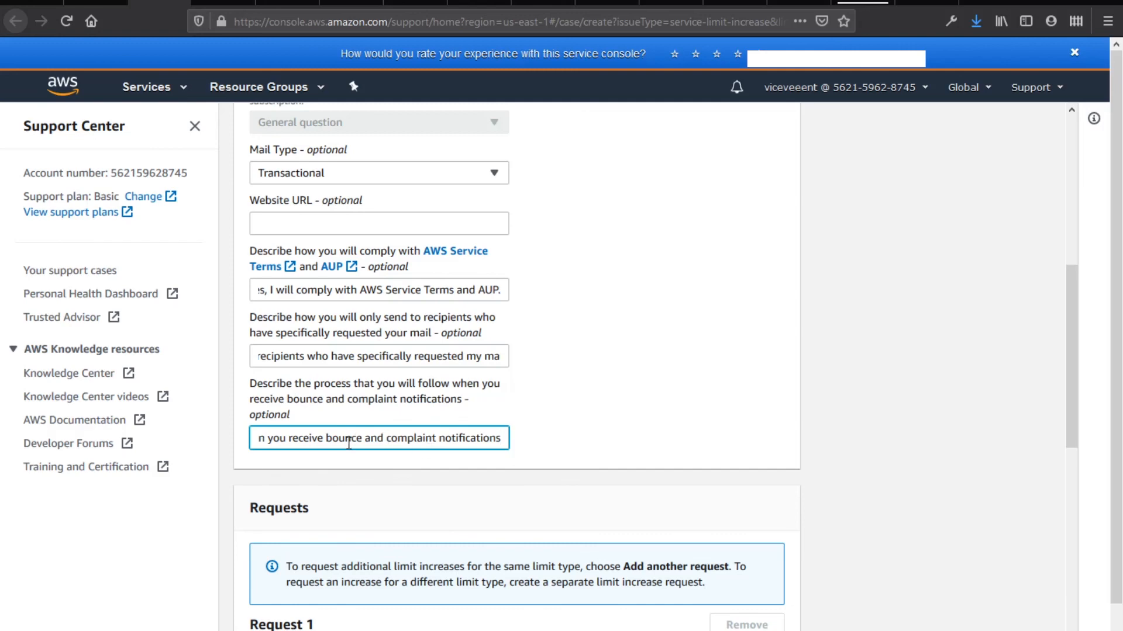
scroll(426, 442, "up", 3)
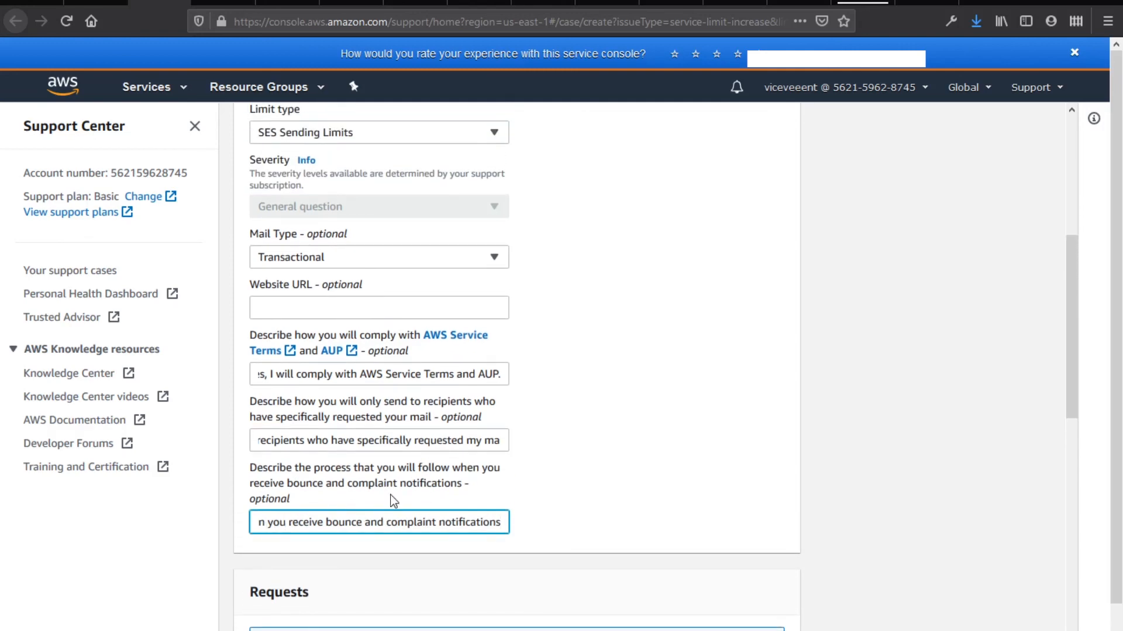
key("BackSpace")
key("BackSpace")
key("BackSpace")
type("we")
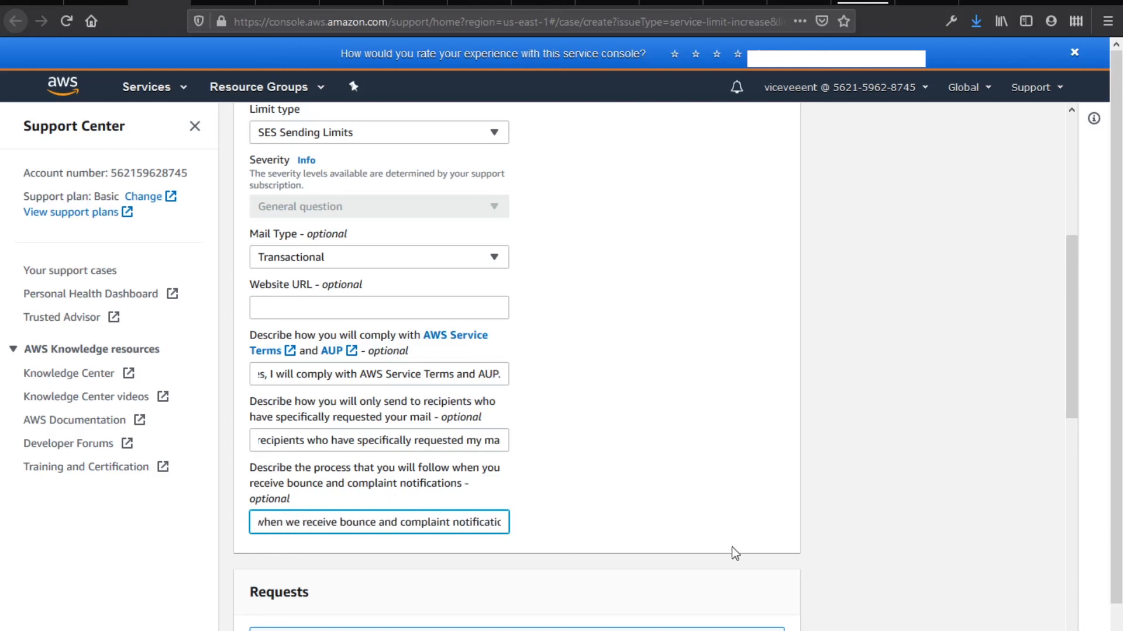
scroll(734, 551, "down", 8)
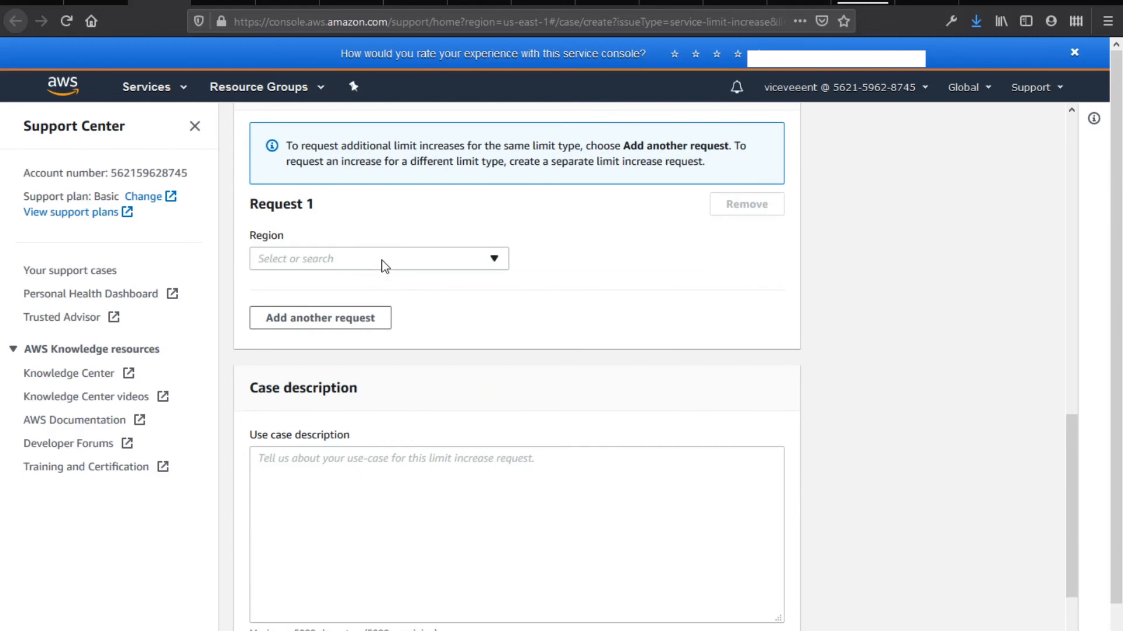
Fill Request 1 with region US East (Northern Virginia), limit Desired Daily Sending Quota, new value 50000
left_click(384, 263)
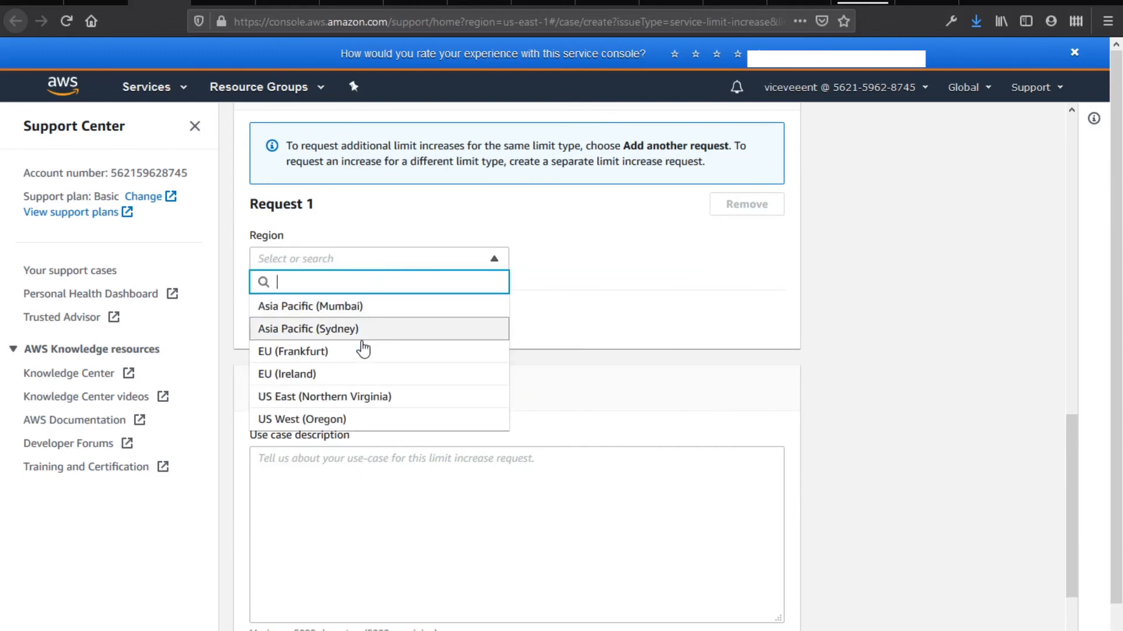
left_click(377, 409)
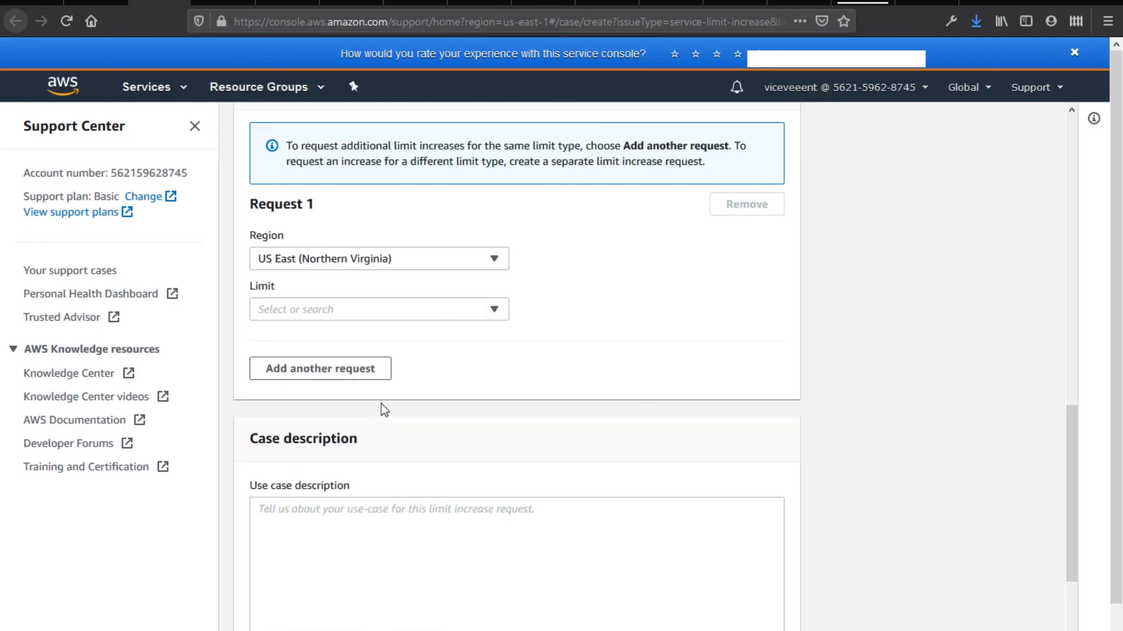
left_click(436, 310)
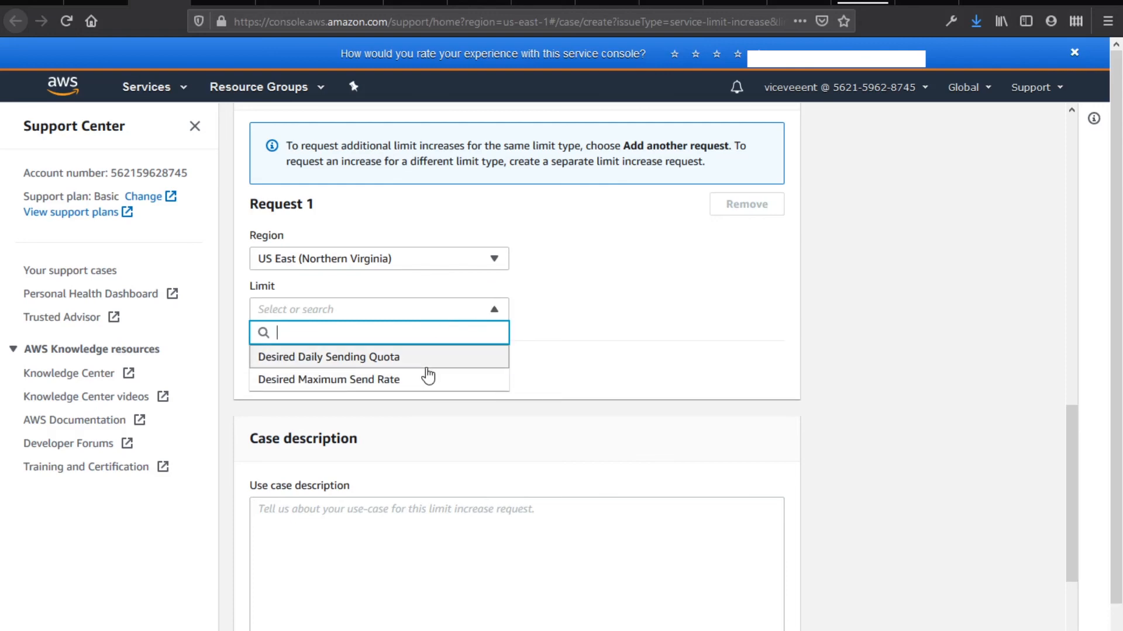
left_click(446, 368)
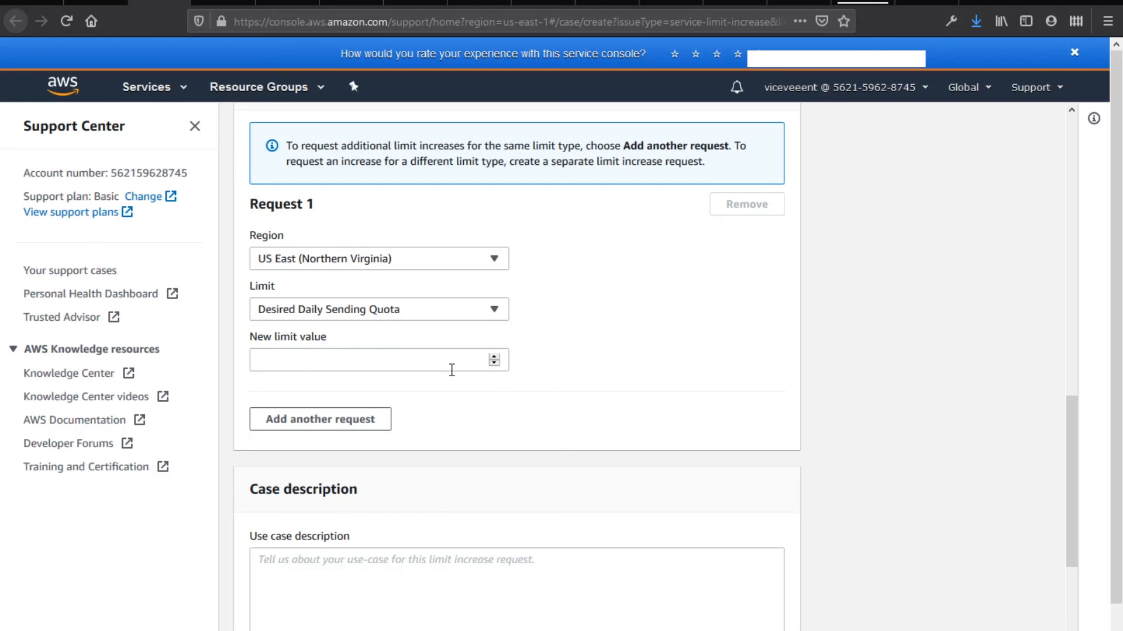
left_click(451, 370)
type("500")
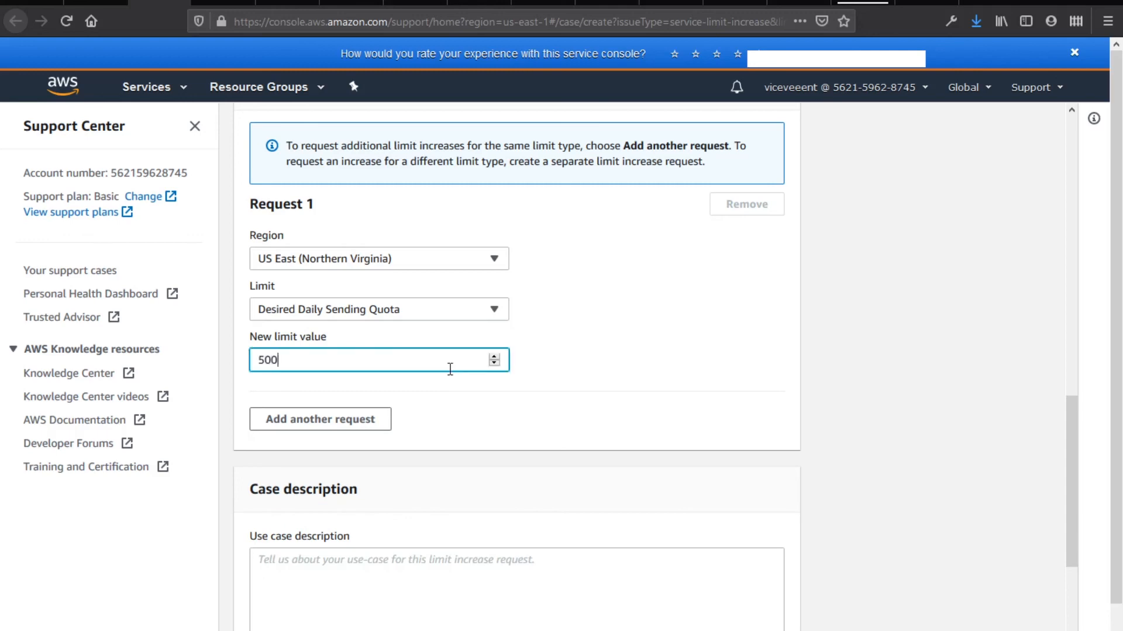
type("00")
scroll(467, 422, "down", 4)
left_click(510, 403)
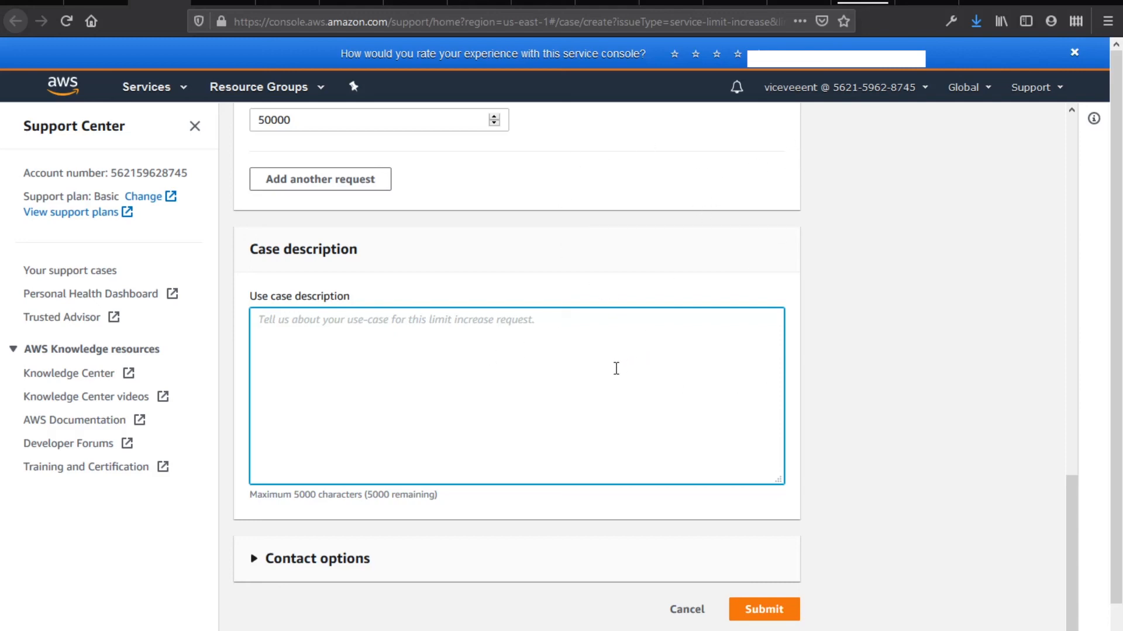
Write the use case description stating mail goes only to my subscribers or users in my network
type("I will se")
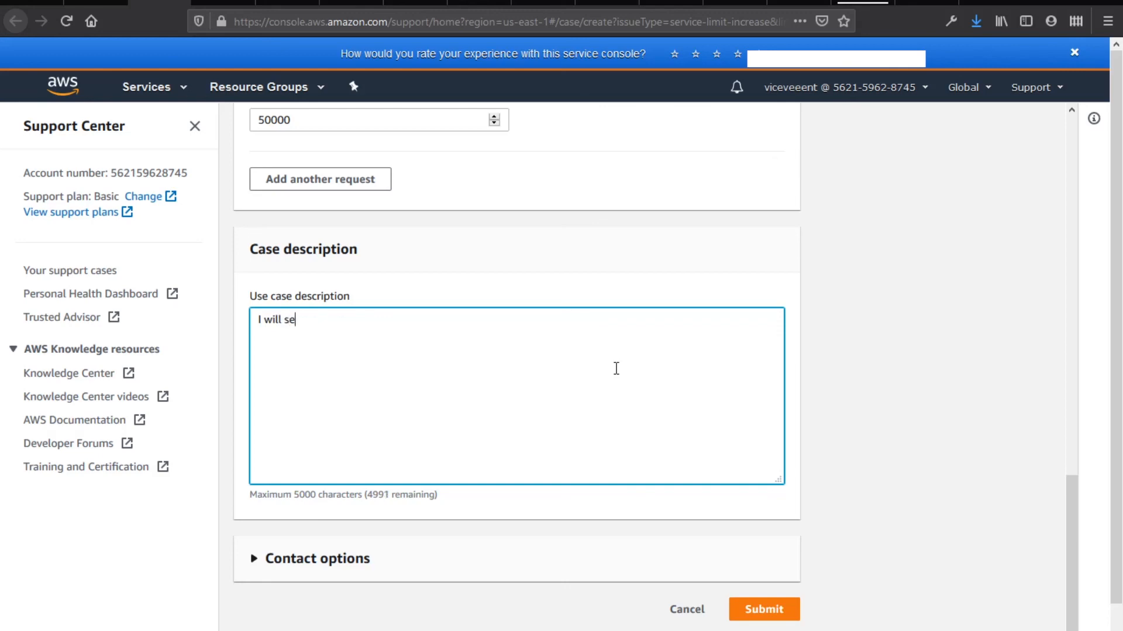
type("nt only to my subcr")
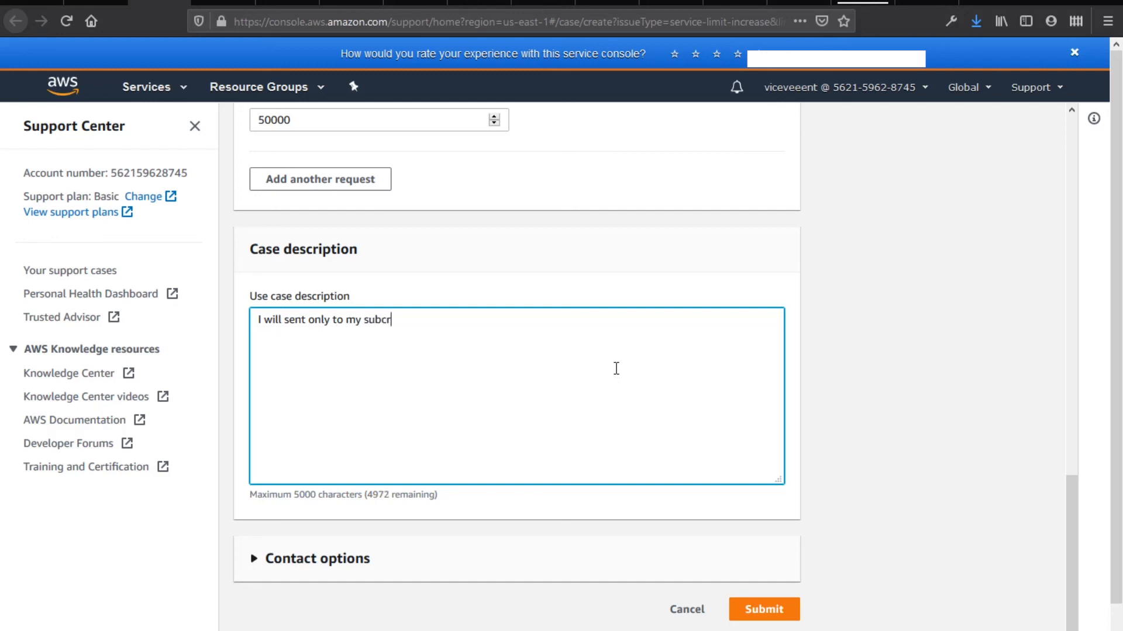
type("iber o")
type("r my user in my")
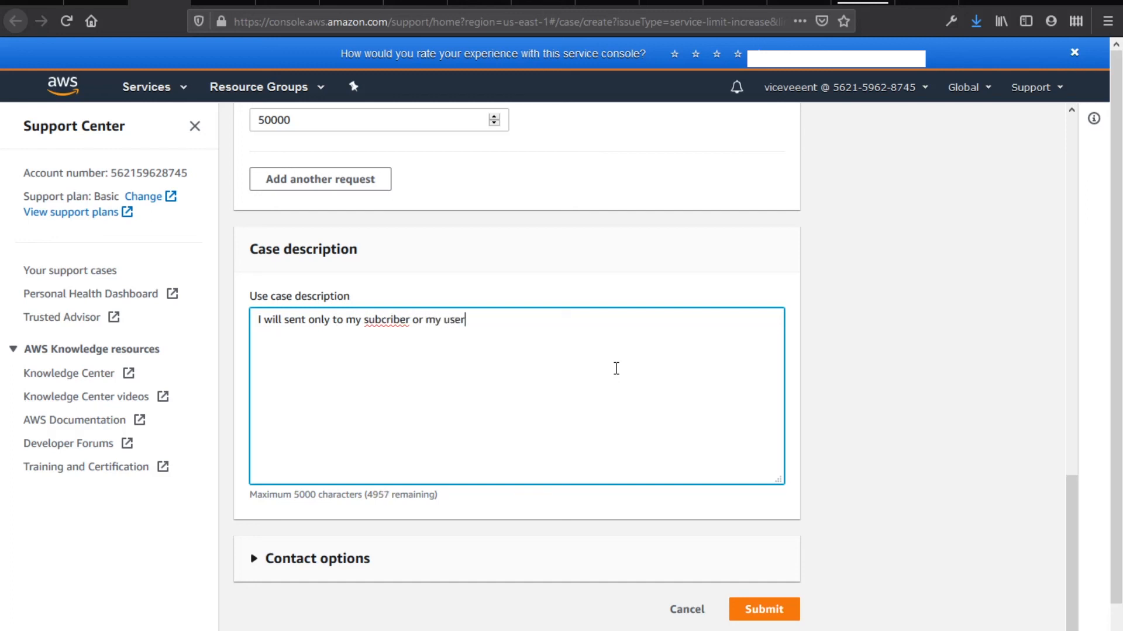
type(" netwot")
key("BackSpace")
type("rk.")
scroll(839, 351, "up", 3)
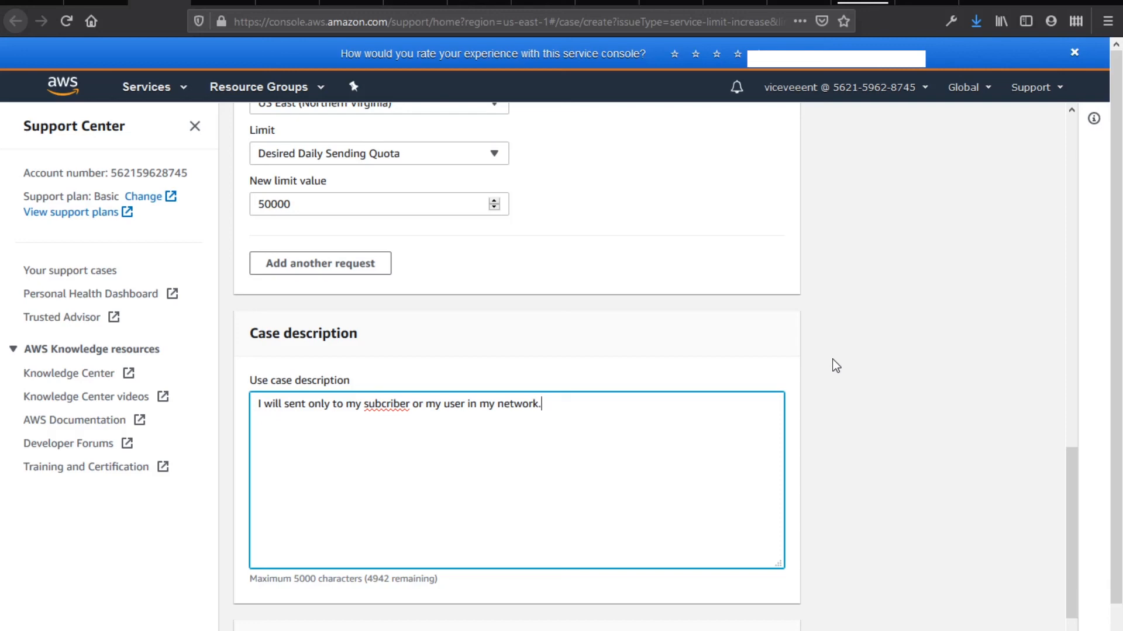
scroll(838, 357, "down", 2)
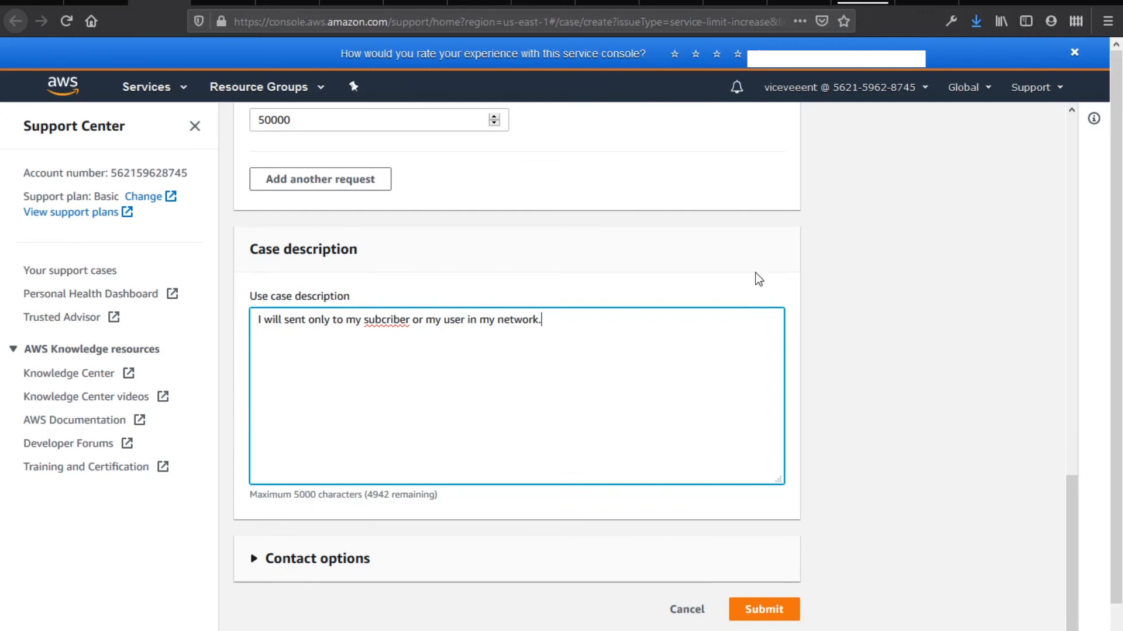